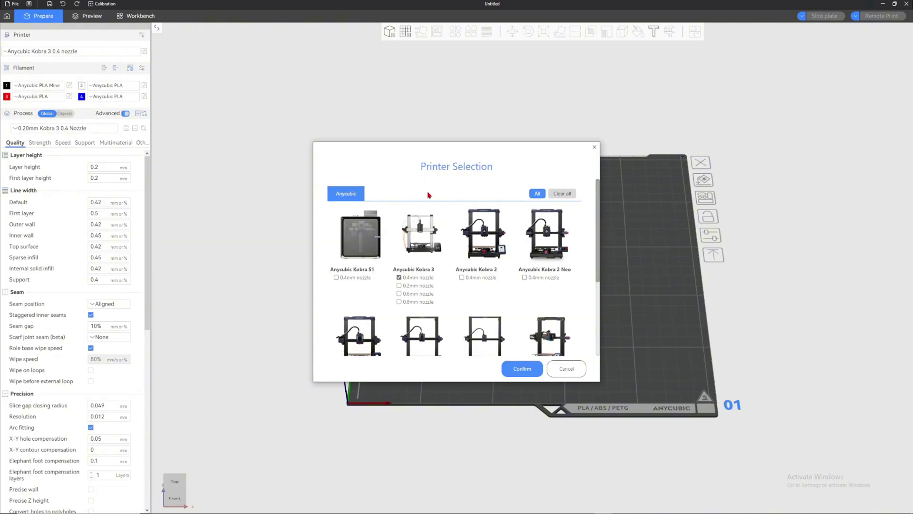
# Step: Browse the available Anycubic printers and confirm the selection with the Kobra 3 0.4mm nozzle
pyautogui.scroll(-3, 438, 224)
pyautogui.scroll(3, 454, 263)
pyautogui.scroll(-3, 456, 276)
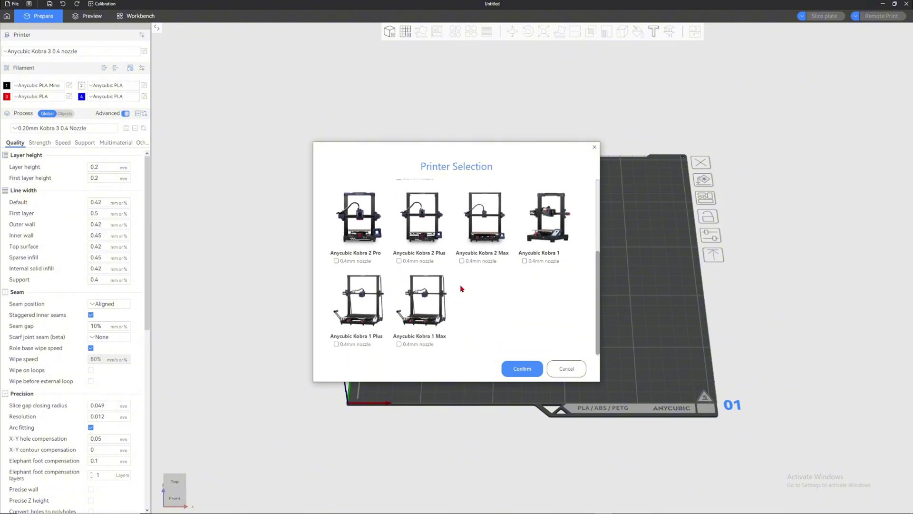
pyautogui.scroll(3, 461, 289)
pyautogui.click(521, 368)
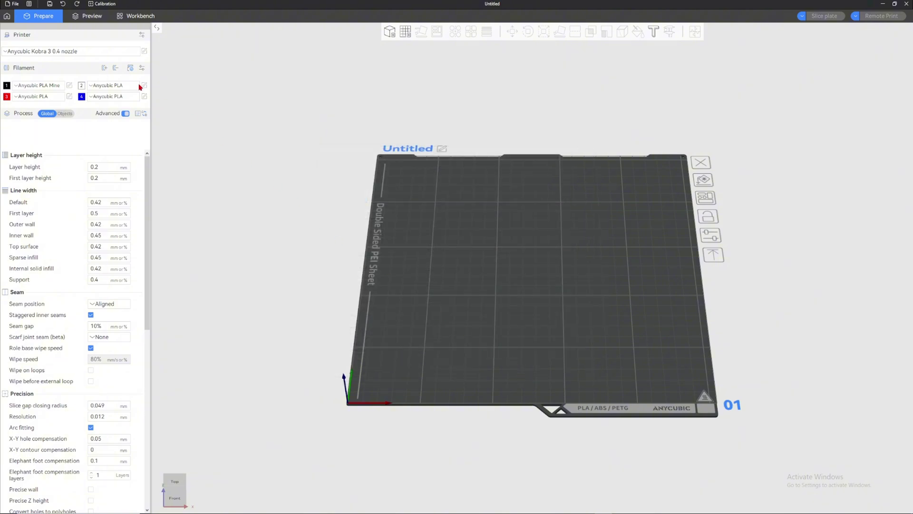
# Step: Create a new project from the home page
pyautogui.click(8, 17)
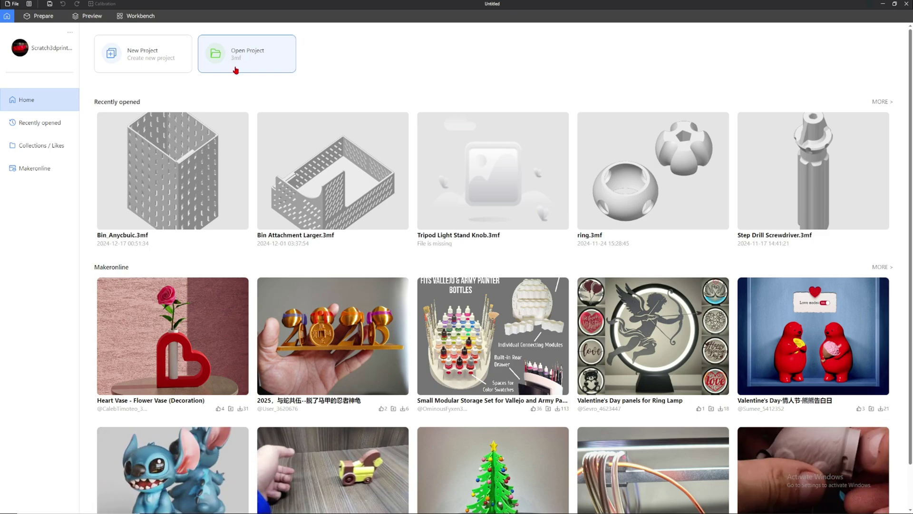
pyautogui.click(135, 61)
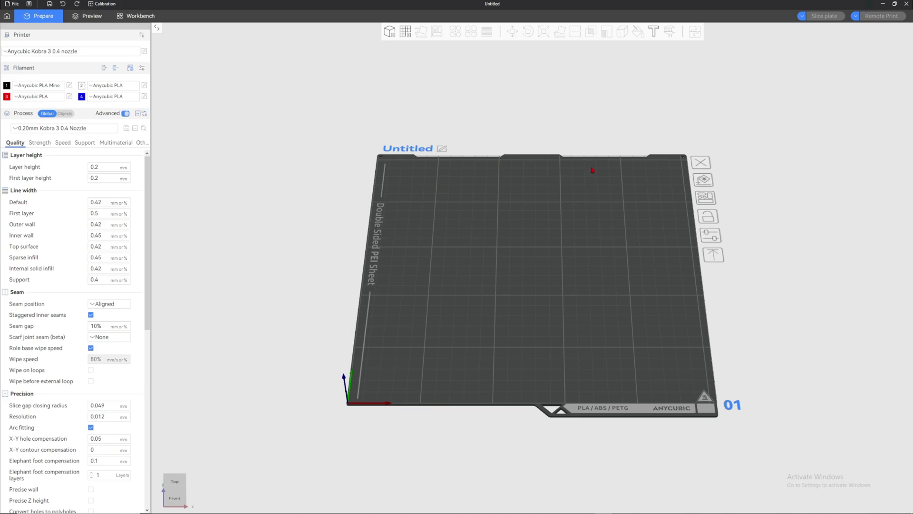
pyautogui.moveTo(592, 170); pyautogui.dragTo(561, 282)
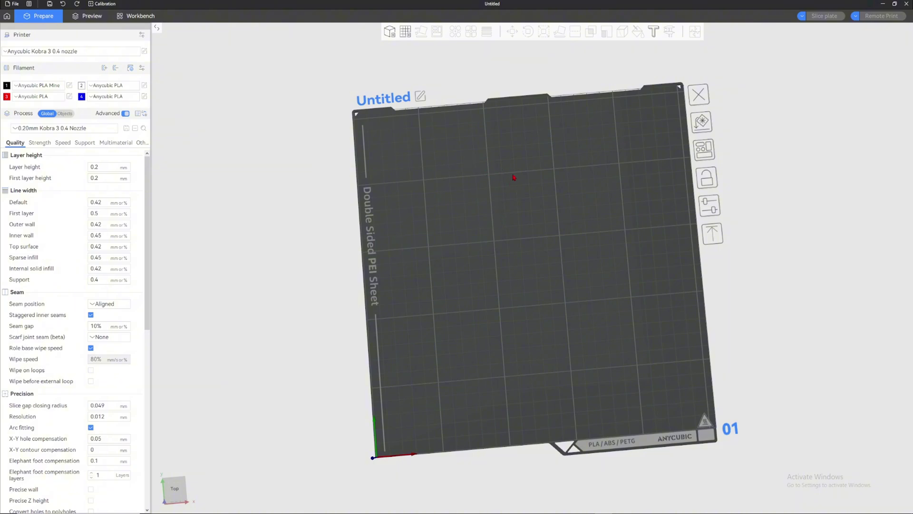
pyautogui.moveTo(532, 230); pyautogui.dragTo(462, 218)
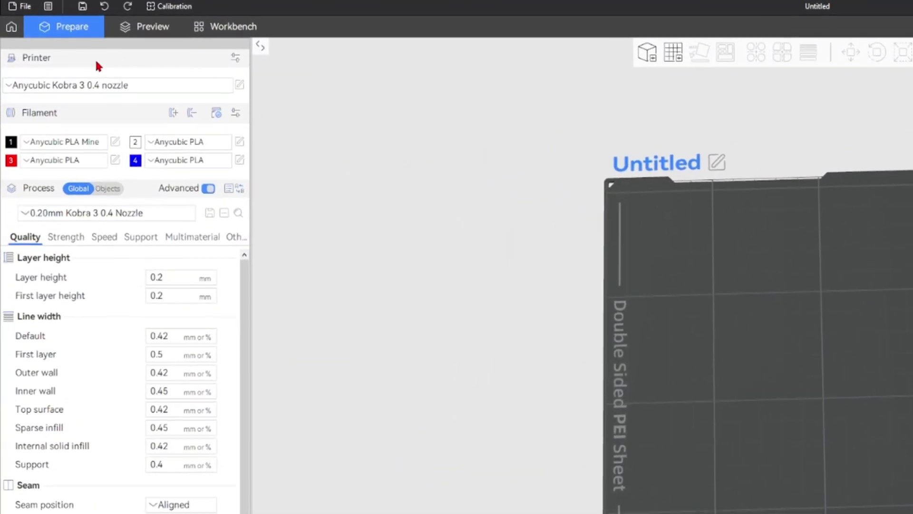
# Step: Collapse and re-expand the Printer section of the settings
pyautogui.click(89, 60)
pyautogui.click(89, 61)
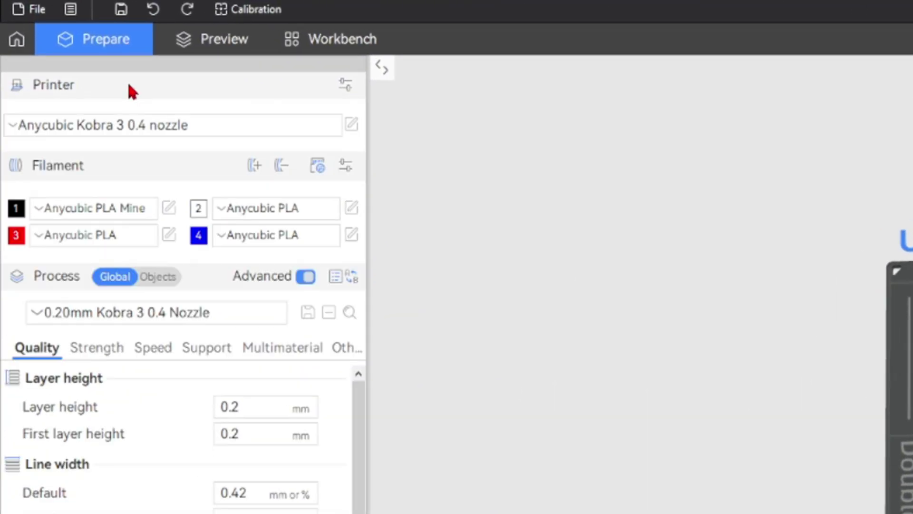
pyautogui.click(128, 90)
pyautogui.click(128, 90)
pyautogui.click(129, 91)
pyautogui.click(129, 90)
pyautogui.click(128, 91)
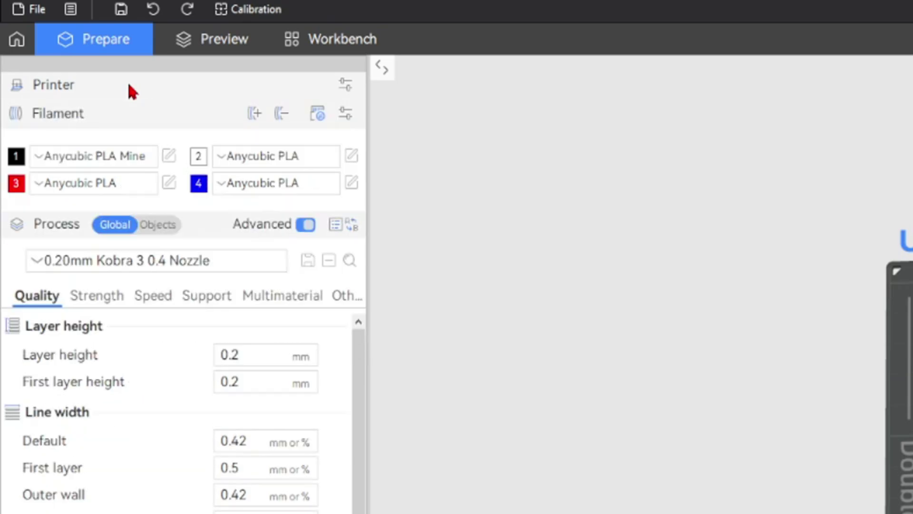
pyautogui.click(128, 86)
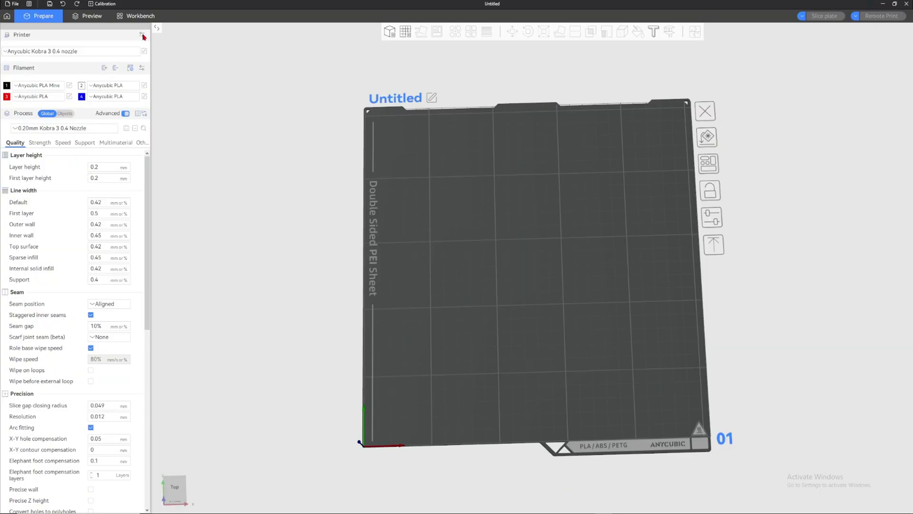
# Step: Reopen the printer selection, review the listed models and confirm with the Anycubic Kobra 3 0.4mm nozzle
pyautogui.click(142, 35)
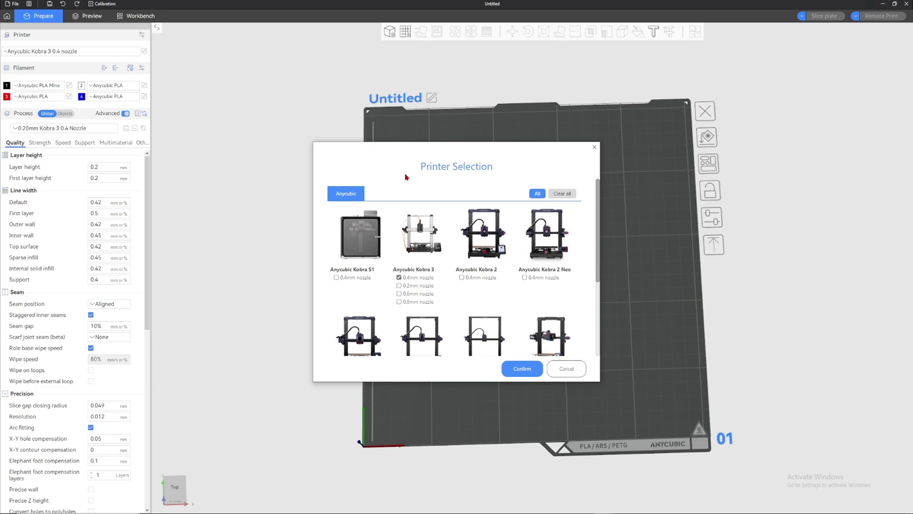
pyautogui.scroll(-3, 505, 281)
pyautogui.scroll(3, 504, 281)
pyautogui.scroll(-3, 422, 264)
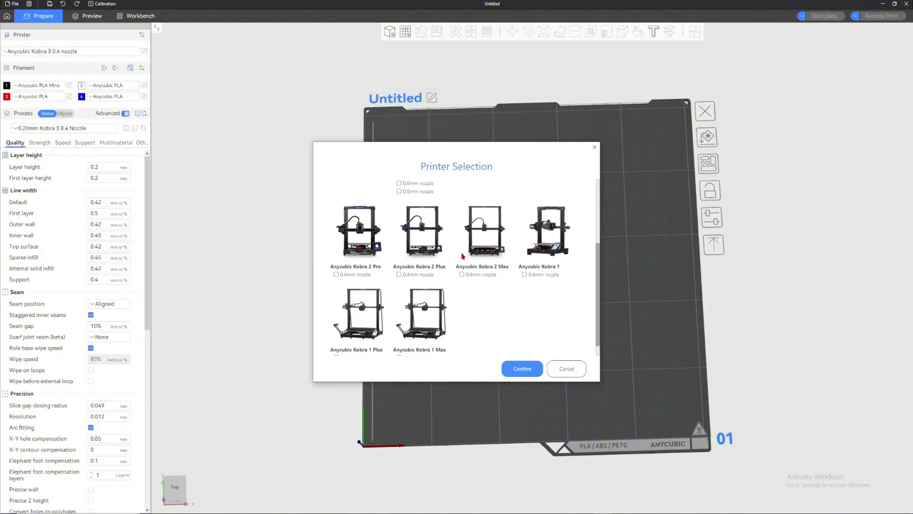
pyautogui.scroll(3, 462, 256)
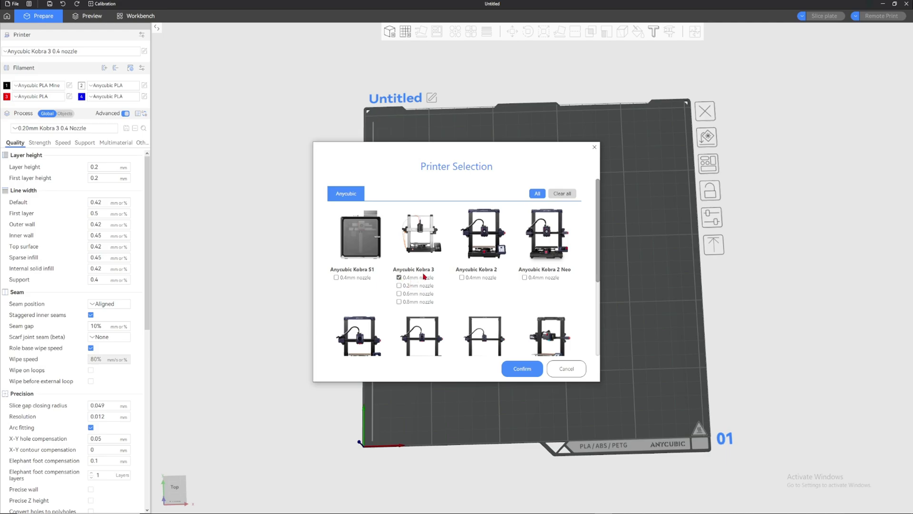
pyautogui.click(520, 371)
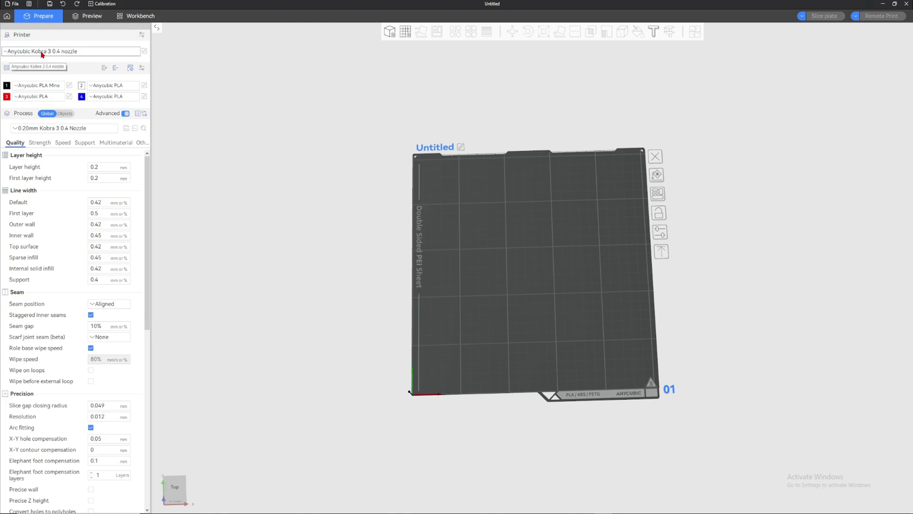
# Step: Check the printer preset list and open the Anycubic Kobra 3 0.4 nozzle preset for editing
pyautogui.click(56, 55)
pyautogui.click(58, 54)
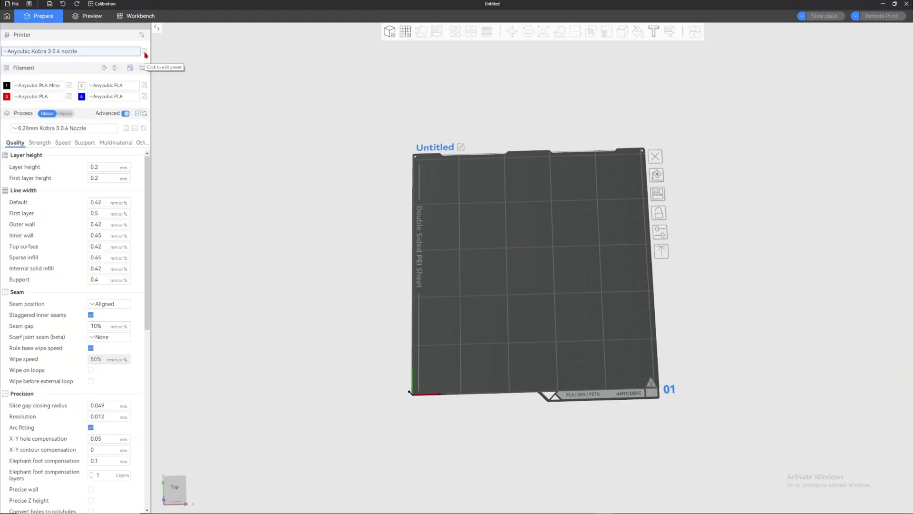
pyautogui.click(312, 110)
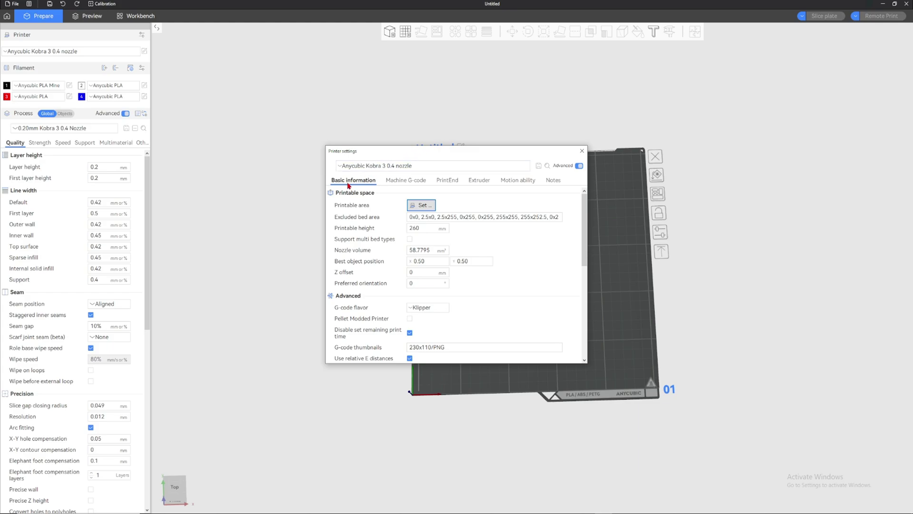
# Step: Look through the Machine G-code, PrintEnd, Extruder, Motion ability and Notes settings, and return to Basic information
pyautogui.click(402, 182)
pyautogui.click(449, 182)
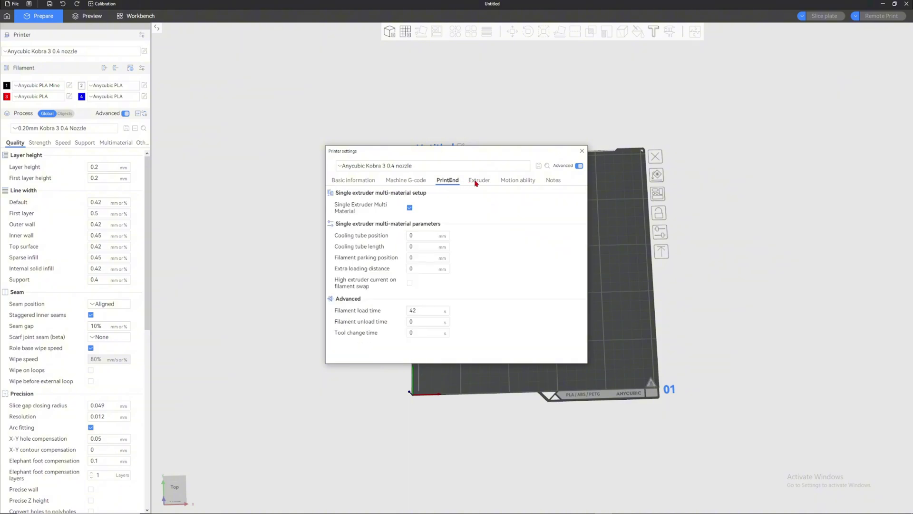
pyautogui.click(475, 182)
pyautogui.click(519, 182)
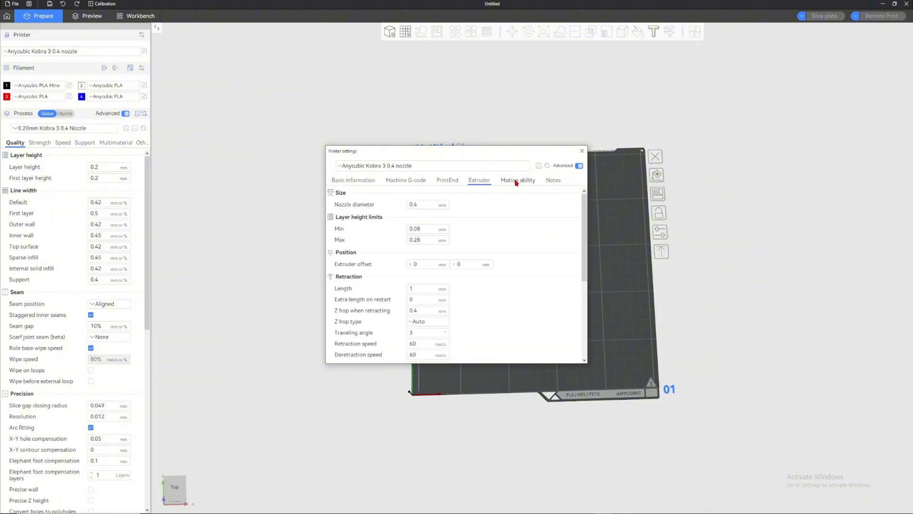
pyautogui.click(553, 182)
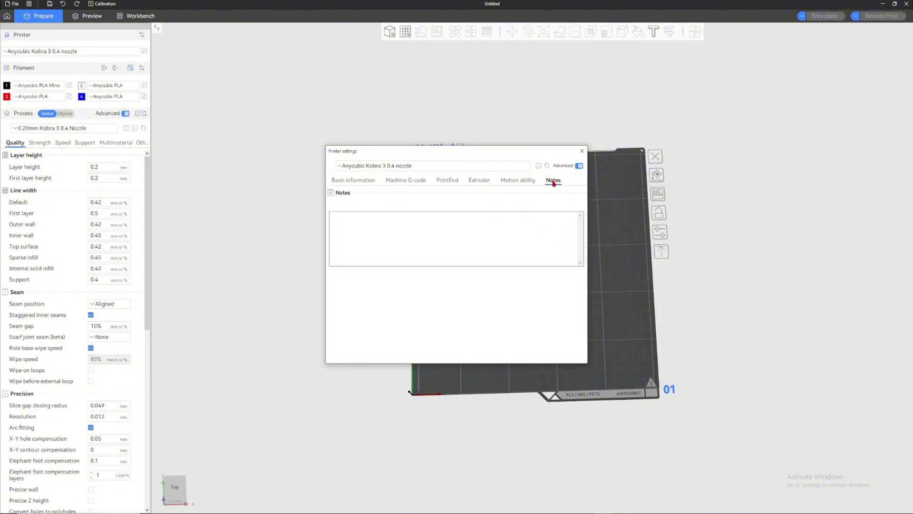
pyautogui.click(365, 181)
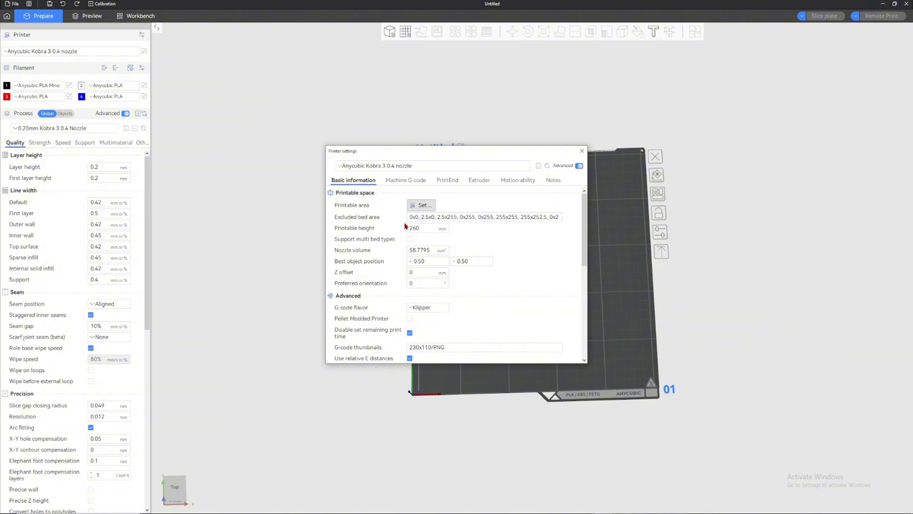
# Step: Review the basic information down to the accessory settings and view the available nozzle types
pyautogui.scroll(-8, 402, 223)
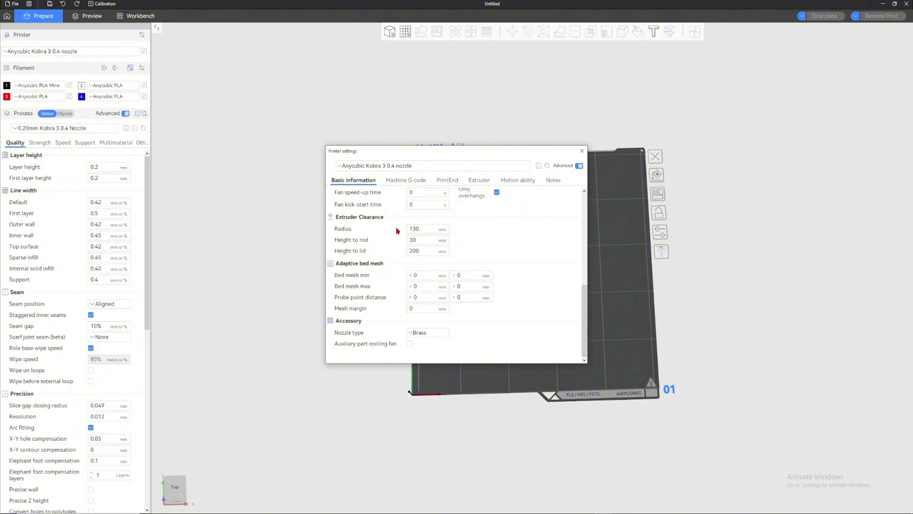
pyautogui.click(423, 335)
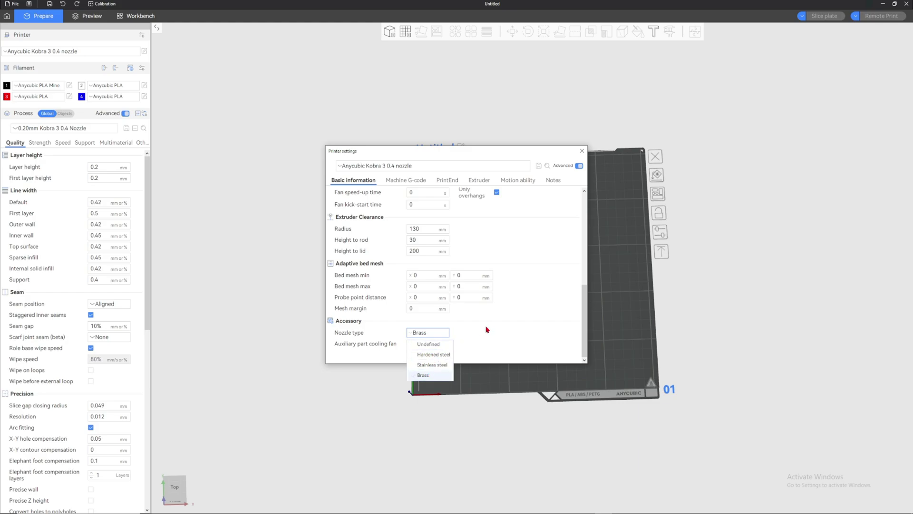
pyautogui.click(406, 336)
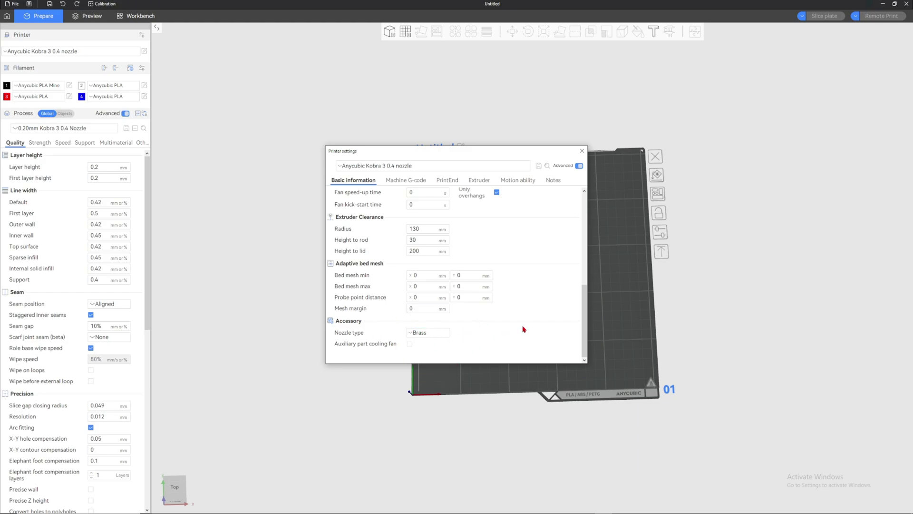
pyautogui.scroll(10, 465, 327)
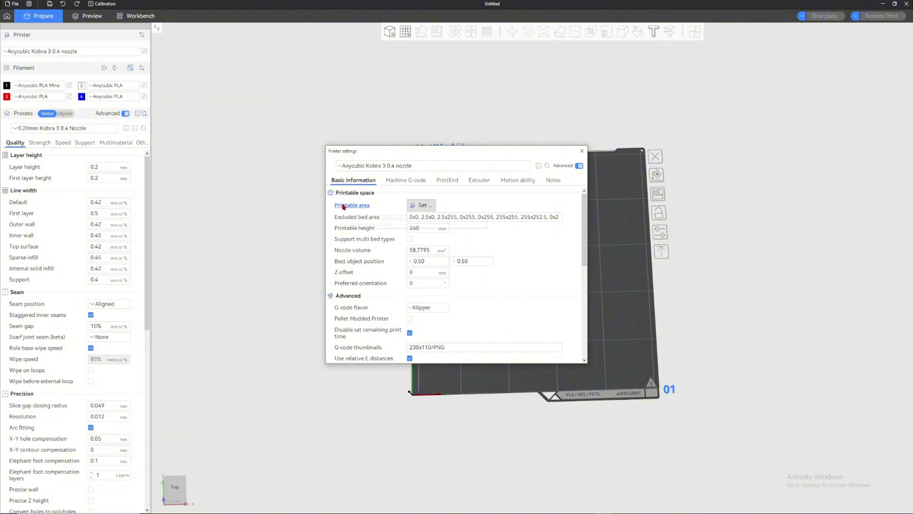
# Step: Examine the bed shape and size of the printable area and accept them as they are
pyautogui.click(421, 206)
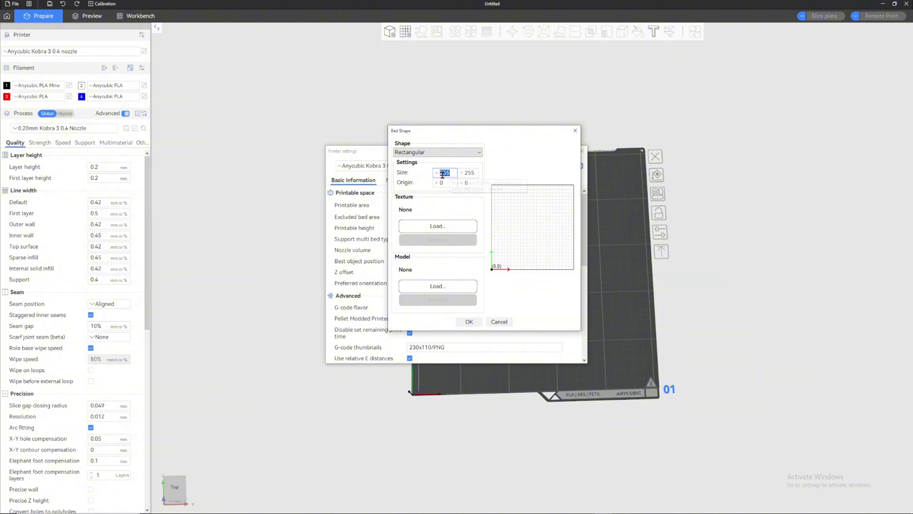
pyautogui.doubleClick(464, 174)
pyautogui.click(450, 172)
pyautogui.click(468, 322)
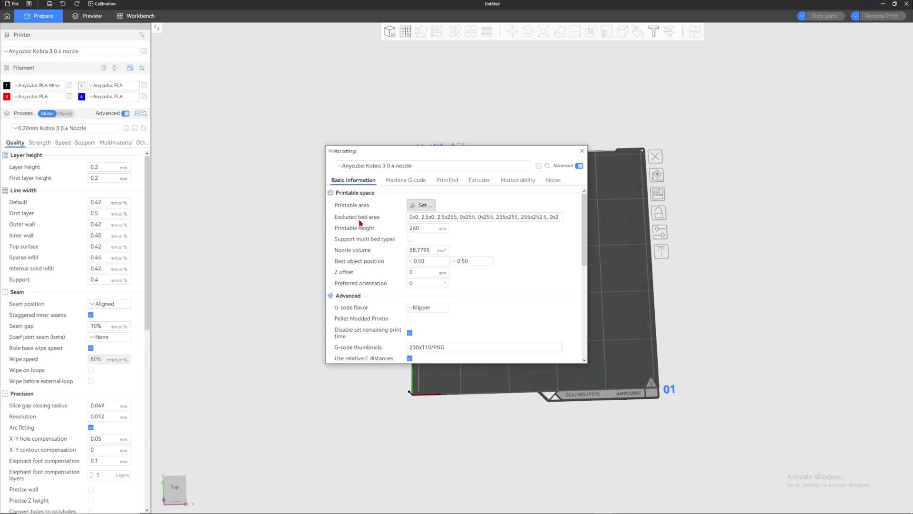
# Step: Examine the full list of coordinates of the excluded bed area
pyautogui.click(409, 217)
pyautogui.moveTo(410, 217); pyautogui.dragTo(566, 217)
pyautogui.click(560, 205)
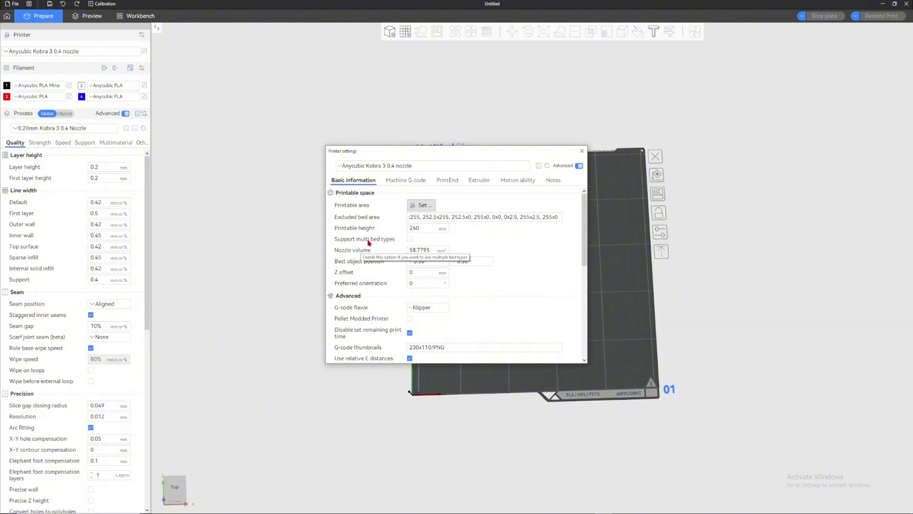
# Step: Enable support for multi bed types and disable it again
pyautogui.click(410, 239)
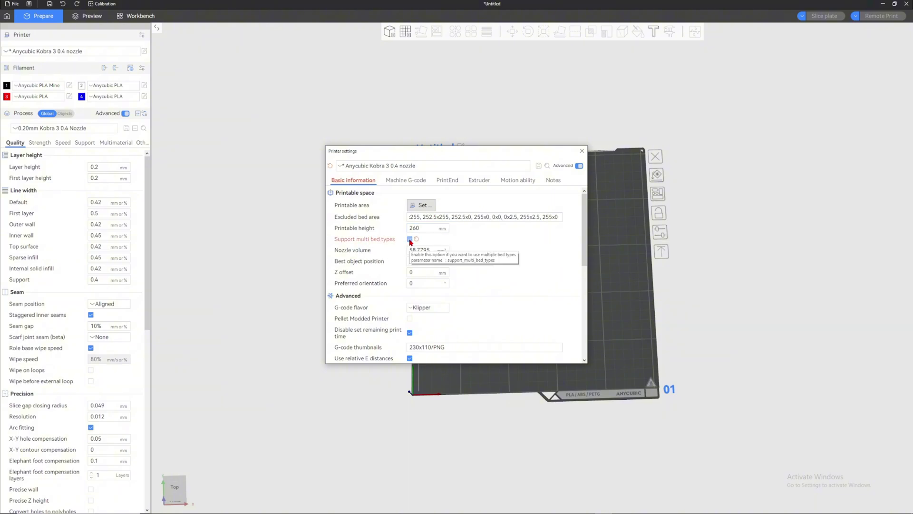
pyautogui.click(410, 239)
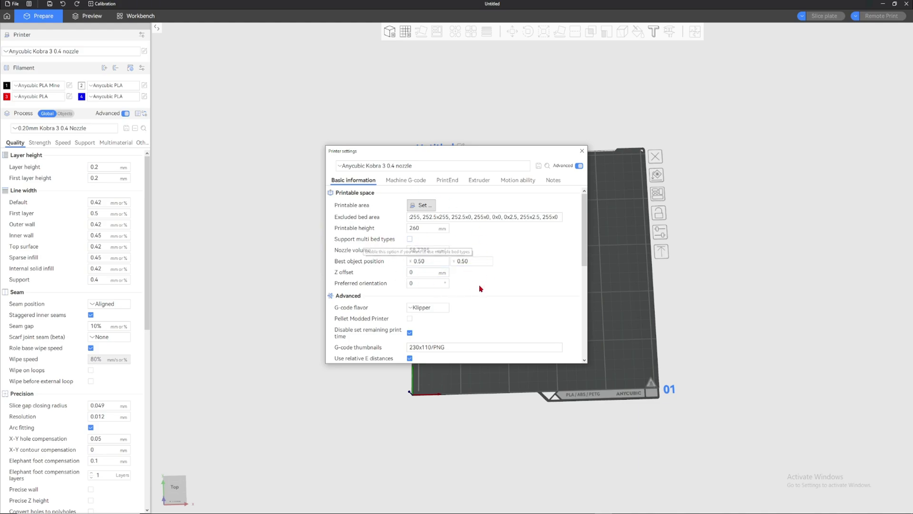
# Step: Review the advanced and cooling fan settings and the Z offset in the basic information
pyautogui.scroll(-4, 384, 342)
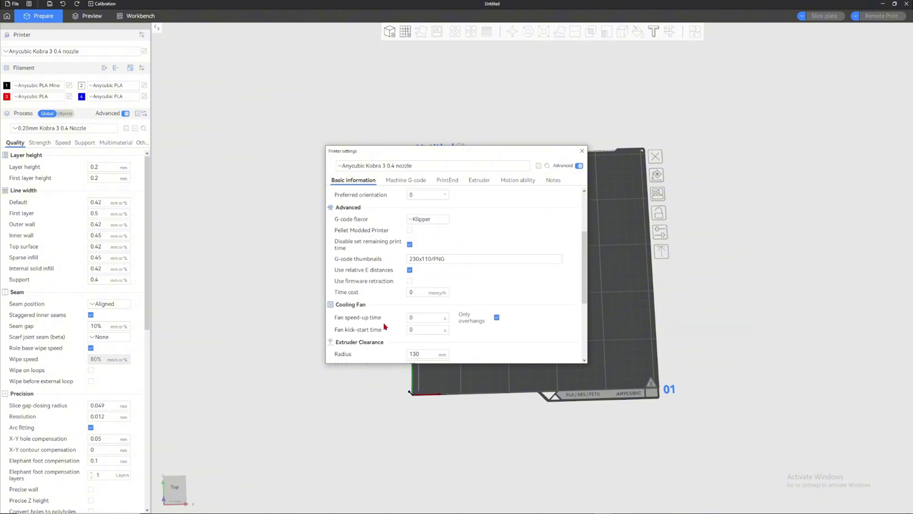
pyautogui.scroll(4, 384, 325)
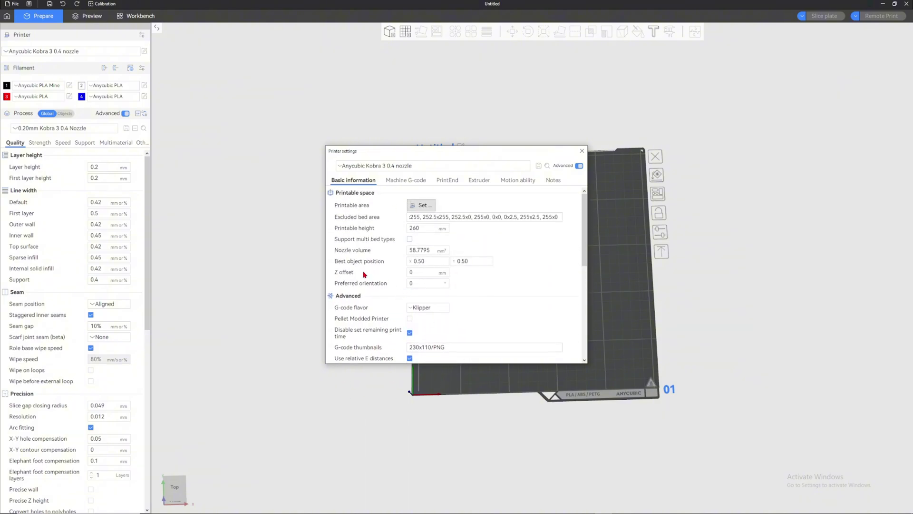
pyautogui.moveTo(351, 272)
pyautogui.moveTo(425, 273); pyautogui.dragTo(402, 277)
pyautogui.click(415, 271)
# Step: Review the machine start and end G-code and the single extruder multi-material settings
pyautogui.click(406, 180)
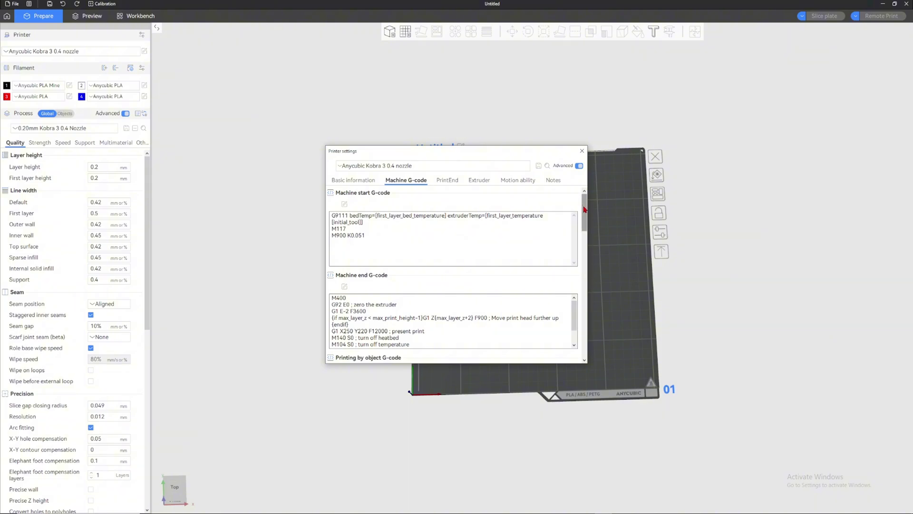
pyautogui.moveTo(585, 209)
pyautogui.mouseDown()
pyautogui.moveTo(587, 345)
pyautogui.moveTo(585, 204)
pyautogui.mouseUp()
pyautogui.click(460, 184)
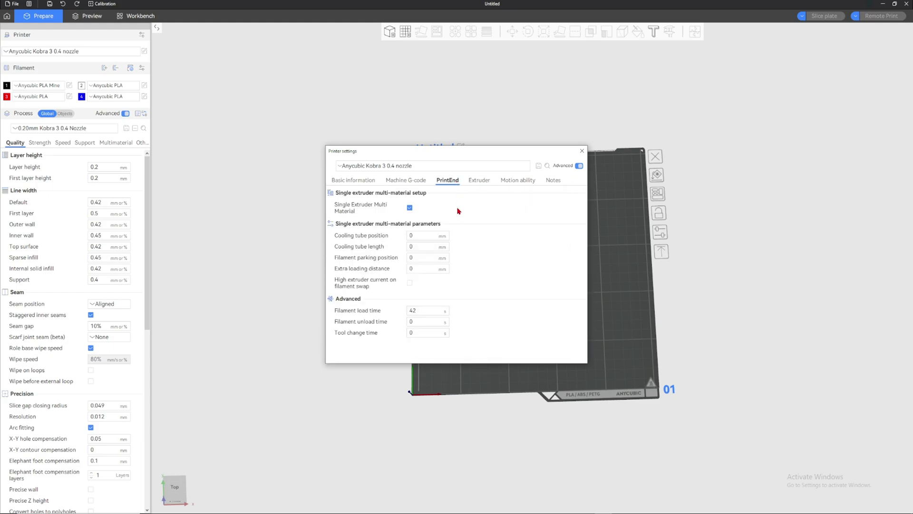
# Step: Examine the extruder's nozzle diameter, layer height limits and retraction settings
pyautogui.click(477, 182)
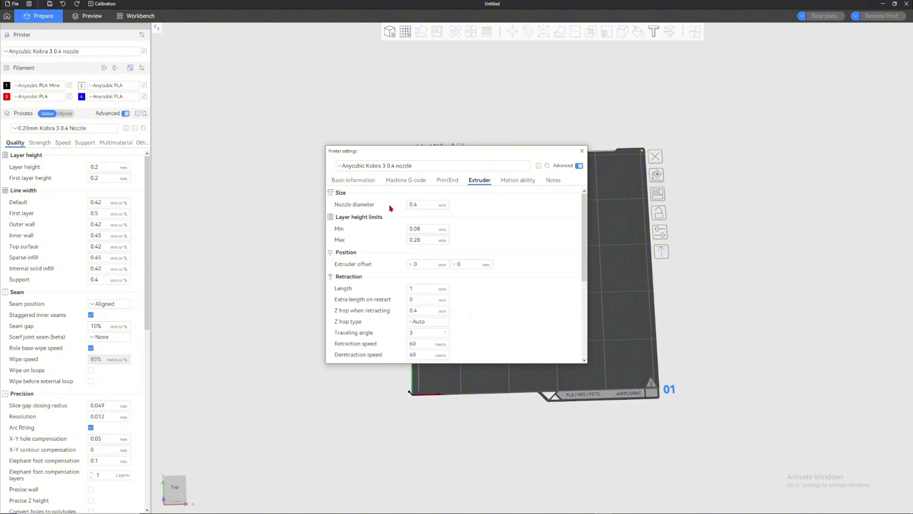
pyautogui.doubleClick(413, 205)
pyautogui.click(388, 205)
pyautogui.moveTo(417, 205); pyautogui.dragTo(402, 206)
pyautogui.click(401, 208)
pyautogui.scroll(-4, 499, 262)
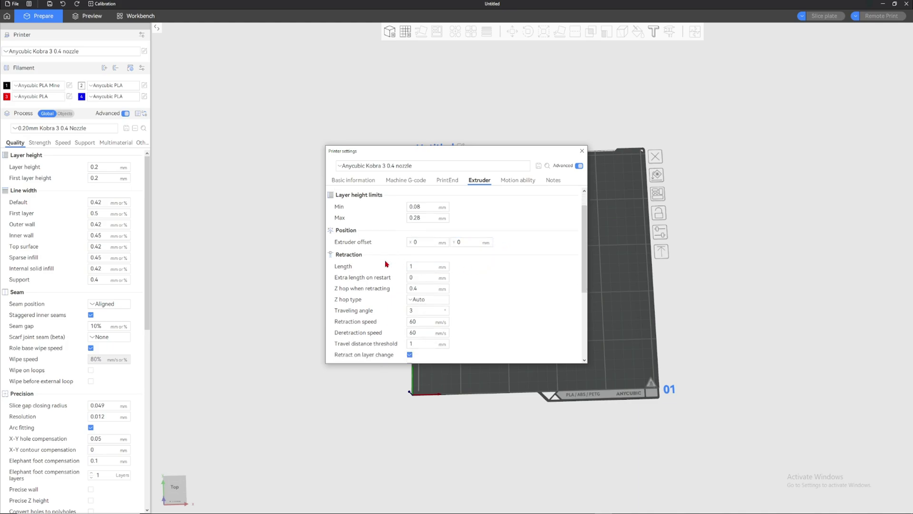
pyautogui.scroll(1, 364, 264)
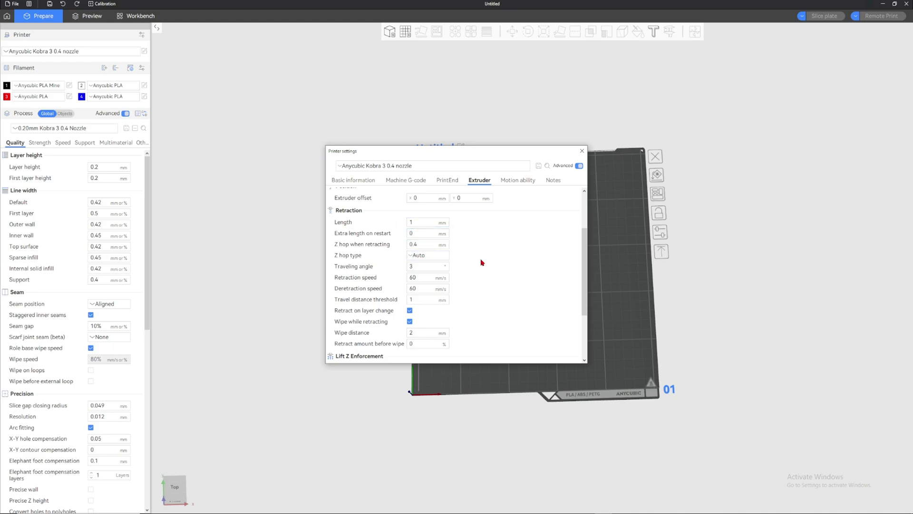
# Step: Review the extruder's retraction length, retraction and deretraction speeds, wipe options and Z lift limits
pyautogui.scroll(-2, 464, 270)
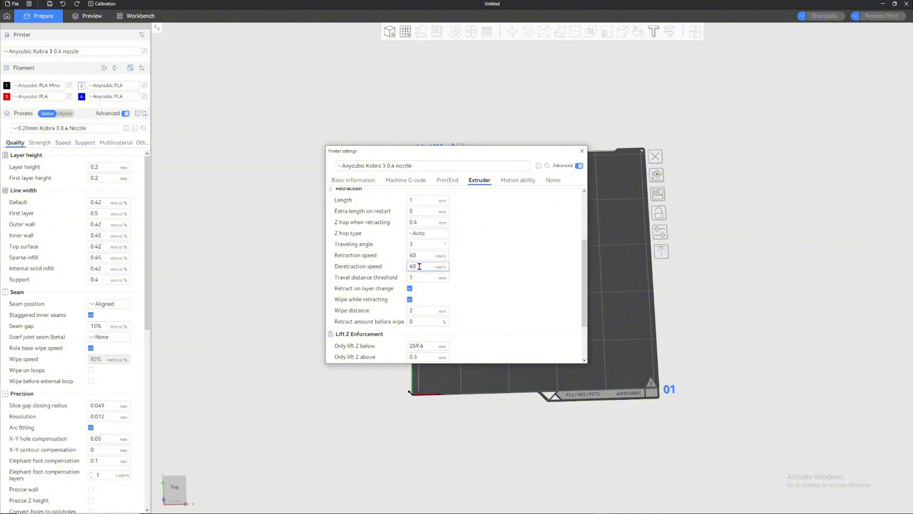
pyautogui.doubleClick(415, 266)
pyautogui.click(485, 230)
pyautogui.scroll(1, 480, 231)
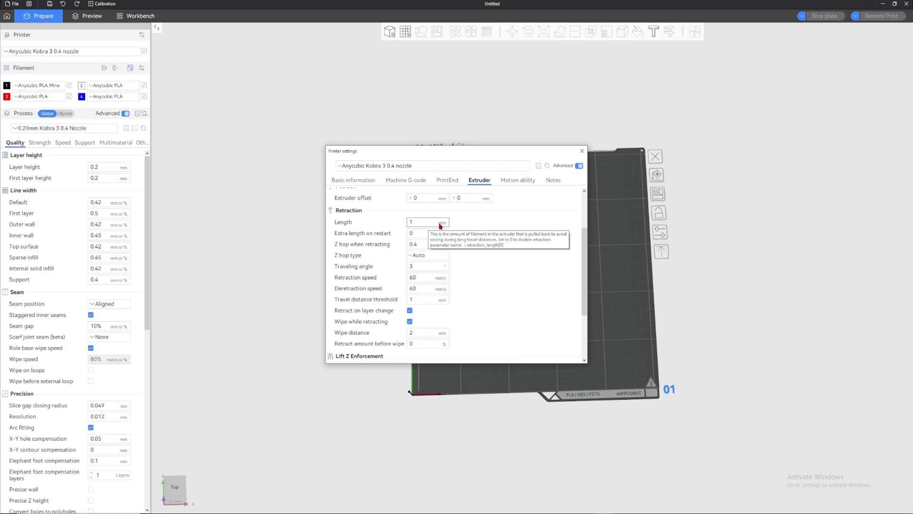
pyautogui.scroll(-1, 484, 235)
pyautogui.scroll(3, 485, 238)
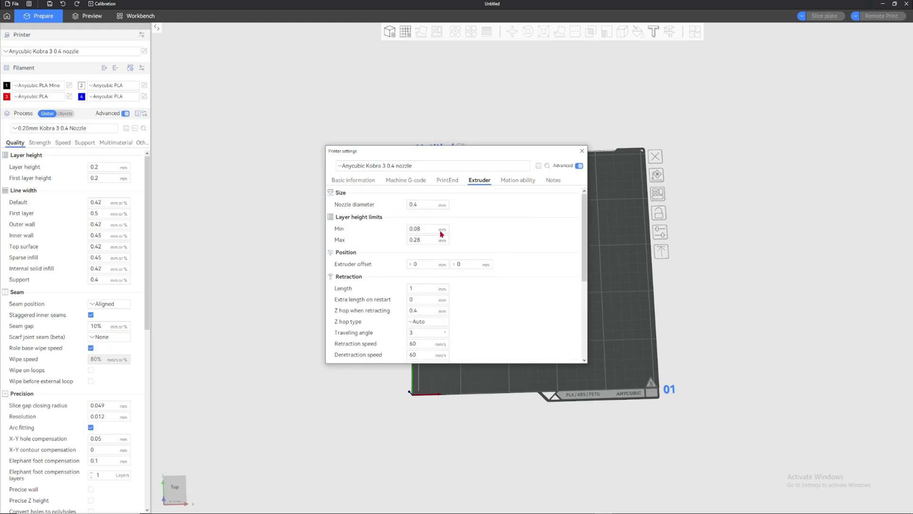
# Step: Review the printer's motion ability limits for speed, acceleration and jerk, and check the notes
pyautogui.click(527, 181)
pyautogui.scroll(-3, 489, 233)
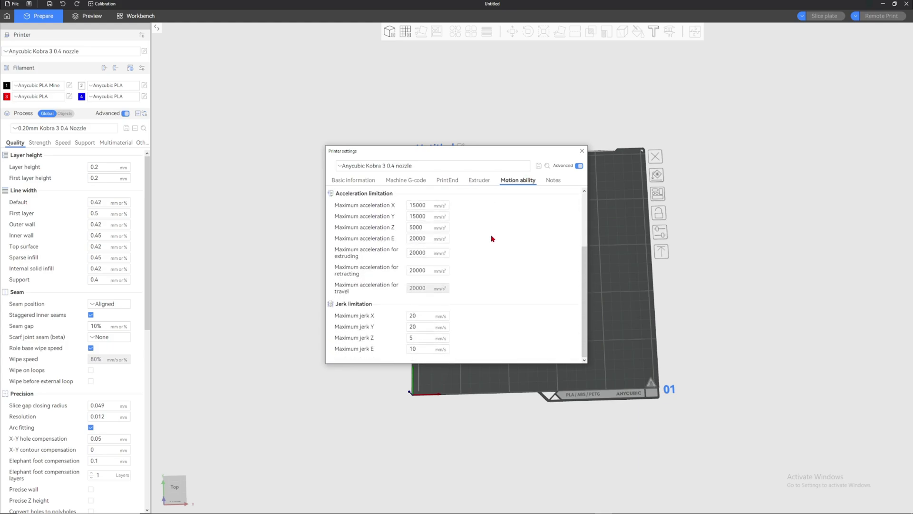
pyautogui.scroll(3, 500, 266)
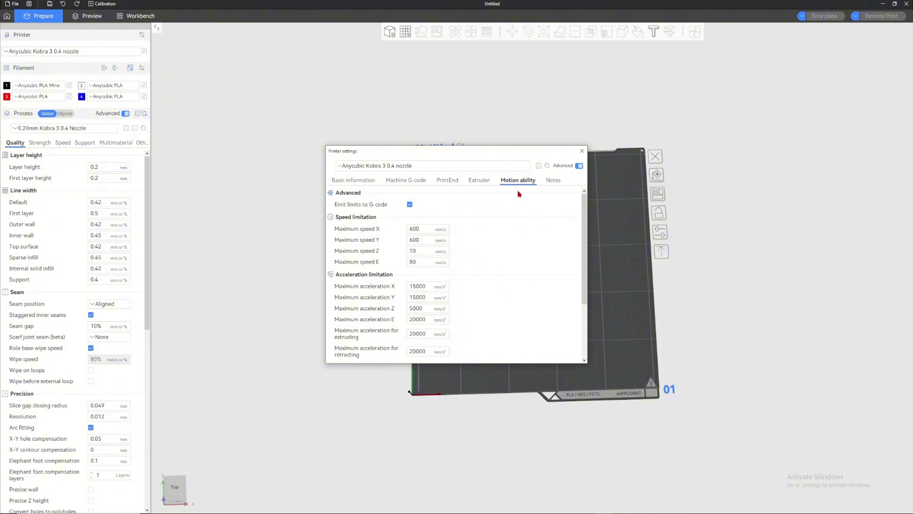
pyautogui.scroll(-3, 513, 219)
pyautogui.scroll(3, 506, 245)
pyautogui.click(554, 181)
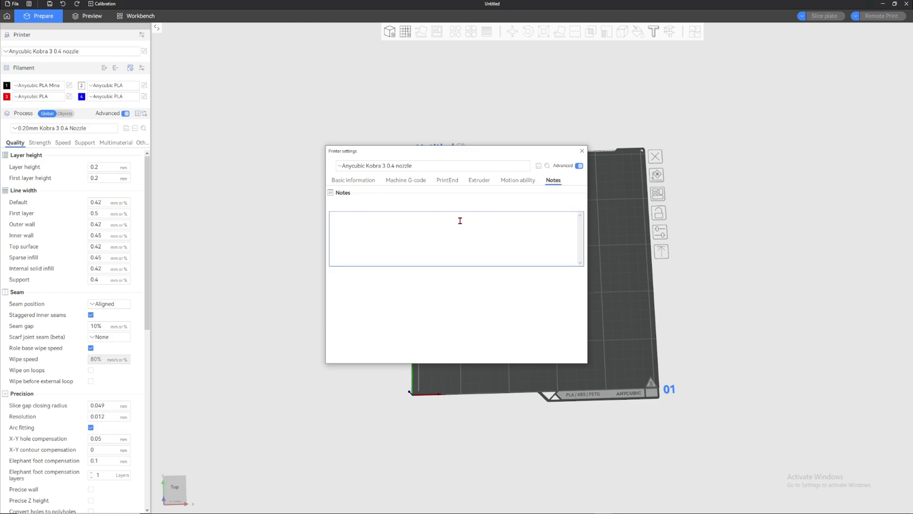
# Step: Turn off advanced mode, review the simplified basic and motion settings, turn advanced mode on again and close the printer settings
pyautogui.click(362, 180)
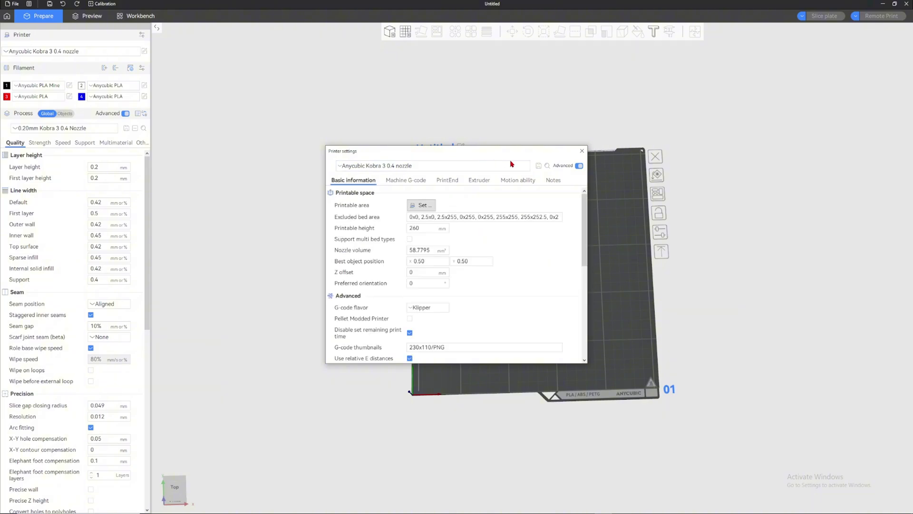
pyautogui.click(578, 166)
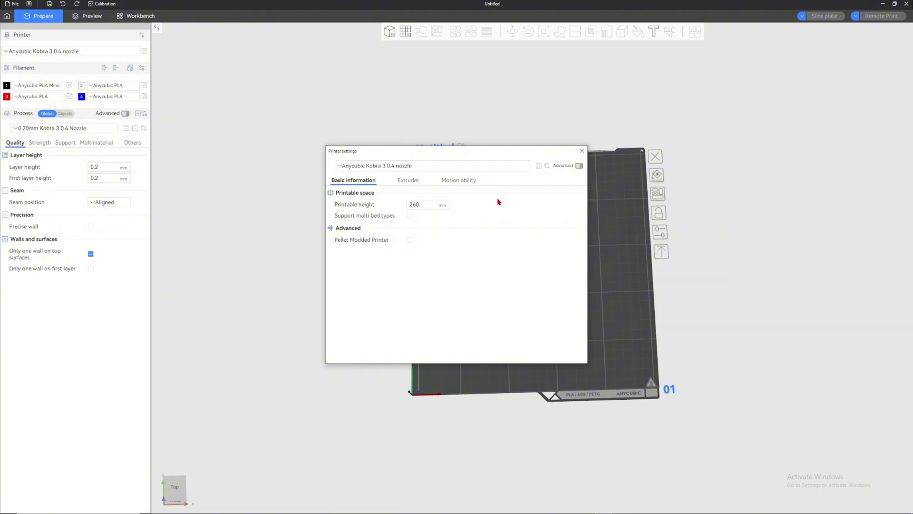
pyautogui.click(408, 184)
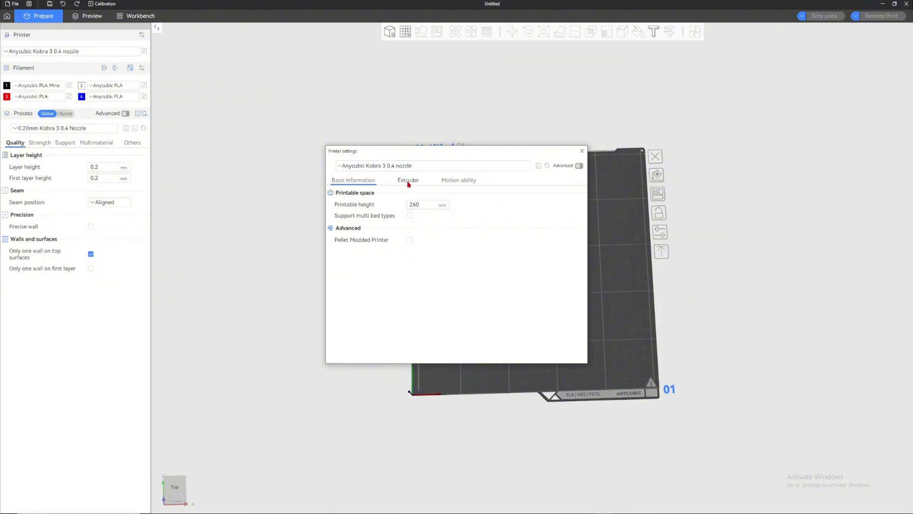
pyautogui.click(446, 184)
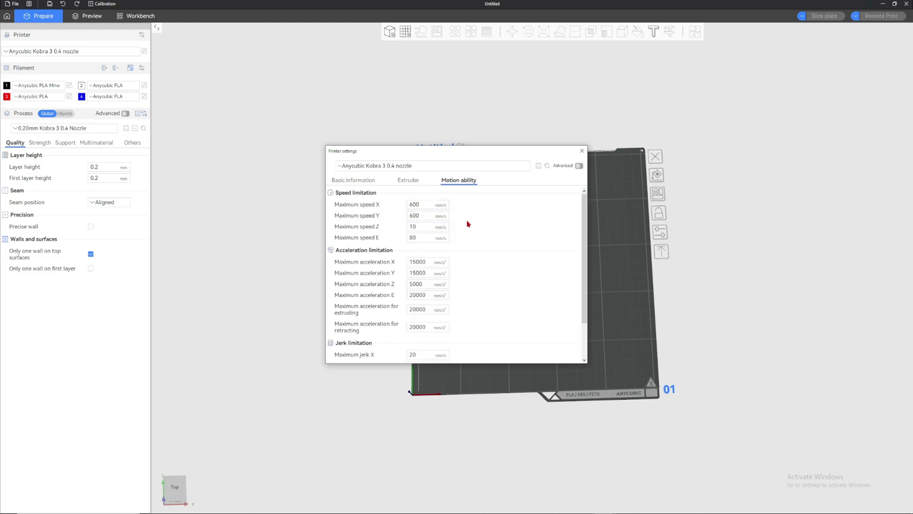
pyautogui.click(407, 181)
pyautogui.click(580, 167)
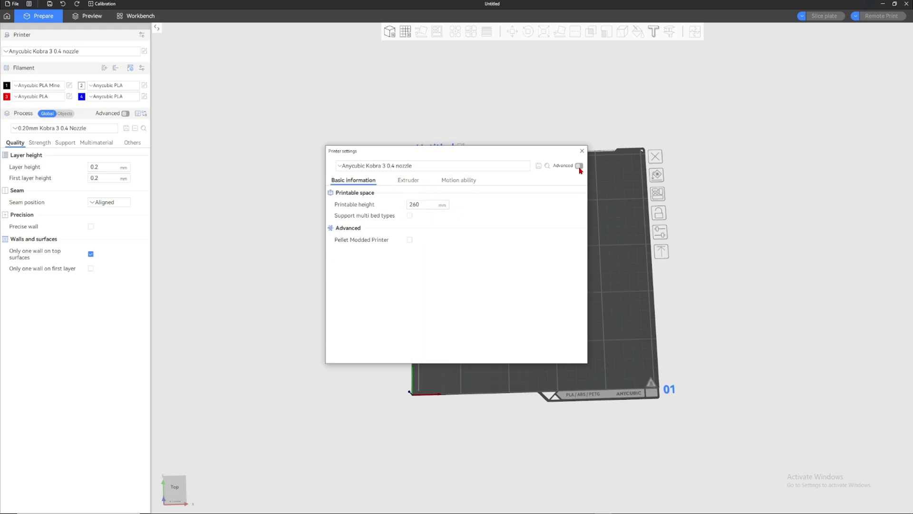
pyautogui.click(579, 166)
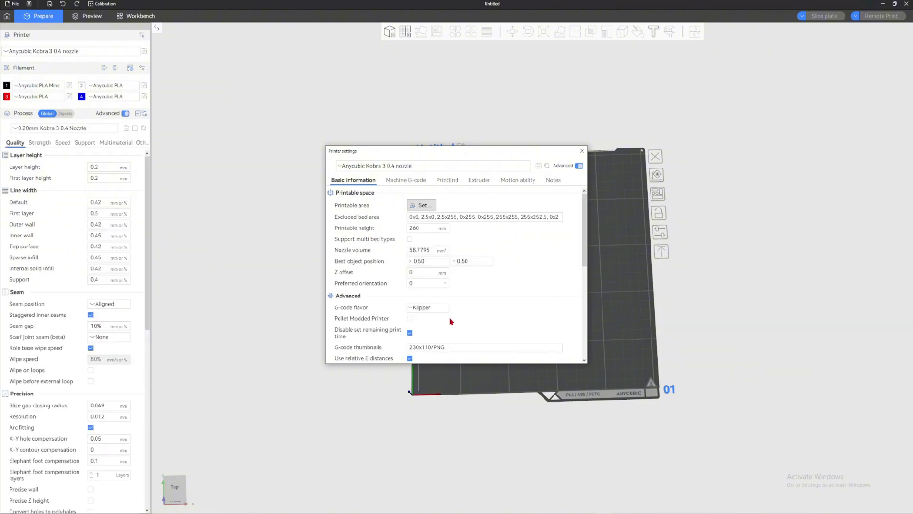
pyautogui.click(582, 151)
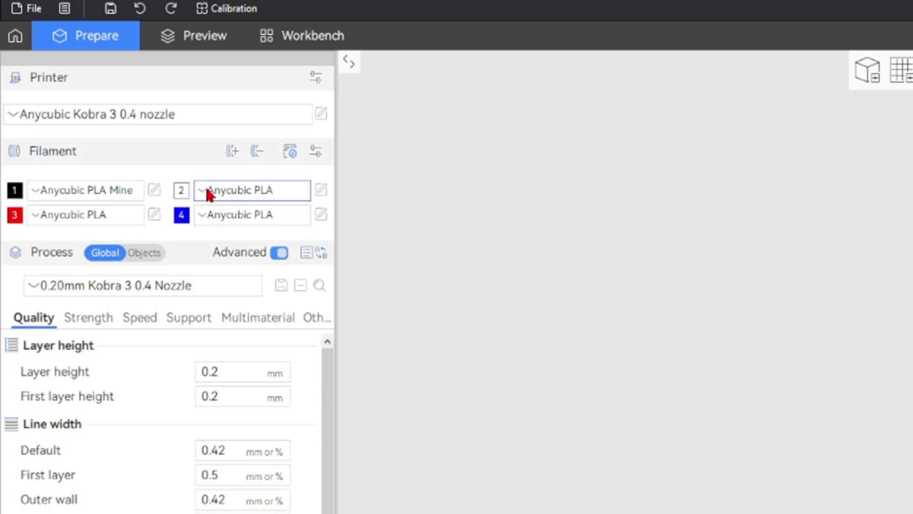
# Step: Remove filaments 2, 3 and 4 and add three new Anycubic PLA Mine filaments in their place
pyautogui.click(256, 153)
pyautogui.click(256, 153)
pyautogui.click(259, 153)
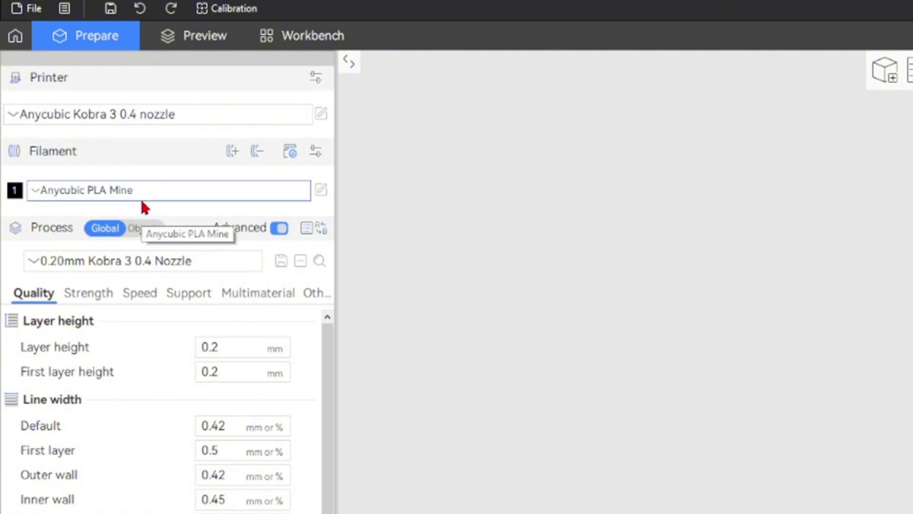
pyautogui.click(233, 153)
pyautogui.click(233, 152)
pyautogui.click(233, 153)
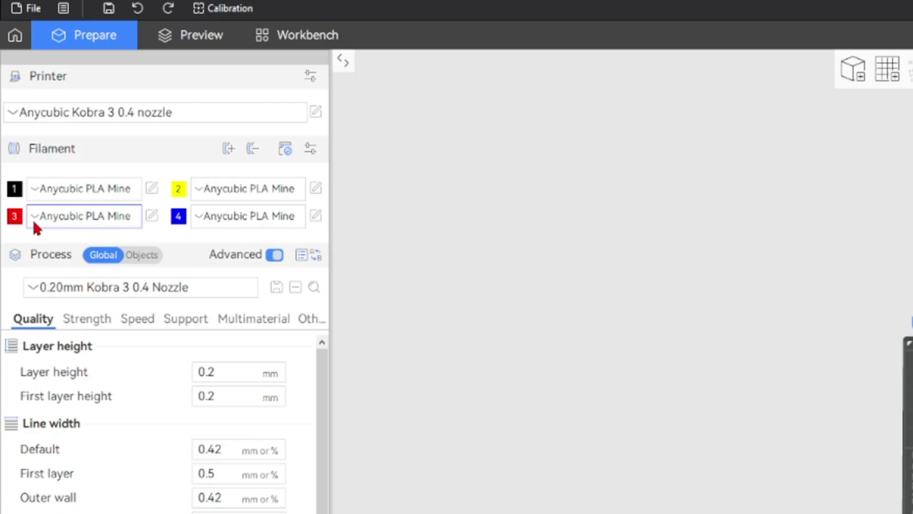
# Step: Try a light lavender colour for filament 1 and dismiss the colour selection without applying it
pyautogui.click(16, 190)
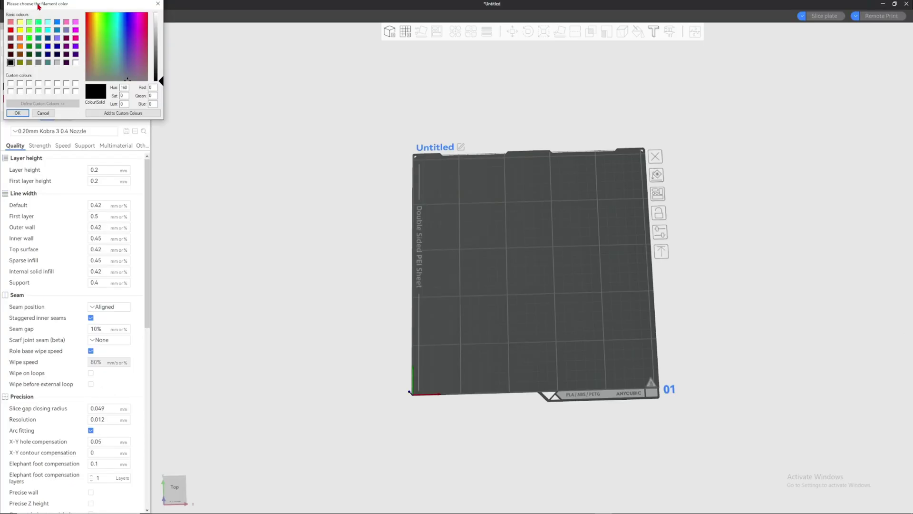
pyautogui.moveTo(96, 8); pyautogui.dragTo(379, 173)
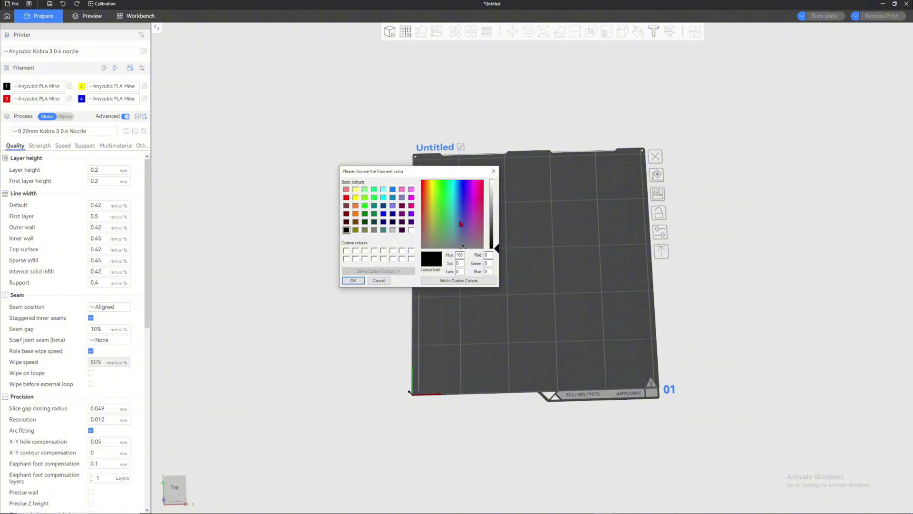
pyautogui.moveTo(461, 222); pyautogui.dragTo(497, 189)
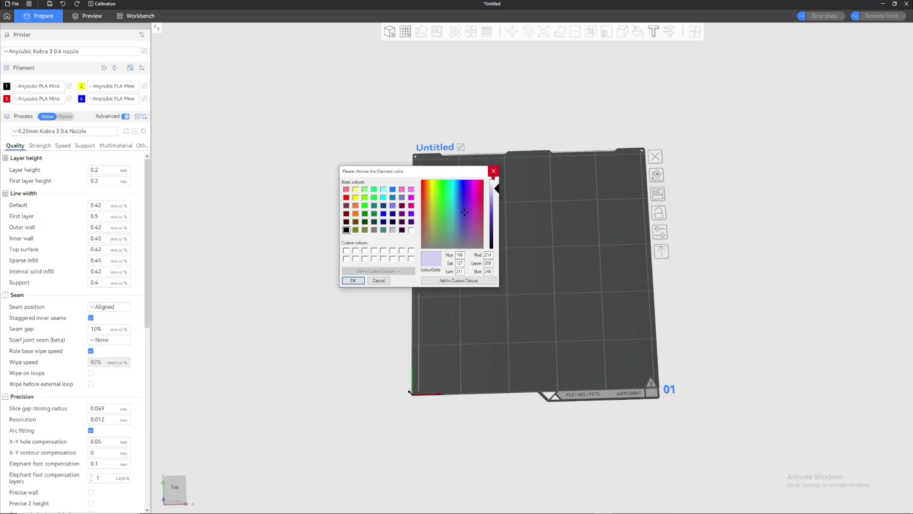
pyautogui.click(493, 171)
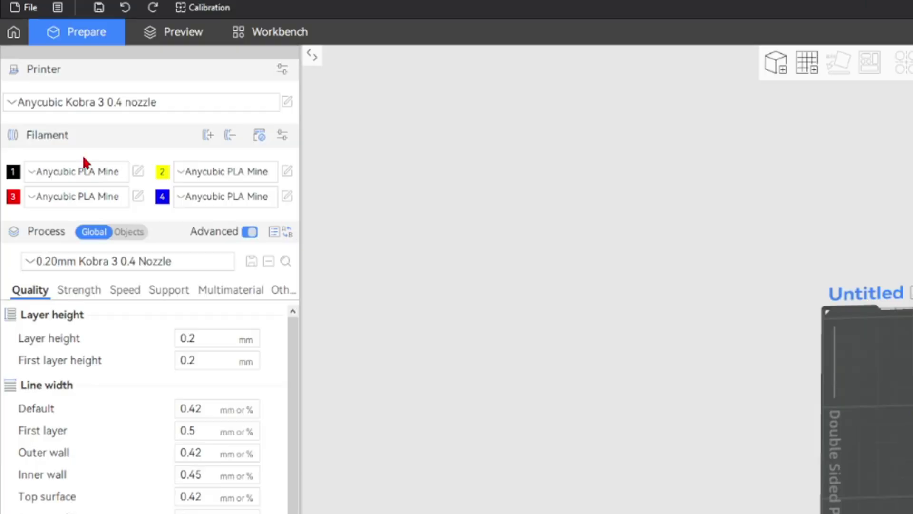
# Step: Examine the presets available for filament 1 and the selectable system and custom filaments
pyautogui.click(58, 173)
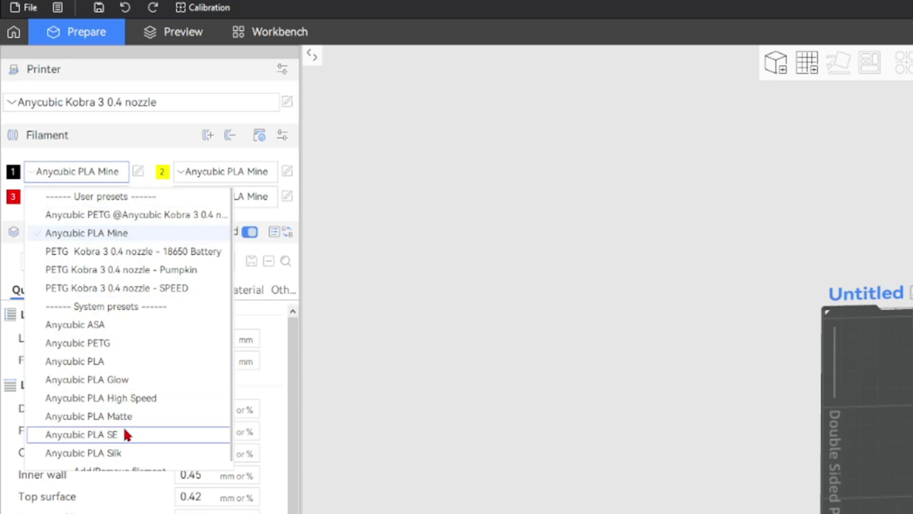
pyautogui.click(143, 156)
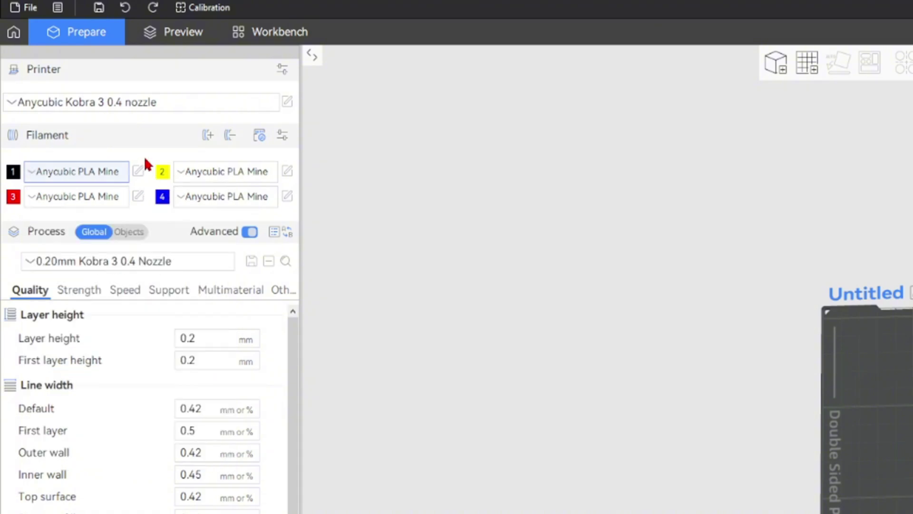
pyautogui.click(283, 136)
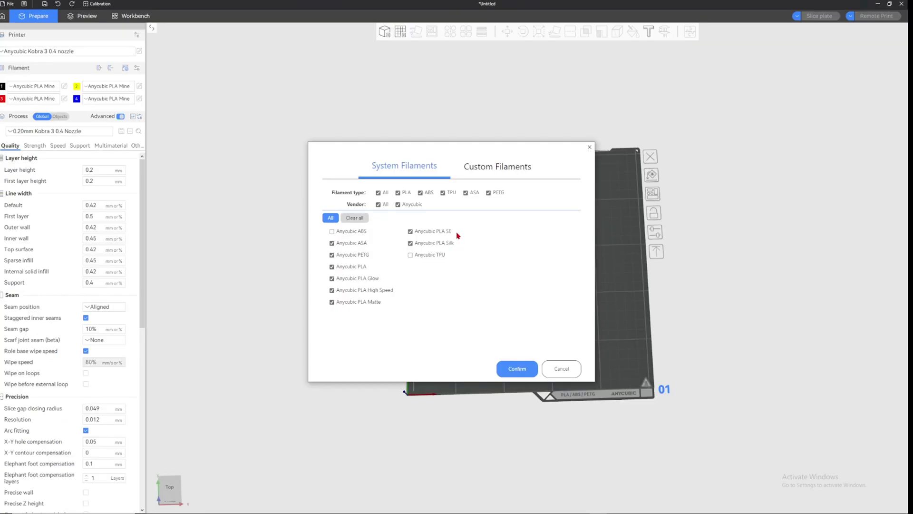
pyautogui.click(409, 253)
pyautogui.click(484, 173)
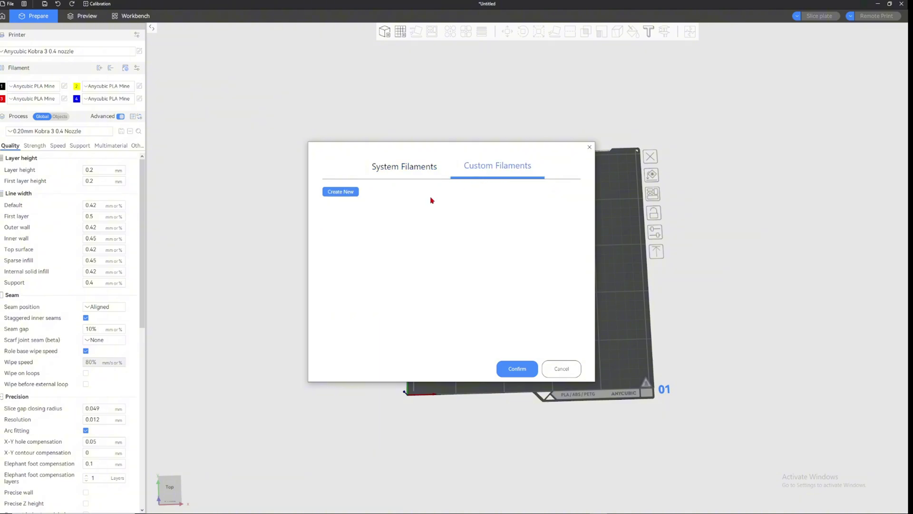
pyautogui.click(405, 172)
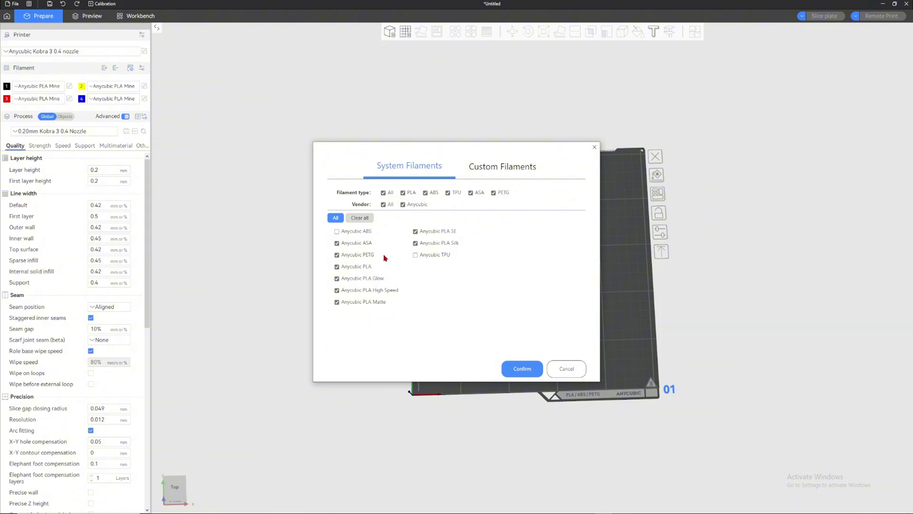
pyautogui.click(479, 166)
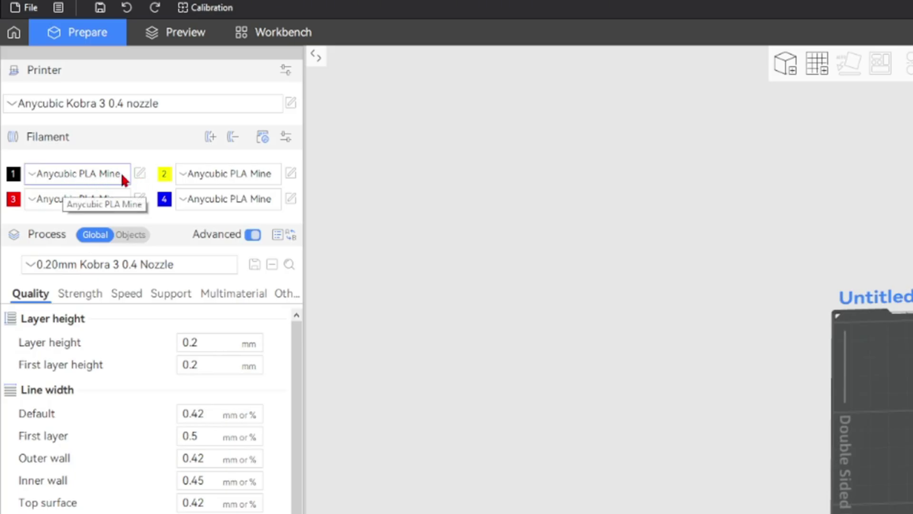
# Step: Open the material settings of filament 1 and try saving the preset as Anycubic PLA Minegjhg, cancelling the save
pyautogui.click(140, 174)
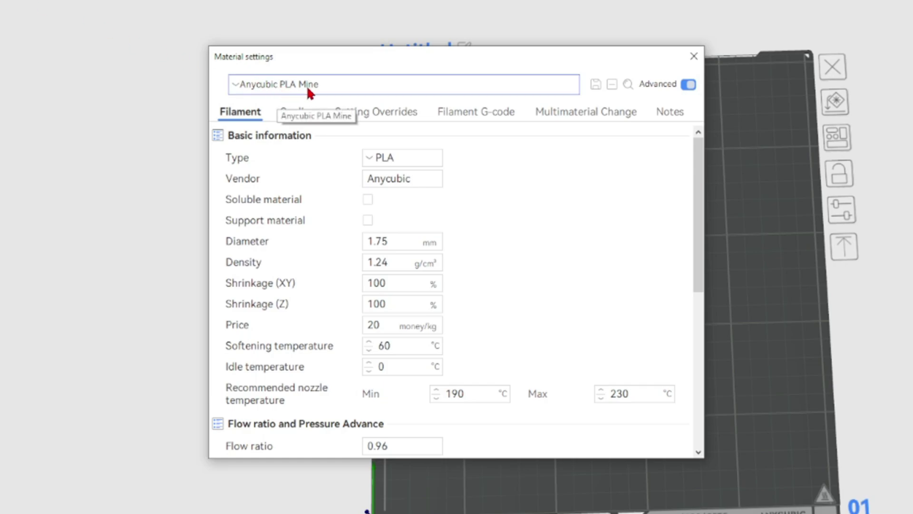
pyautogui.click(596, 84)
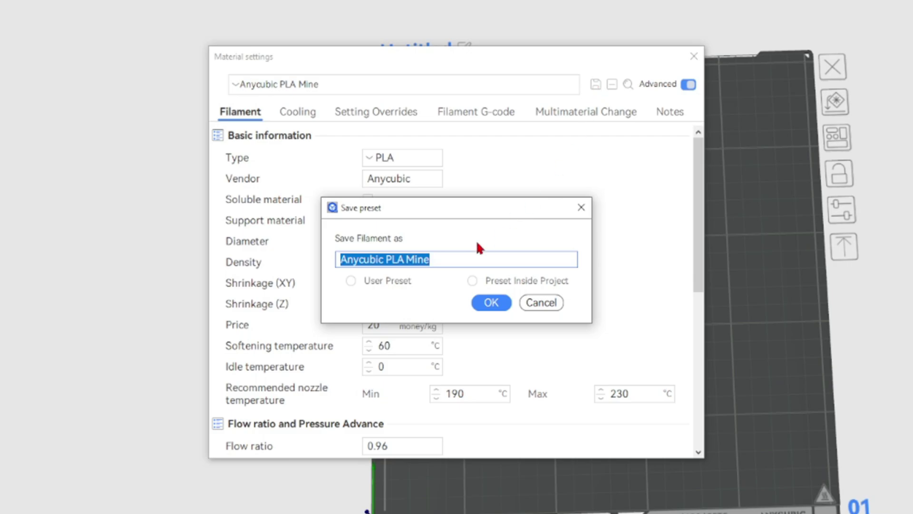
pyautogui.click(454, 260)
pyautogui.write('gjhg')
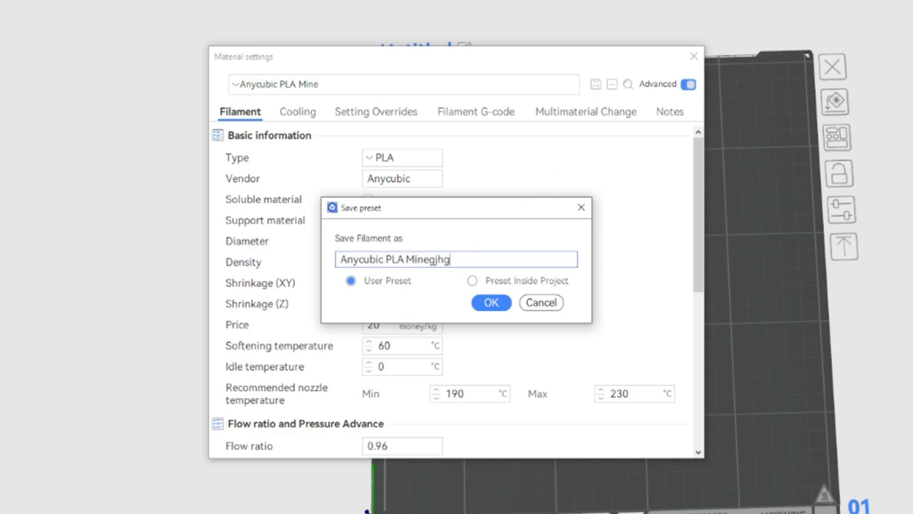
pyautogui.click(575, 214)
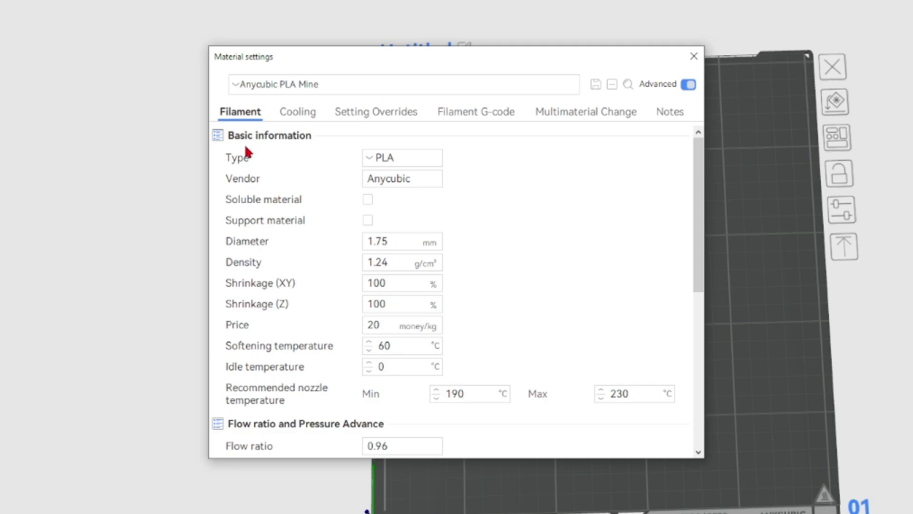
# Step: Examine the available filament types and the vendor entry in the basic information of Anycubic PLA Mine
pyautogui.click(369, 159)
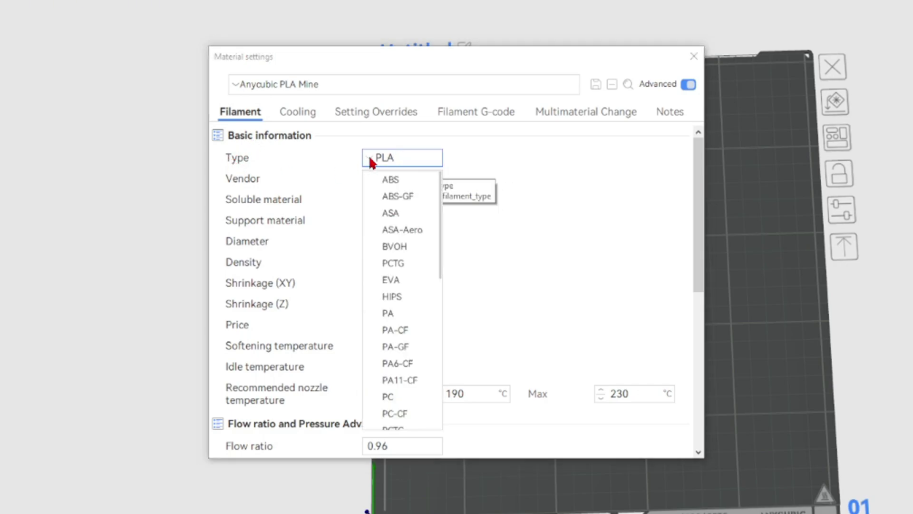
pyautogui.scroll(-8, 409, 306)
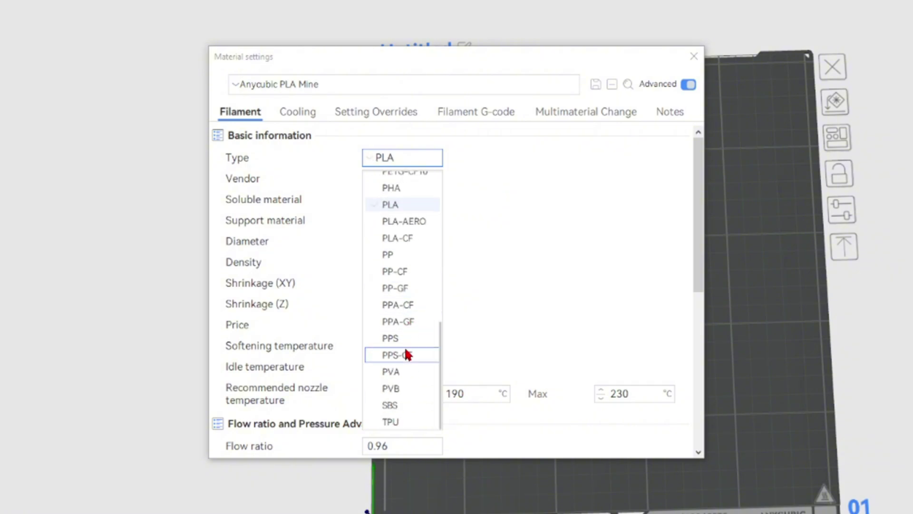
pyautogui.scroll(8, 406, 350)
pyautogui.click(348, 164)
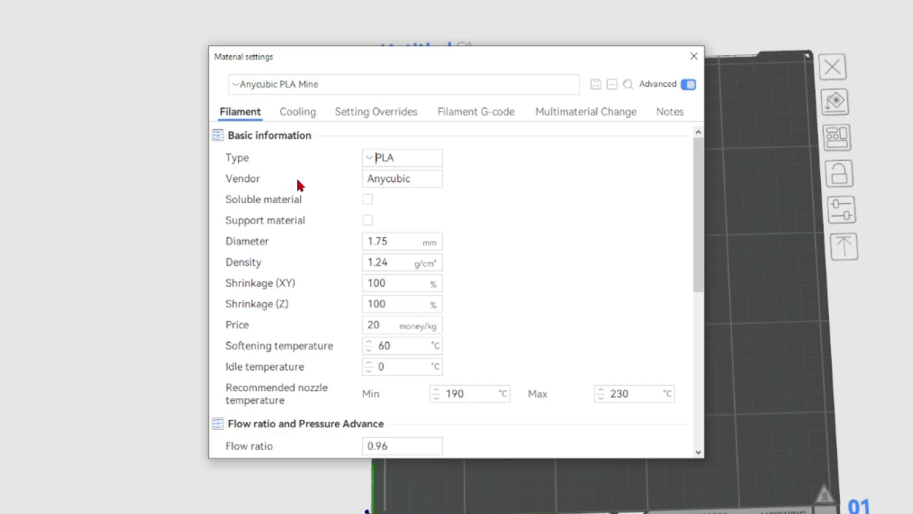
pyautogui.moveTo(415, 179); pyautogui.dragTo(332, 172)
pyautogui.click(316, 173)
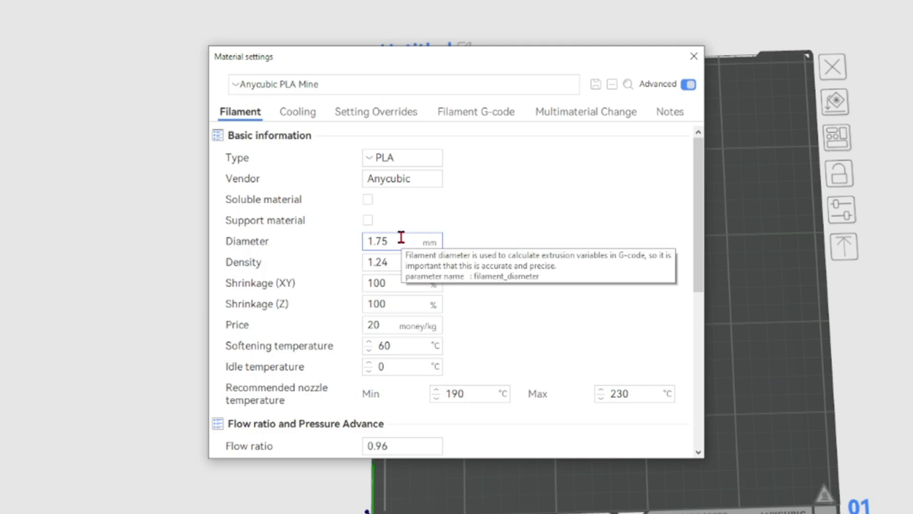
# Step: Review the filament's diameter, density, shrinkage, temperature and flow ratio settings
pyautogui.moveTo(398, 243)
pyautogui.mouseDown()
pyautogui.moveTo(344, 236)
pyautogui.moveTo(413, 245)
pyautogui.mouseUp()
pyautogui.click(413, 245)
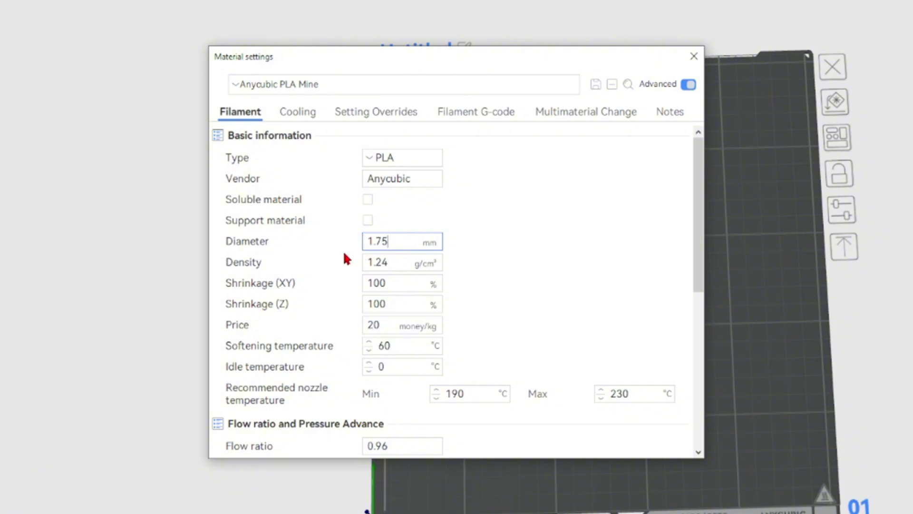
pyautogui.click(401, 268)
pyautogui.click(566, 279)
pyautogui.scroll(-2, 523, 285)
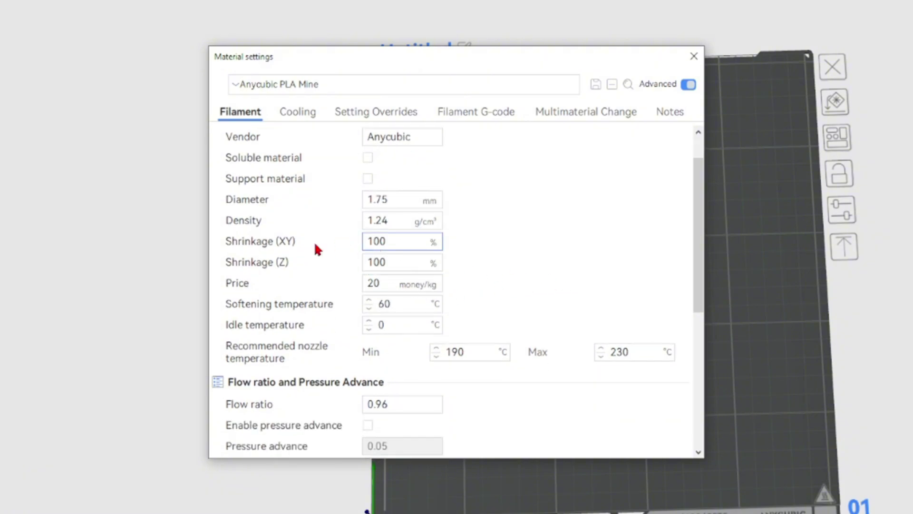
# Step: Review the filament's shrinkage, softening, idle and recommended nozzle temperature settings and the flow ratio description
pyautogui.moveTo(248, 248)
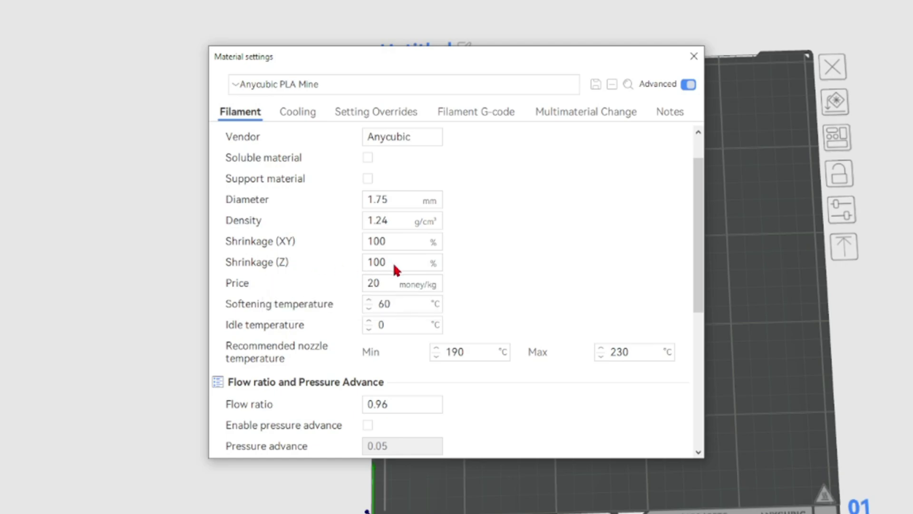
pyautogui.scroll(-4, 310, 248)
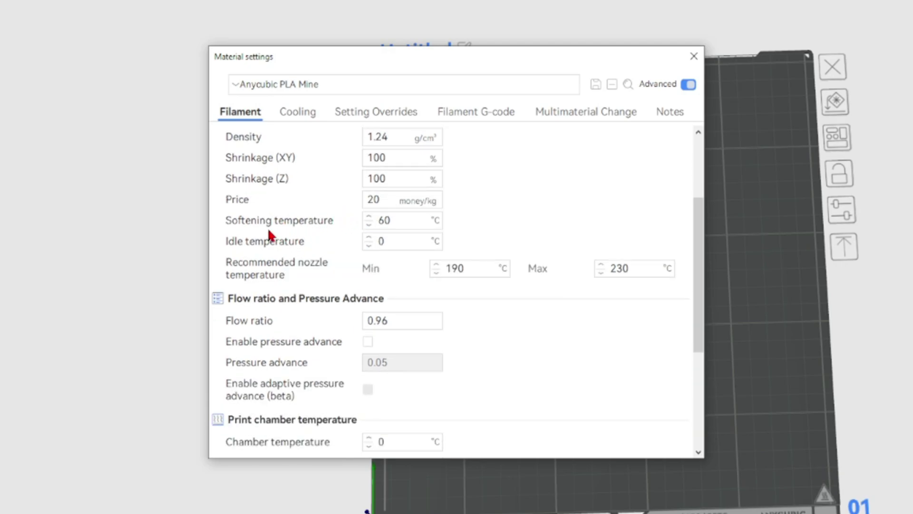
pyautogui.moveTo(427, 220)
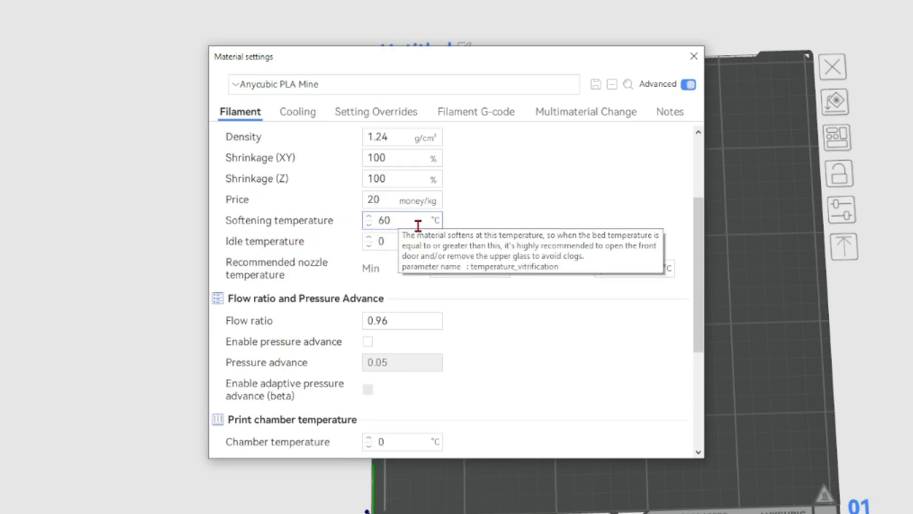
pyautogui.scroll(-2, 611, 197)
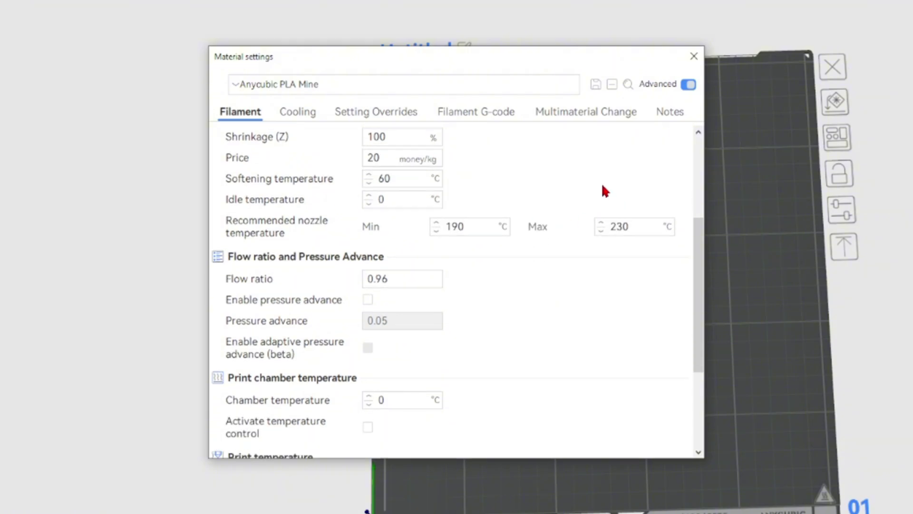
pyautogui.scroll(4, 324, 266)
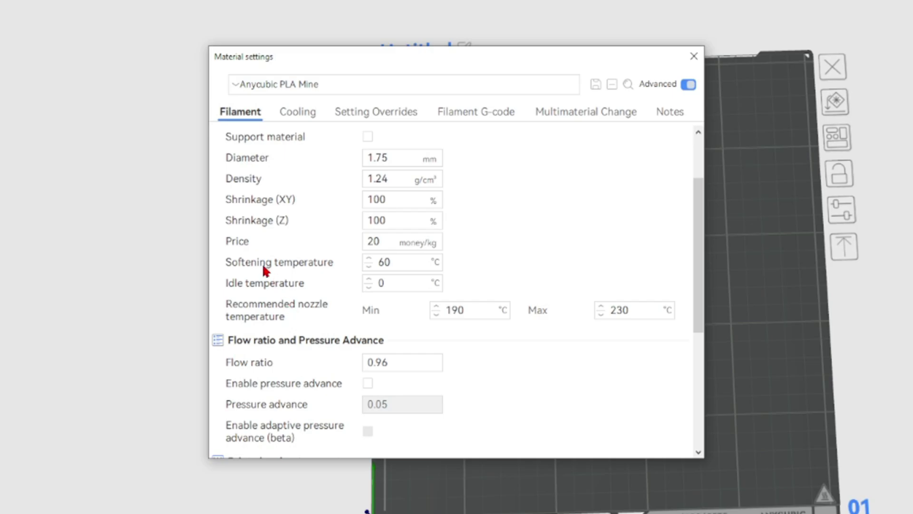
pyautogui.scroll(-4, 268, 285)
pyautogui.moveTo(275, 300)
pyautogui.scroll(-6, 274, 299)
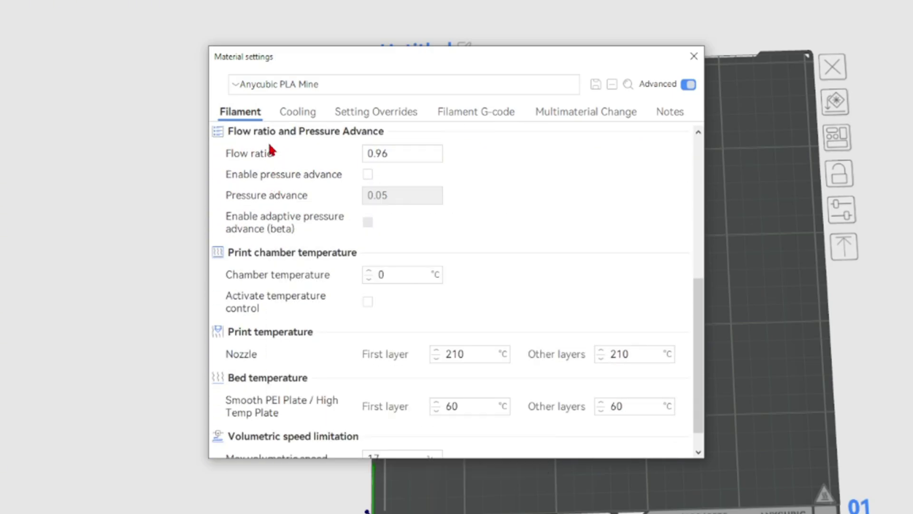
pyautogui.moveTo(376, 153)
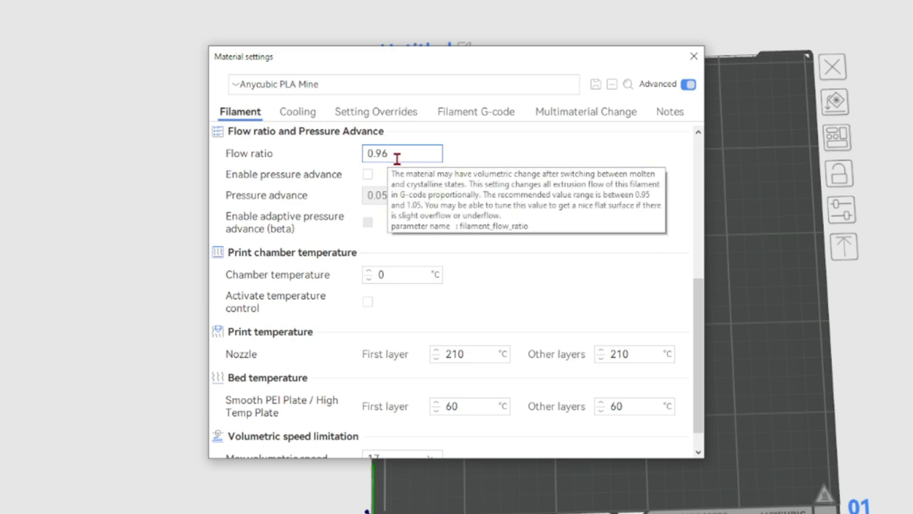
# Step: Try enabling pressure advance for the filament and reset the option to its saved state
pyautogui.moveTo(243, 181)
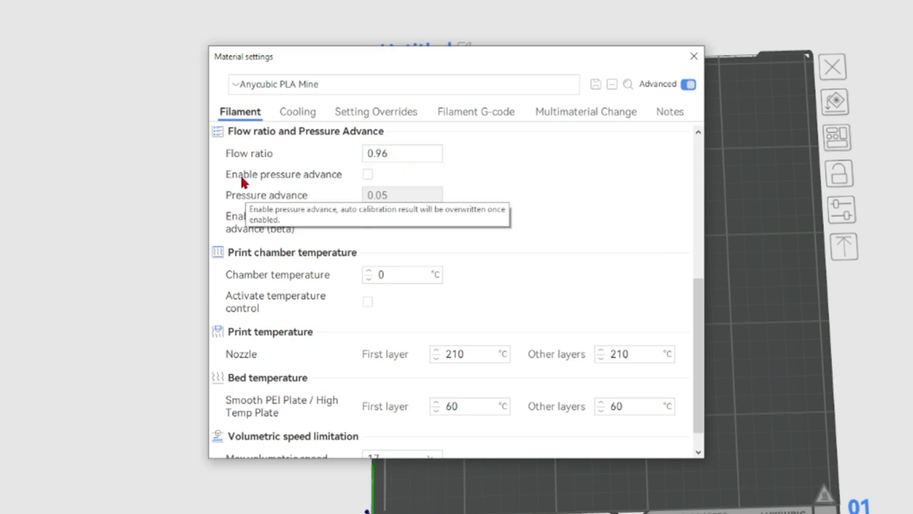
pyautogui.click(368, 174)
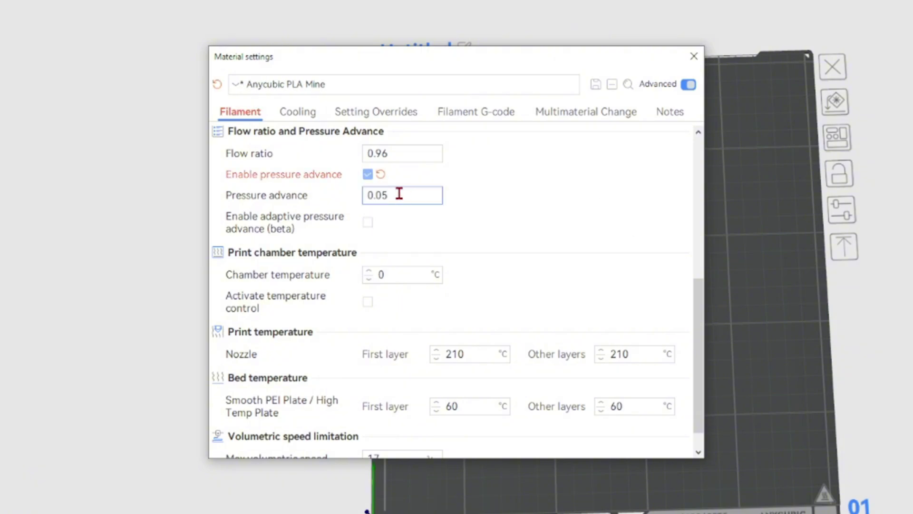
pyautogui.doubleClick(388, 198)
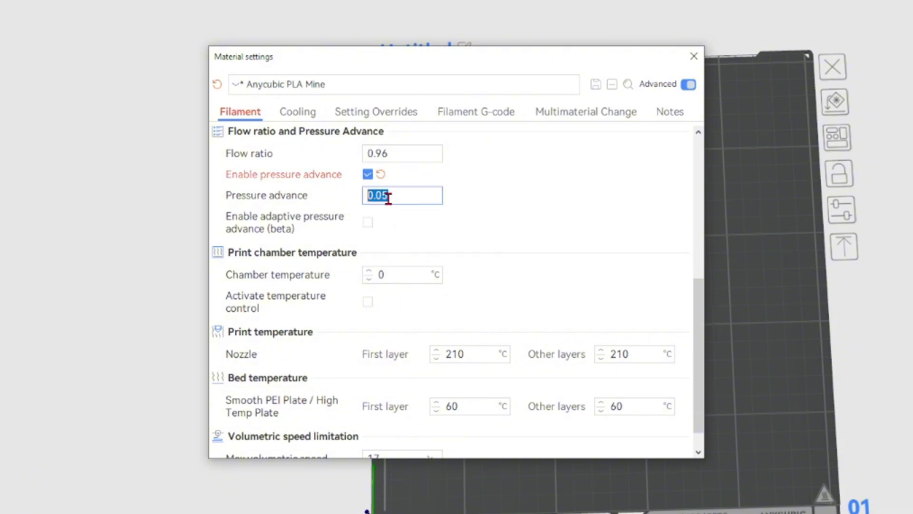
pyautogui.click(381, 175)
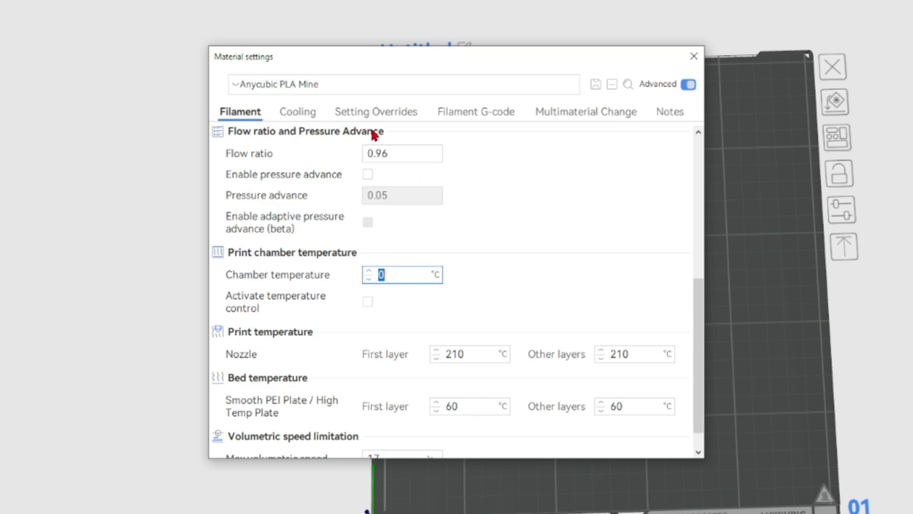
pyautogui.click(415, 192)
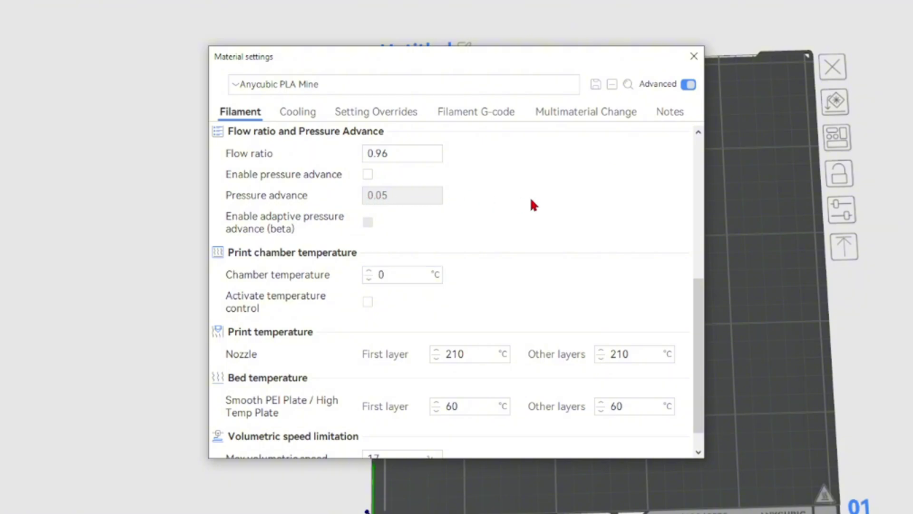
# Step: Examine the filament's chamber, nozzle and bed temperature settings for the first and other layers
pyautogui.scroll(-1, 363, 202)
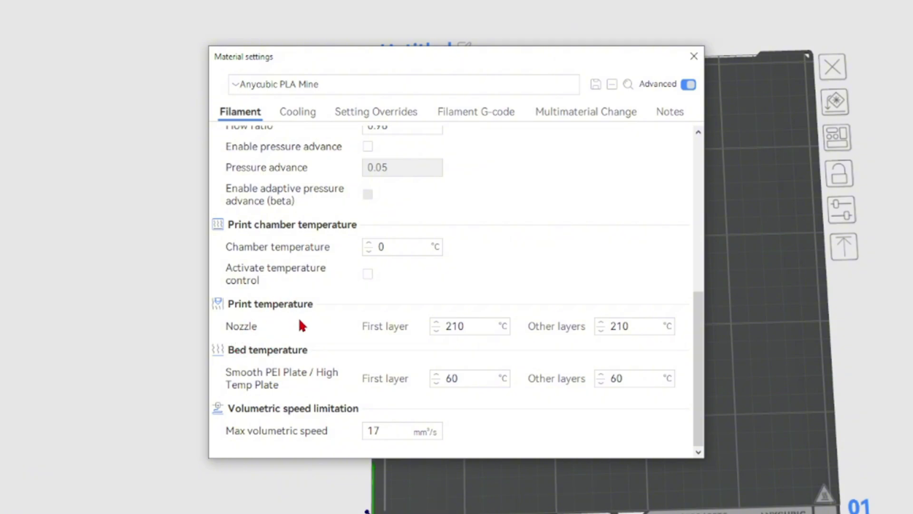
pyautogui.scroll(11, 347, 285)
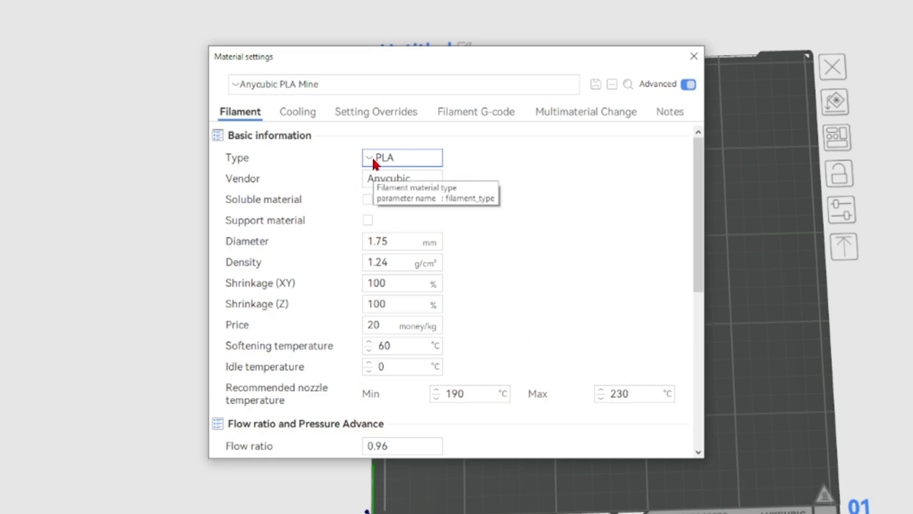
pyautogui.scroll(-5, 543, 201)
pyautogui.scroll(-3, 543, 201)
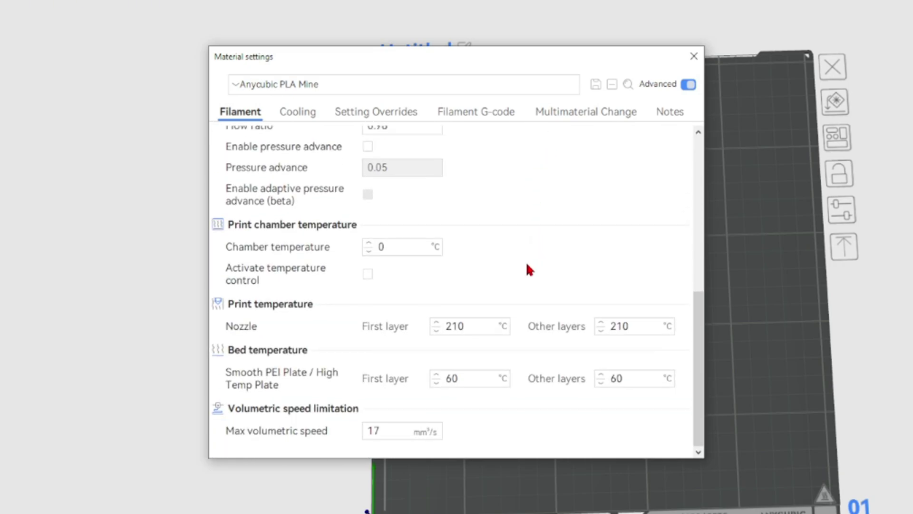
pyautogui.doubleClick(481, 326)
pyautogui.click(483, 290)
pyautogui.moveTo(460, 381); pyautogui.dragTo(421, 365)
pyautogui.click(412, 350)
# Step: Try a max volumetric speed of 23 mm³/s for the filament and reset it to the saved value
pyautogui.moveTo(250, 434)
pyautogui.moveTo(366, 430); pyautogui.dragTo(413, 429)
pyautogui.click(411, 430)
pyautogui.moveTo(410, 431); pyautogui.dragTo(373, 428)
pyautogui.click(382, 430)
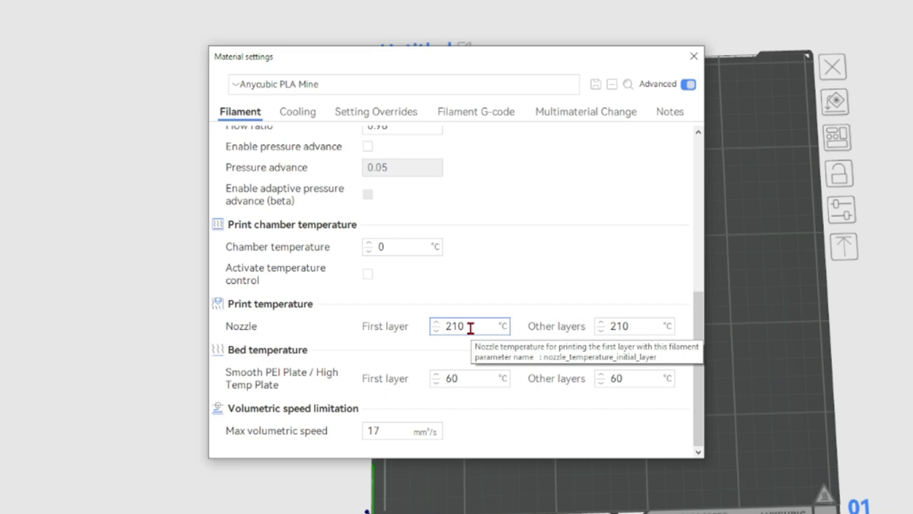
pyautogui.doubleClick(375, 430)
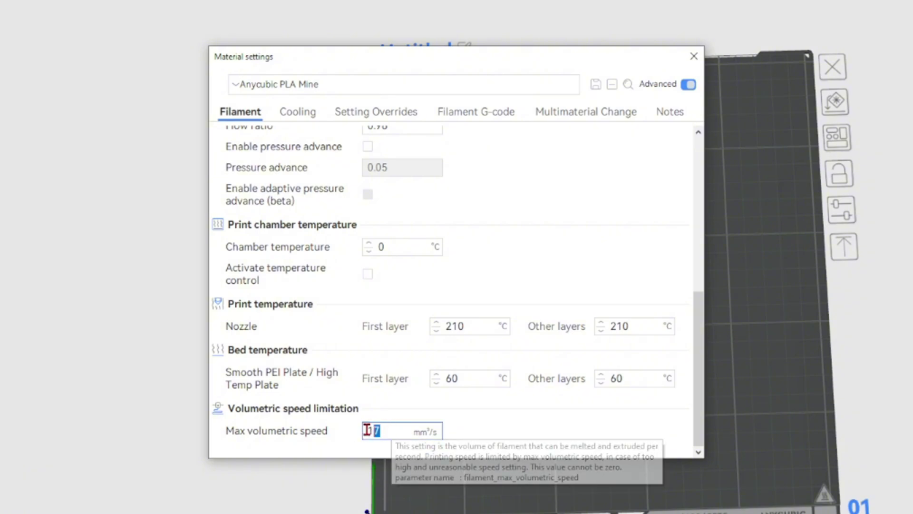
pyautogui.write('23')
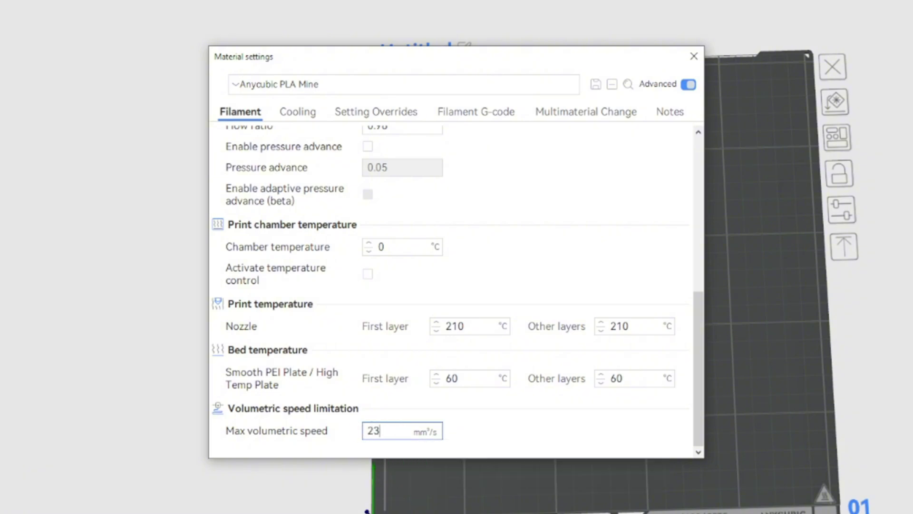
pyautogui.press('Return')
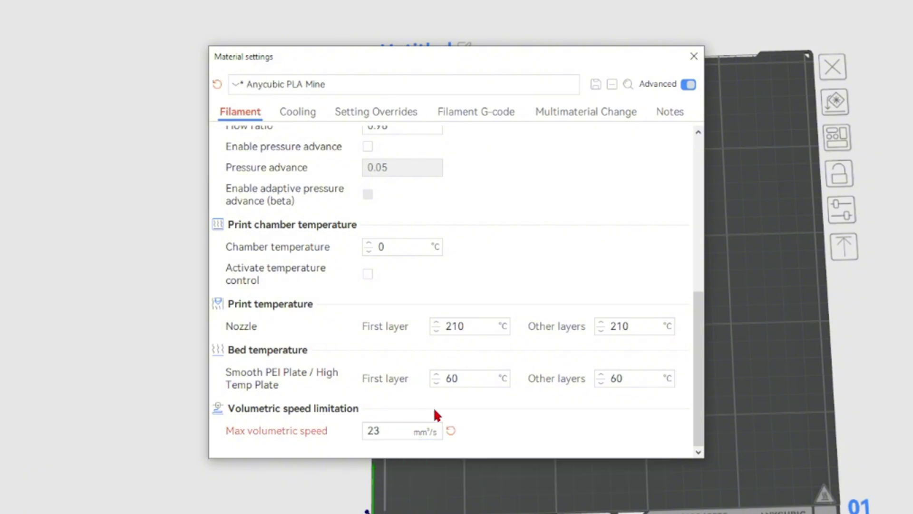
pyautogui.click(449, 430)
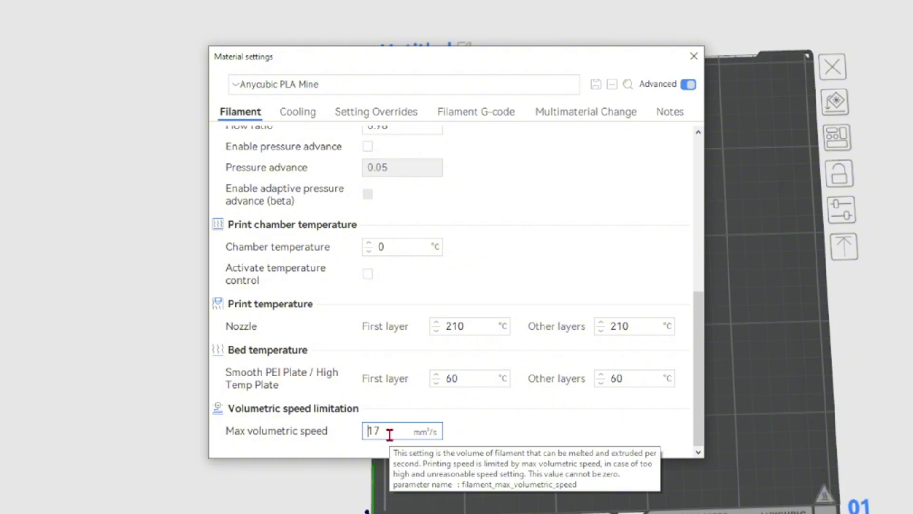
# Step: Close the material settings and examine the process speeds for outer wall, inner wall and sparse infill
pyautogui.click(694, 57)
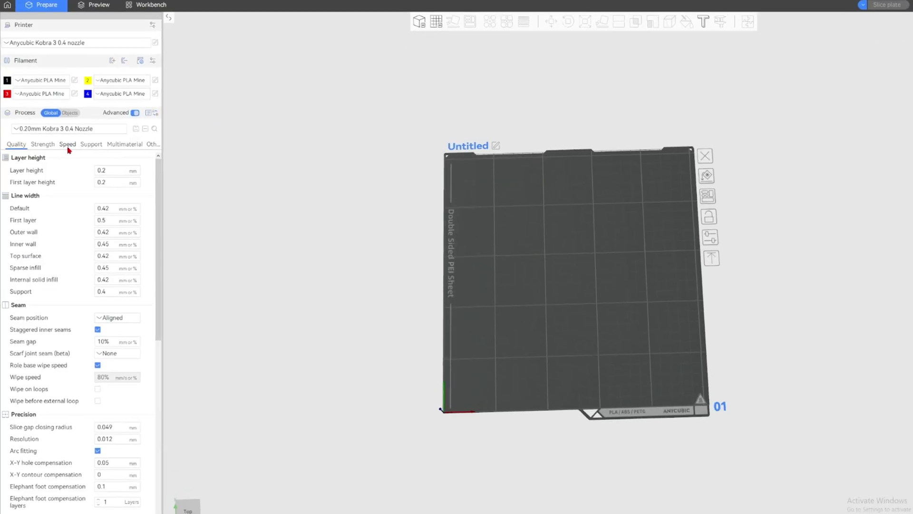
pyautogui.click(63, 147)
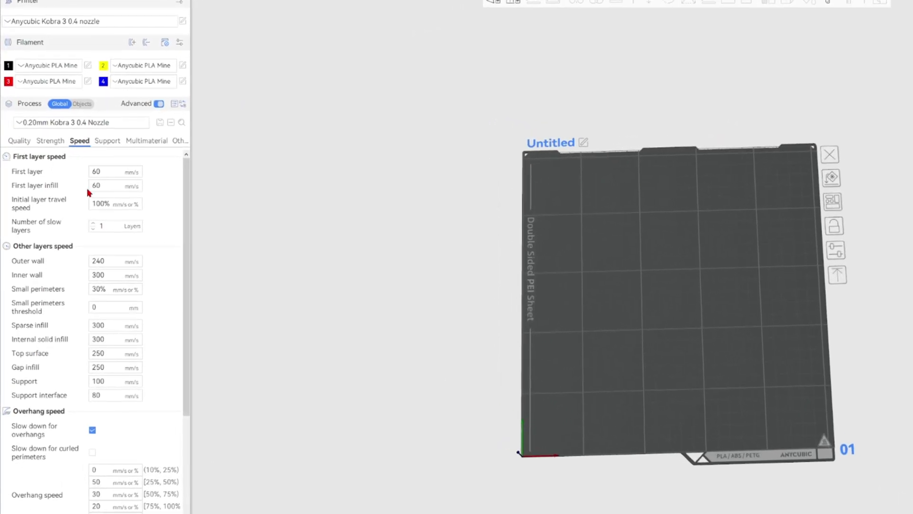
pyautogui.doubleClick(124, 277)
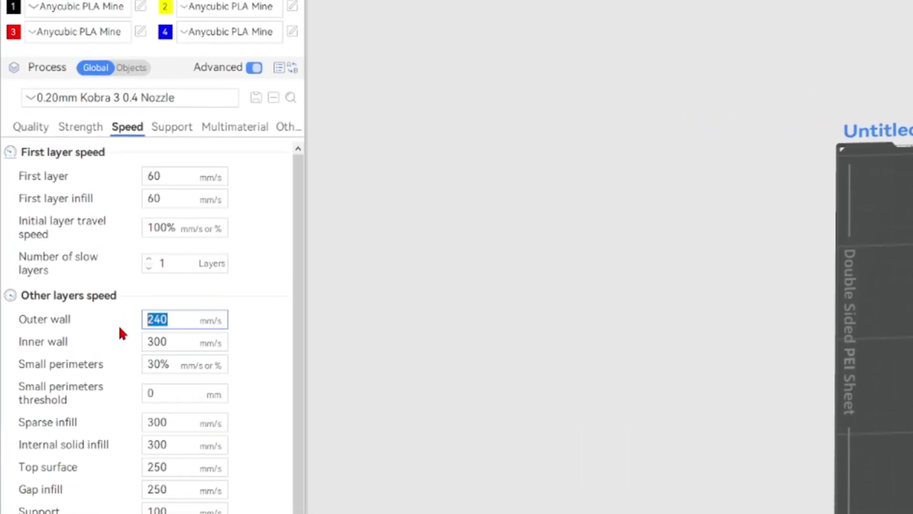
pyautogui.doubleClick(159, 347)
pyautogui.doubleClick(185, 430)
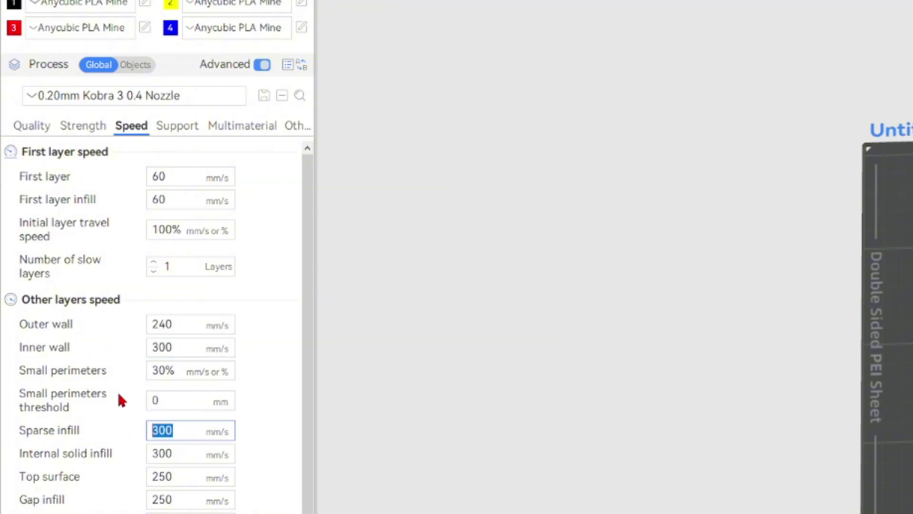
pyautogui.scroll(3, 532, 263)
pyautogui.moveTo(532, 261); pyautogui.dragTo(529, 263)
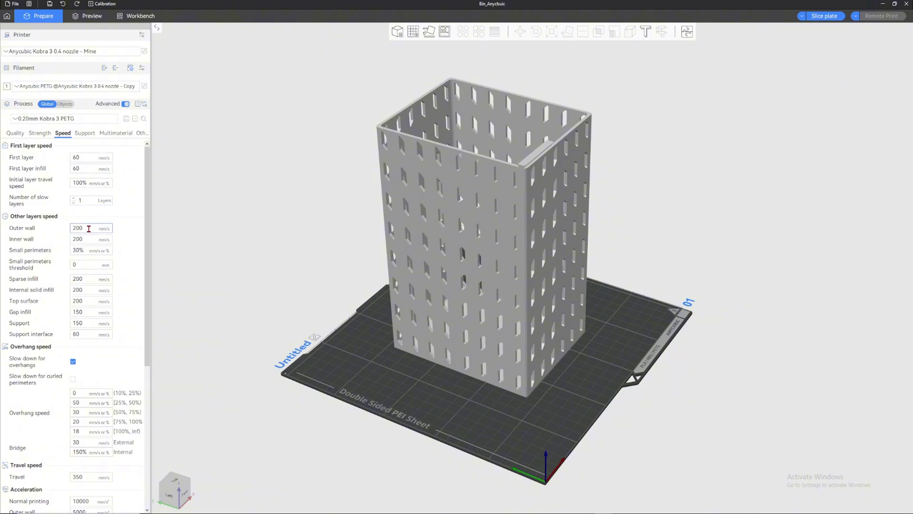
# Step: Set the outer wall and inner wall speeds of the bin project to 300 mm/s and slice the plate
pyautogui.click(84, 278)
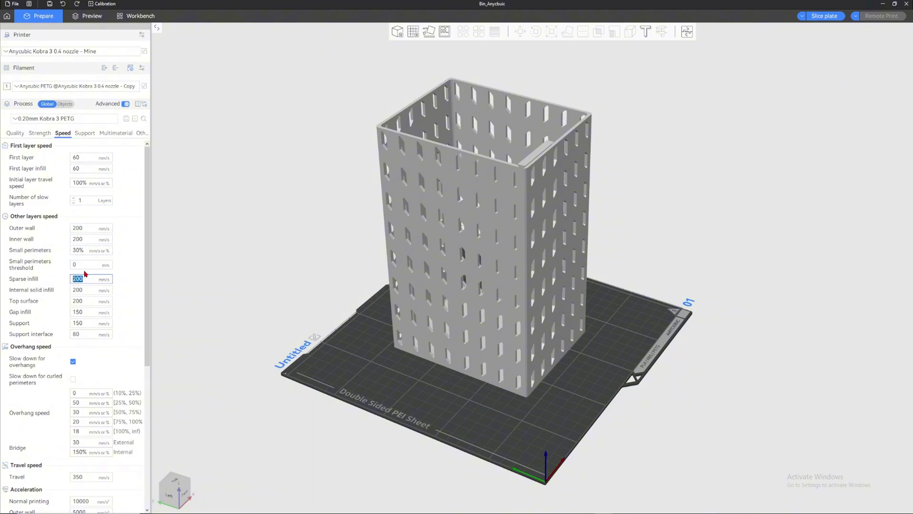
pyautogui.click(825, 17)
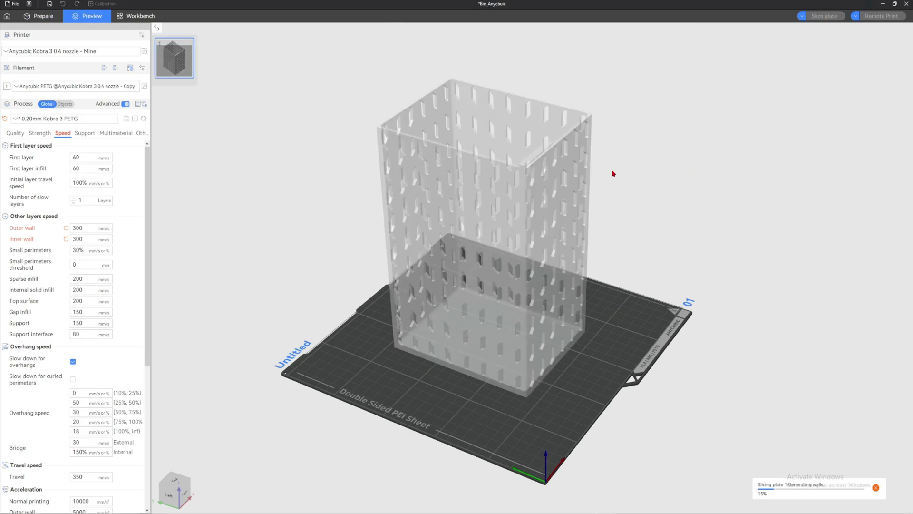
pyautogui.moveTo(620, 110); pyautogui.dragTo(622, 119)
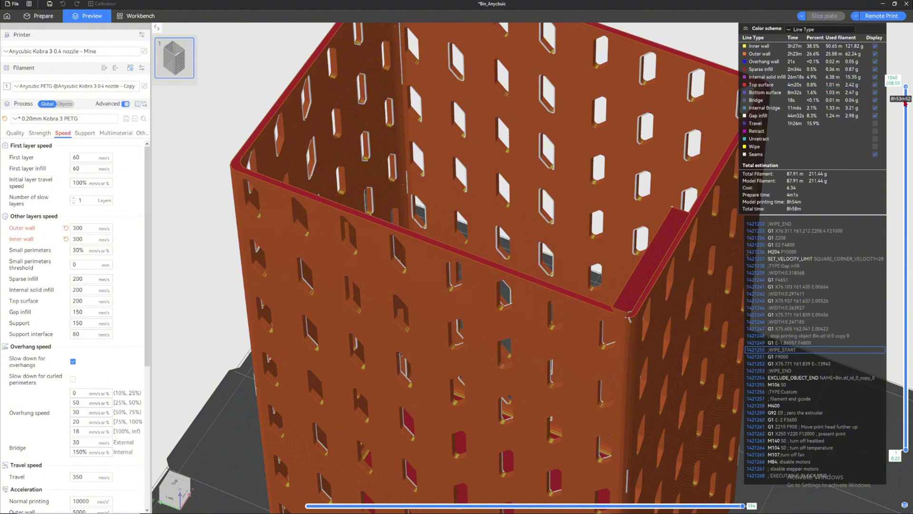
# Step: Lower the sliced bin preview to layer 702 and move the toolpath position back to move 308
pyautogui.scroll(-1, 906, 125)
pyautogui.moveTo(906, 125); pyautogui.dragTo(906, 205)
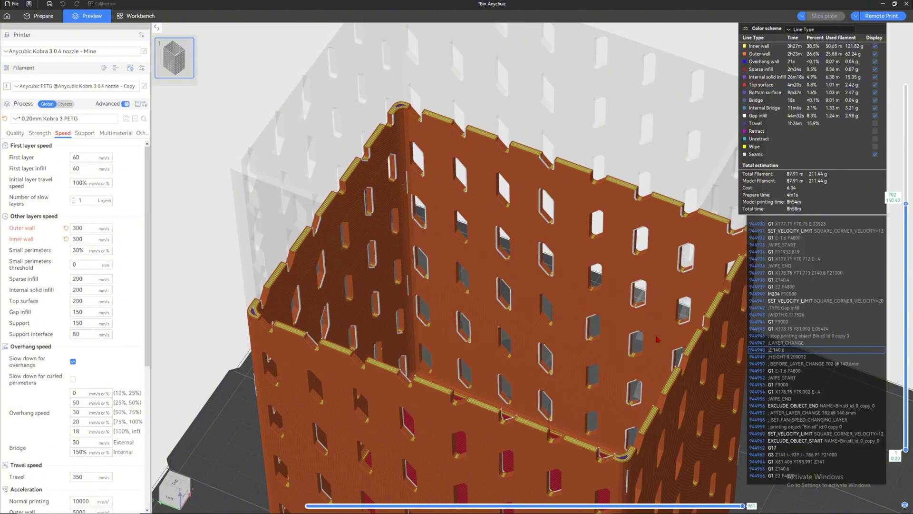
pyautogui.moveTo(530, 416); pyautogui.dragTo(511, 283, button='right')
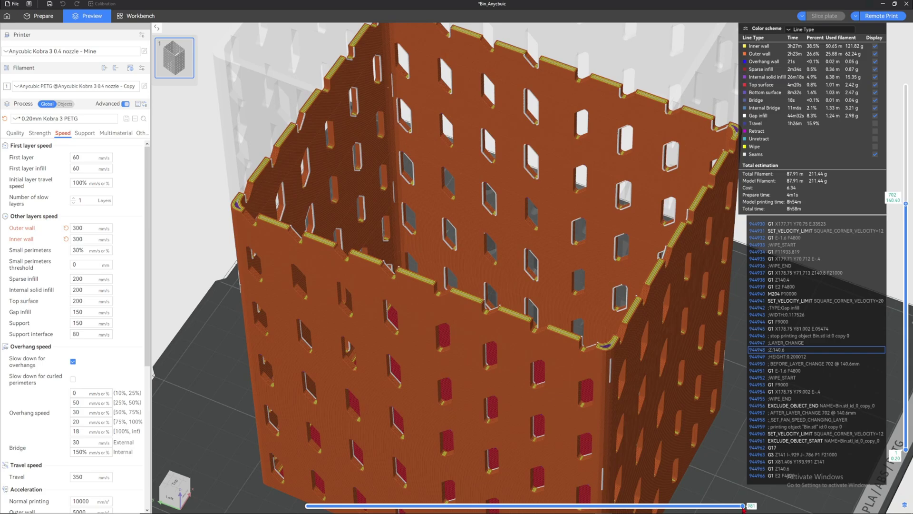
pyautogui.moveTo(743, 506); pyautogui.dragTo(434, 505)
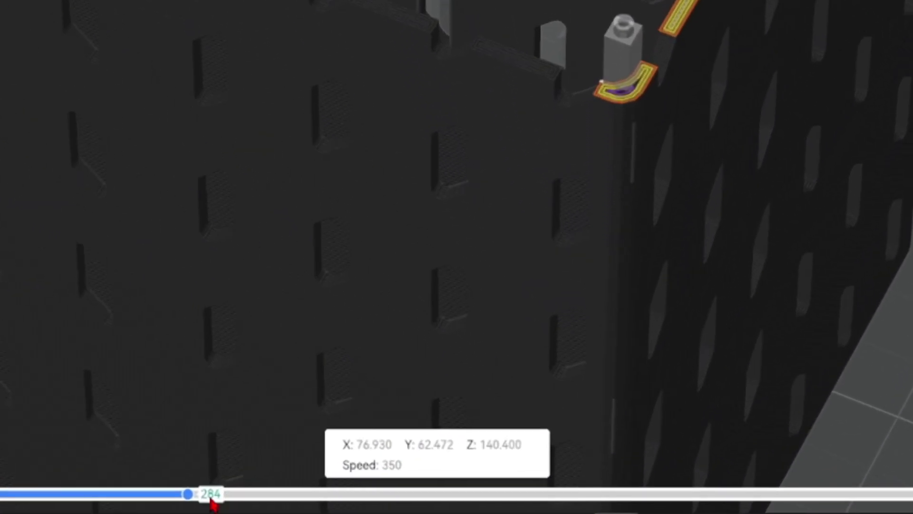
pyautogui.moveTo(190, 497); pyautogui.dragTo(216, 496)
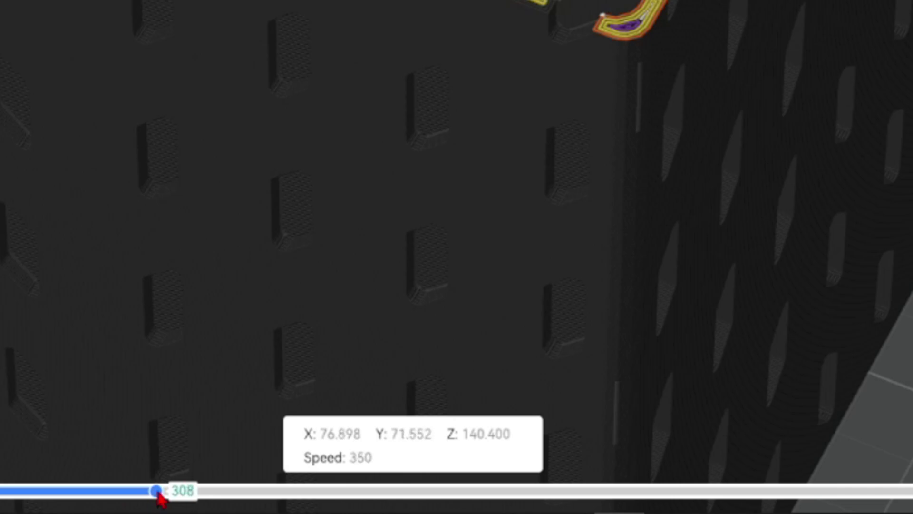
# Step: Step through the individual toolpath moves from 309 to 312 and back, checking the actual speed of each
pyautogui.press('Right')
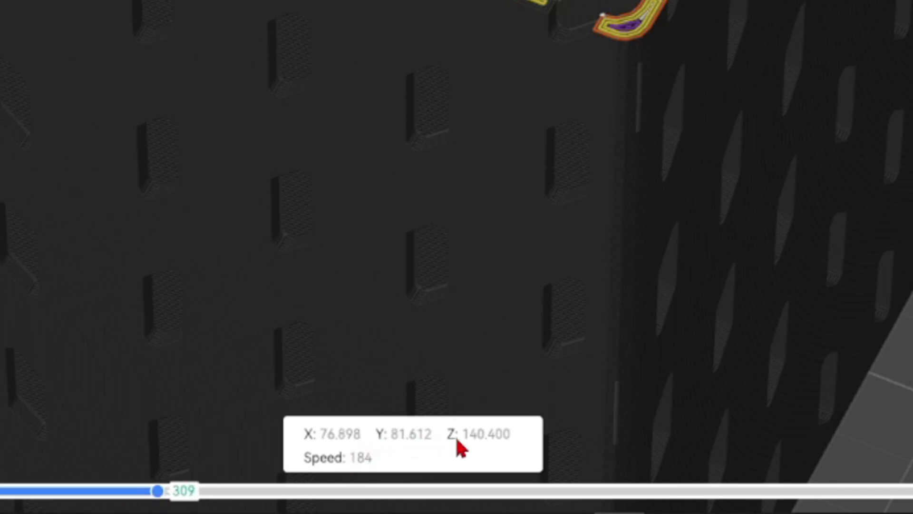
pyautogui.press('Right')
pyautogui.press('Right')
pyautogui.press('Right')
pyautogui.press('Right')
pyautogui.press('Left')
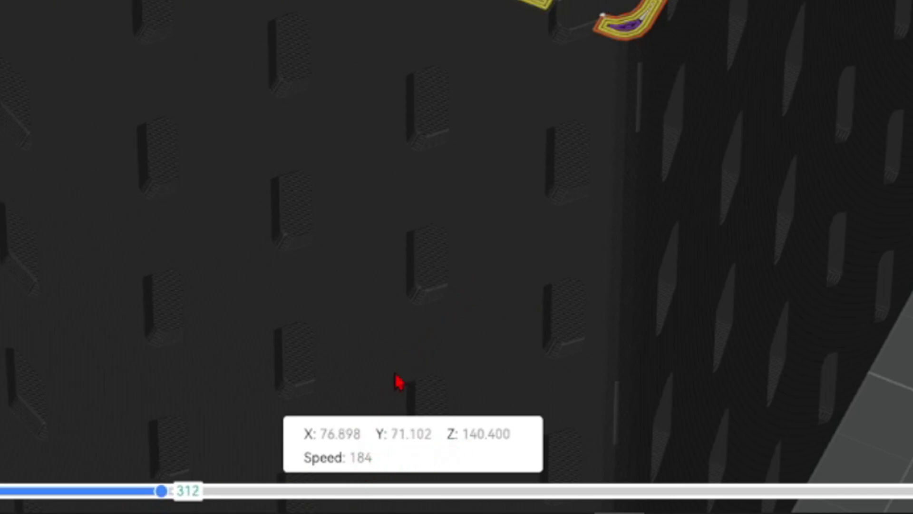
pyautogui.press('Left')
pyautogui.press('Left')
pyautogui.press('Right')
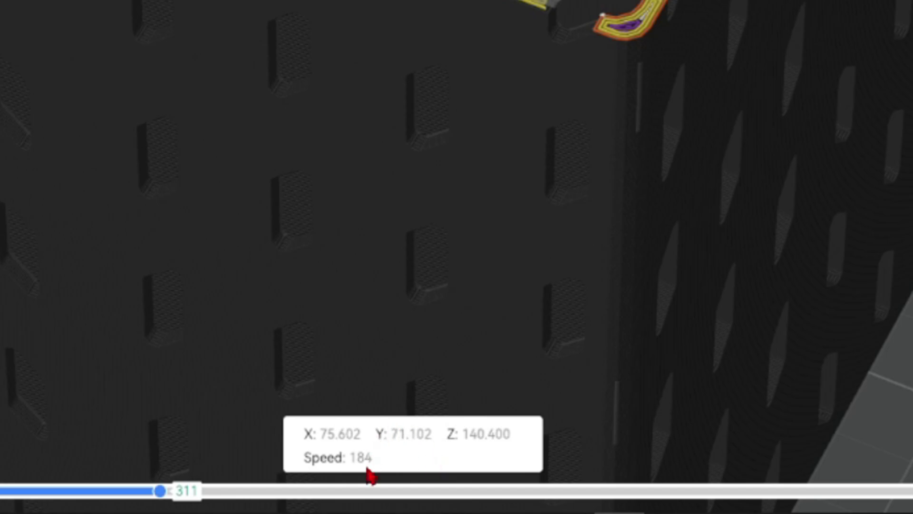
# Step: Compare the actual speed of toolpath moves 310 and 311 with the wall speeds and the PETG filament's max volumetric speed
pyautogui.press('Left')
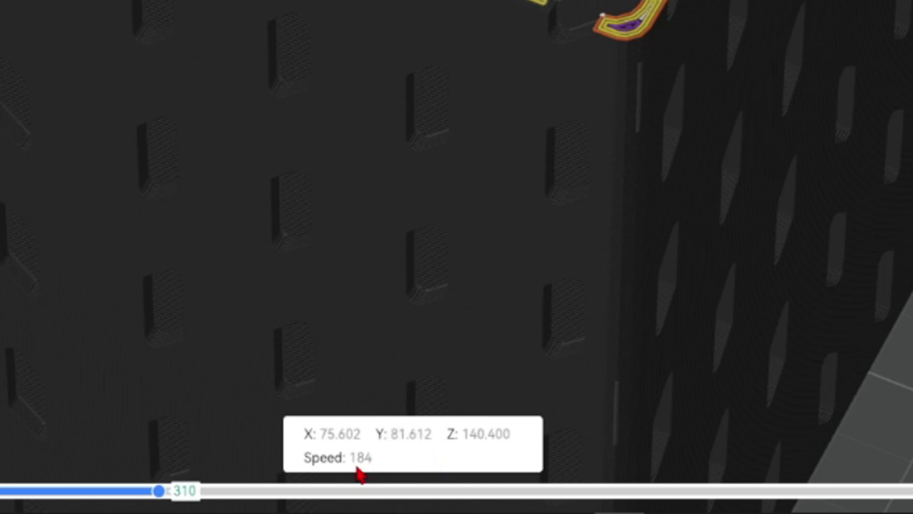
pyautogui.press('Right')
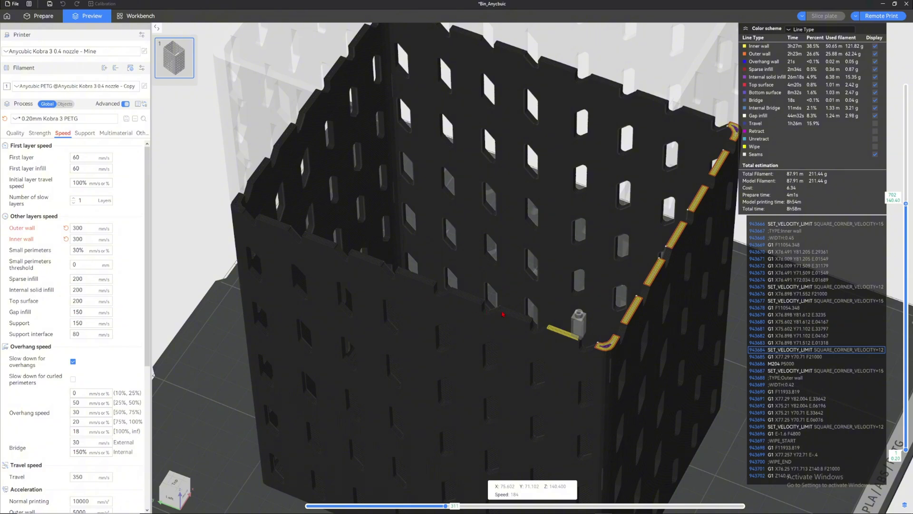
pyautogui.doubleClick(86, 240)
pyautogui.click(97, 238)
pyautogui.click(144, 85)
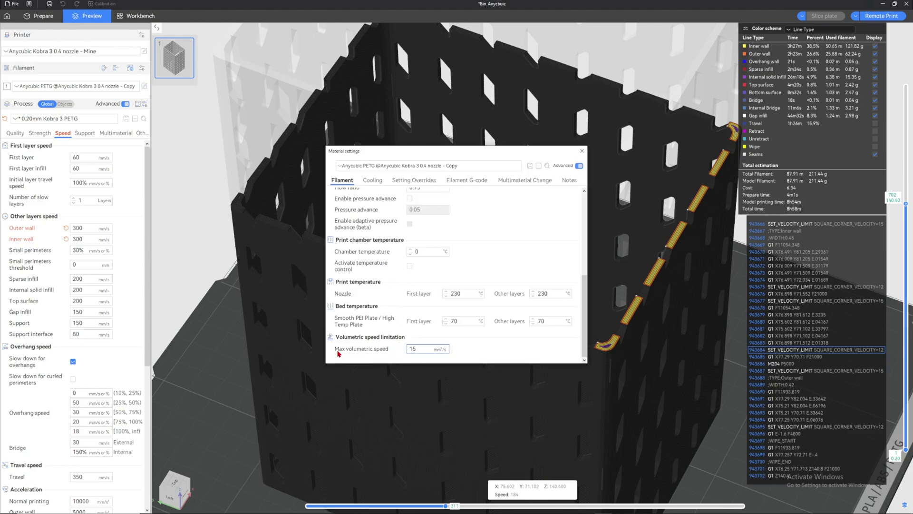
pyautogui.click(80, 228)
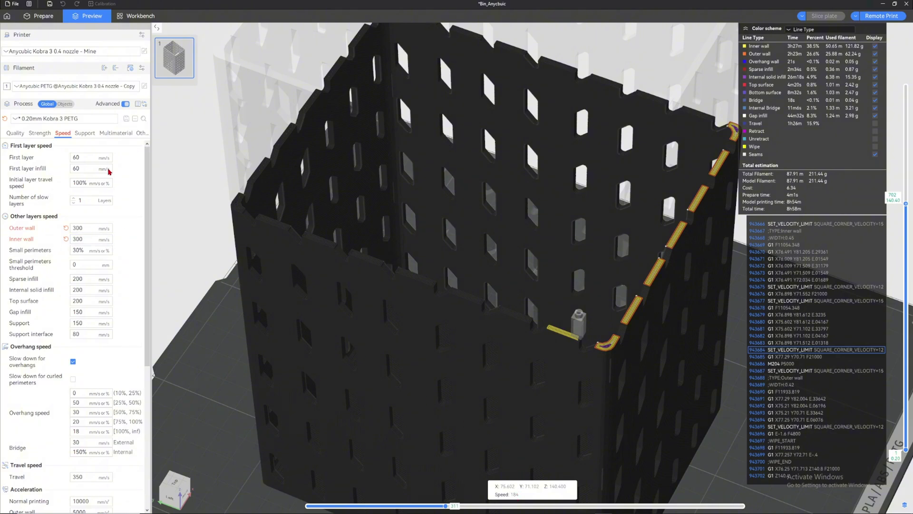
pyautogui.click(144, 86)
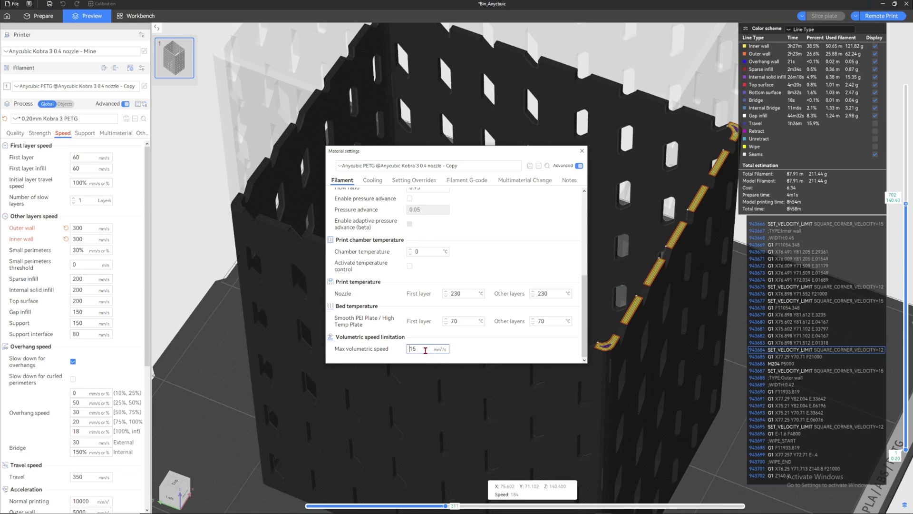
# Step: Reslice the plate with the PETG filament's max volumetric speed set to 1 mm³/s, and reset that limit to its saved value
pyautogui.moveTo(419, 350); pyautogui.dragTo(407, 349)
pyautogui.click(423, 350)
pyautogui.moveTo(423, 350); pyautogui.dragTo(395, 349)
pyautogui.write('5')
pyautogui.press('Return')
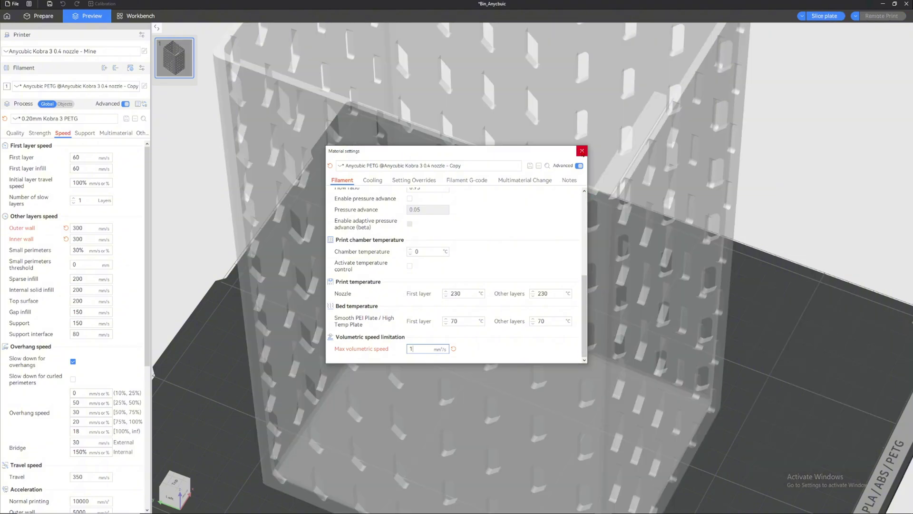
pyautogui.click(582, 151)
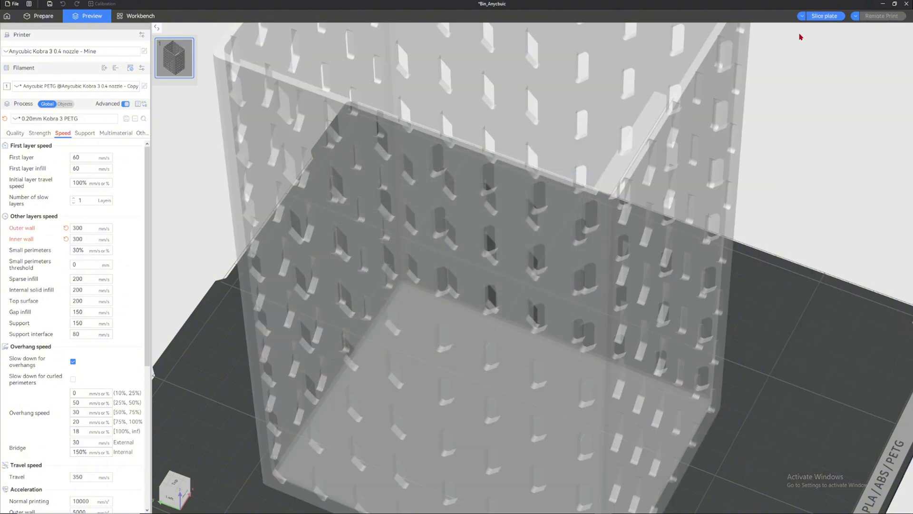
pyautogui.click(818, 17)
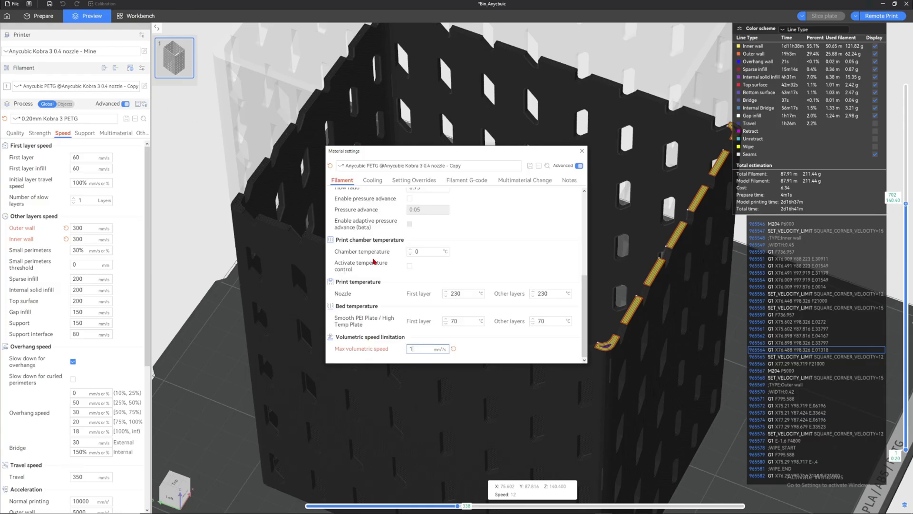
pyautogui.click(454, 352)
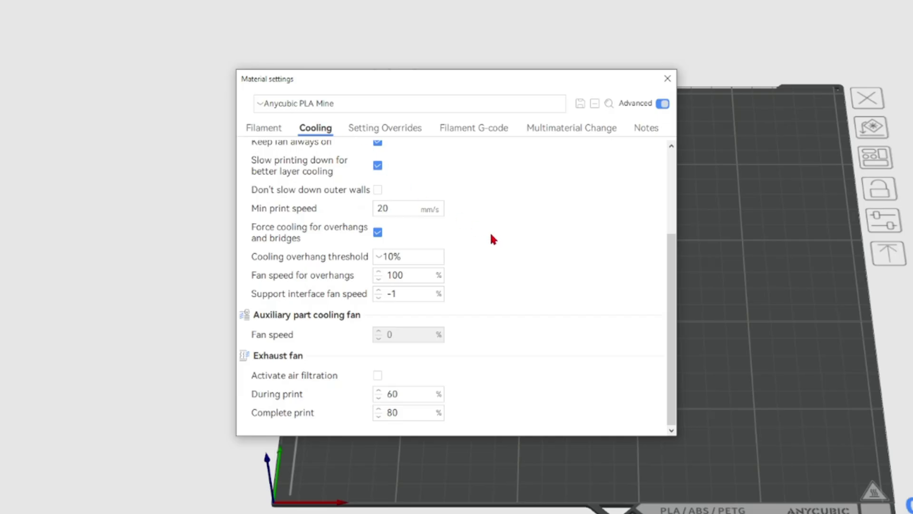
# Step: Set the Anycubic PLA Mine filament to use no cooling for the first 4 layers
pyautogui.scroll(5, 523, 275)
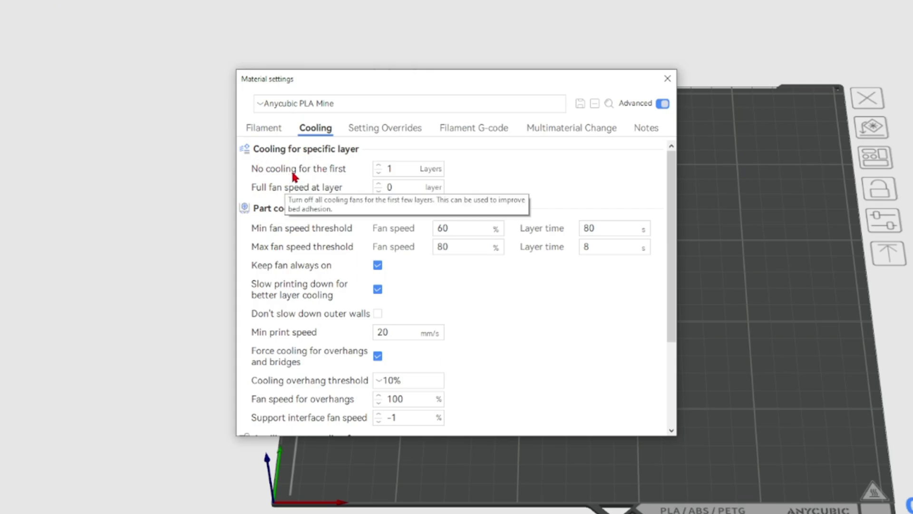
pyautogui.moveTo(403, 170); pyautogui.dragTo(378, 171)
pyautogui.write('4')
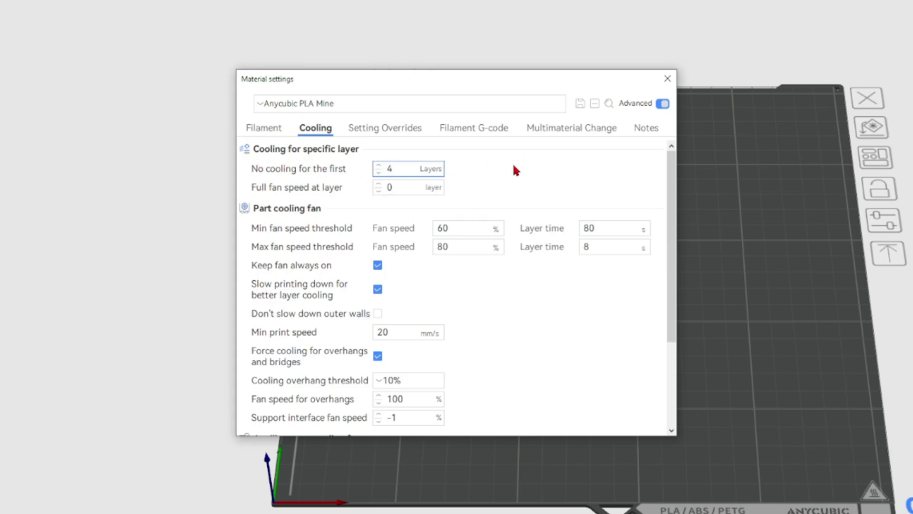
pyautogui.click(508, 176)
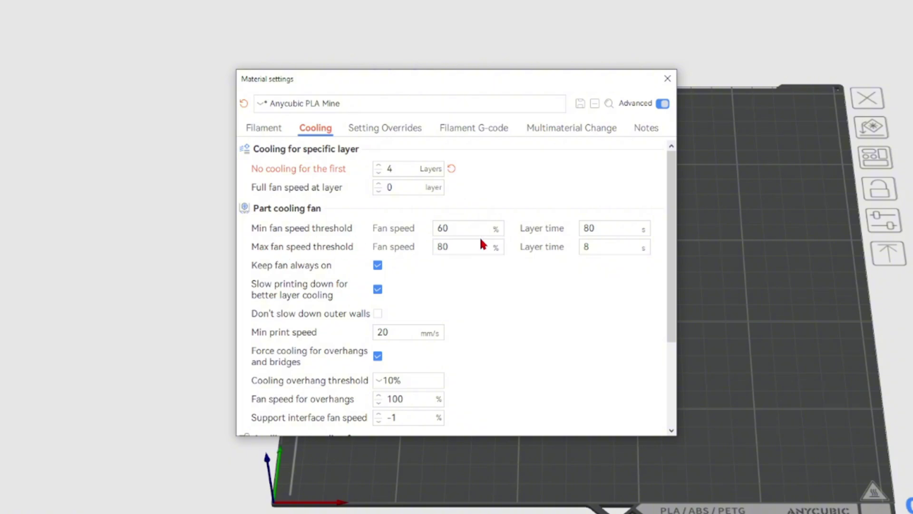
# Step: Examine the max fan speed threshold's layer time, the always-on fan option and the slowdown option for better layer cooling
pyautogui.click(607, 248)
pyautogui.moveTo(607, 248); pyautogui.dragTo(550, 266)
pyautogui.click(547, 259)
pyautogui.moveTo(596, 246); pyautogui.dragTo(545, 249)
pyautogui.write('1')
pyautogui.click(551, 279)
pyautogui.moveTo(260, 269)
pyautogui.moveTo(286, 289)
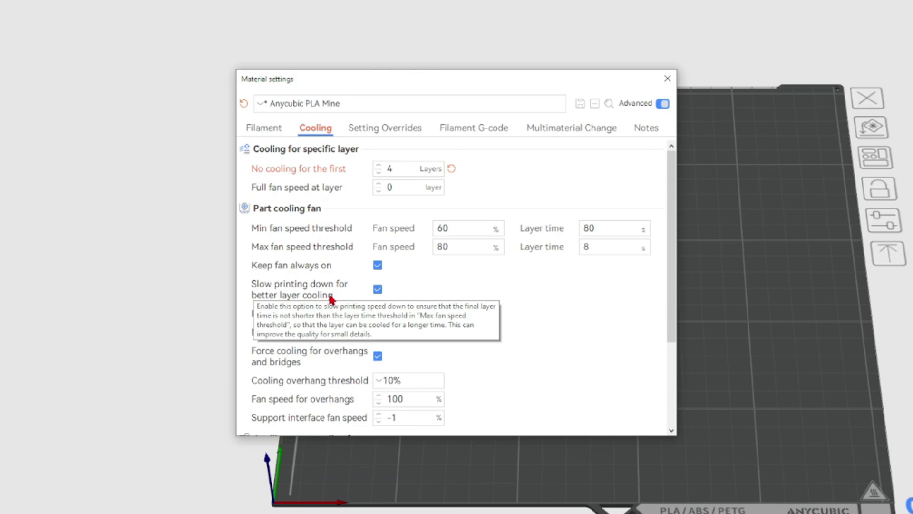
pyautogui.moveTo(314, 296)
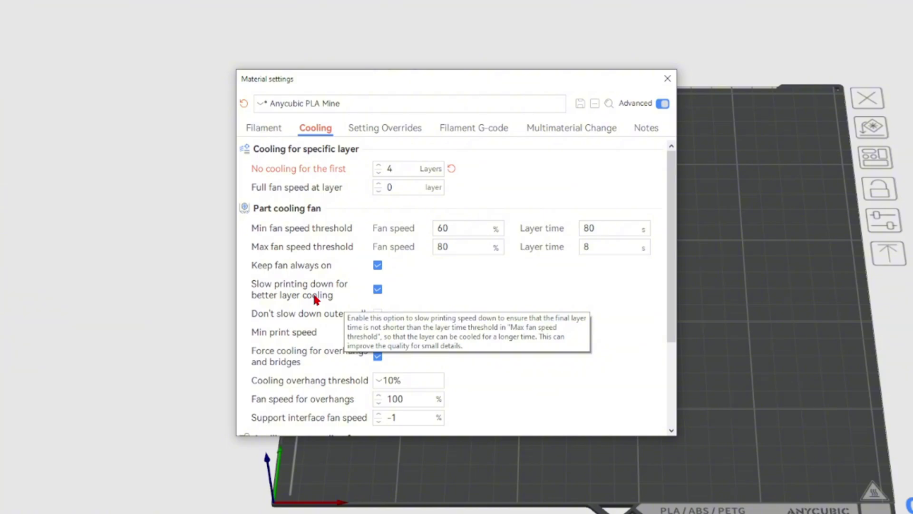
# Step: Enable the "Don't slow down outer walls" option and reset it to its saved value
pyautogui.scroll(-3, 313, 292)
pyautogui.moveTo(264, 209)
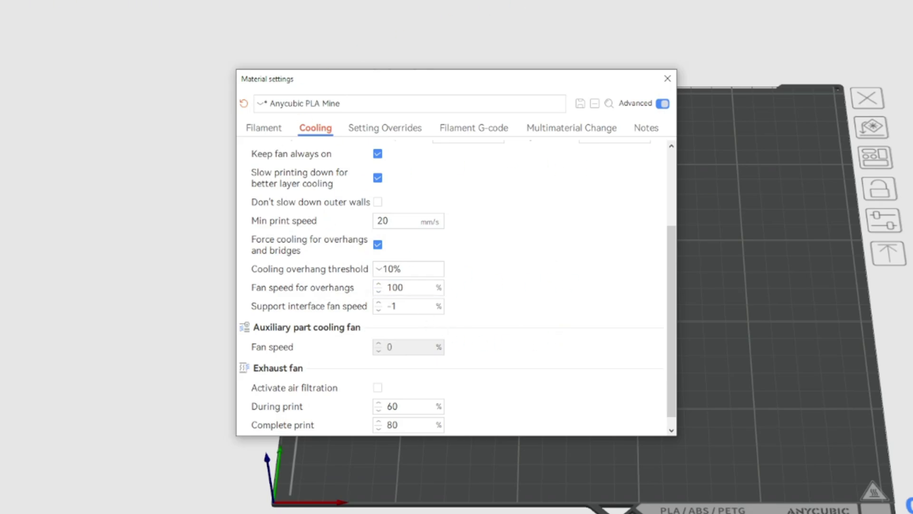
pyautogui.click(378, 202)
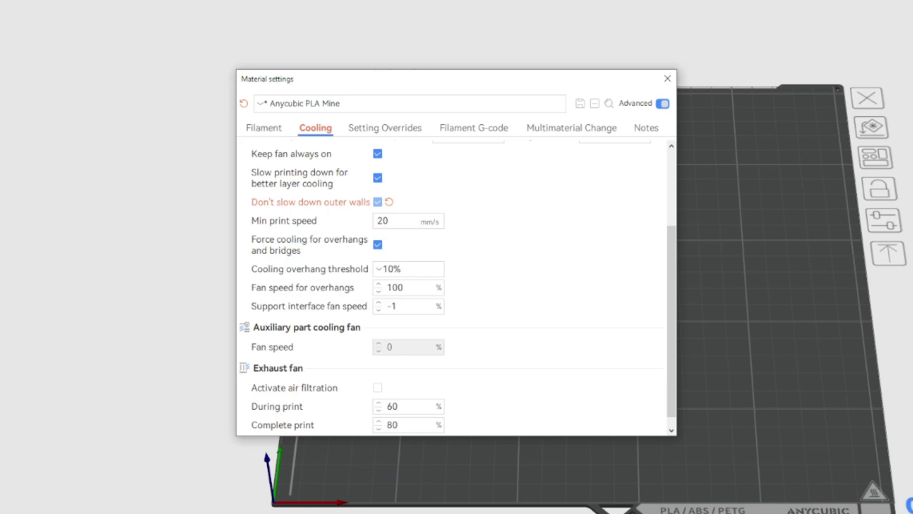
pyautogui.click(389, 202)
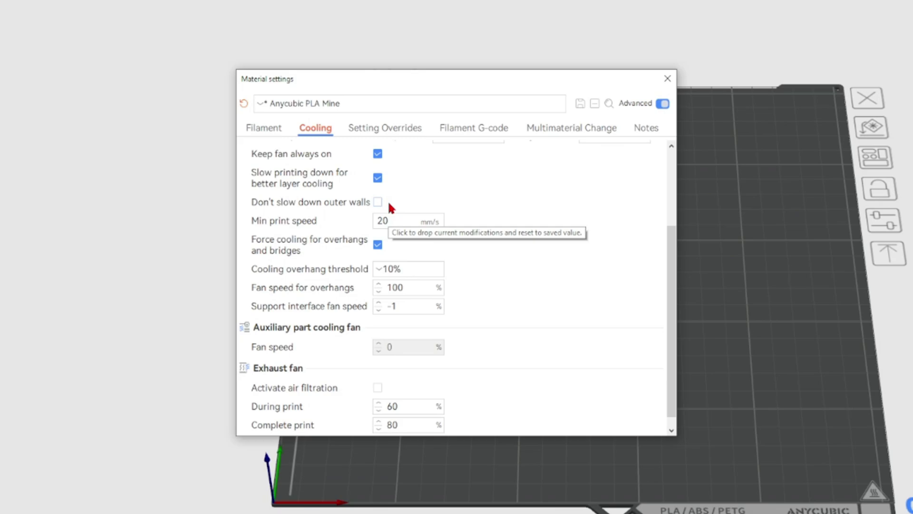
# Step: Reset the number of first layers without cooling to its saved value
pyautogui.scroll(-1, 333, 200)
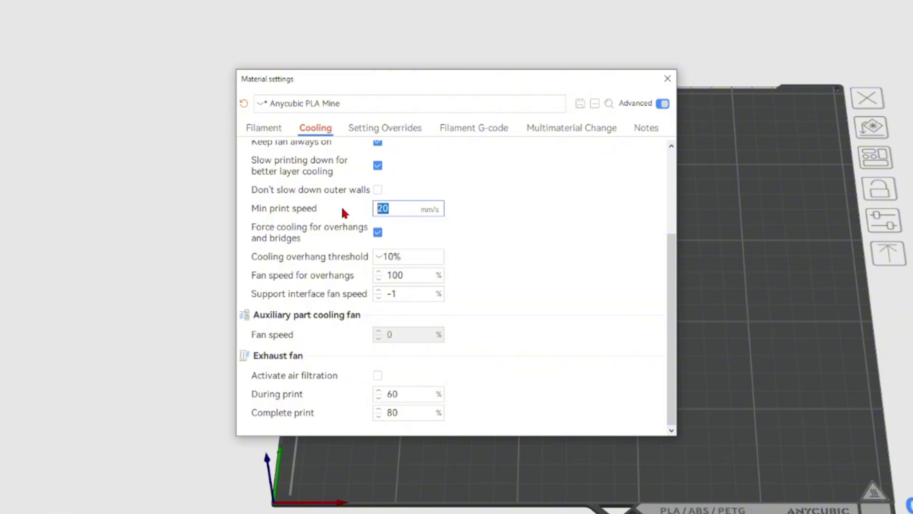
pyautogui.scroll(5, 472, 190)
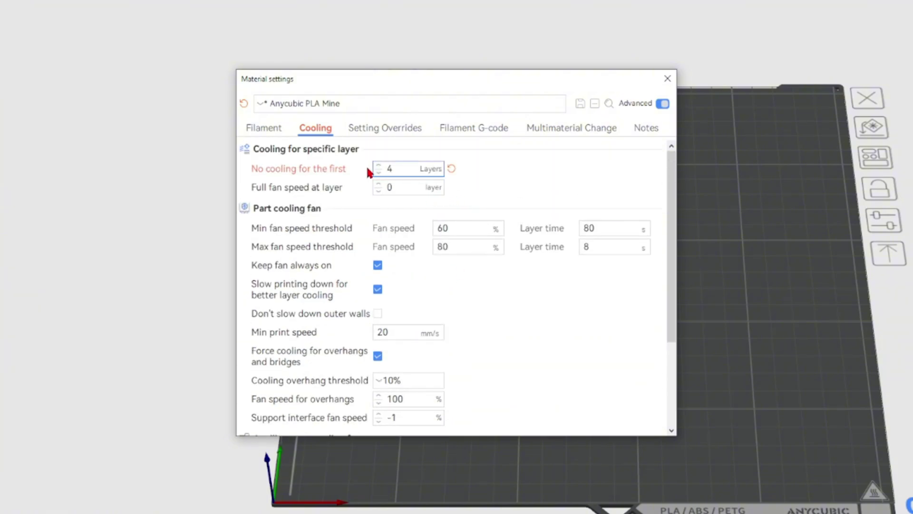
pyautogui.click(451, 169)
# Step: Examine the min print speed, overhang cooling threshold, overhang fan speed, and the auxiliary and exhaust fan settings
pyautogui.scroll(-1, 398, 246)
pyautogui.scroll(-5, 398, 246)
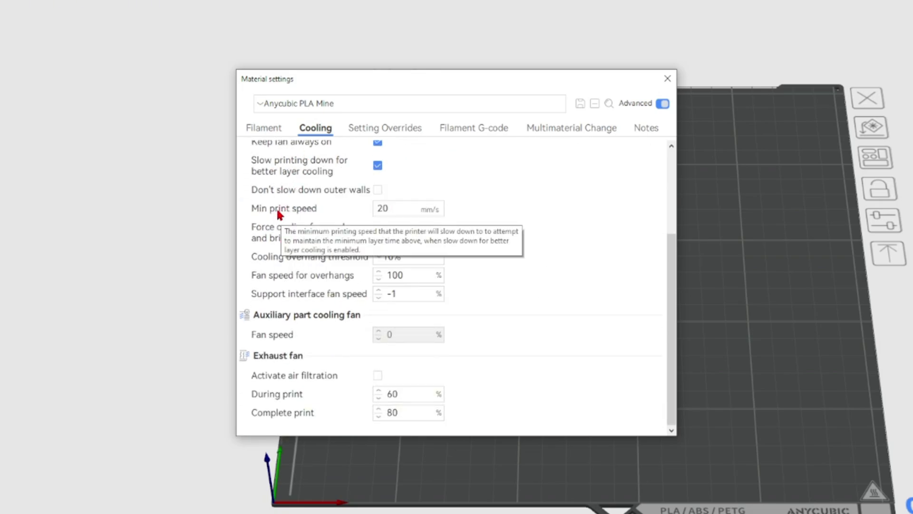
pyautogui.doubleClick(395, 209)
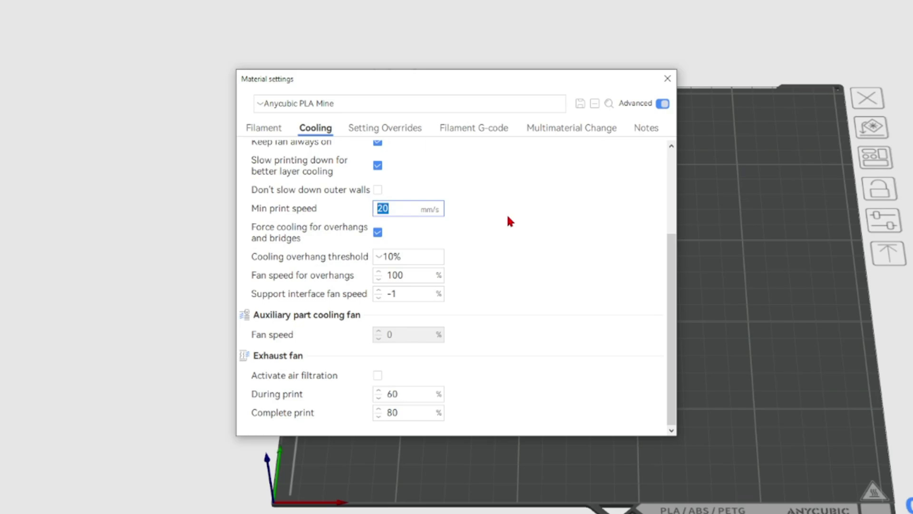
pyautogui.scroll(1, 507, 213)
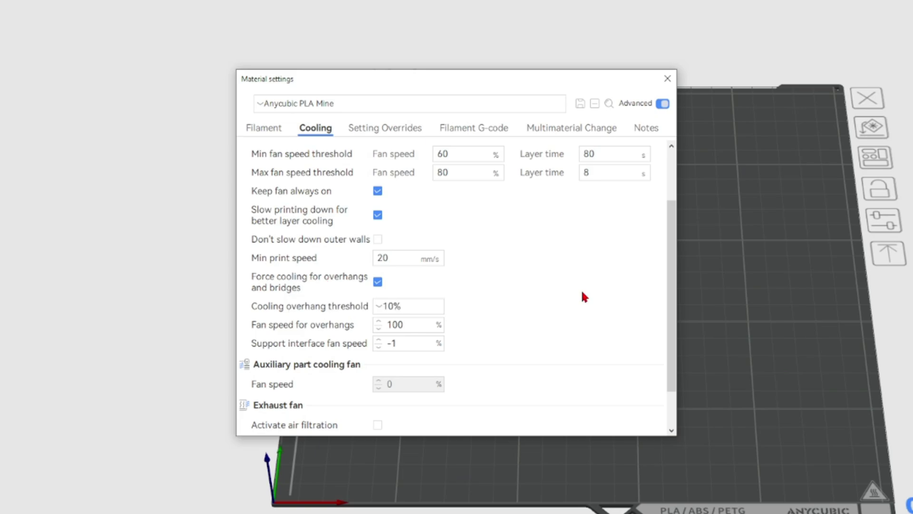
pyautogui.scroll(-2, 575, 286)
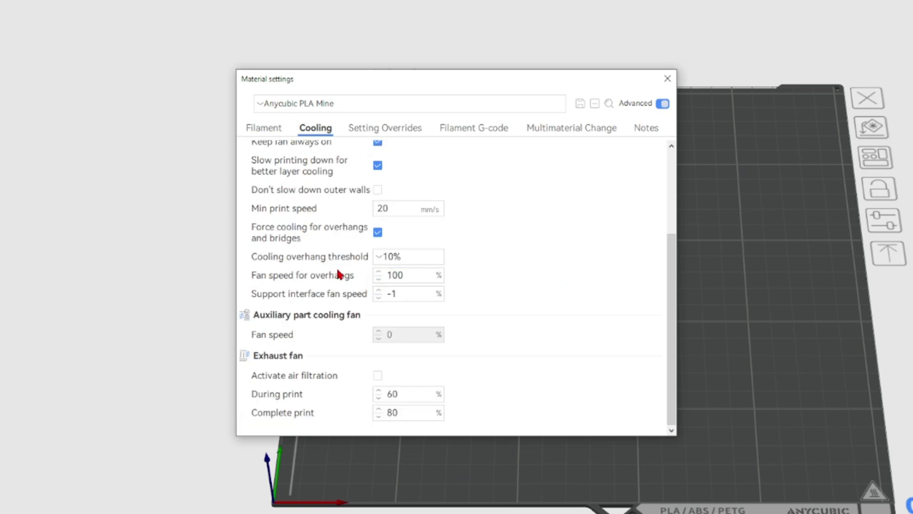
pyautogui.click(387, 257)
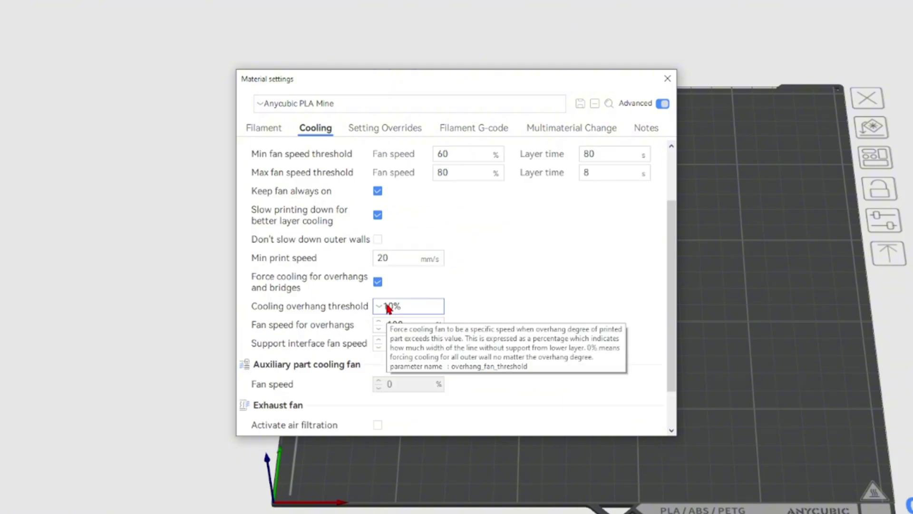
pyautogui.scroll(-2, 518, 291)
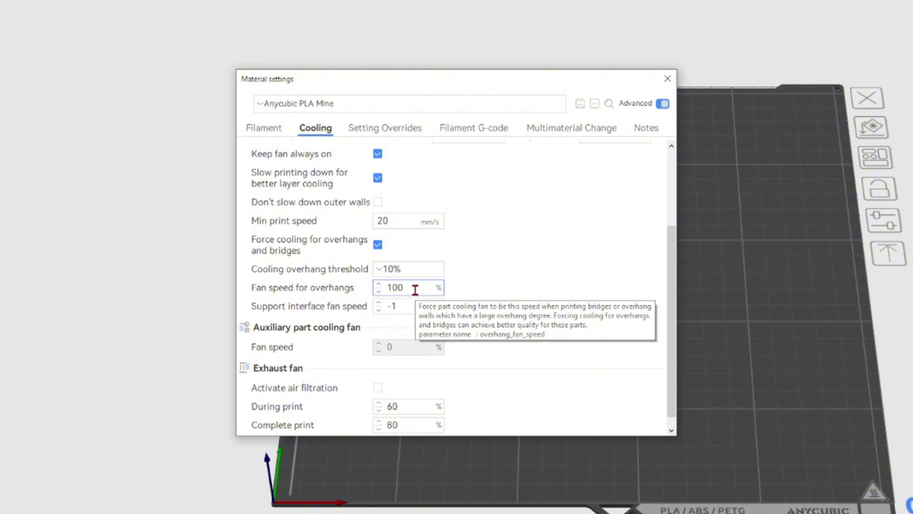
pyautogui.scroll(-1, 381, 300)
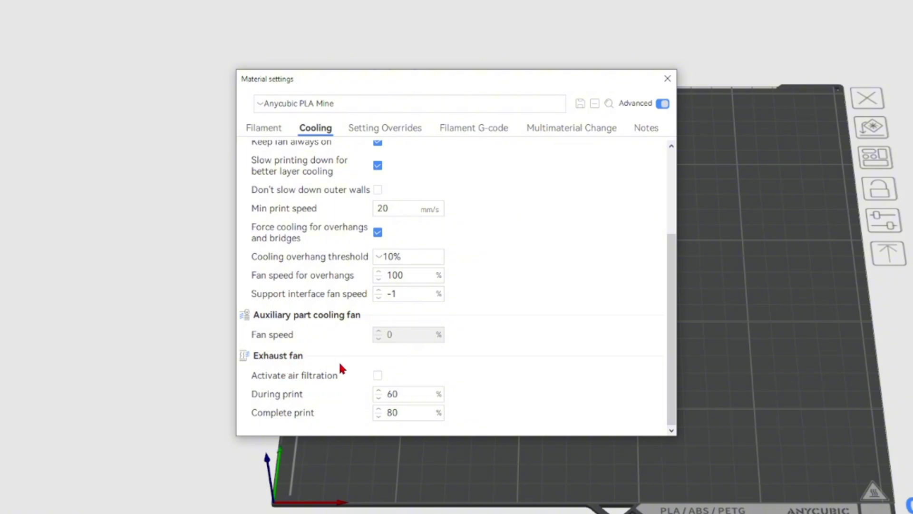
# Step: Enable the retraction length override for the PLA filament and switch it back off
pyautogui.click(388, 133)
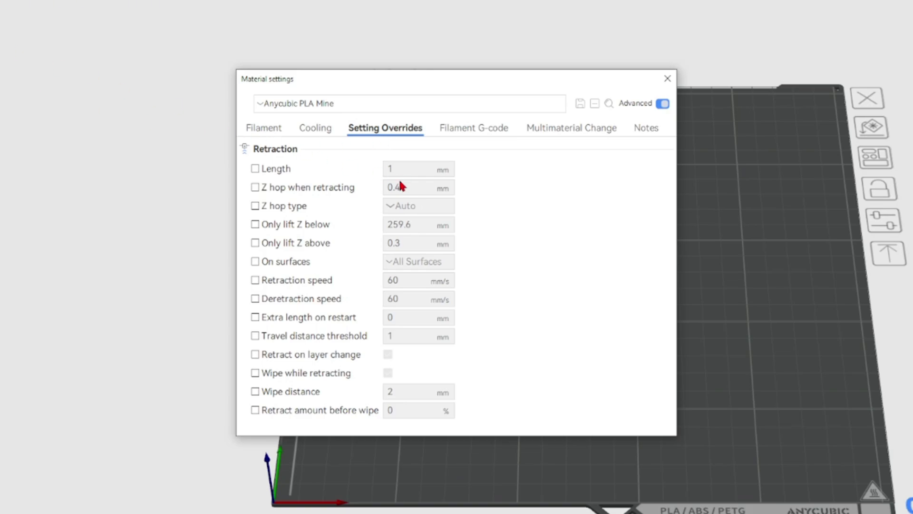
pyautogui.click(255, 169)
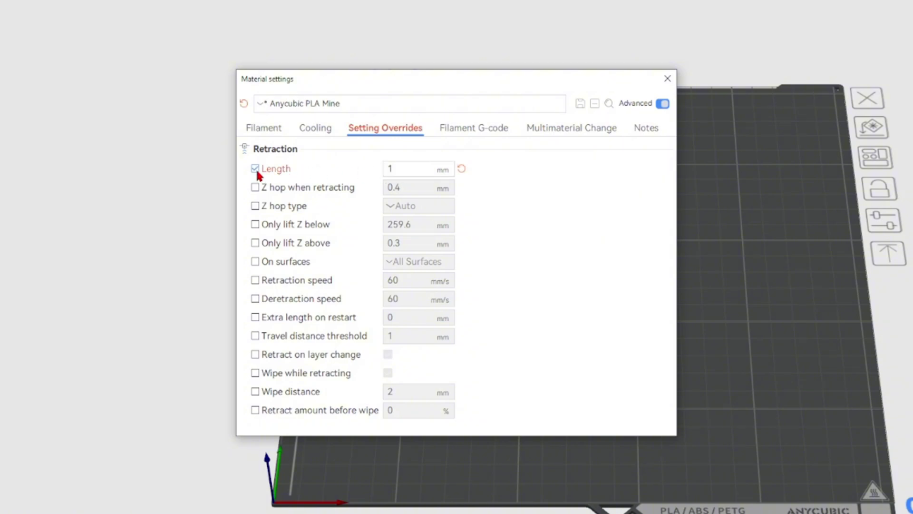
pyautogui.click(435, 168)
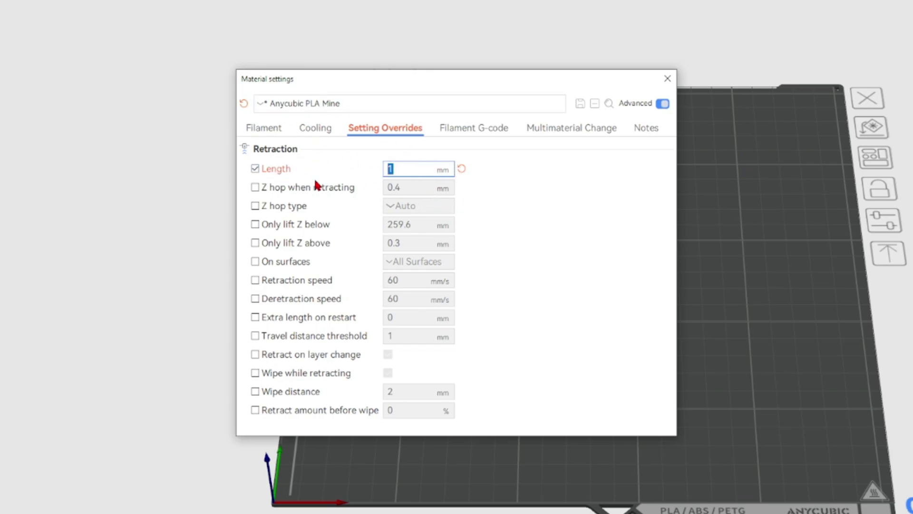
pyautogui.click(282, 183)
pyautogui.click(254, 168)
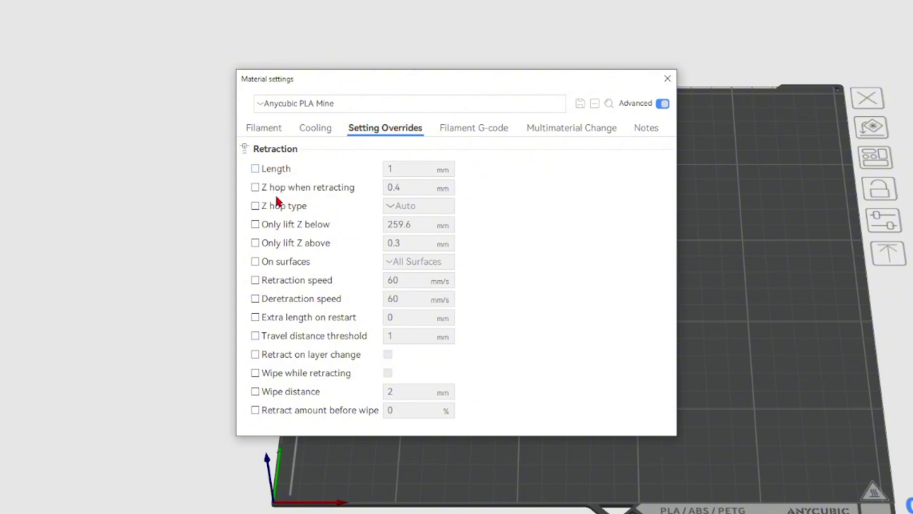
# Step: Enable the override for Z hop when retracting and switch it back off
pyautogui.click(255, 187)
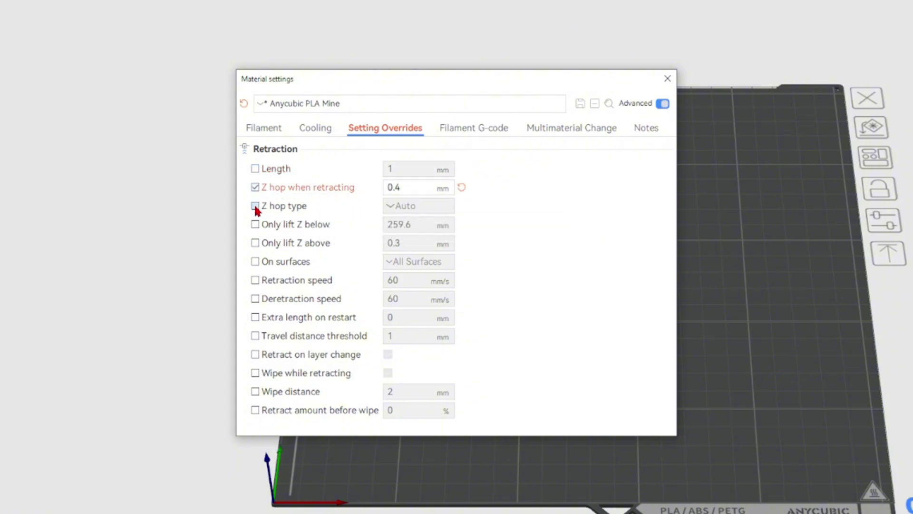
pyautogui.click(255, 205)
pyautogui.click(255, 187)
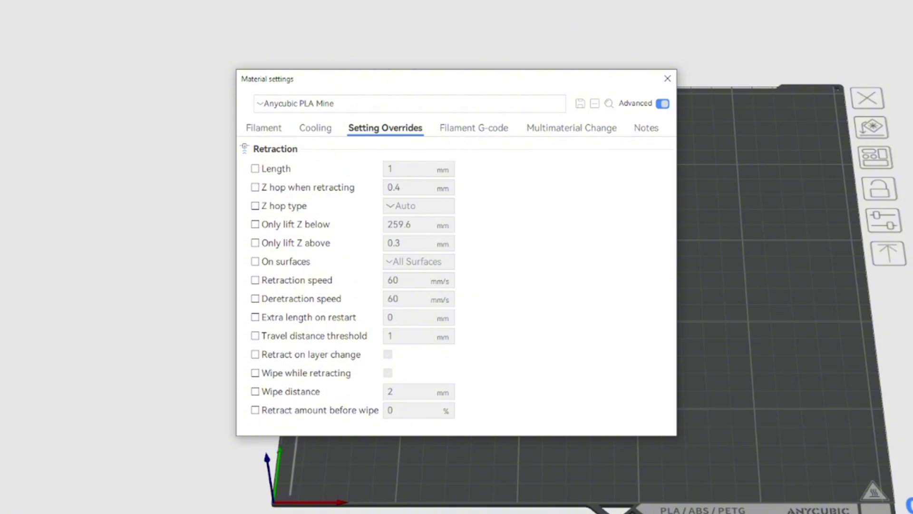
# Step: Examine the filament start and end G-code and the placeholder editor for the start G-code, leaving the code unedited
pyautogui.click(470, 128)
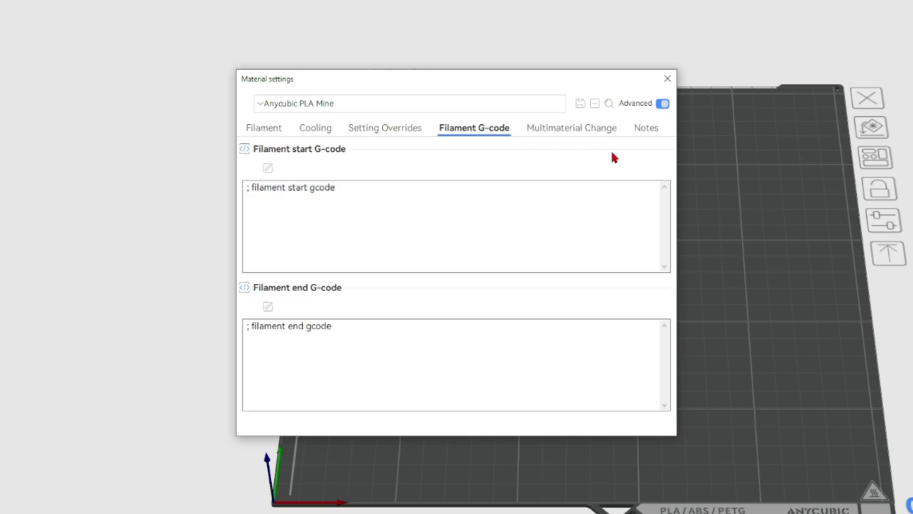
pyautogui.tripleClick(374, 198)
pyautogui.click(402, 193)
pyautogui.click(267, 169)
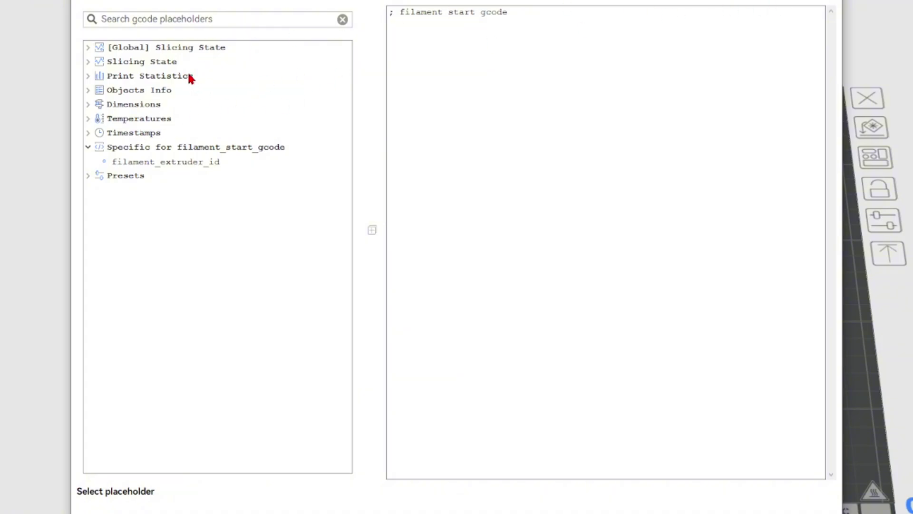
pyautogui.click(170, 63)
pyautogui.click(831, 0)
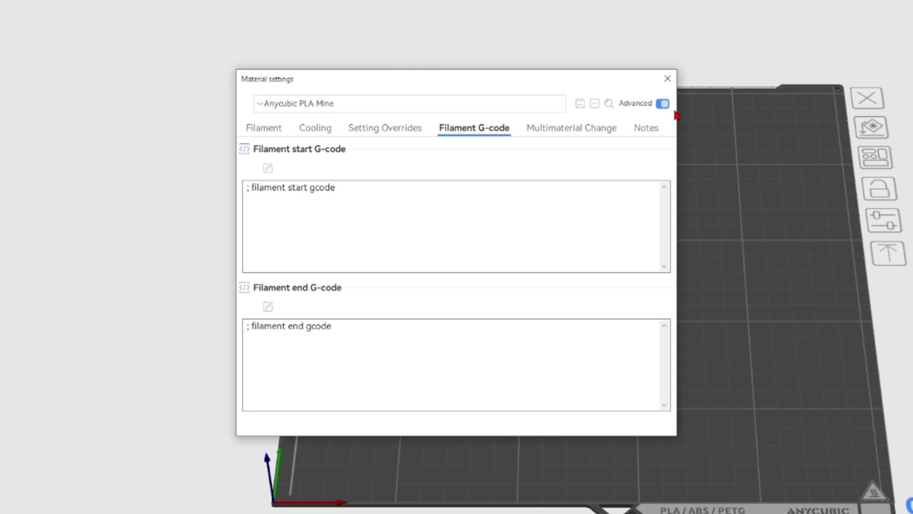
# Step: Examine the PLA filament's wipe tower and toolchange parameters and its notes, and close the material settings
pyautogui.moveTo(428, 219); pyautogui.dragTo(469, 204)
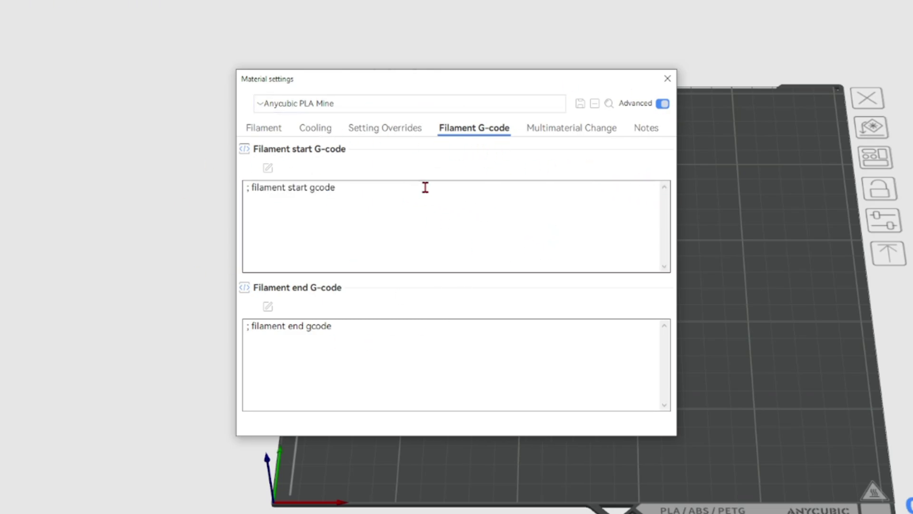
pyautogui.click(559, 132)
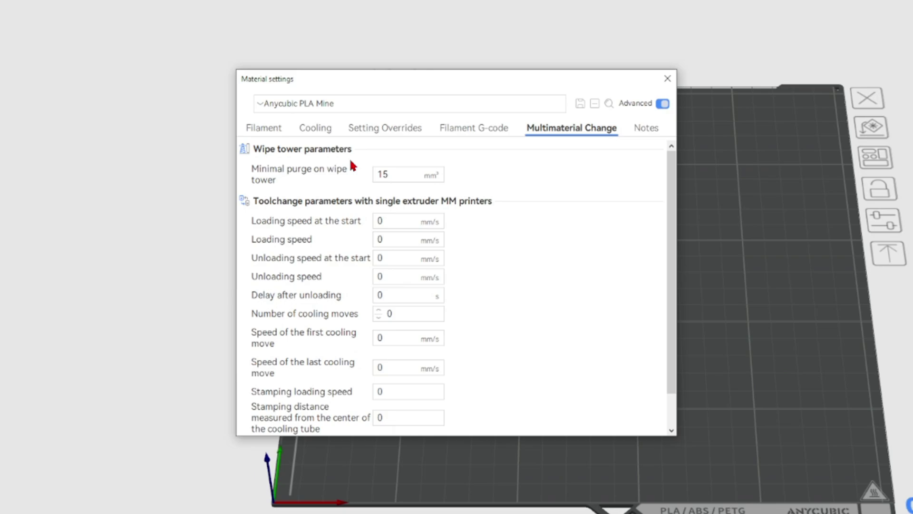
pyautogui.click(393, 175)
pyautogui.doubleClick(402, 177)
pyautogui.click(424, 174)
pyautogui.scroll(-2, 487, 266)
pyautogui.scroll(2, 523, 300)
pyautogui.scroll(-2, 523, 299)
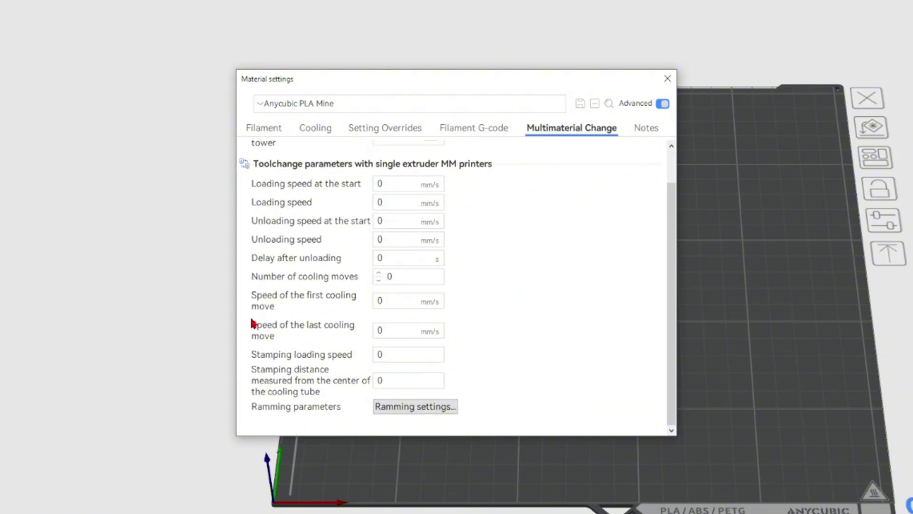
pyautogui.scroll(1, 332, 174)
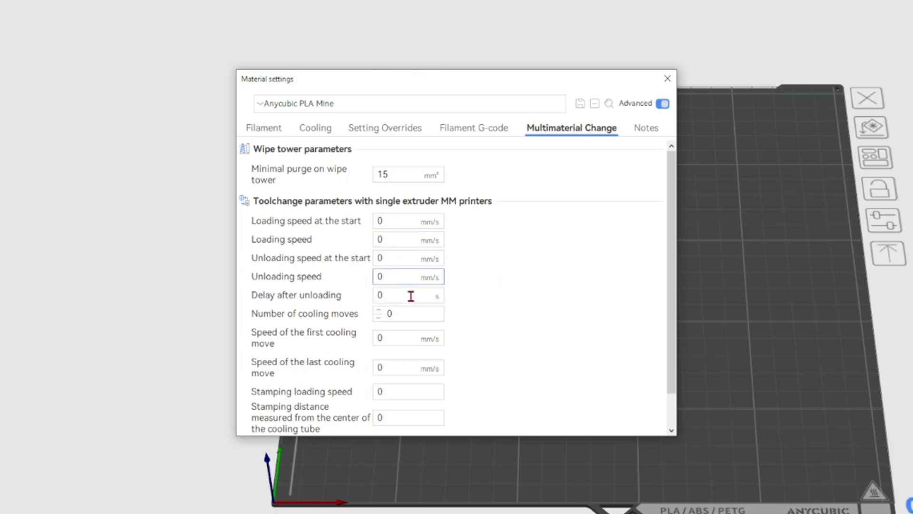
pyautogui.click(646, 128)
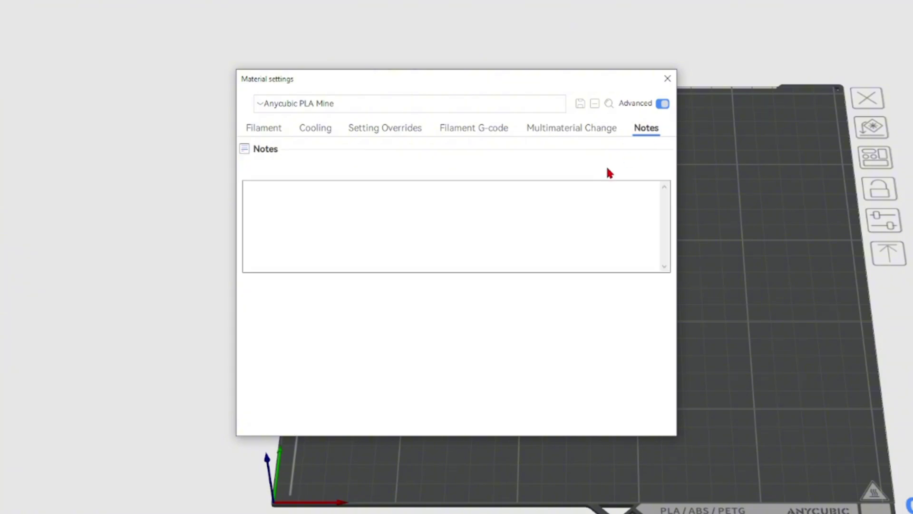
pyautogui.click(667, 79)
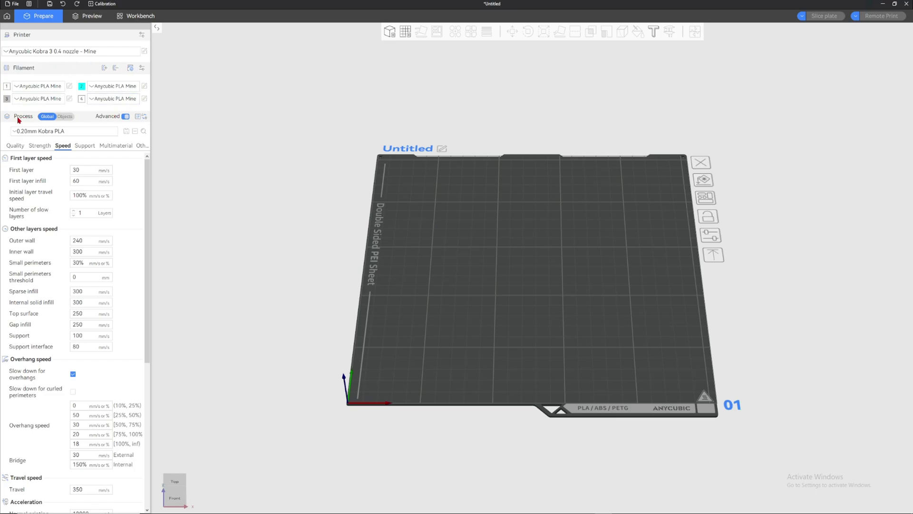
# Step: View the zip ties on the plate and compare the global and per-object scopes of the process settings
pyautogui.click(47, 118)
pyautogui.click(47, 118)
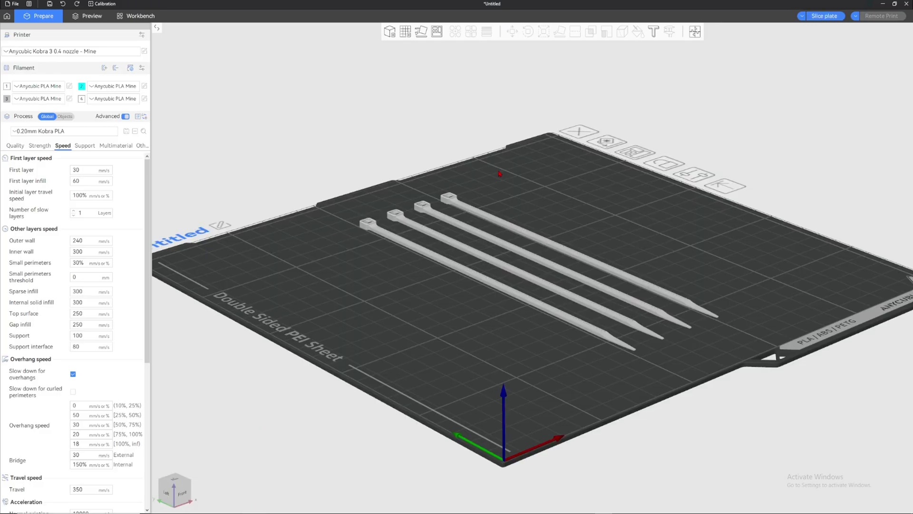
pyautogui.moveTo(502, 174); pyautogui.dragTo(491, 194)
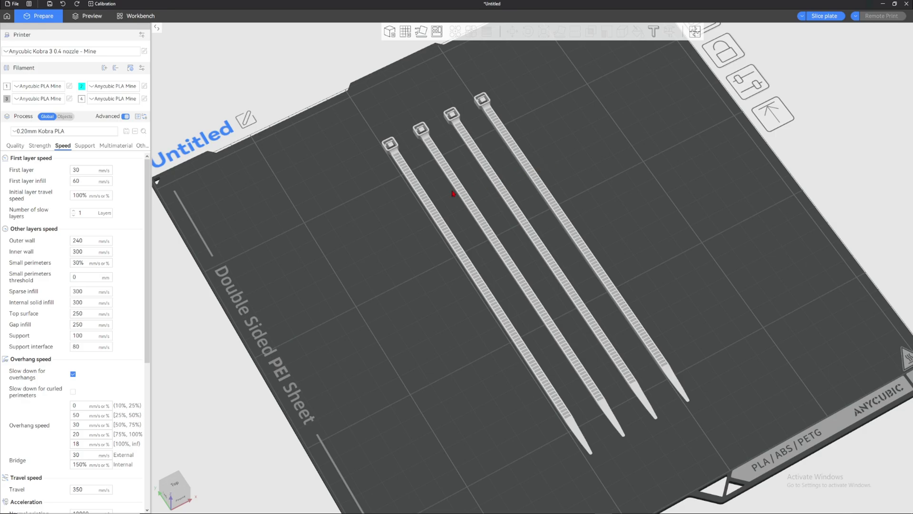
pyautogui.click(65, 116)
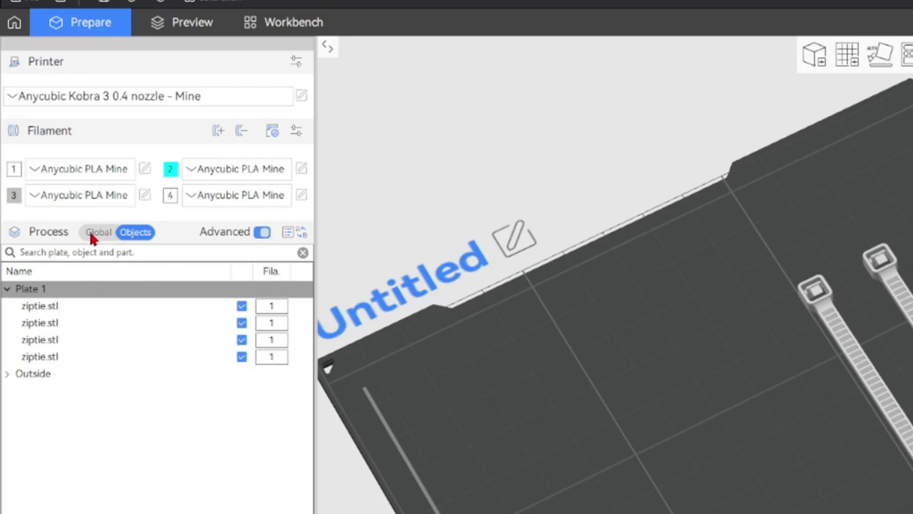
pyautogui.click(44, 117)
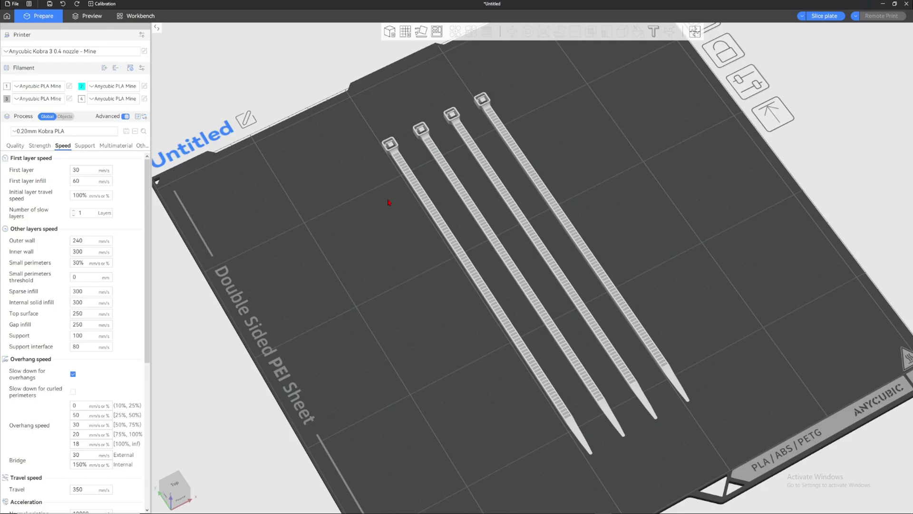
# Step: Set the global first layer speed to 50 mm/s
pyautogui.click(78, 170)
pyautogui.write('50')
pyautogui.press('Return')
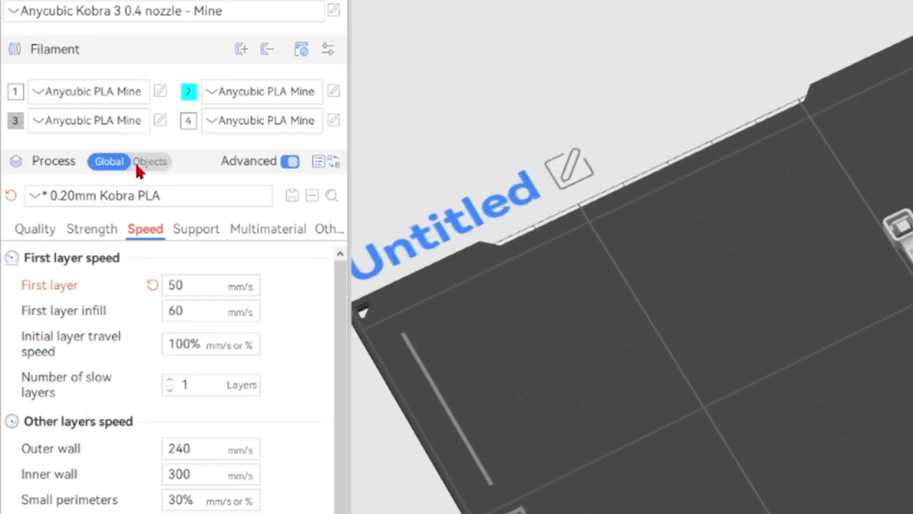
# Step: Show the per-object process list and examine the settings offered for the individual zip ties and for Plate 1
pyautogui.click(62, 117)
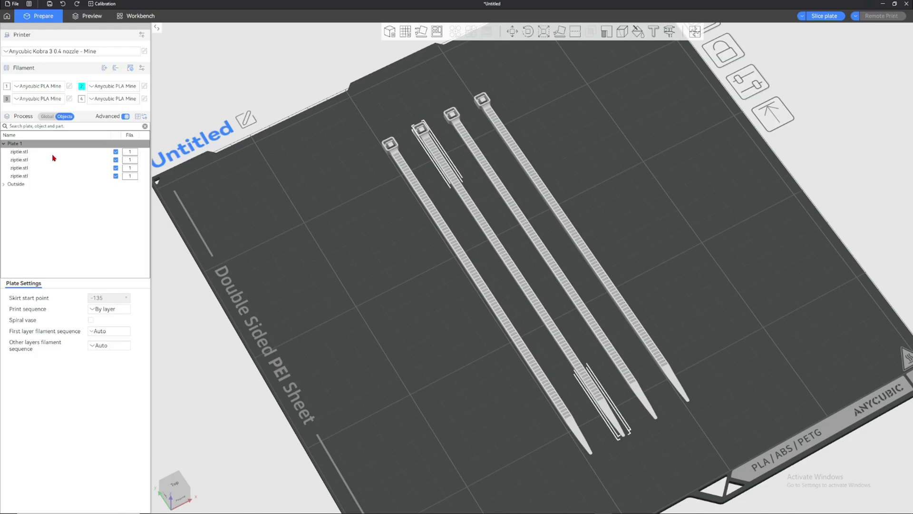
pyautogui.click(94, 263)
pyautogui.click(40, 167)
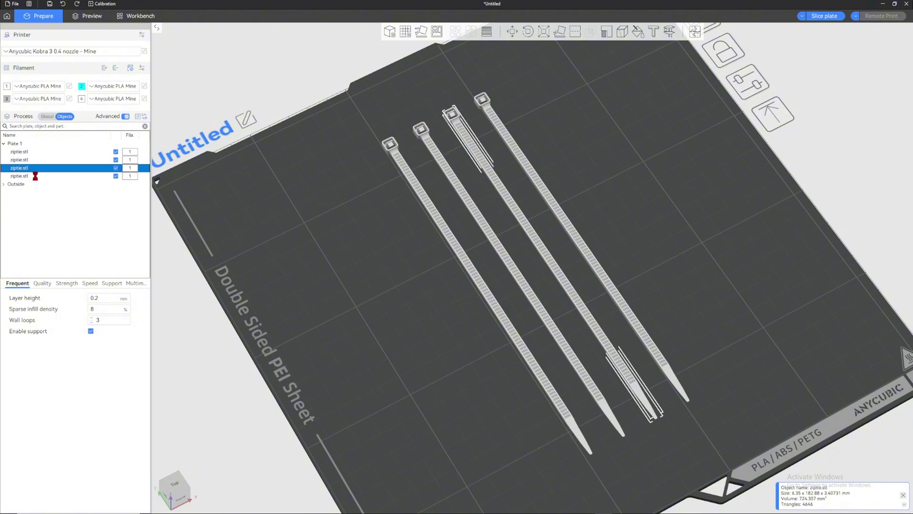
pyautogui.click(38, 176)
pyautogui.click(58, 144)
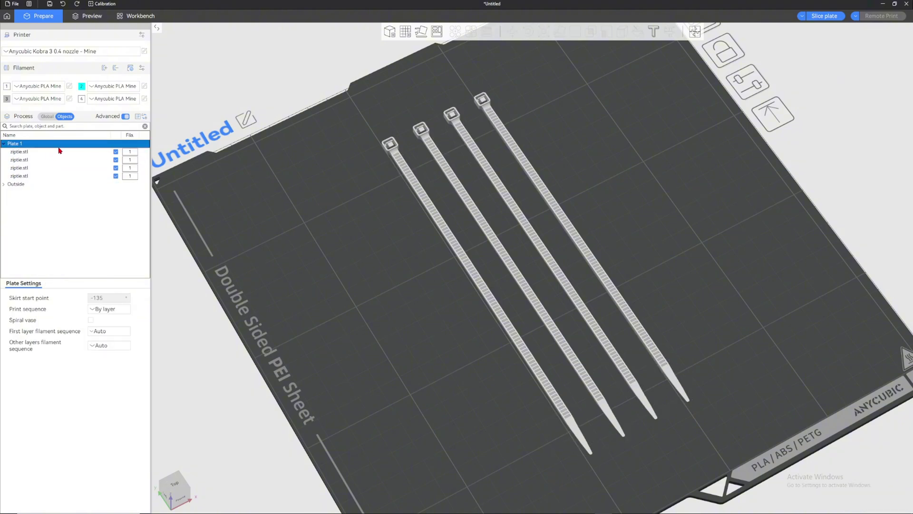
# Step: Examine the first listed zip tie's frequent, quality and strength settings, including line width, seam, precision and infill
pyautogui.click(53, 153)
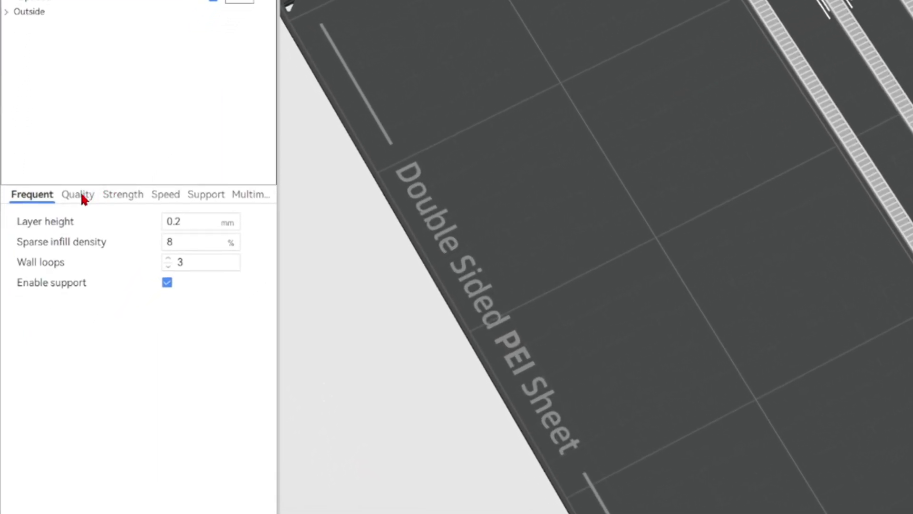
pyautogui.click(177, 223)
pyautogui.click(180, 241)
pyautogui.click(72, 199)
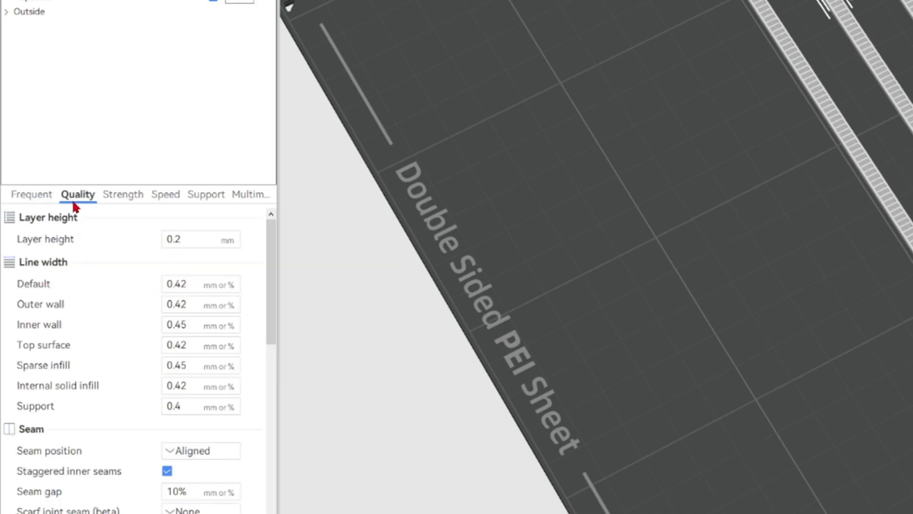
pyautogui.scroll(-4, 215, 246)
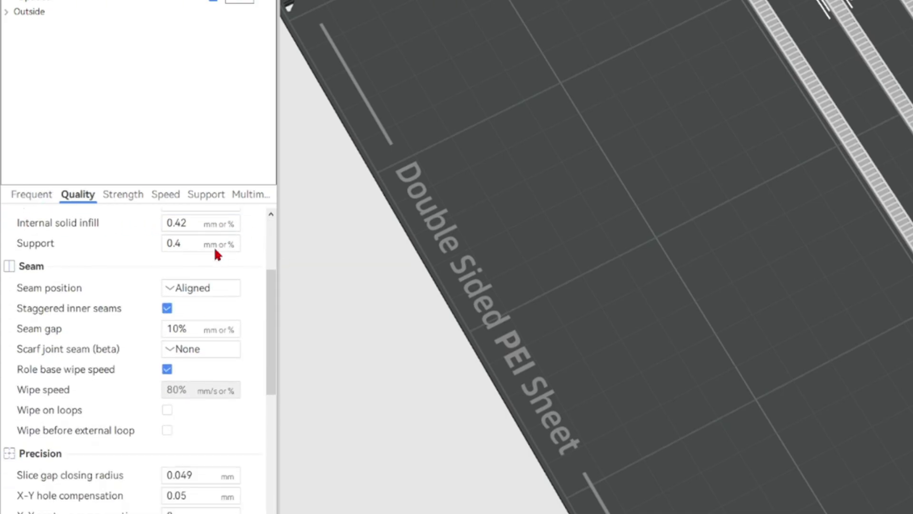
pyautogui.scroll(-3, 209, 296)
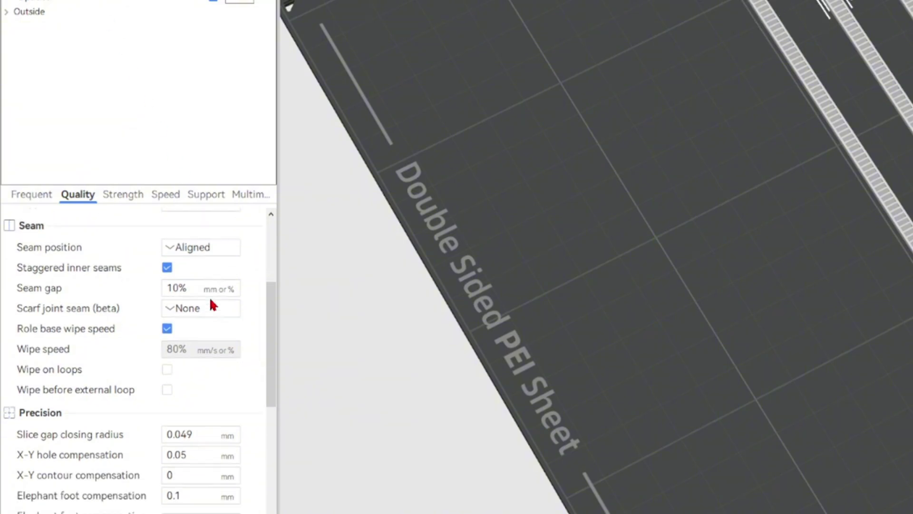
pyautogui.scroll(-3, 184, 295)
pyautogui.scroll(3, 184, 295)
pyautogui.click(129, 195)
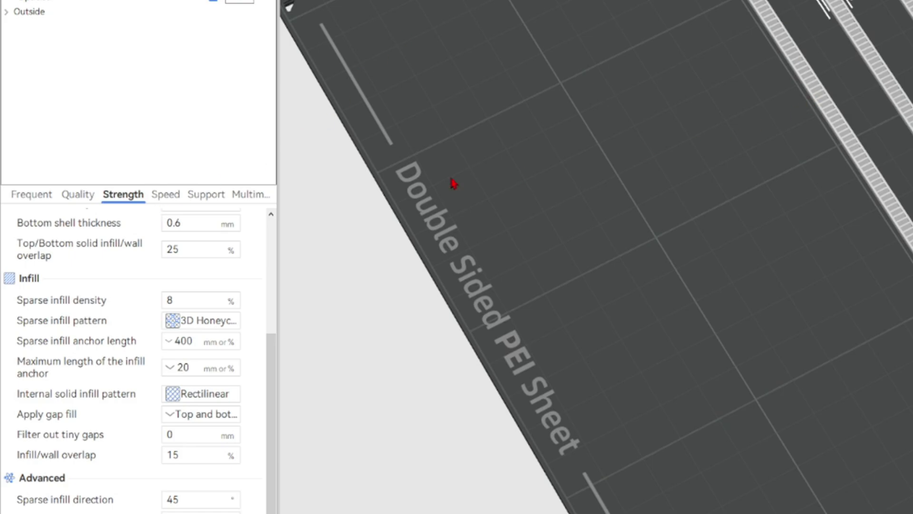
# Step: Set the outer wall speed to 200 mm/s for the outermost zip tie, second in the object list, only
pyautogui.click(164, 196)
pyautogui.scroll(5, 237, 315)
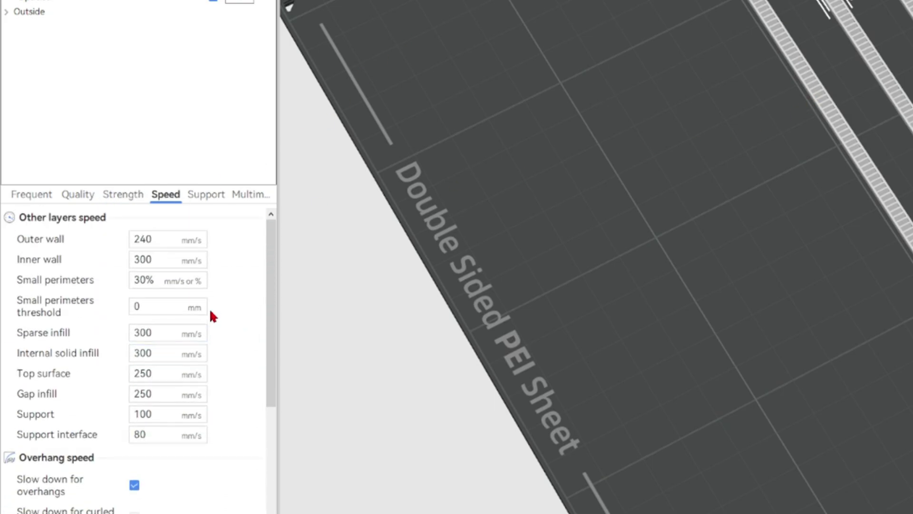
pyautogui.doubleClick(143, 259)
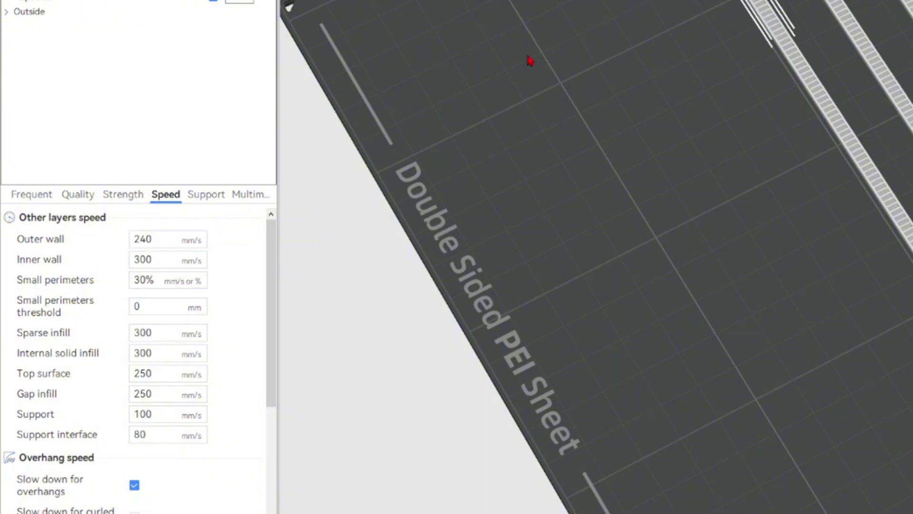
pyautogui.doubleClick(140, 238)
pyautogui.write('200')
pyautogui.press('Return')
# Step: Compare the outer wall speed of the modified zip tie with an unmodified one and with the global process settings
pyautogui.click(839, 13)
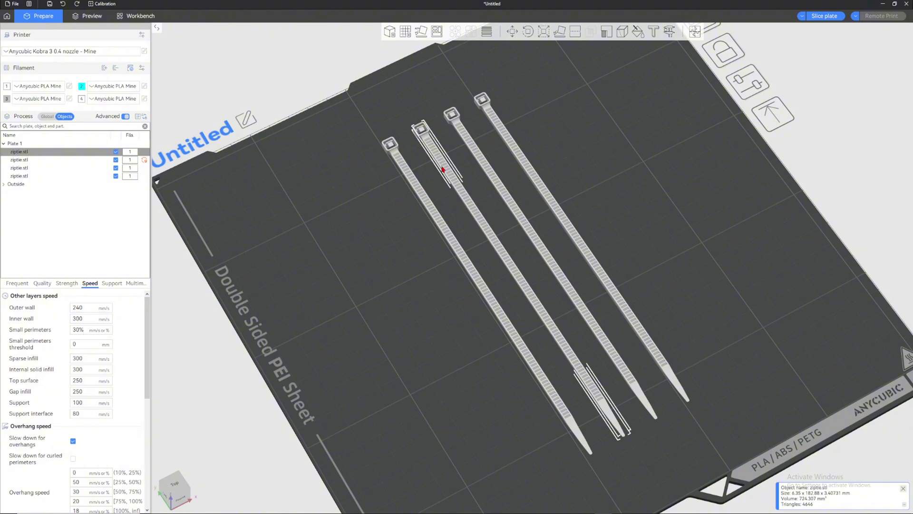
pyautogui.click(57, 153)
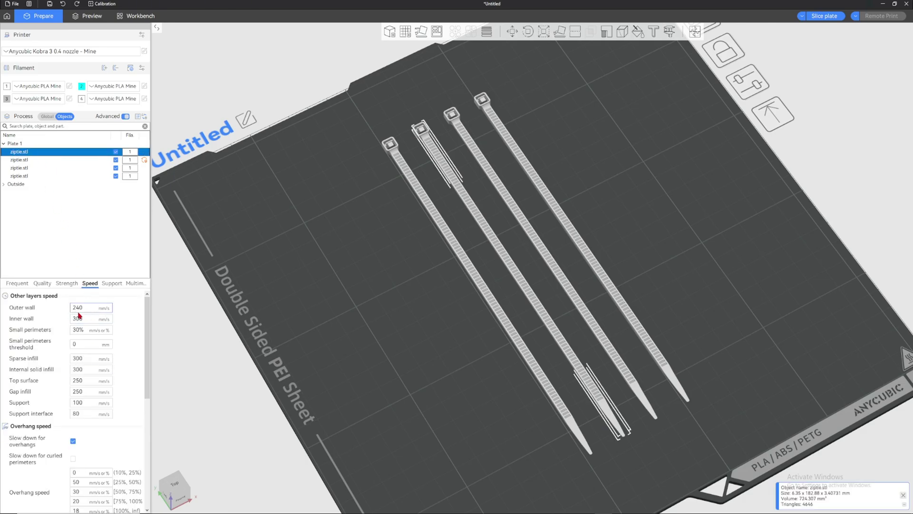
pyautogui.click(48, 161)
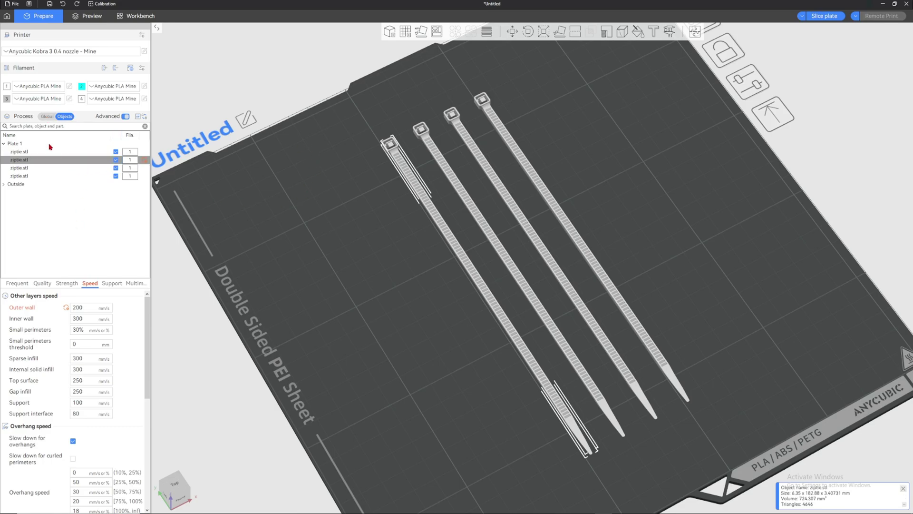
pyautogui.click(46, 117)
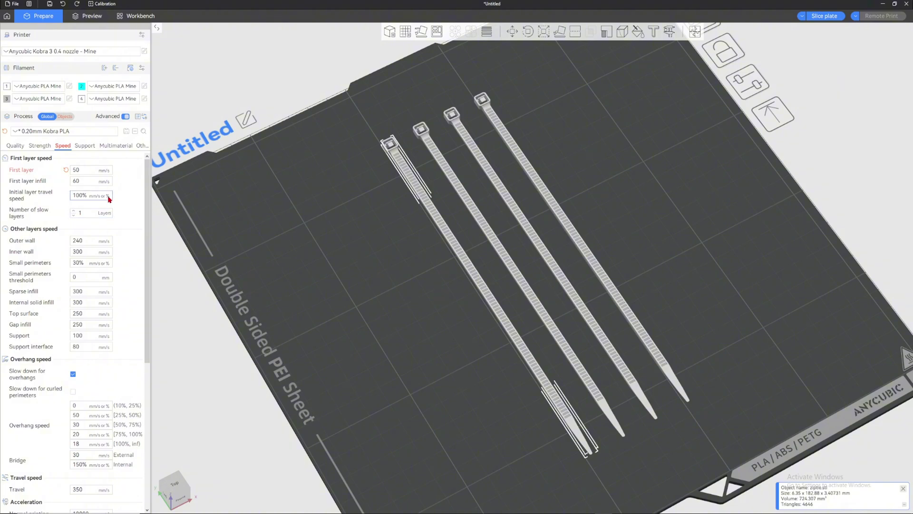
pyautogui.click(66, 117)
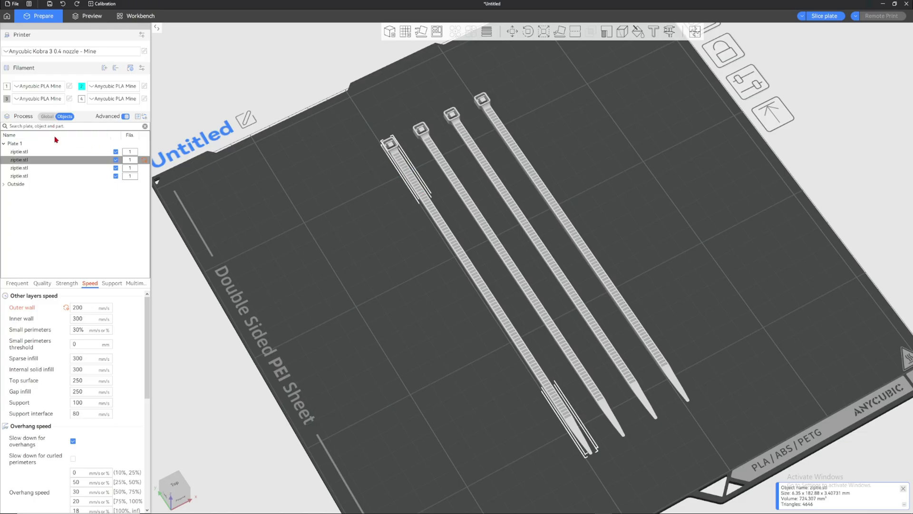
pyautogui.click(89, 268)
pyautogui.click(87, 241)
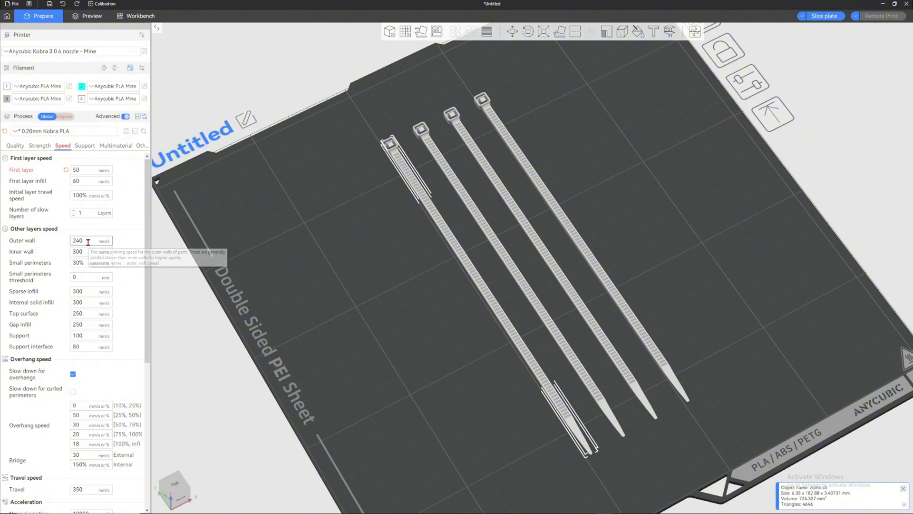
# Step: Reset the modified zip tie's outer wall speed and the global first layer speed to their preset values
pyautogui.click(66, 117)
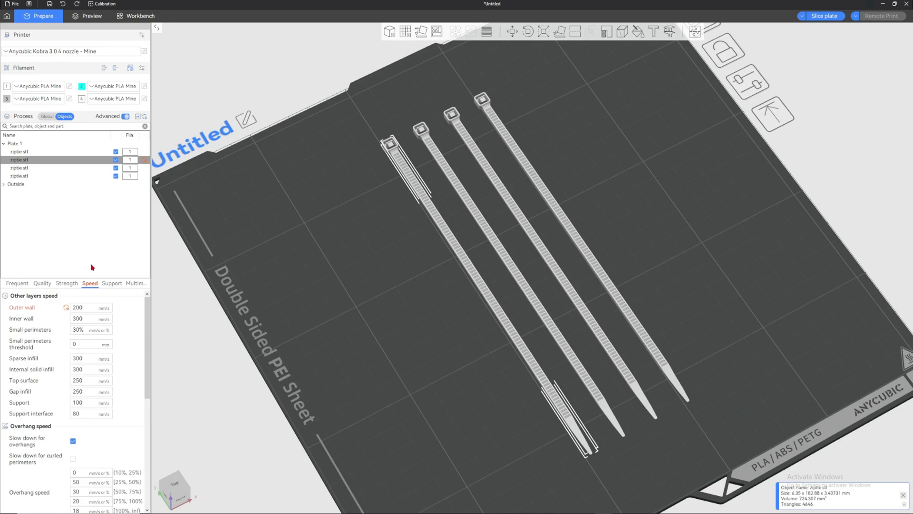
pyautogui.click(66, 307)
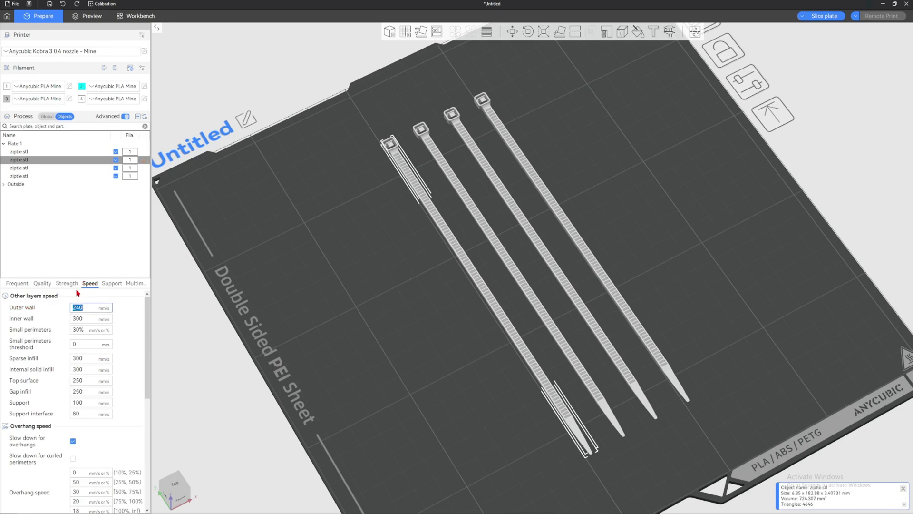
pyautogui.click(48, 116)
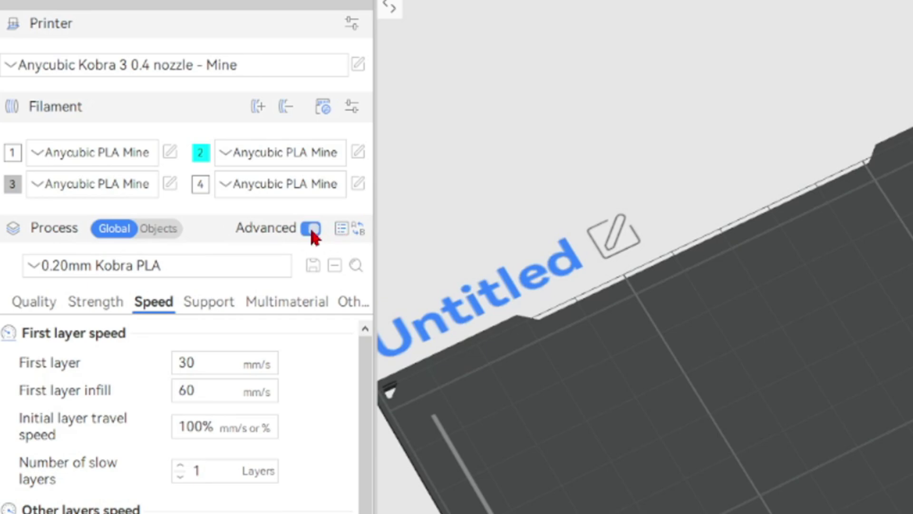
# Step: Turn off the advanced process options and examine the simplified quality, strength, support and multimaterial settings
pyautogui.click(311, 229)
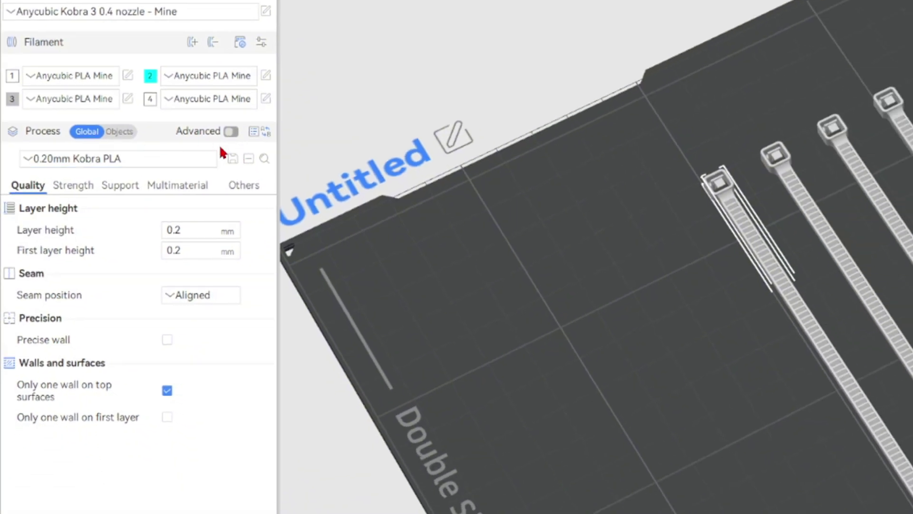
pyautogui.click(76, 186)
pyautogui.click(121, 186)
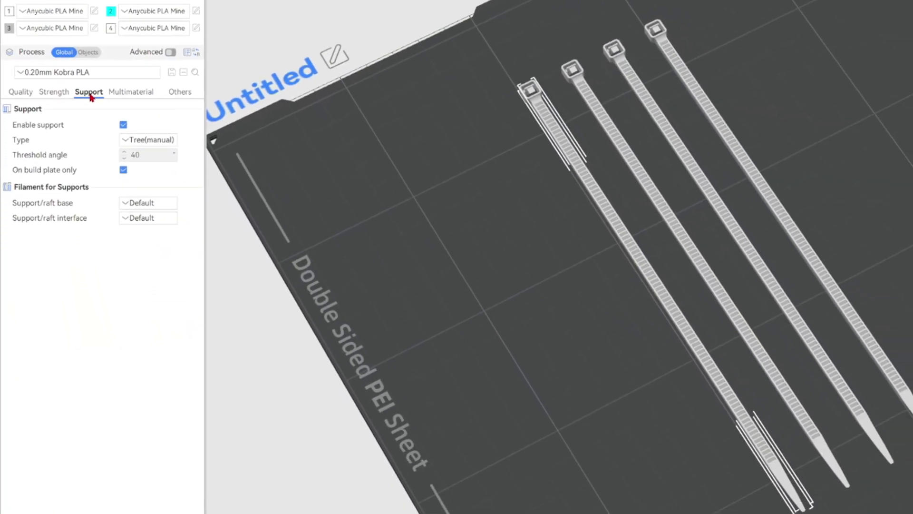
pyautogui.click(150, 96)
# Step: Compare the multimaterial settings with advanced options on and off, and review the simplified strength and support settings
pyautogui.click(170, 54)
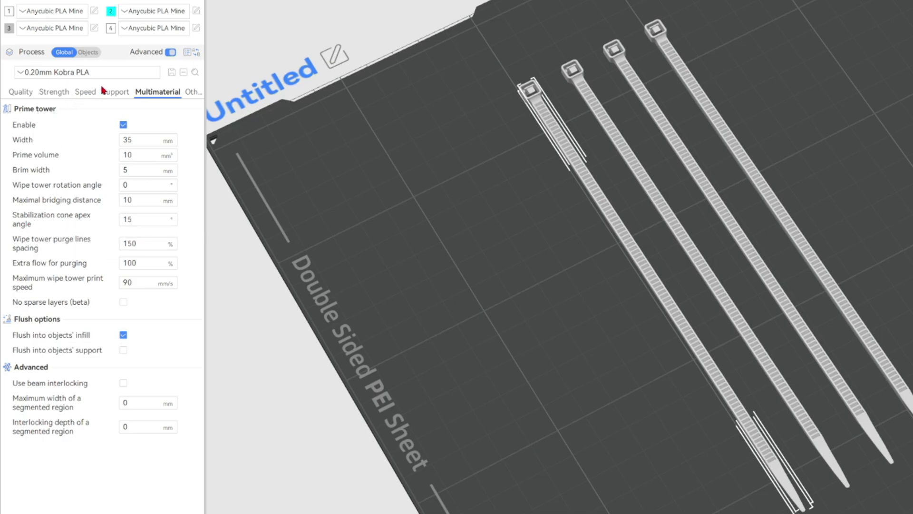
pyautogui.click(170, 53)
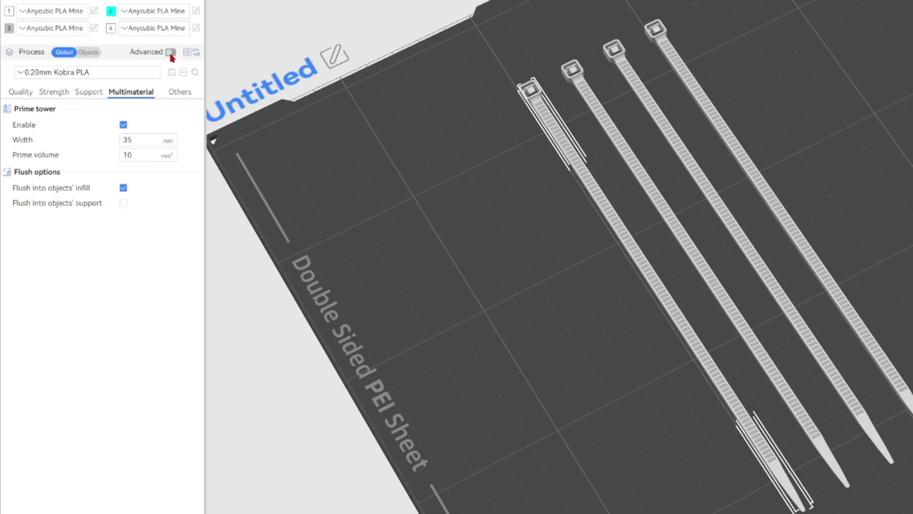
pyautogui.click(61, 92)
pyautogui.click(78, 95)
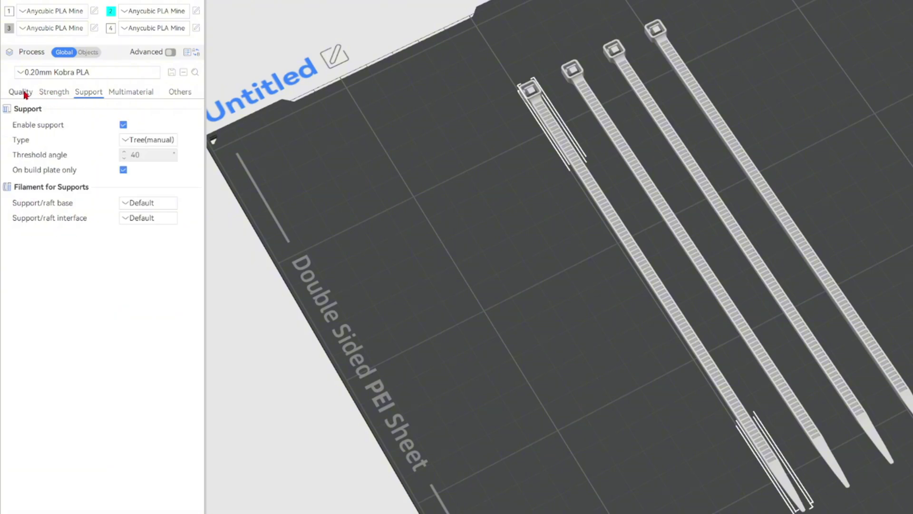
# Step: Review the simplified strength and quality settings of the global process
pyautogui.click(21, 92)
pyautogui.click(51, 93)
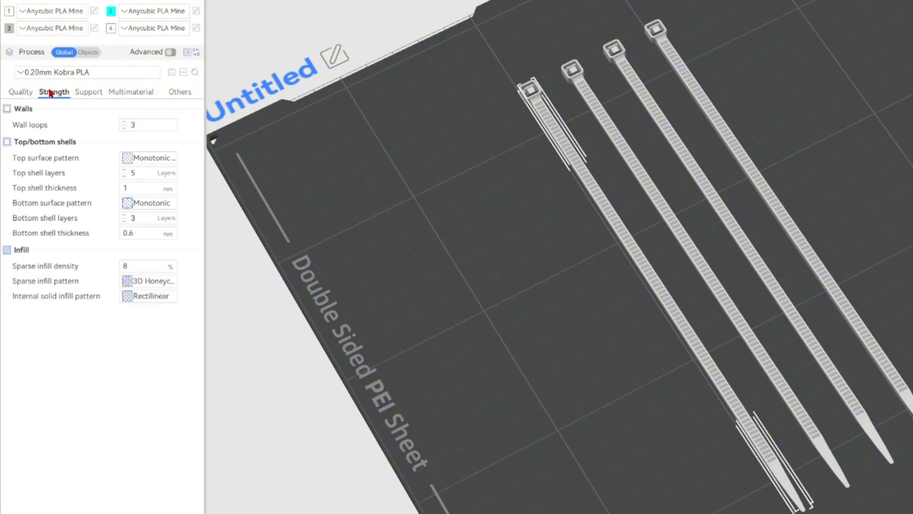
pyautogui.scroll(-3, 526, 238)
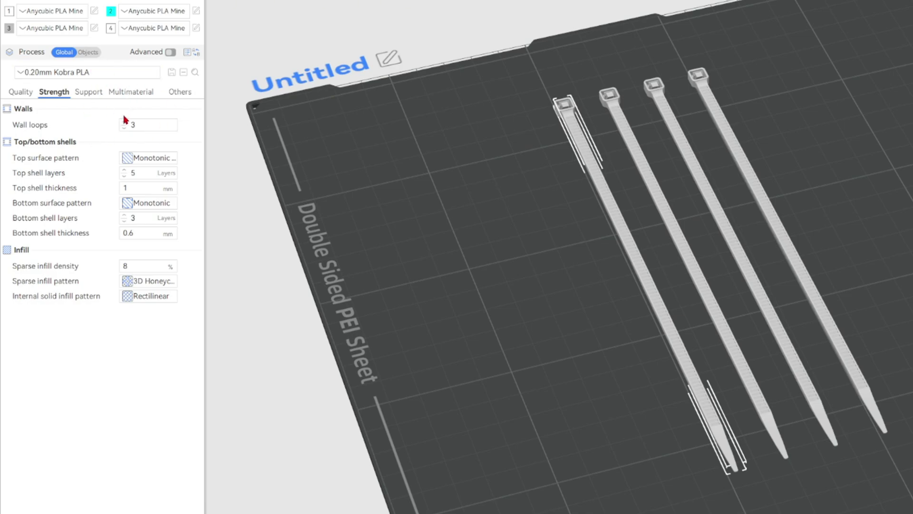
pyautogui.click(26, 93)
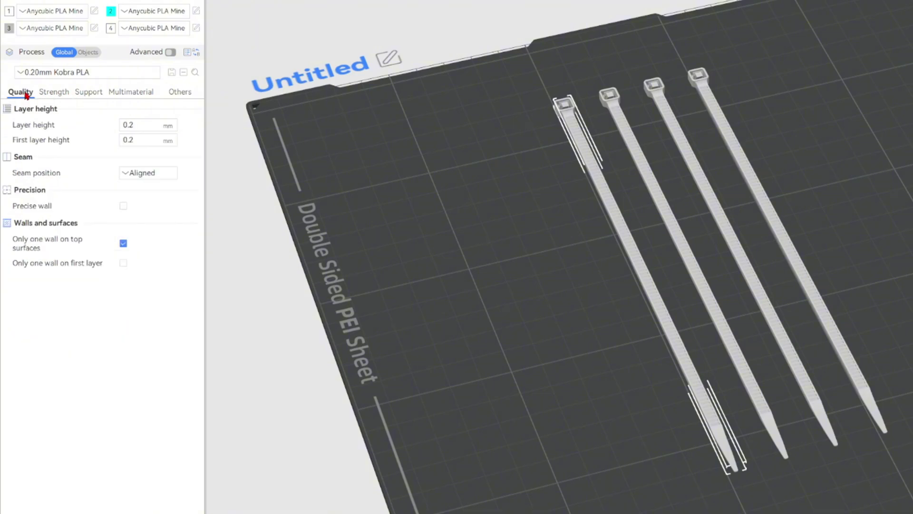
# Step: Turn on the advanced process options and examine the layer, overhang, travel and acceleration speed settings
pyautogui.click(170, 52)
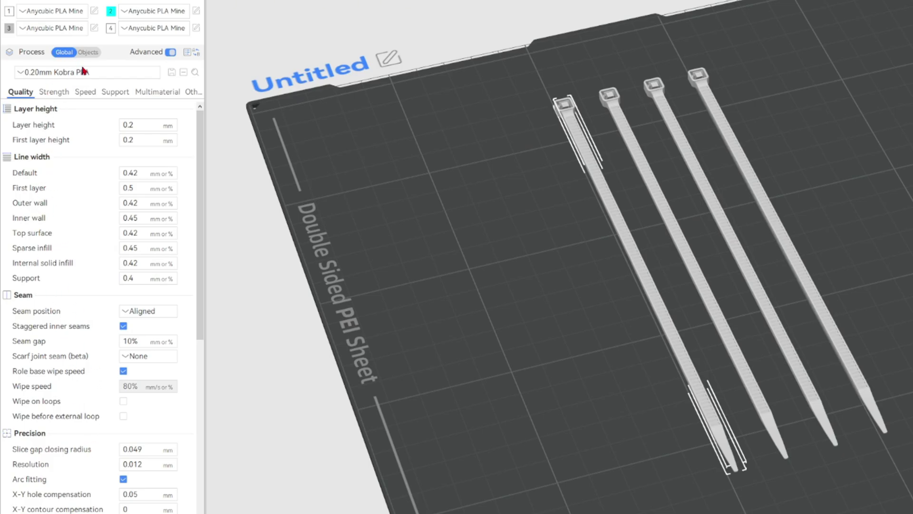
pyautogui.click(86, 93)
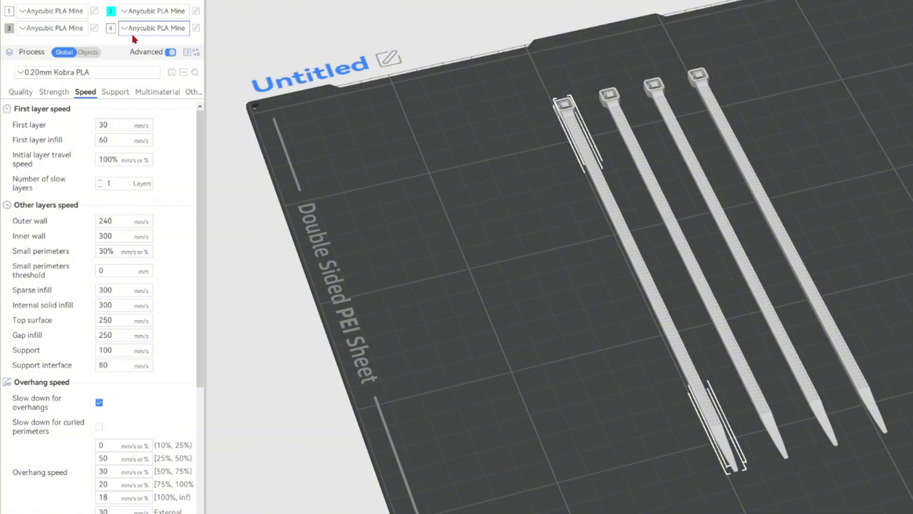
pyautogui.scroll(-8, 106, 196)
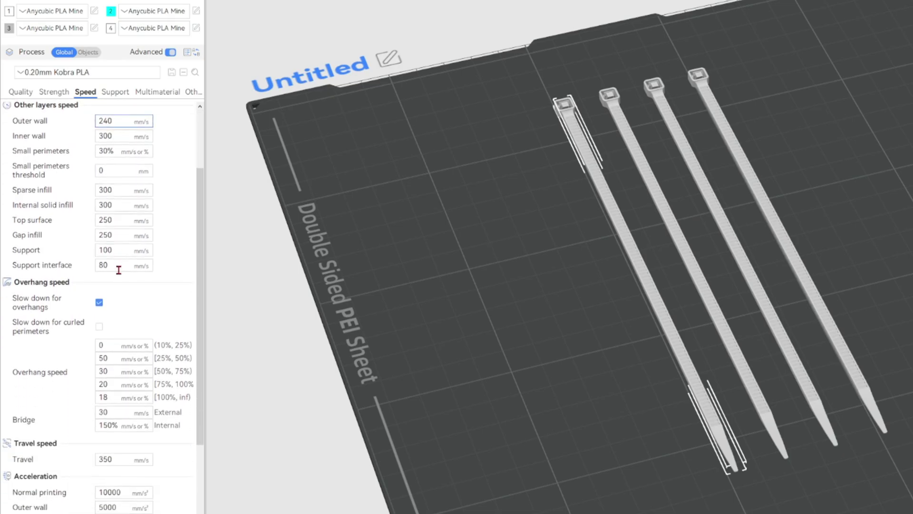
pyautogui.scroll(2, 28, 114)
pyautogui.scroll(5, 21, 103)
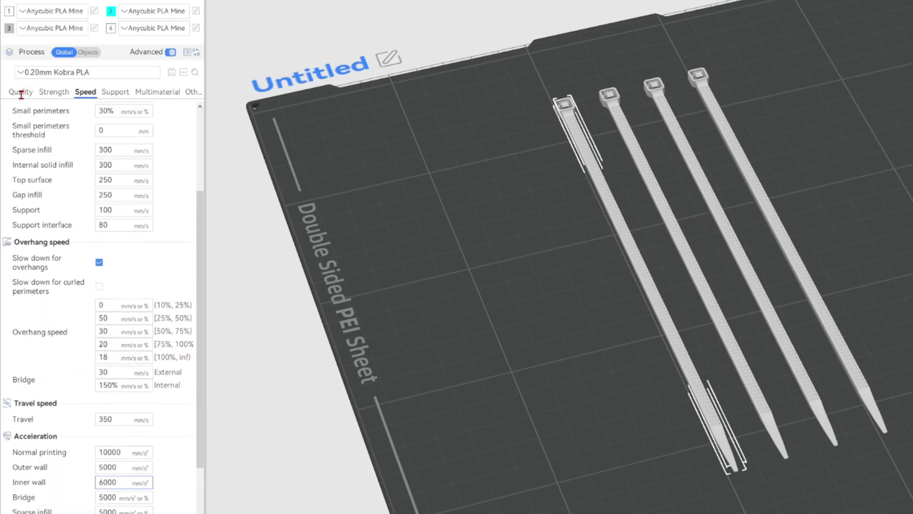
# Step: Examine the layer height and line width settings in the quality section of the global process
pyautogui.click(21, 93)
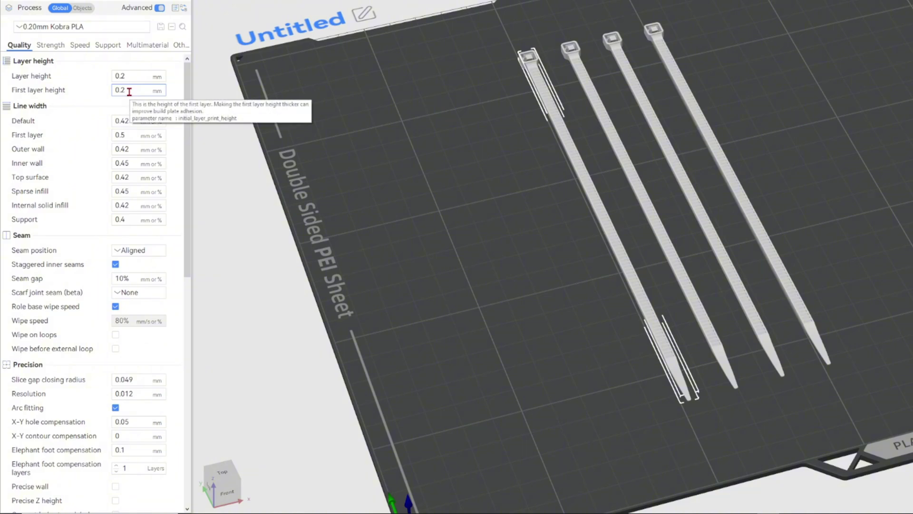
pyautogui.scroll(-2, 136, 91)
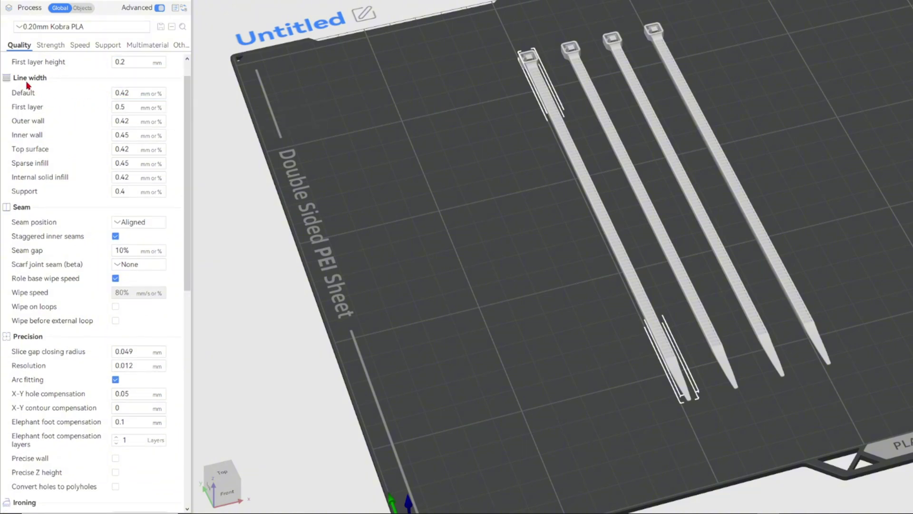
pyautogui.click(133, 93)
pyautogui.click(130, 107)
pyautogui.moveTo(34, 100)
# Step: Review the available seam positions and keep the seam position on Aligned
pyautogui.scroll(-3, 54, 93)
pyautogui.click(124, 84)
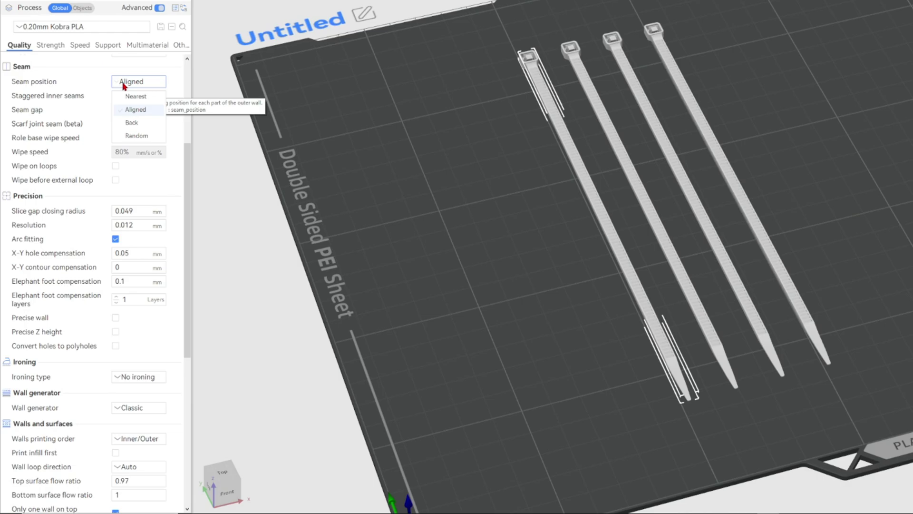
pyautogui.click(123, 84)
pyautogui.click(137, 83)
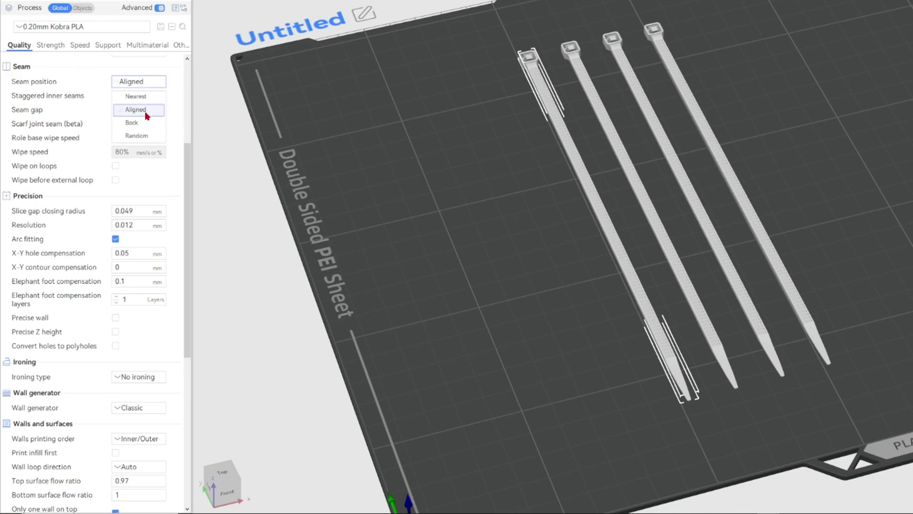
pyautogui.click(146, 114)
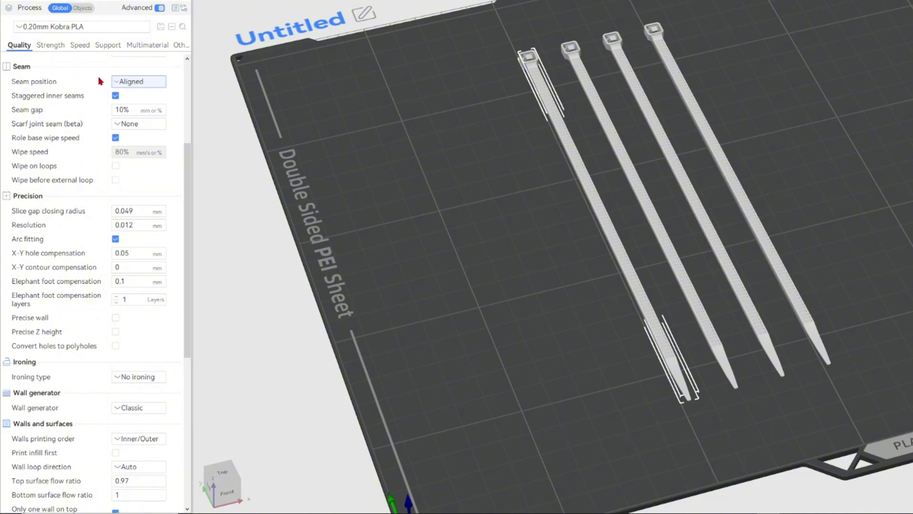
pyautogui.click(127, 82)
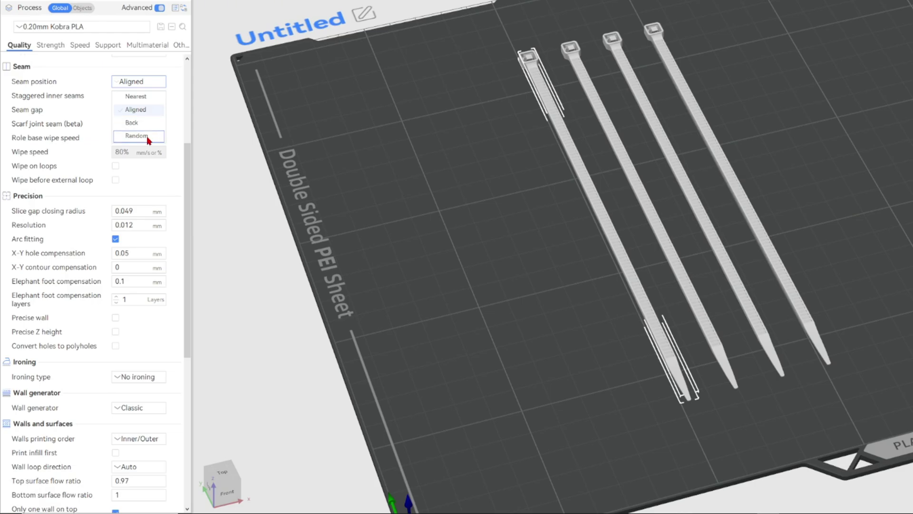
pyautogui.click(143, 110)
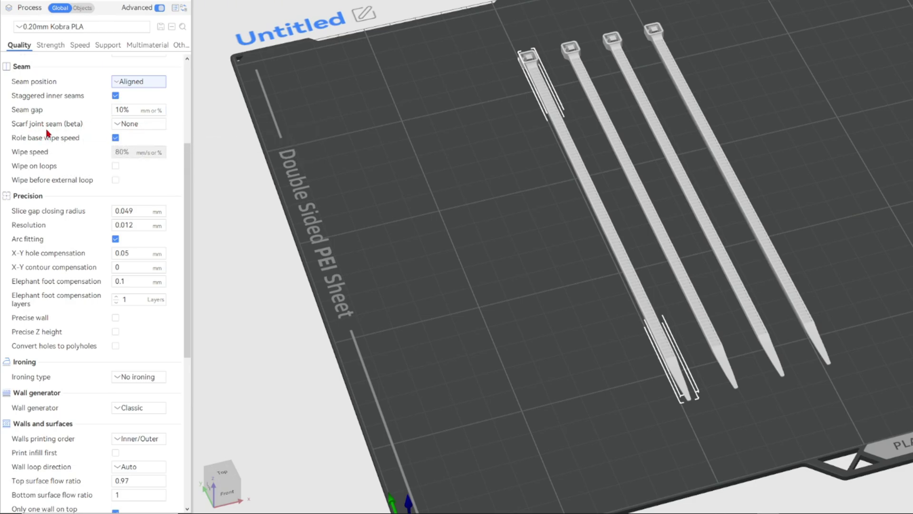
# Step: Set the scarf joint seam to Contour and hole
pyautogui.click(138, 125)
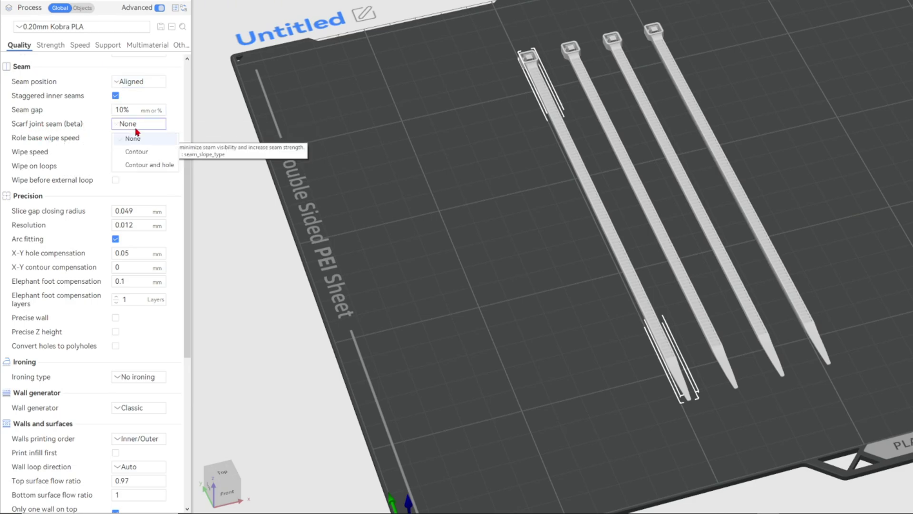
pyautogui.click(159, 166)
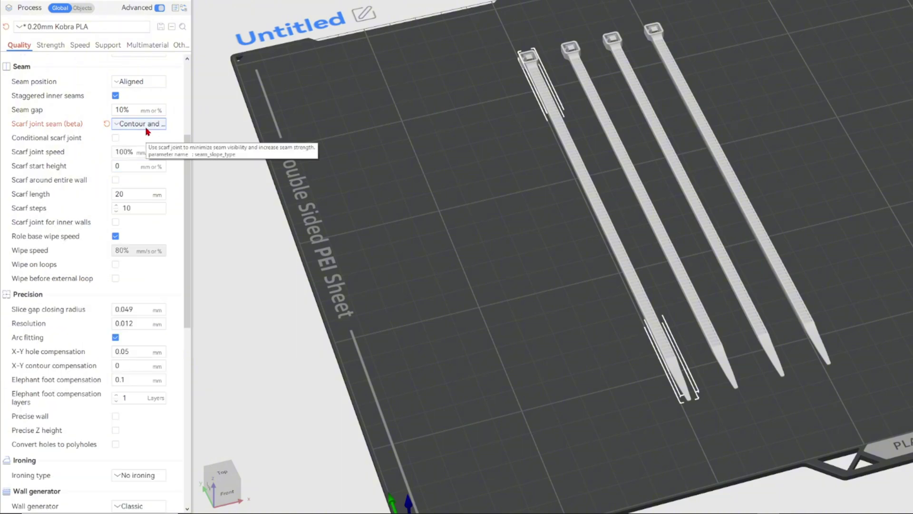
pyautogui.click(143, 124)
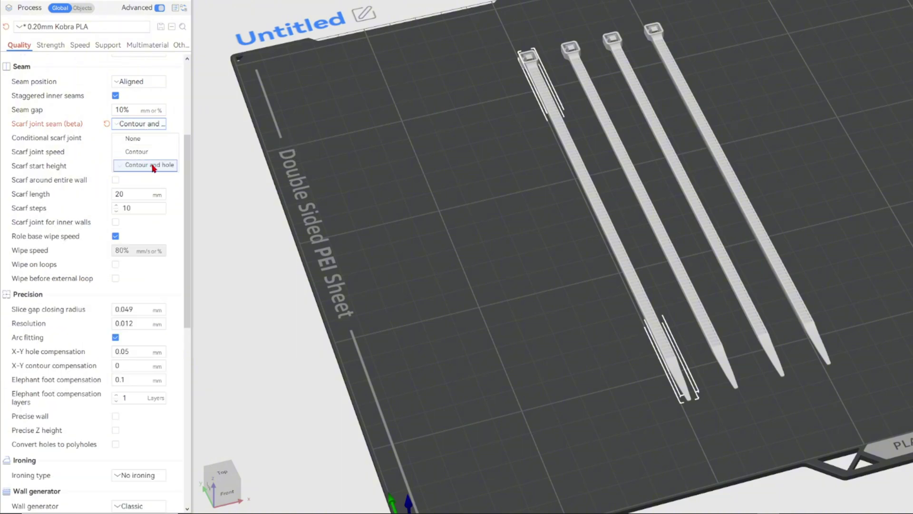
pyautogui.click(154, 165)
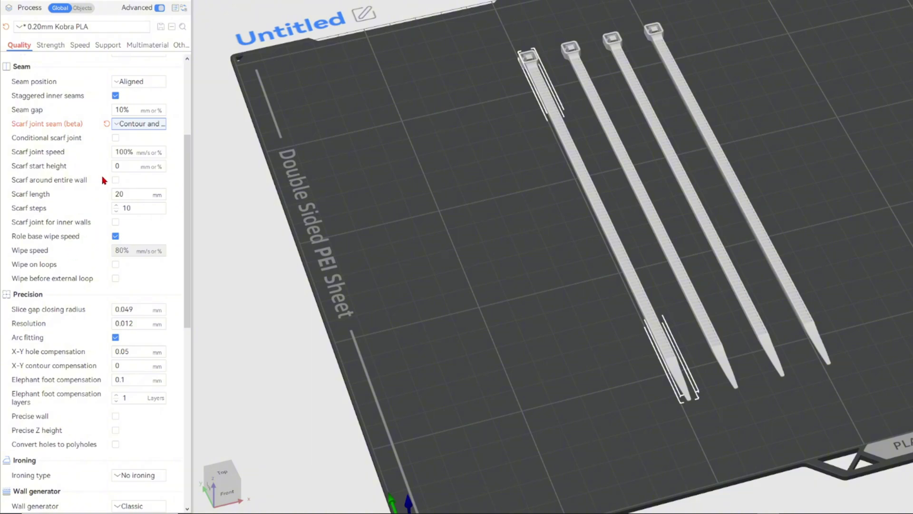
# Step: Examine the scarf joint, wipe and precision settings, including the slice gap closing radius
pyautogui.scroll(-2, 104, 179)
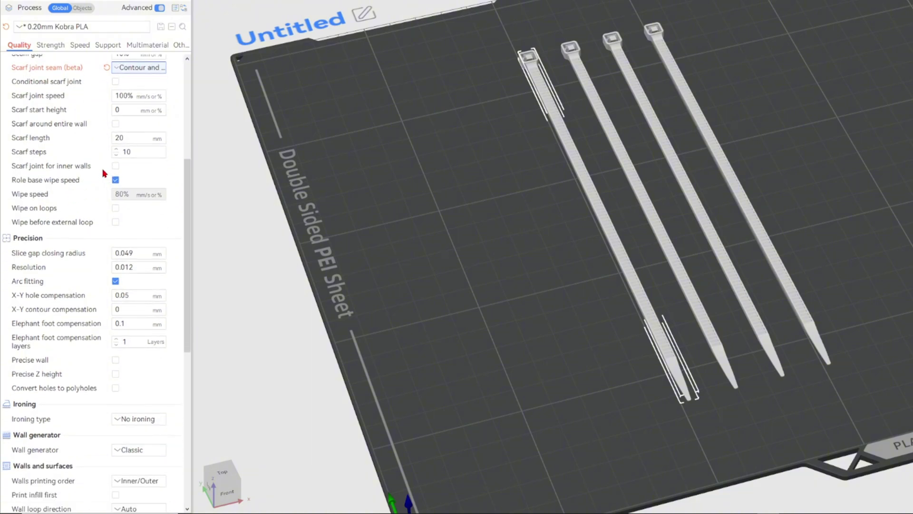
pyautogui.scroll(-2, 104, 173)
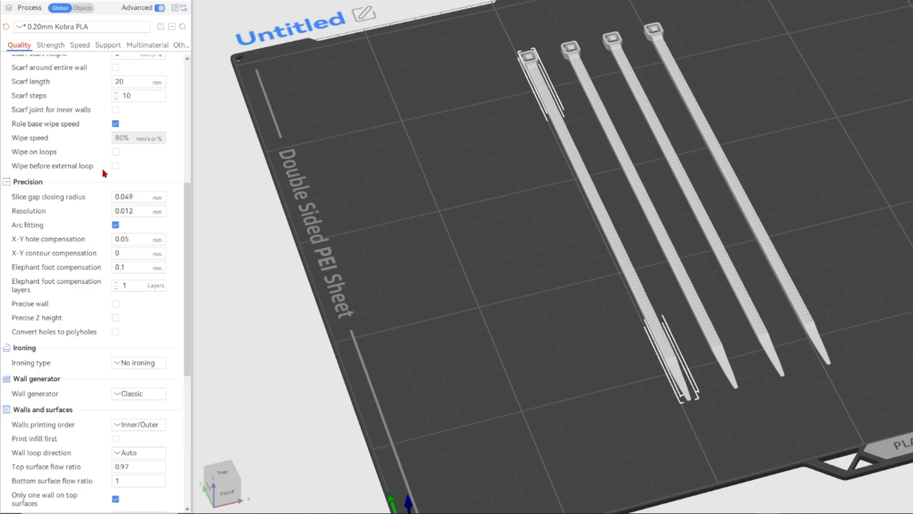
pyautogui.scroll(-1, 104, 173)
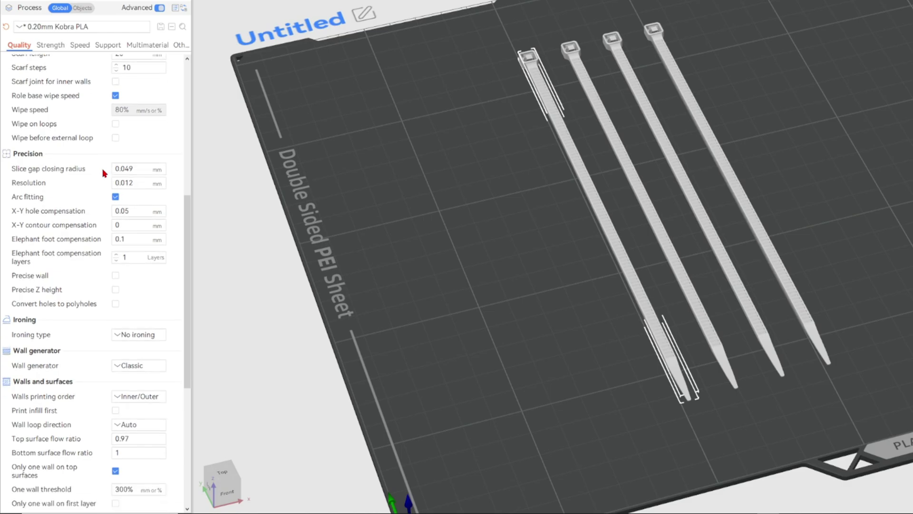
pyautogui.scroll(5, 104, 173)
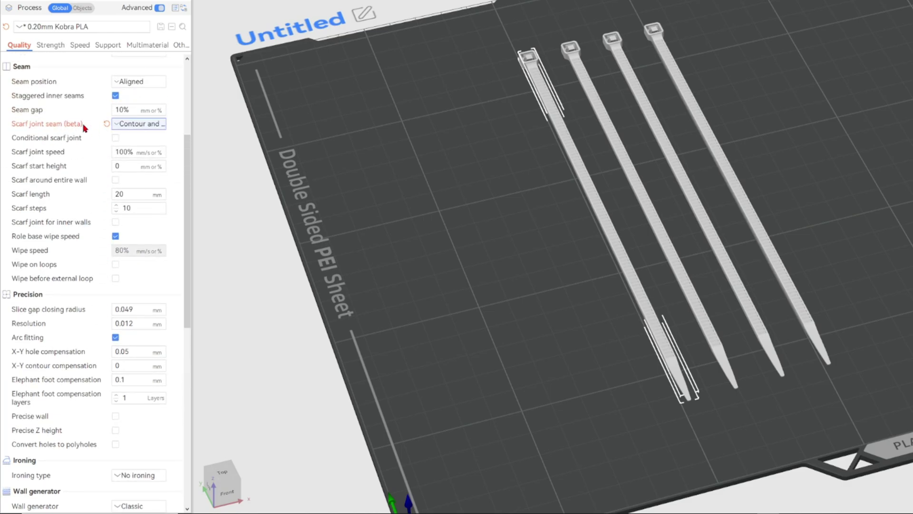
pyautogui.scroll(-6, 84, 127)
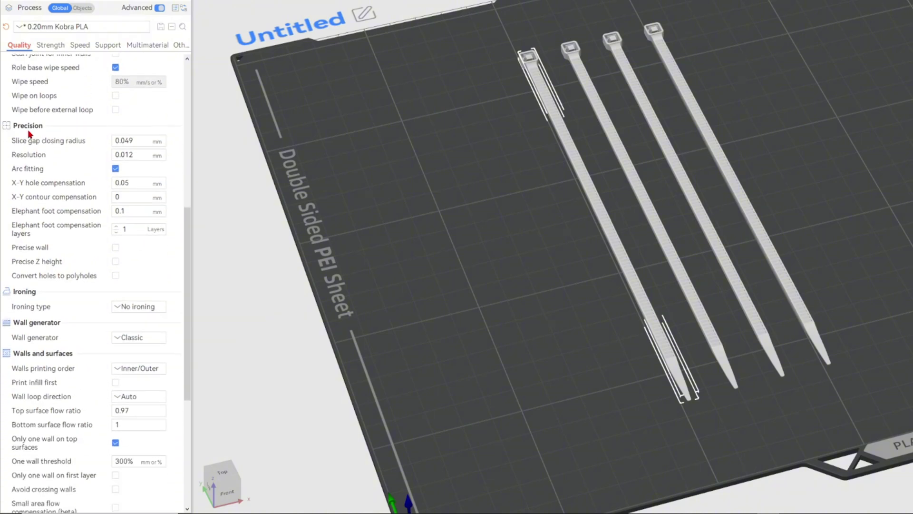
pyautogui.scroll(-1, 29, 134)
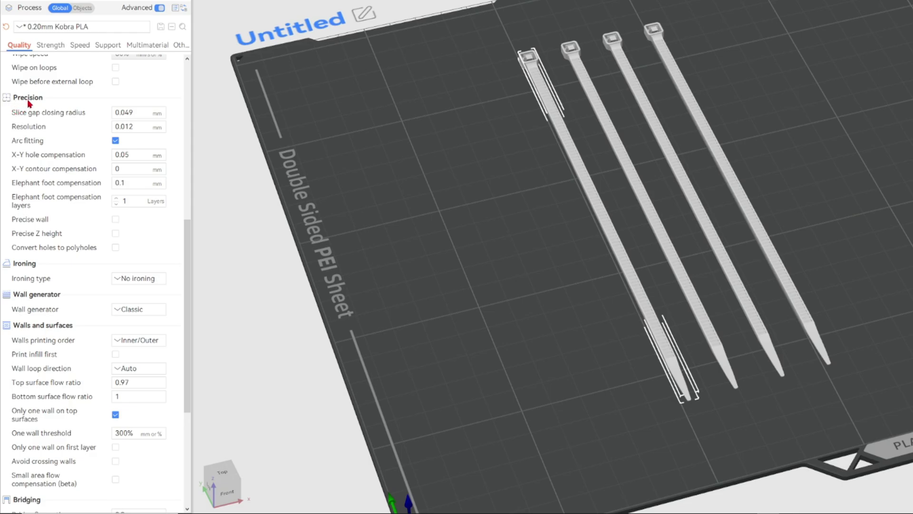
pyautogui.moveTo(62, 115)
# Step: Set the ironing type to All top surfaces and view the sliced preview of the zip ties
pyautogui.scroll(-3, 61, 179)
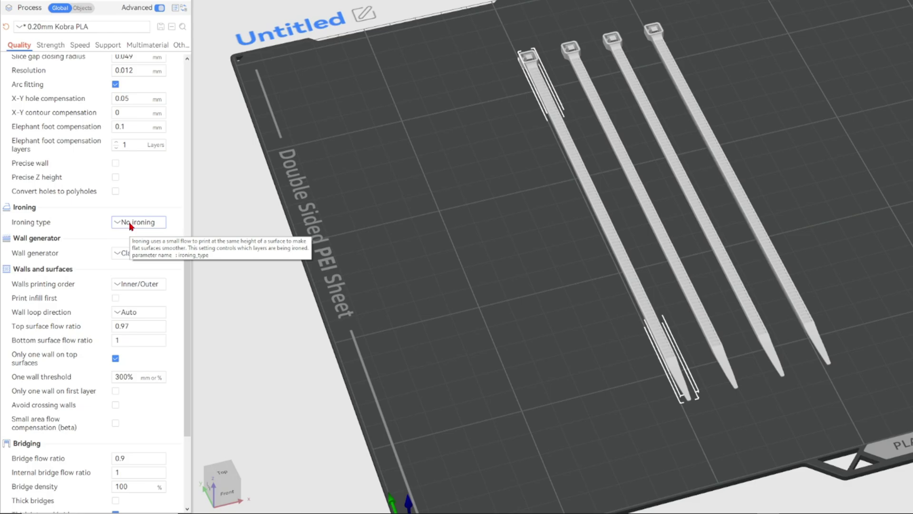
pyautogui.click(131, 223)
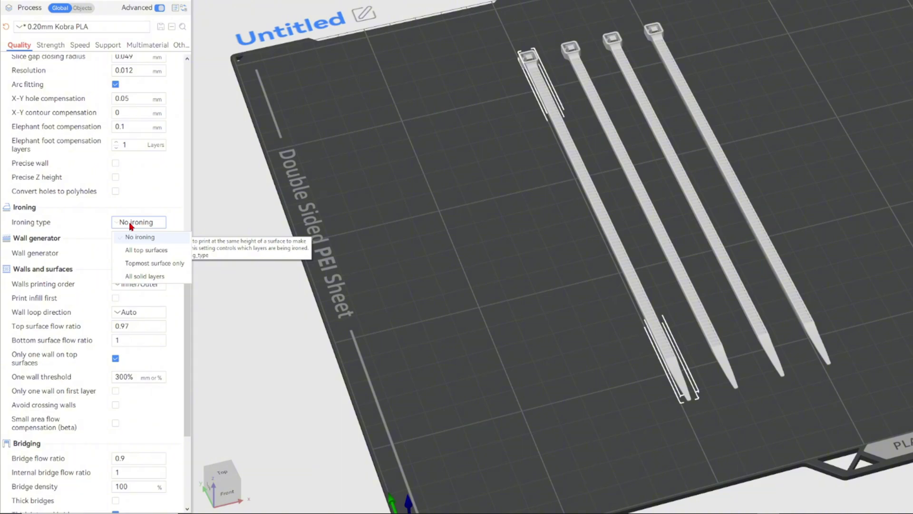
pyautogui.click(145, 250)
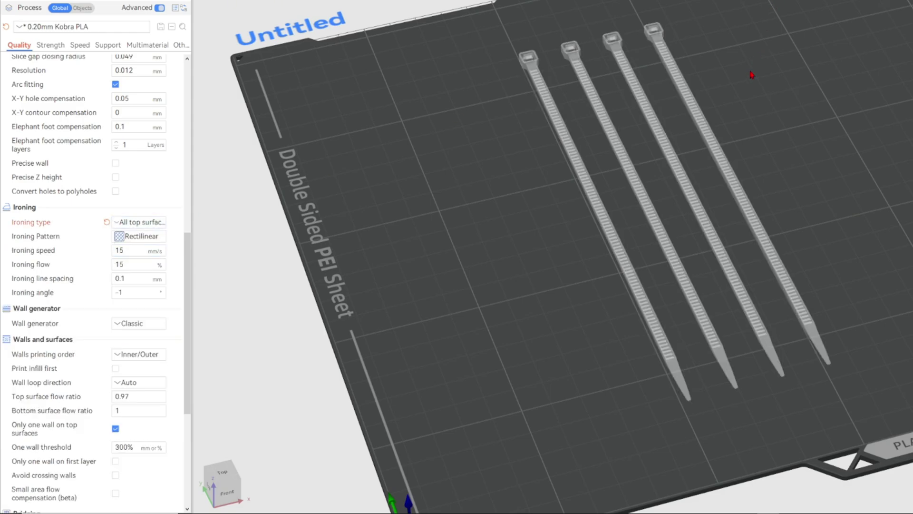
pyautogui.scroll(8, 756, 95)
pyautogui.moveTo(806, 38); pyautogui.dragTo(857, 30)
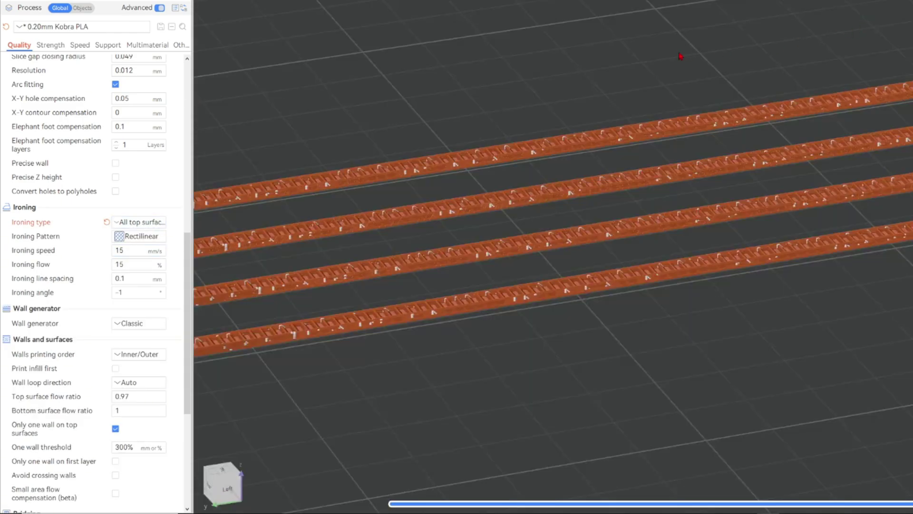
pyautogui.moveTo(678, 56); pyautogui.dragTo(862, 23, button='right')
pyautogui.scroll(3, 490, 87)
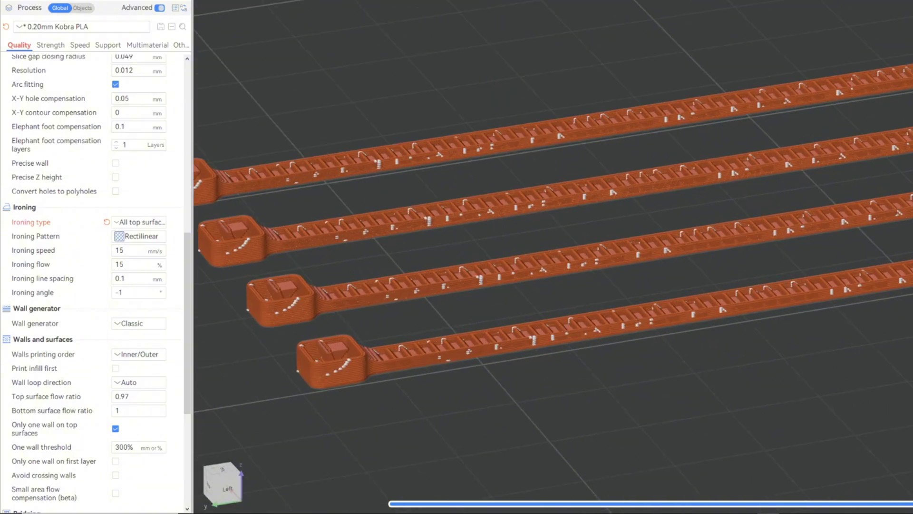
# Step: Move the toolpath preview back to move 369 and inspect the extrusion lines at the nearest zip tie's head
pyautogui.moveTo(912, 505)
pyautogui.mouseDown()
pyautogui.moveTo(599, 480)
pyautogui.moveTo(765, 470)
pyautogui.moveTo(865, 446)
pyautogui.mouseUp()
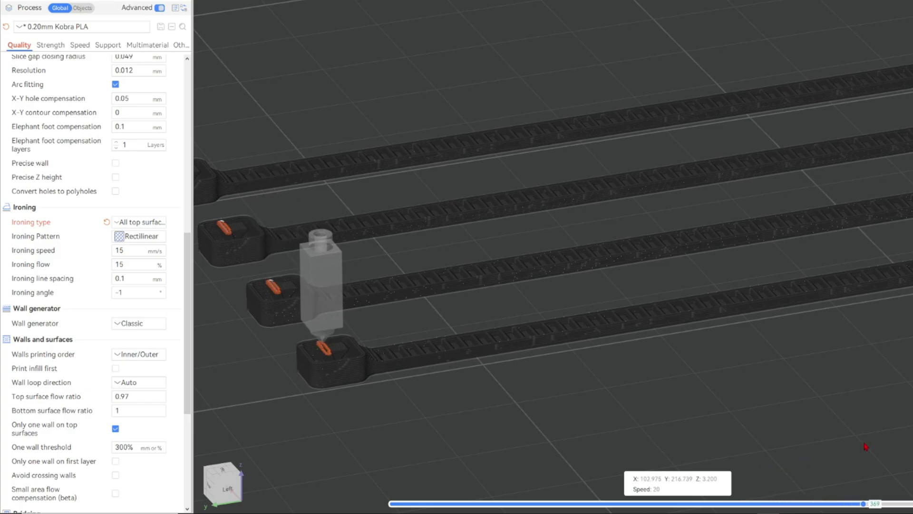
pyautogui.scroll(10, 662, 263)
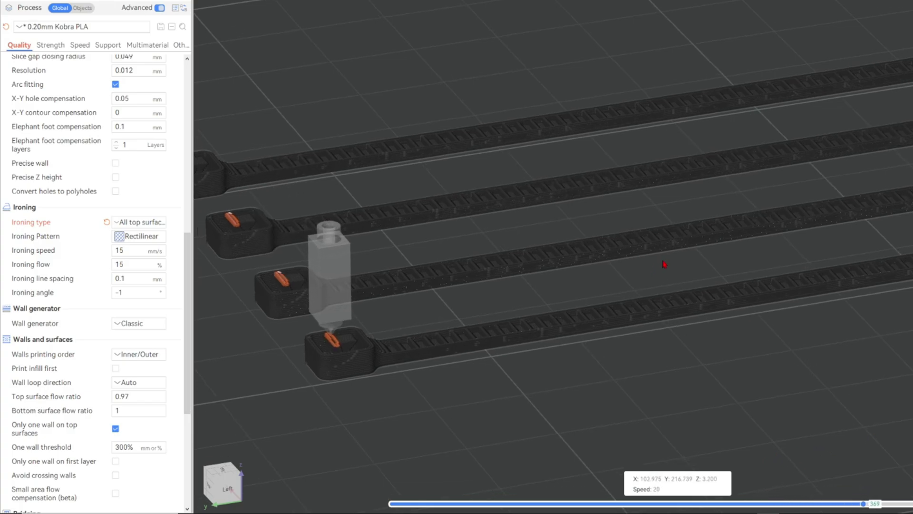
pyautogui.scroll(5, 668, 243)
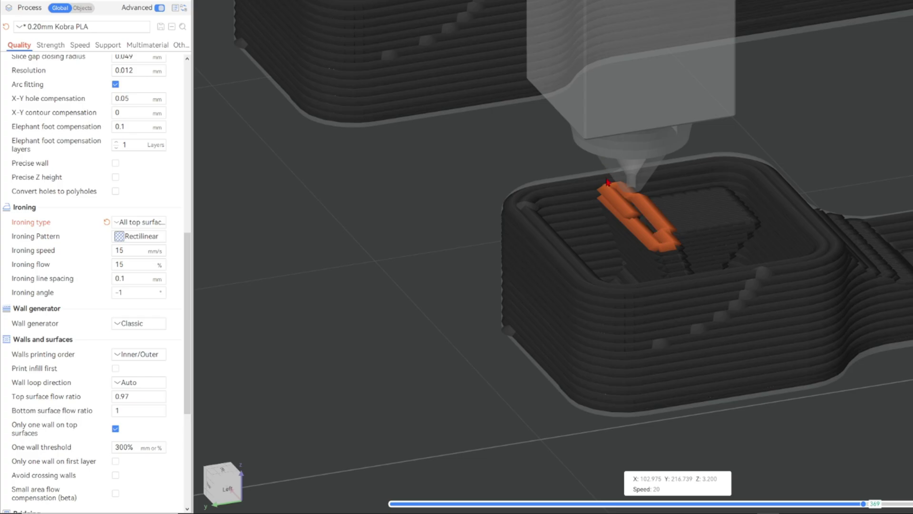
pyautogui.scroll(-5, 608, 182)
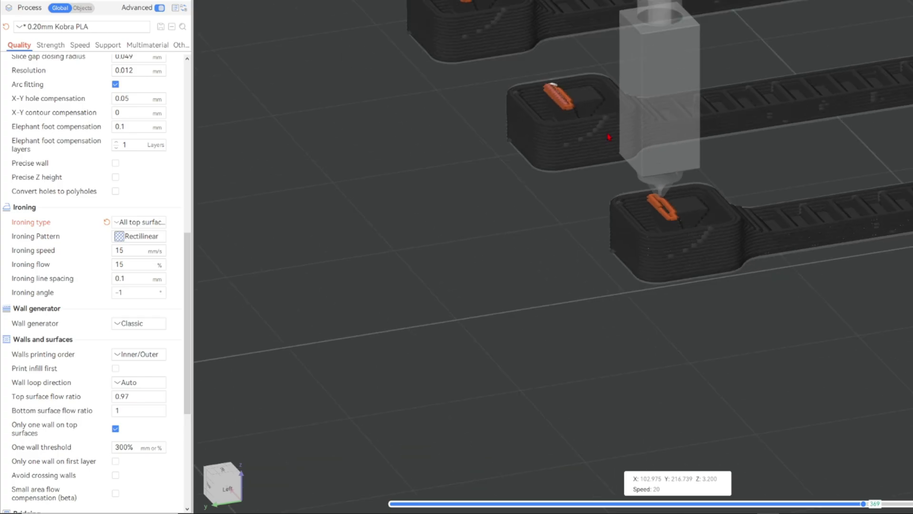
# Step: Return from the sliced preview to the model editing view with all four zip ties and the build plate in sight
pyautogui.press('Tab')
pyautogui.scroll(-7, 520, 114)
pyautogui.moveTo(520, 114); pyautogui.dragTo(464, 116)
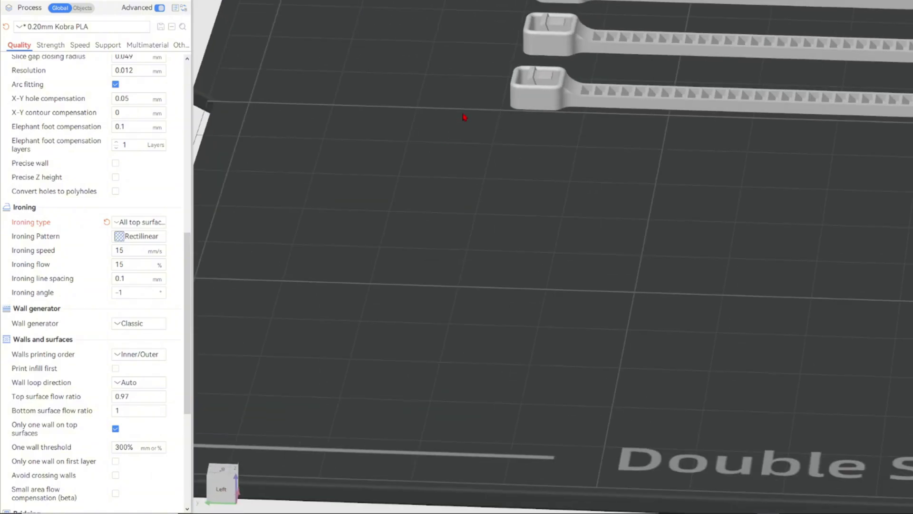
pyautogui.moveTo(464, 116); pyautogui.dragTo(399, 112, button='right')
pyautogui.moveTo(399, 112); pyautogui.dragTo(588, 44)
pyautogui.moveTo(522, 28); pyautogui.dragTo(422, 75, button='middle')
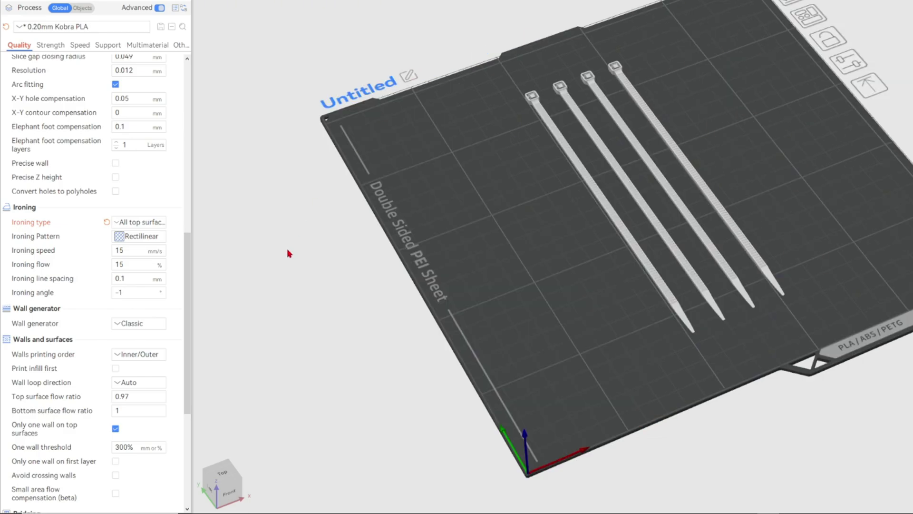
# Step: Reset the ironing type to its saved value, No ironing, and check the wall generator choices, keeping Classic
pyautogui.scroll(3, 467, 224)
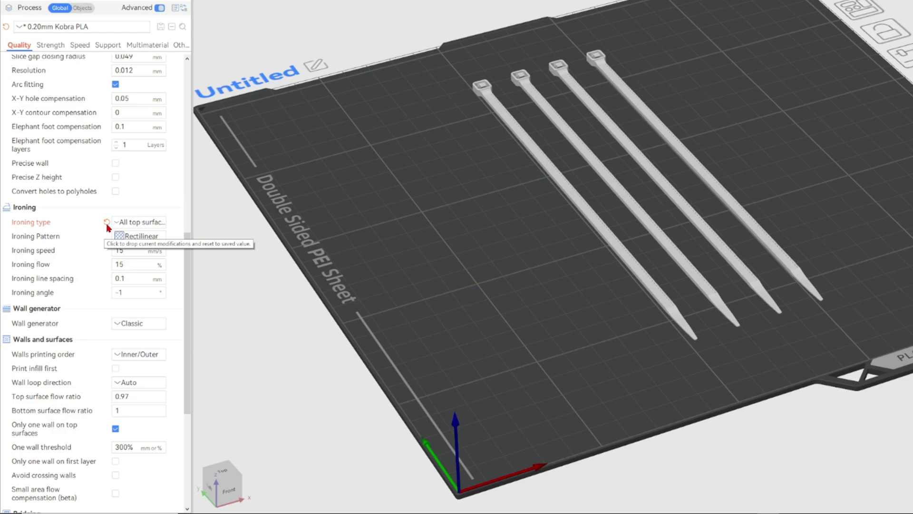
pyautogui.click(107, 222)
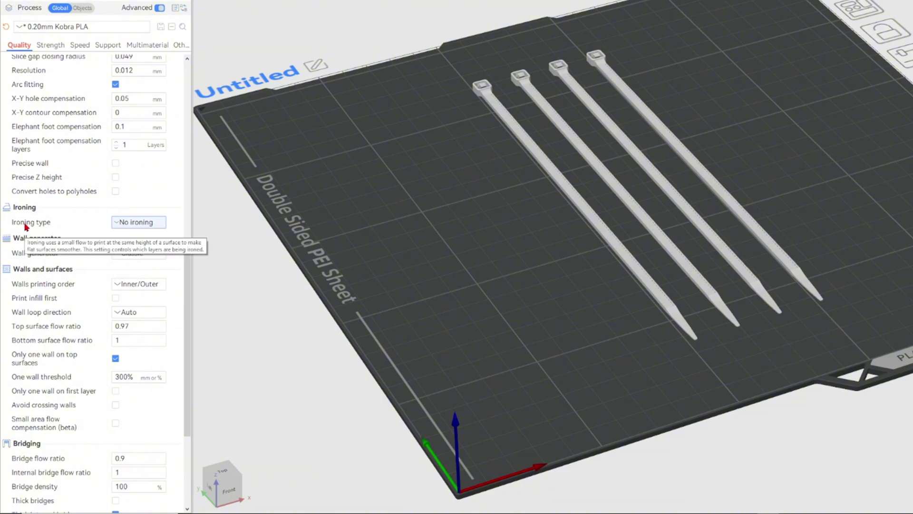
pyautogui.scroll(-3, 57, 224)
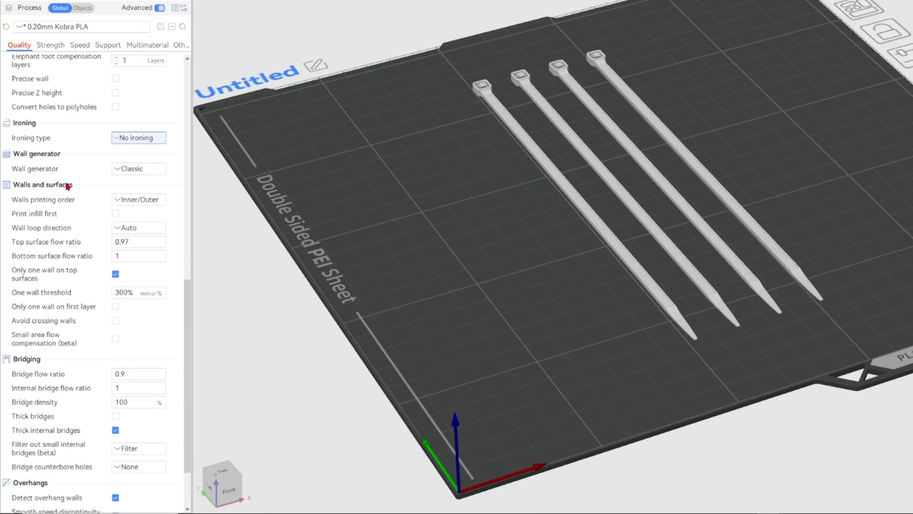
pyautogui.click(119, 169)
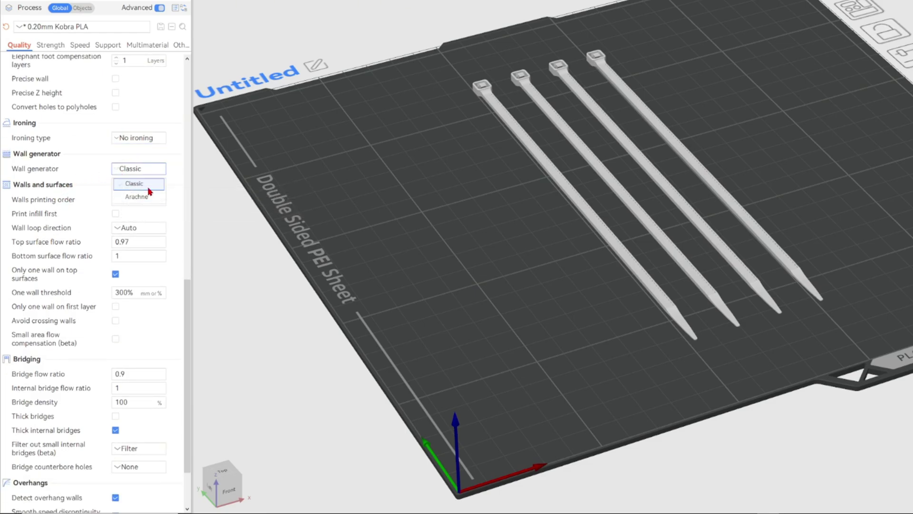
pyautogui.click(97, 173)
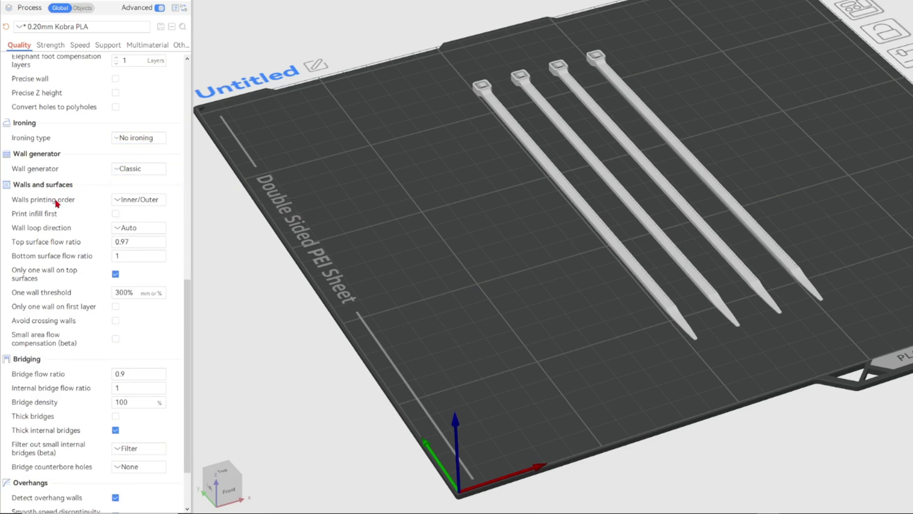
# Step: Examine the walls printing order description and its alternatives, keeping Inner/Outer selected
pyautogui.scroll(-2, 67, 193)
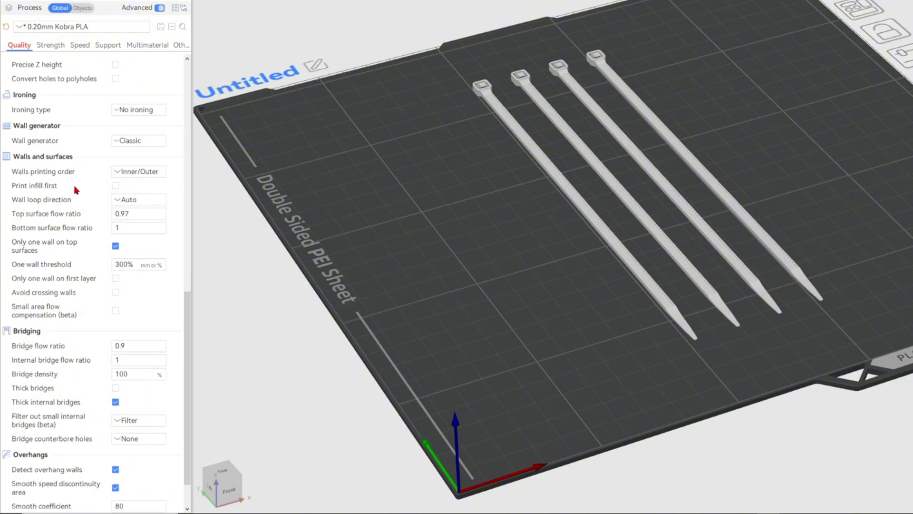
pyautogui.moveTo(53, 149)
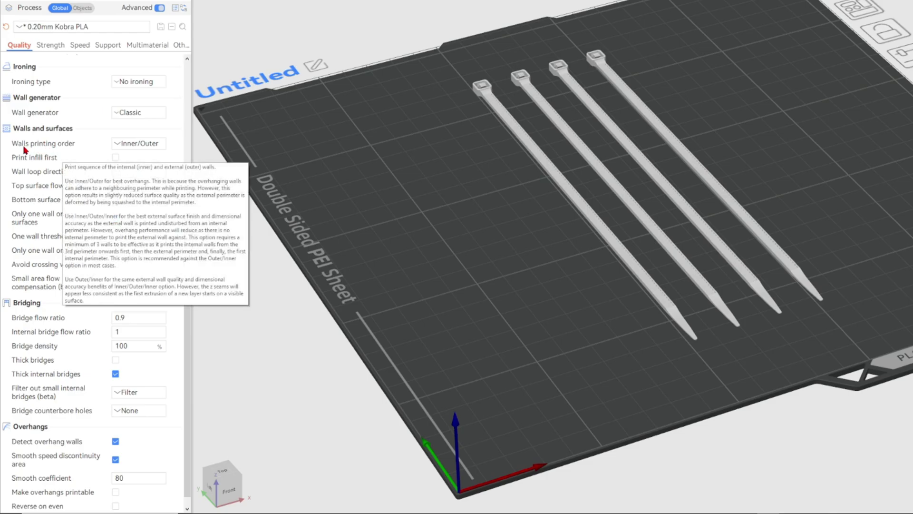
pyautogui.click(140, 145)
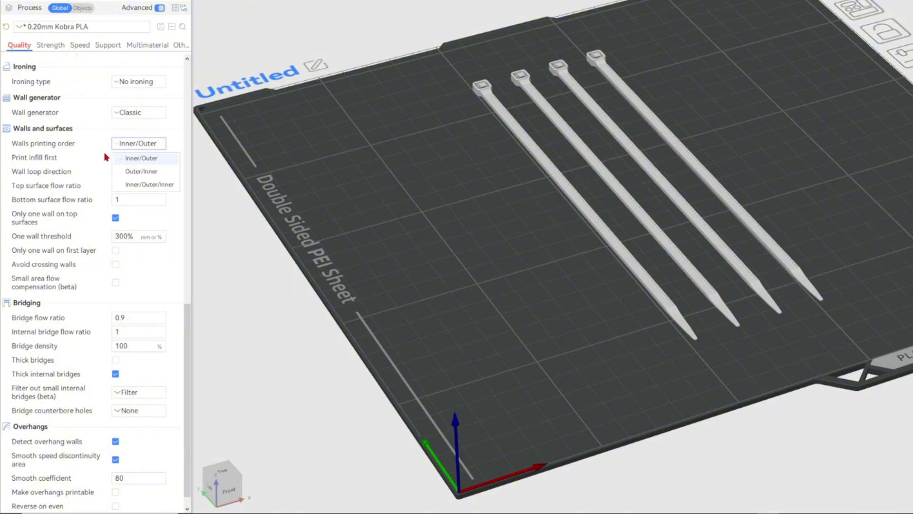
pyautogui.click(132, 159)
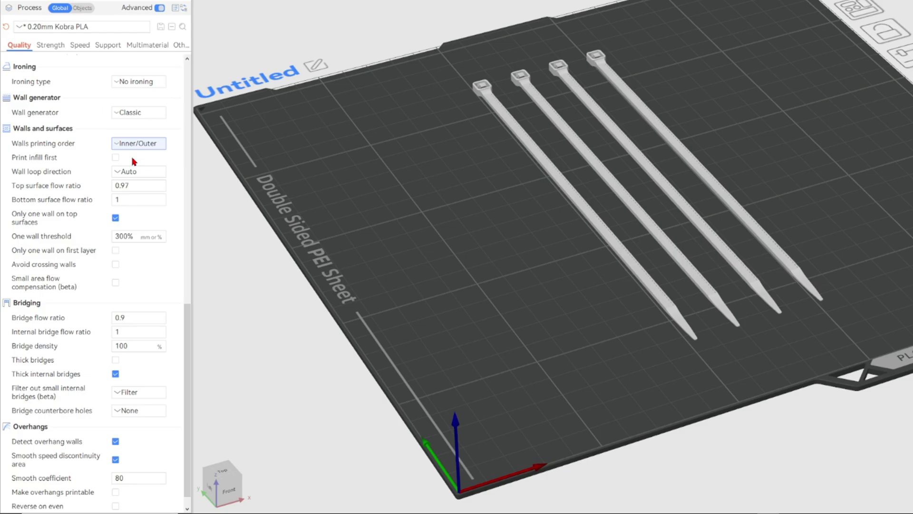
pyautogui.click(152, 144)
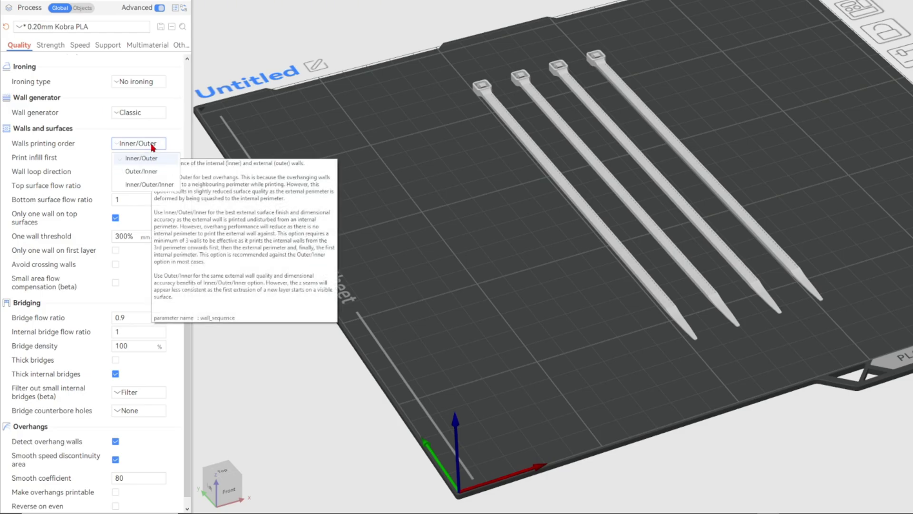
pyautogui.click(152, 159)
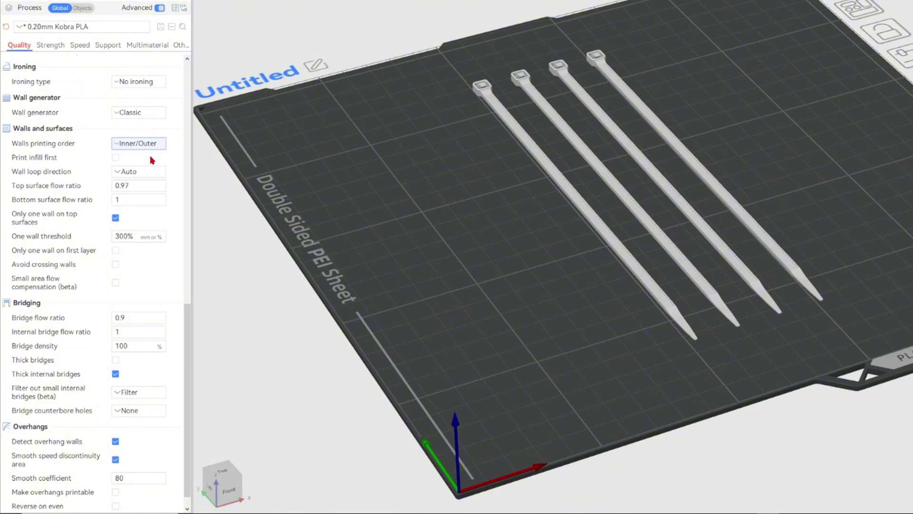
pyautogui.click(148, 147)
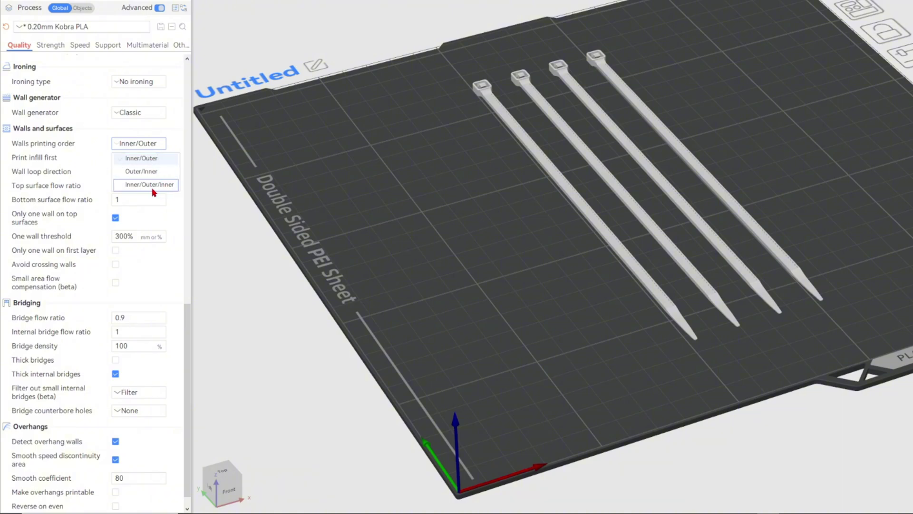
pyautogui.scroll(5, 497, 342)
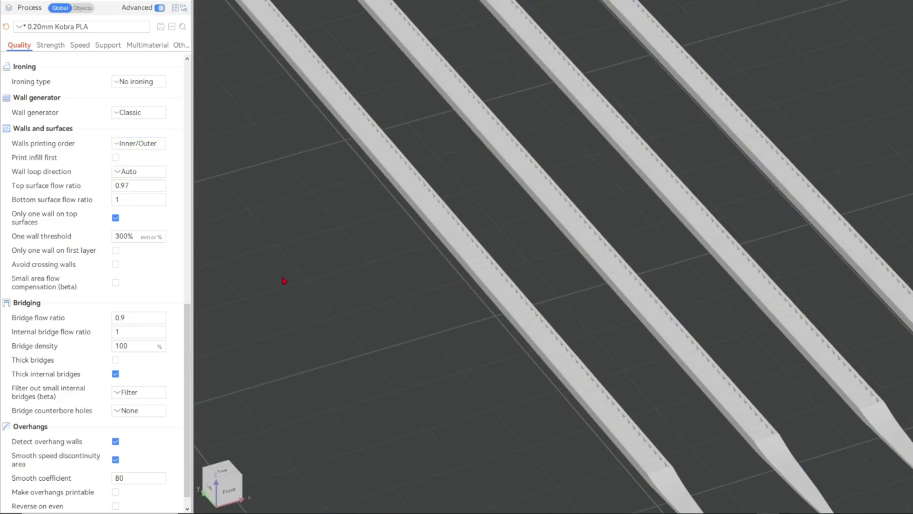
pyautogui.scroll(-2, 259, 263)
pyautogui.click(158, 144)
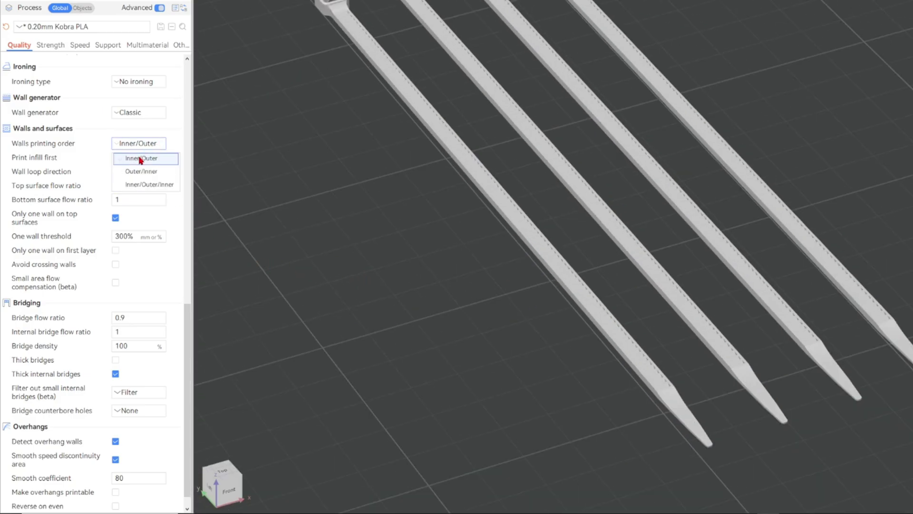
pyautogui.click(139, 162)
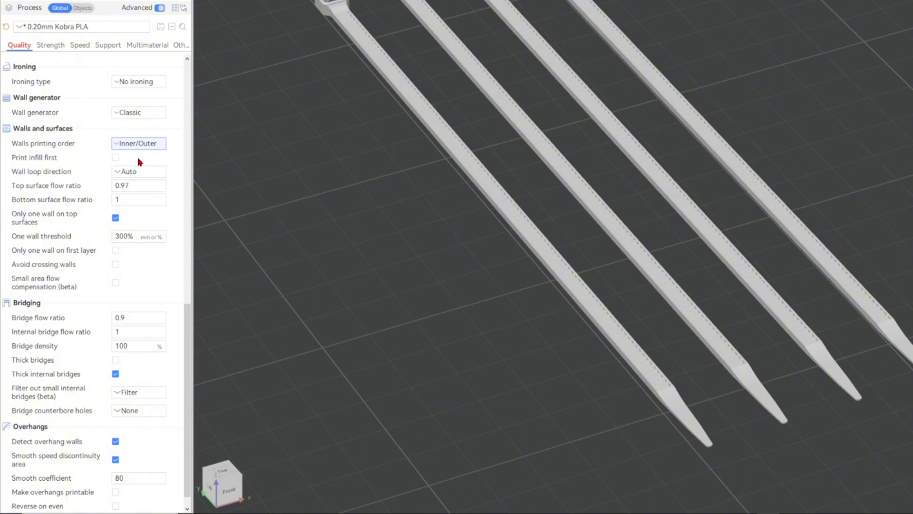
# Step: Review the print infill first, wall loop direction and top surface flow ratio settings, leaving the loop direction on Auto
pyautogui.moveTo(28, 163)
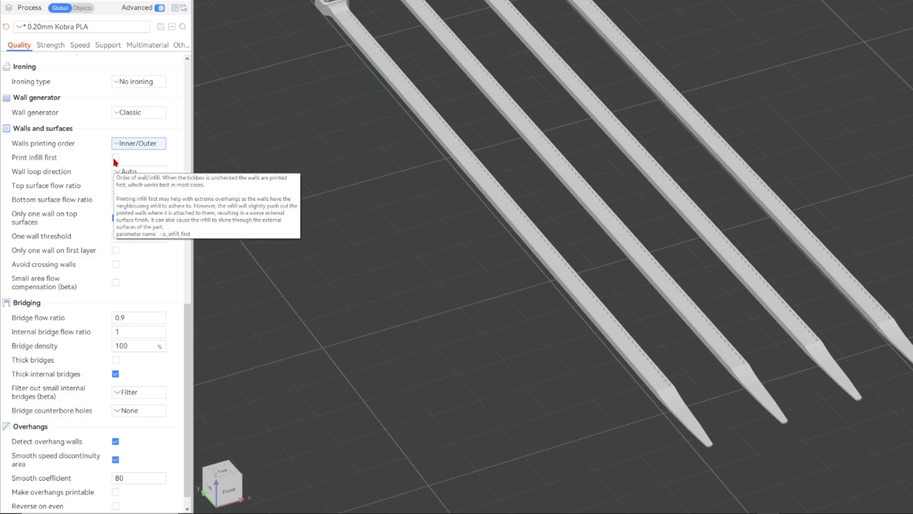
pyautogui.moveTo(61, 174)
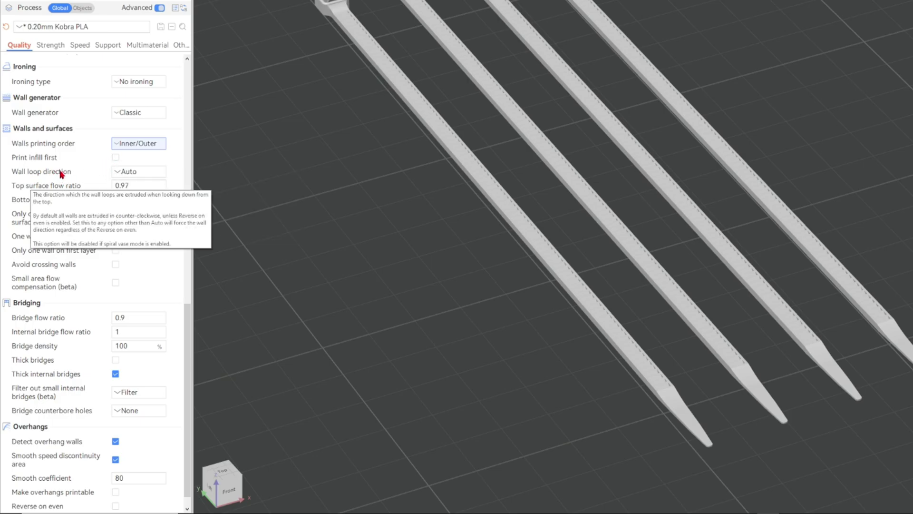
pyautogui.click(122, 173)
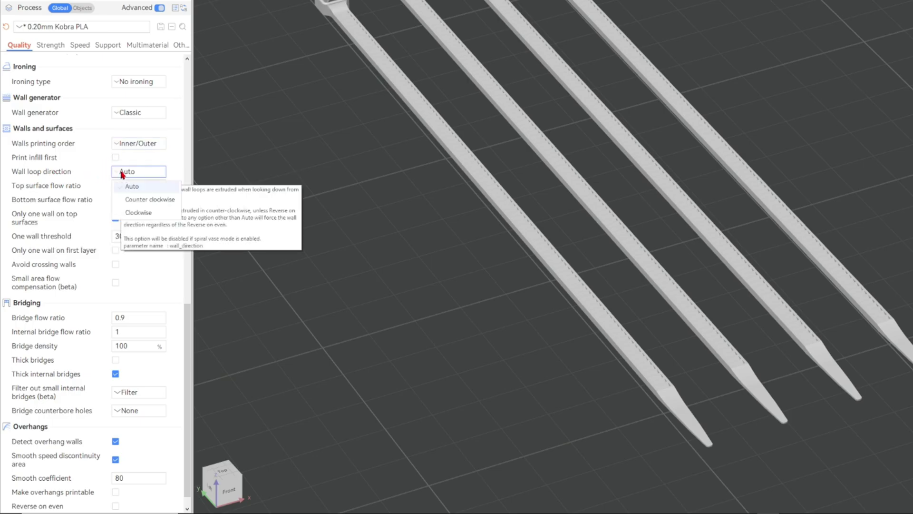
pyautogui.click(150, 190)
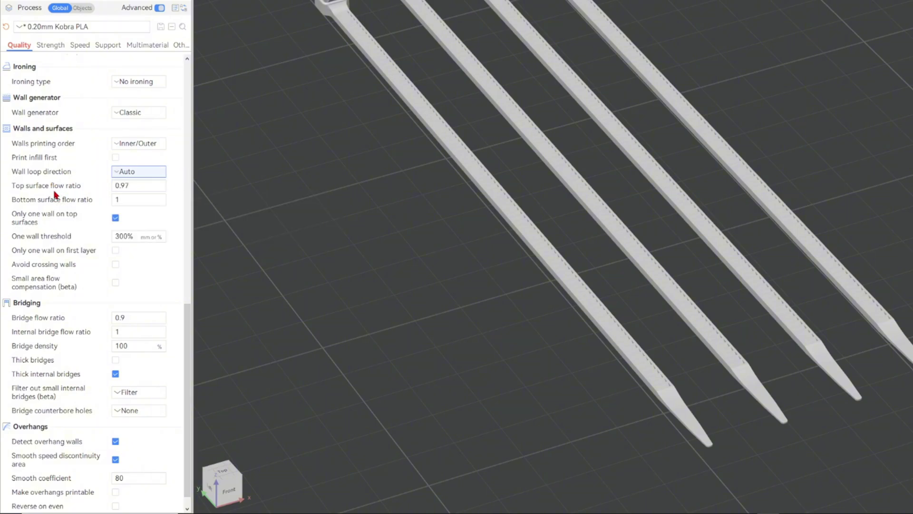
pyautogui.click(134, 185)
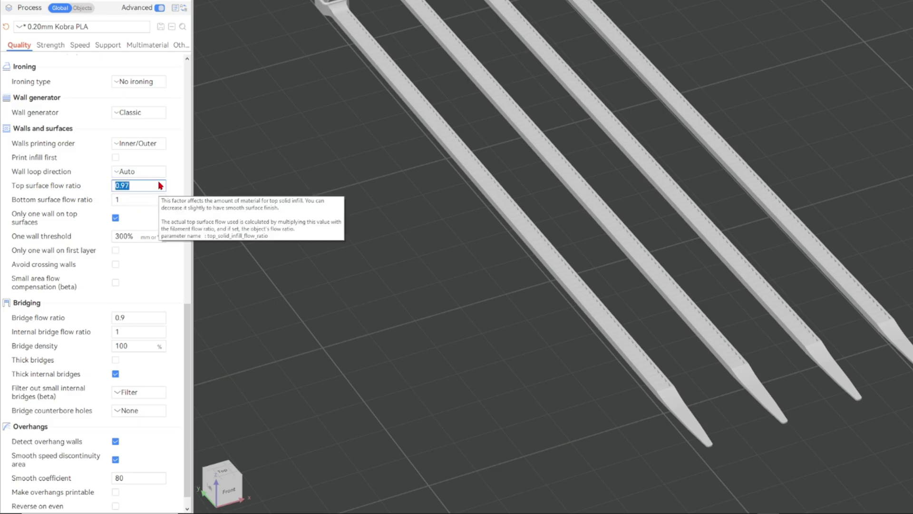
# Step: Enable small area flow compensation (beta) and read the description of its Flow Compensation Model values
pyautogui.scroll(-1, 57, 191)
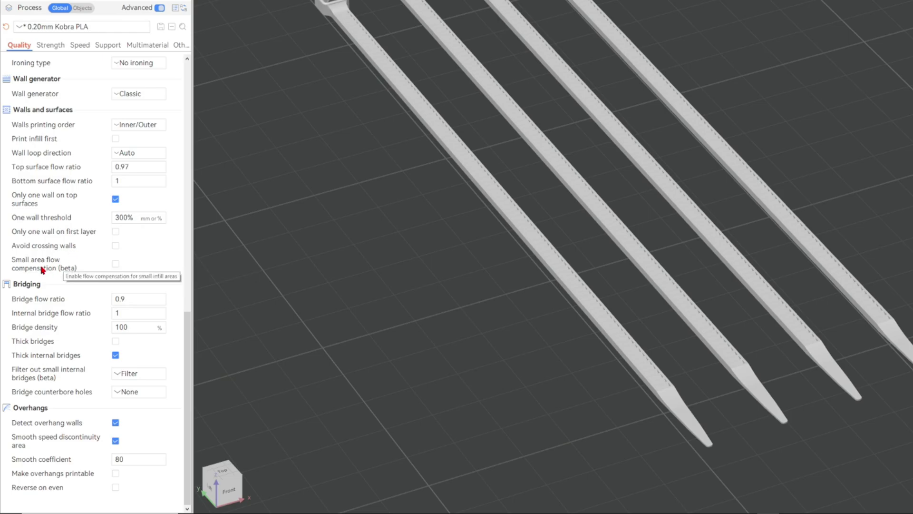
pyautogui.click(116, 265)
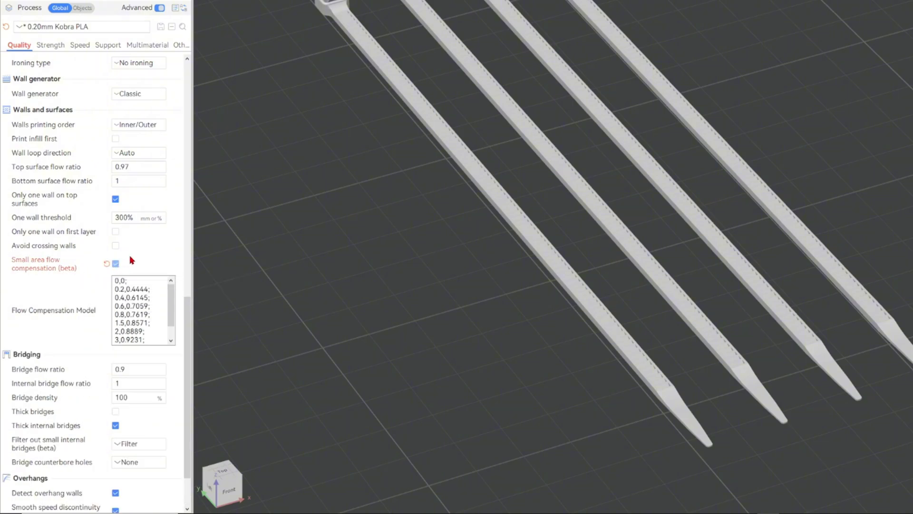
pyautogui.moveTo(151, 288); pyautogui.dragTo(107, 290)
pyautogui.click(88, 295)
pyautogui.scroll(-1, 124, 260)
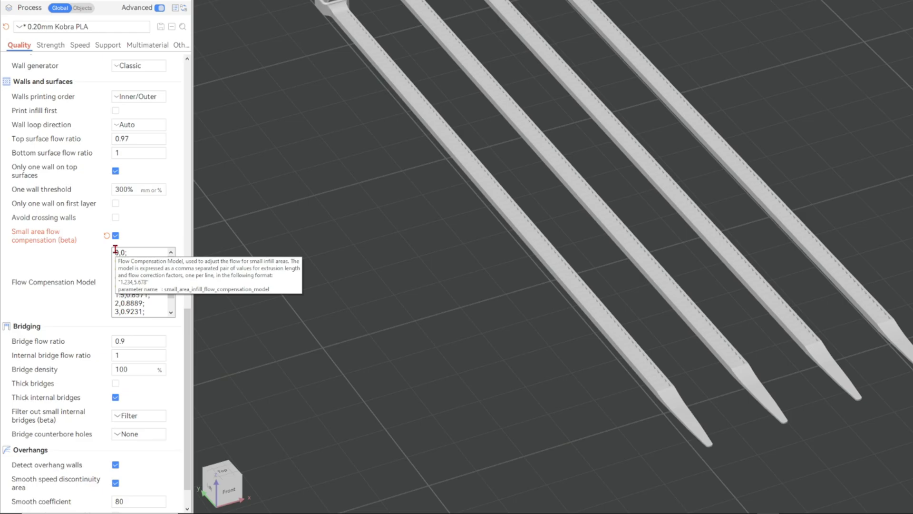
pyautogui.scroll(-1, 132, 219)
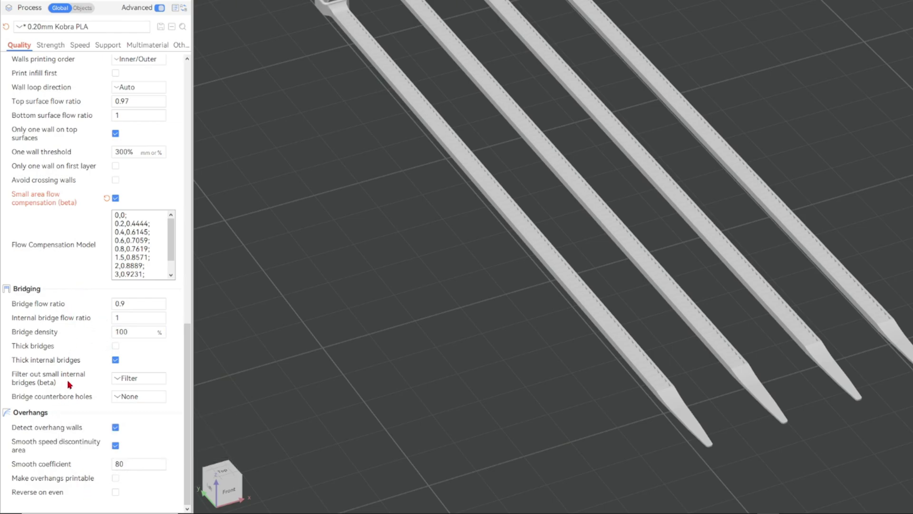
# Step: Read through the bridging option descriptions and set bridge counterbore holes to Partially bridged
pyautogui.moveTo(74, 382)
pyautogui.moveTo(54, 442)
pyautogui.moveTo(77, 320)
pyautogui.moveTo(73, 398)
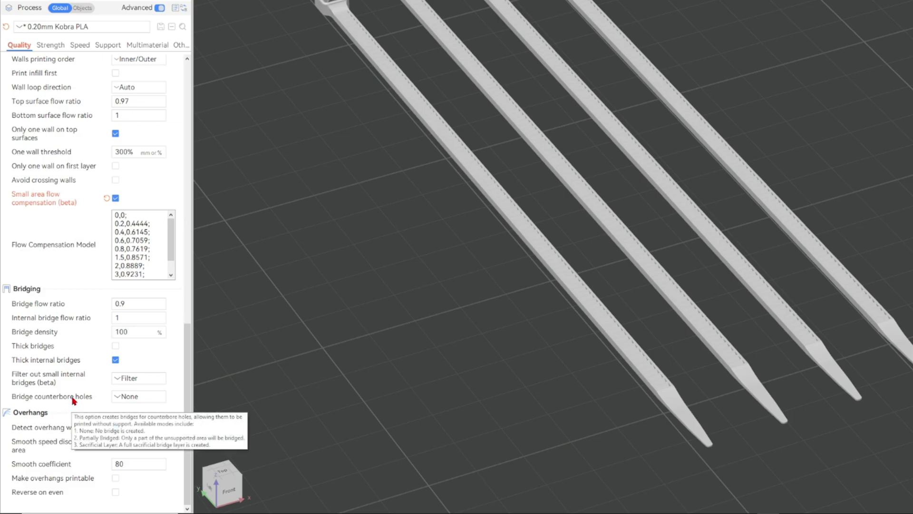
pyautogui.click(143, 397)
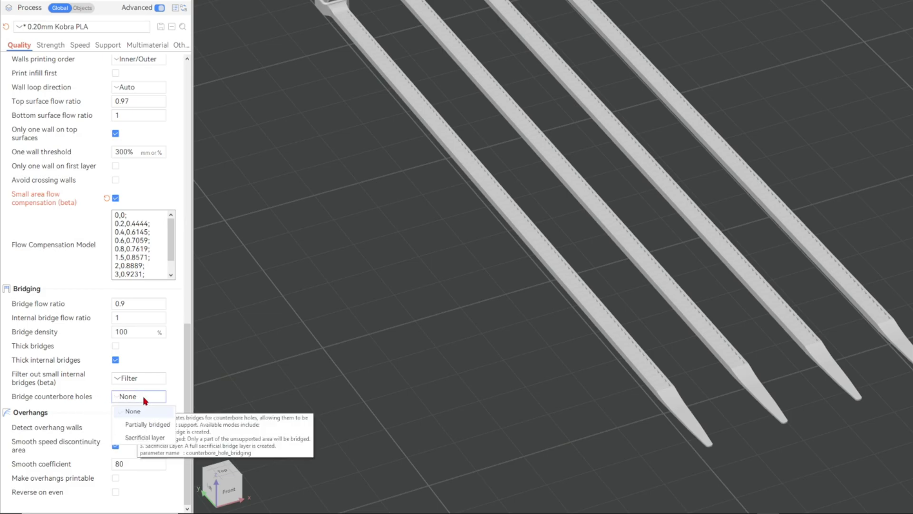
pyautogui.click(151, 428)
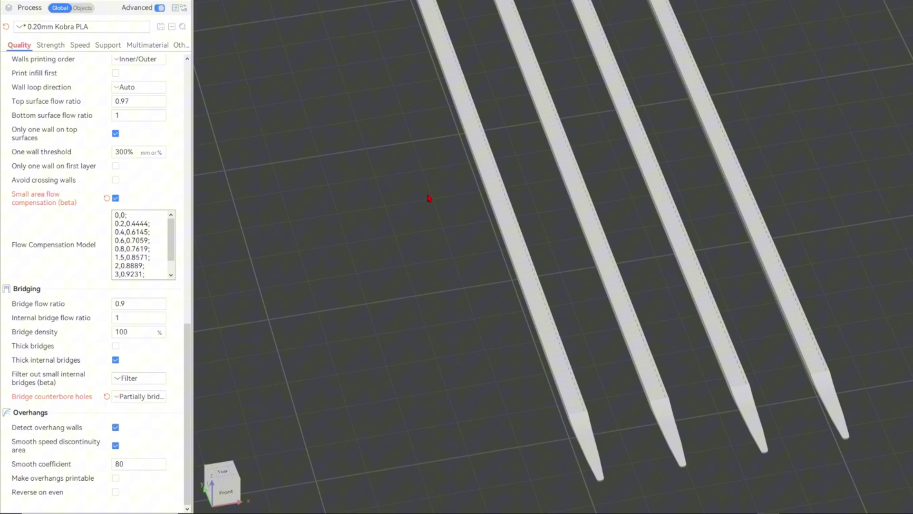
# Step: Inspect the nearest zip tie's head up close, including the opening on its underside
pyautogui.moveTo(430, 197); pyautogui.dragTo(451, 181)
pyautogui.moveTo(450, 181); pyautogui.dragTo(581, 222, button='right')
pyautogui.scroll(5, 576, 238)
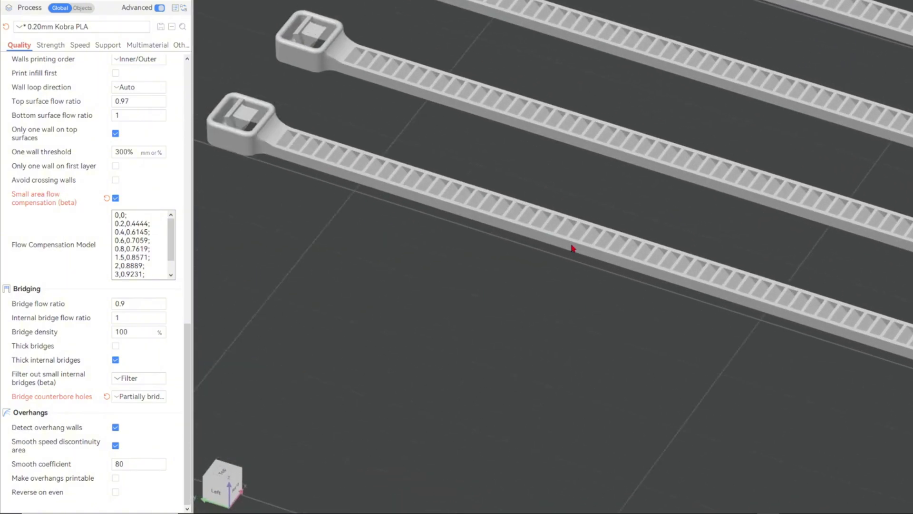
pyautogui.scroll(5, 573, 248)
pyautogui.moveTo(248, 166); pyautogui.dragTo(481, 218, button='right')
pyautogui.moveTo(304, 202); pyautogui.dragTo(666, 333, button='right')
pyautogui.scroll(5, 652, 275)
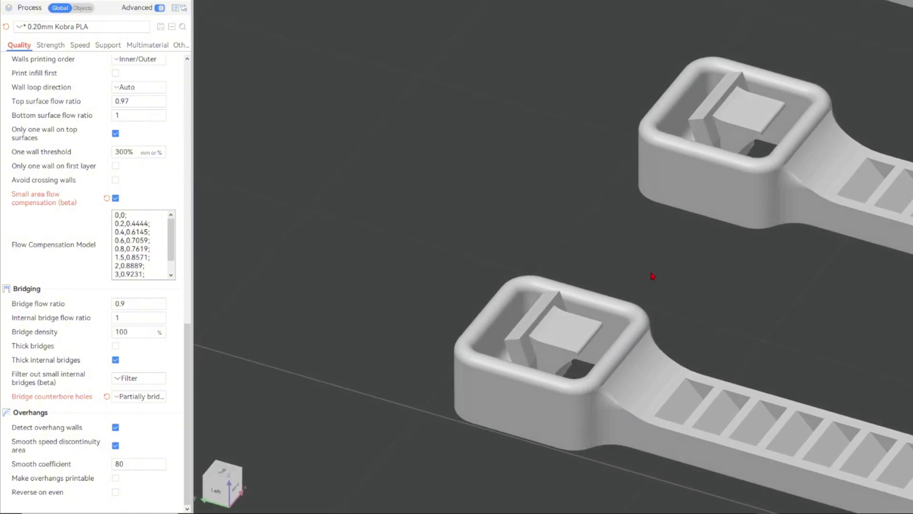
pyautogui.moveTo(650, 273); pyautogui.dragTo(642, 243)
pyautogui.moveTo(648, 269); pyautogui.dragTo(651, 2, button='right')
pyautogui.moveTo(649, 293); pyautogui.dragTo(653, 16, button='right')
pyautogui.moveTo(663, 193); pyautogui.dragTo(655, 160)
pyautogui.moveTo(632, 509); pyautogui.dragTo(471, 193, button='right')
pyautogui.scroll(5, 481, 200)
pyautogui.moveTo(606, 285); pyautogui.dragTo(604, 256)
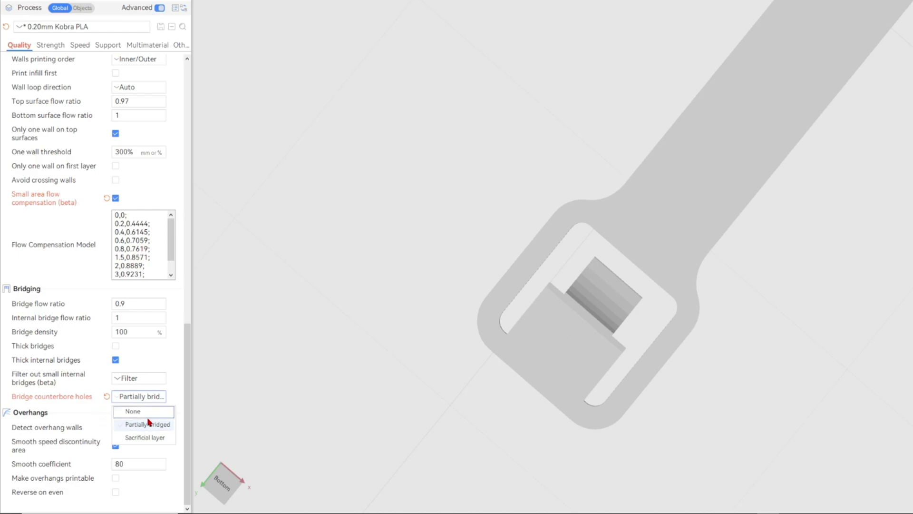
# Step: Set bridge counterbore holes to Sacrificial layer and return to an overview of the zip ties from above
pyautogui.click(151, 437)
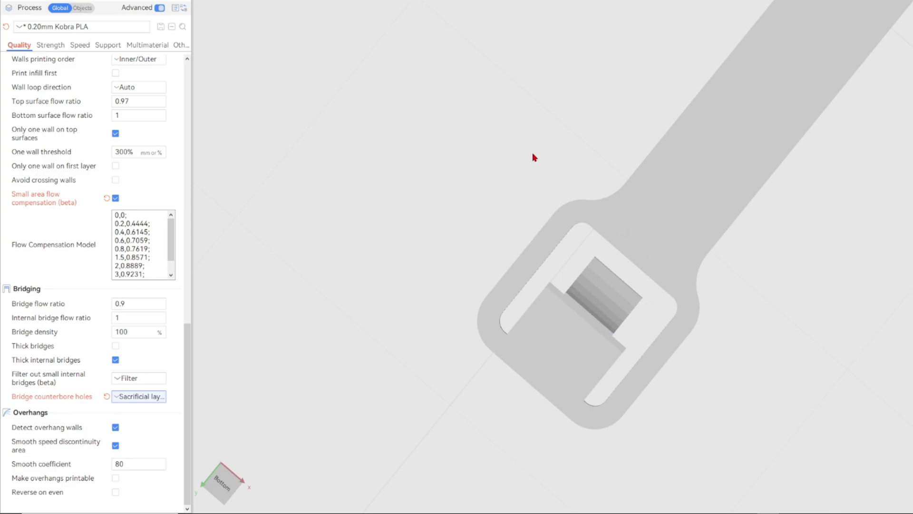
pyautogui.moveTo(532, 153); pyautogui.dragTo(530, 228)
pyautogui.scroll(-10, 566, 172)
pyautogui.moveTo(565, 173)
pyautogui.mouseDown()
pyautogui.moveTo(615, 157)
pyautogui.moveTo(563, 180)
pyautogui.mouseUp()
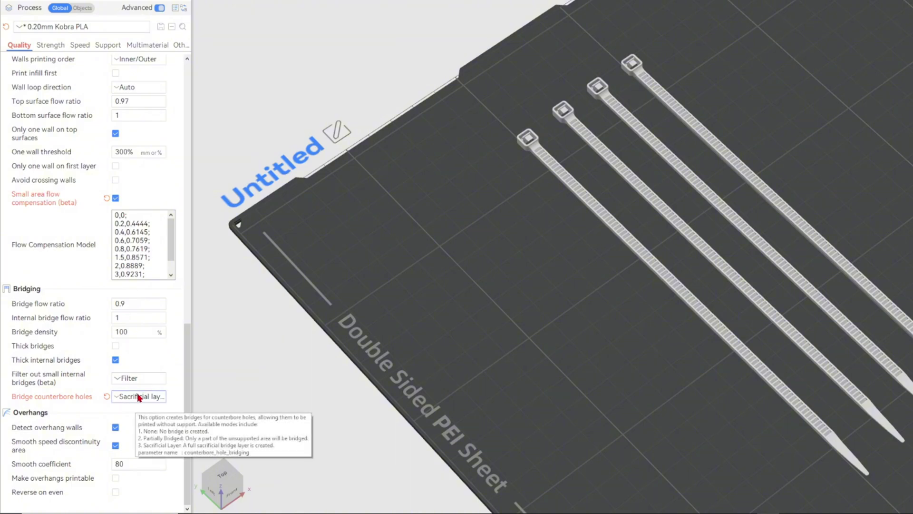
# Step: Open the Strength settings covering walls, top/bottom shells and infill
pyautogui.click(51, 46)
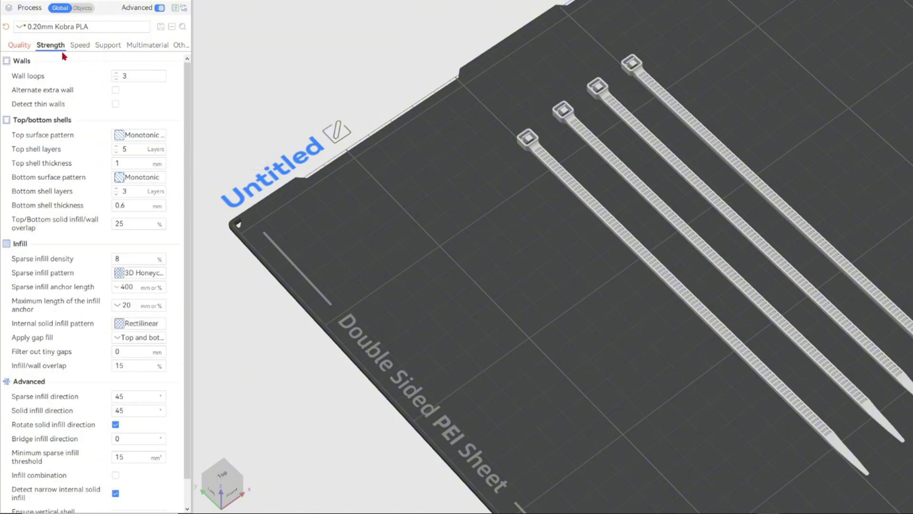
pyautogui.scroll(3, 414, 41)
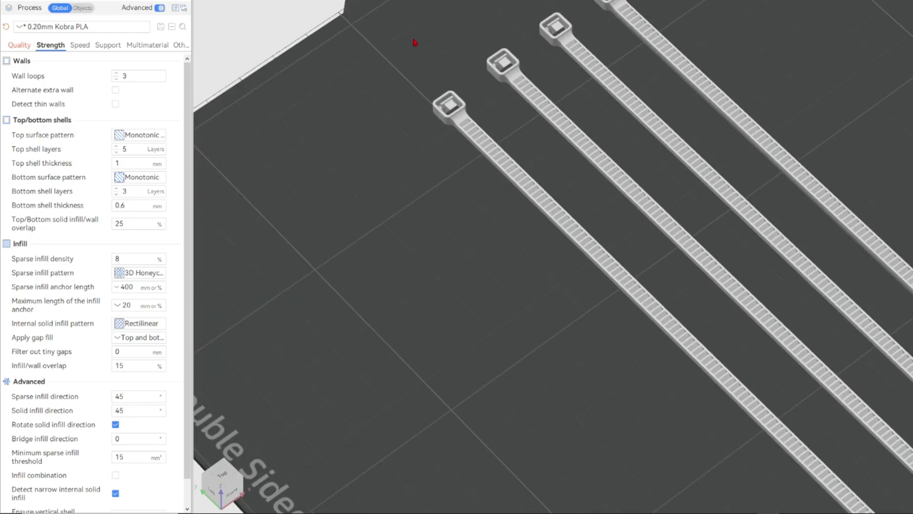
pyautogui.scroll(-3, 370, 19)
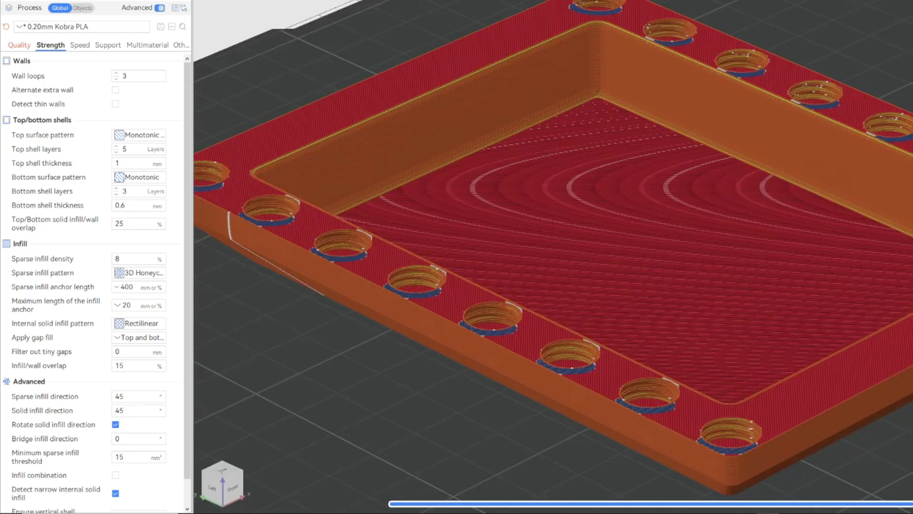
# Step: Set the wall loops to 8 and inspect the thickened walls along the tray's rim in the sliced preview
pyautogui.scroll(5, 546, 45)
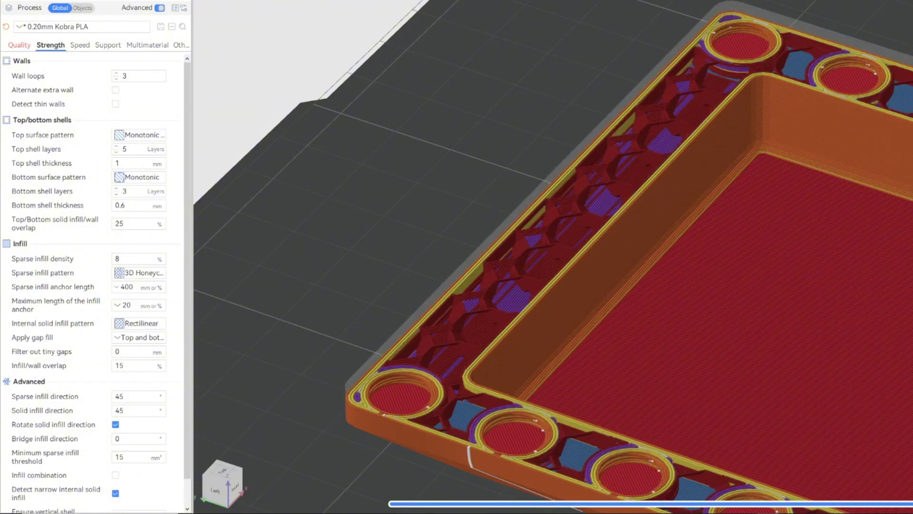
pyautogui.scroll(2, 585, 172)
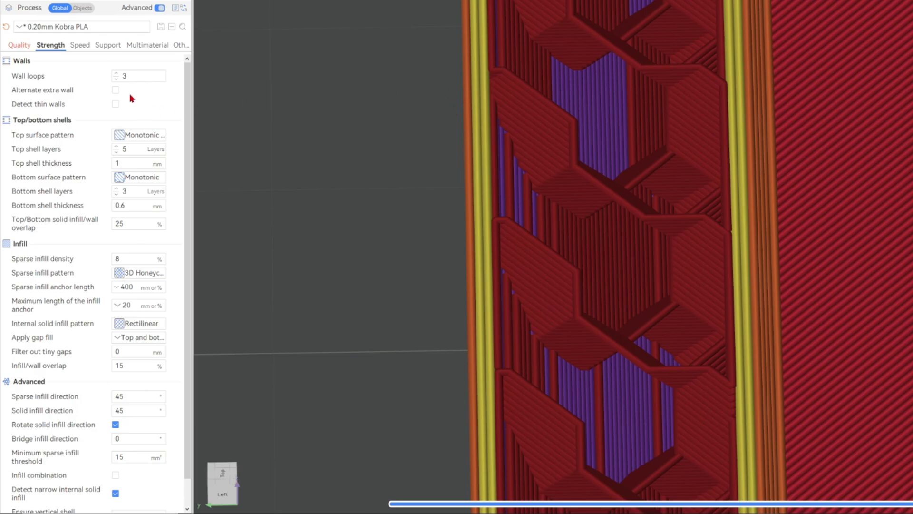
pyautogui.doubleClick(125, 76)
pyautogui.write('8')
pyautogui.press('Return')
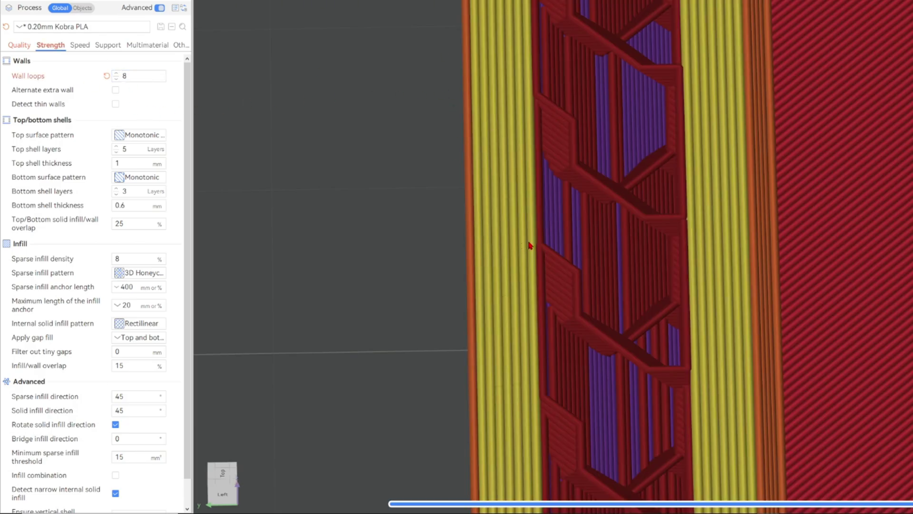
pyautogui.scroll(-6, 555, 119)
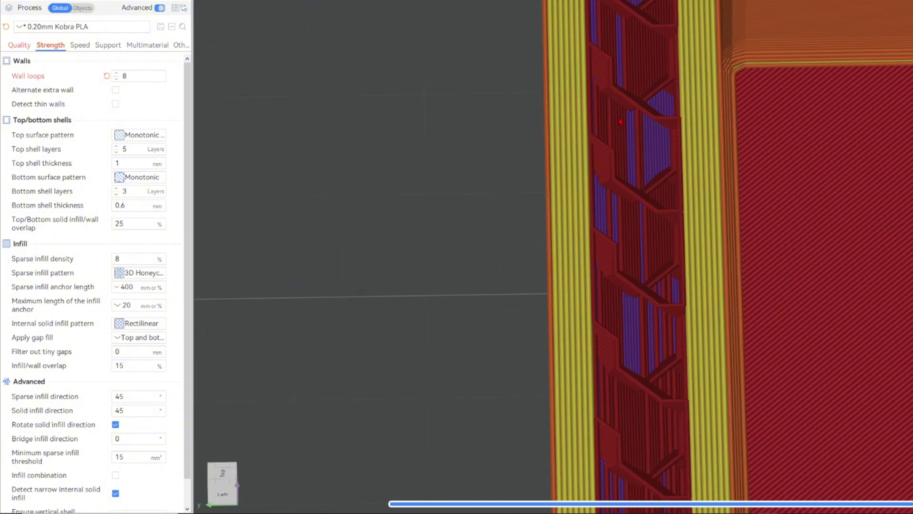
pyautogui.moveTo(672, 29)
pyautogui.mouseDown()
pyautogui.moveTo(627, 16)
pyautogui.moveTo(646, 47)
pyautogui.moveTo(657, 32)
pyautogui.mouseUp()
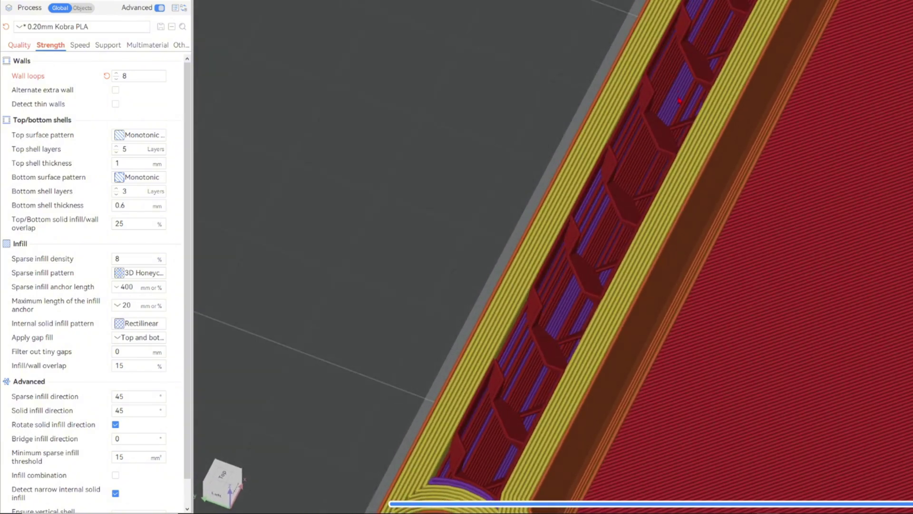
pyautogui.moveTo(699, 78); pyautogui.dragTo(683, 103)
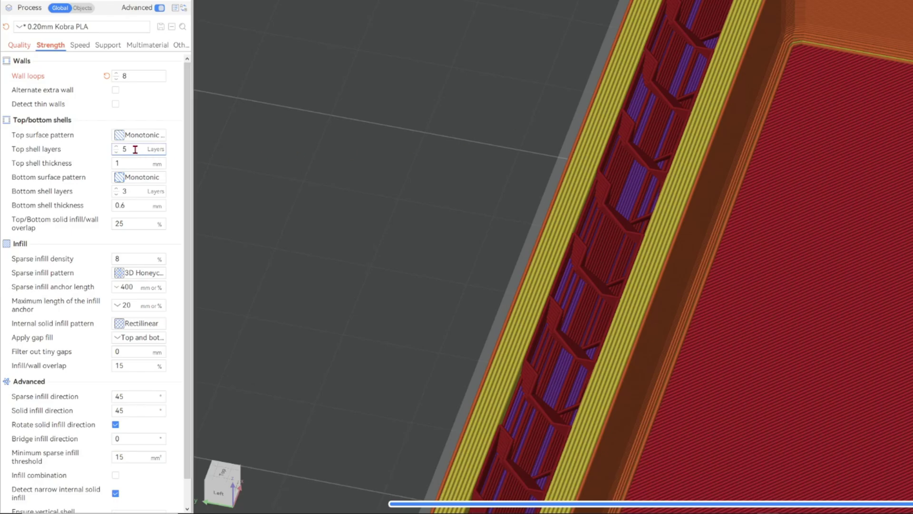
# Step: Reset the wall loops to 3 and choose Monotonic line as the top surface pattern
pyautogui.click(106, 77)
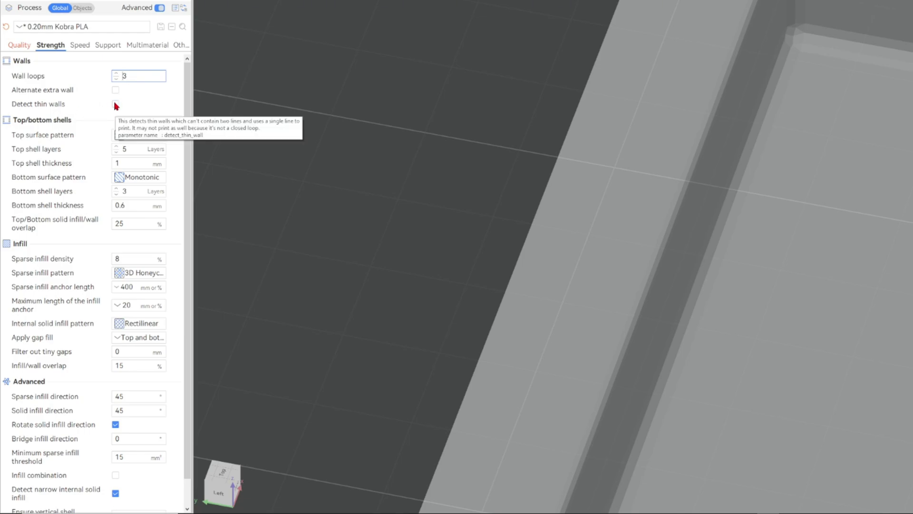
pyautogui.scroll(-1, 115, 106)
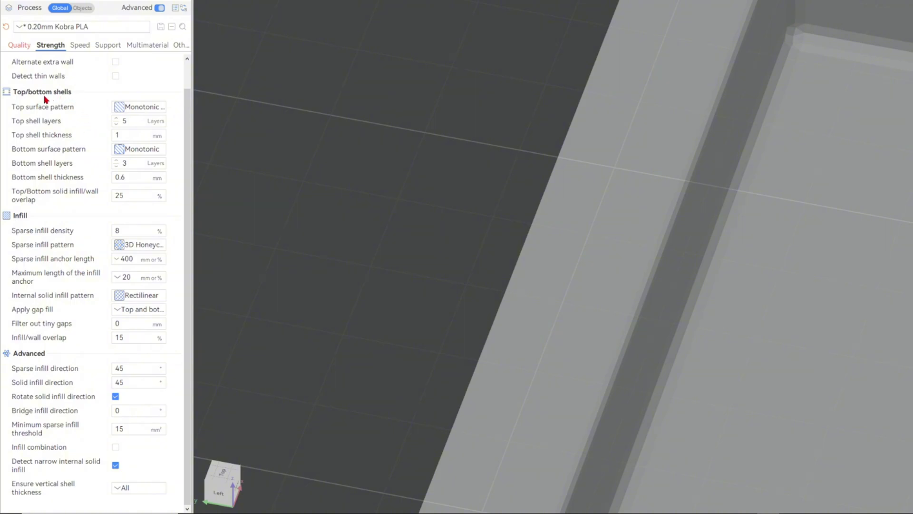
pyautogui.click(129, 114)
pyautogui.click(152, 169)
# Step: Lower the sliced preview to the solid layers in the tray's floor and examine their lines up close
pyautogui.scroll(-6, 686, 57)
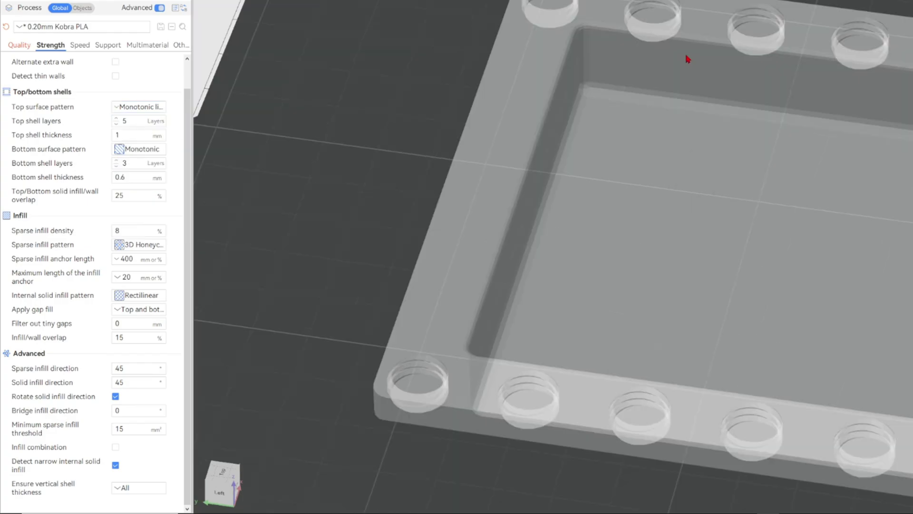
pyautogui.scroll(-3, 821, 24)
pyautogui.moveTo(808, 6); pyautogui.dragTo(808, 15)
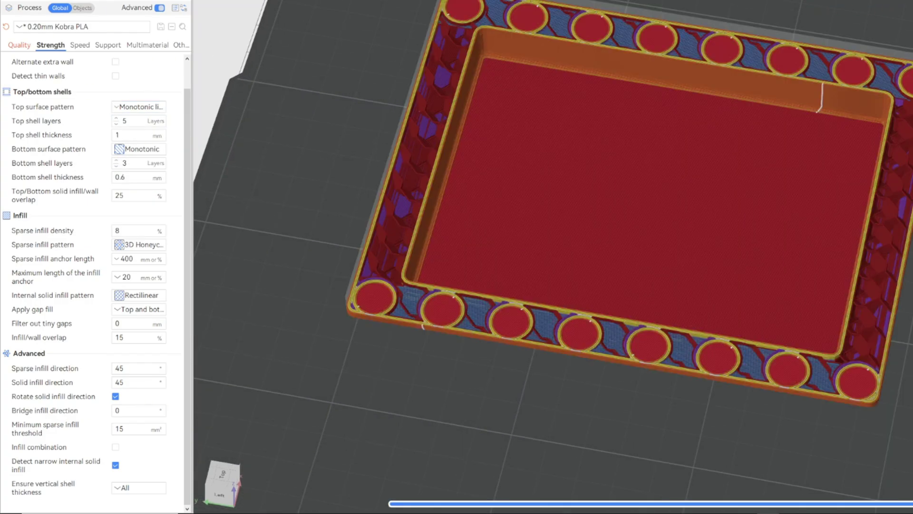
pyautogui.moveTo(912, 285); pyautogui.dragTo(912, 423)
pyautogui.scroll(8, 774, 259)
pyautogui.scroll(5, 774, 259)
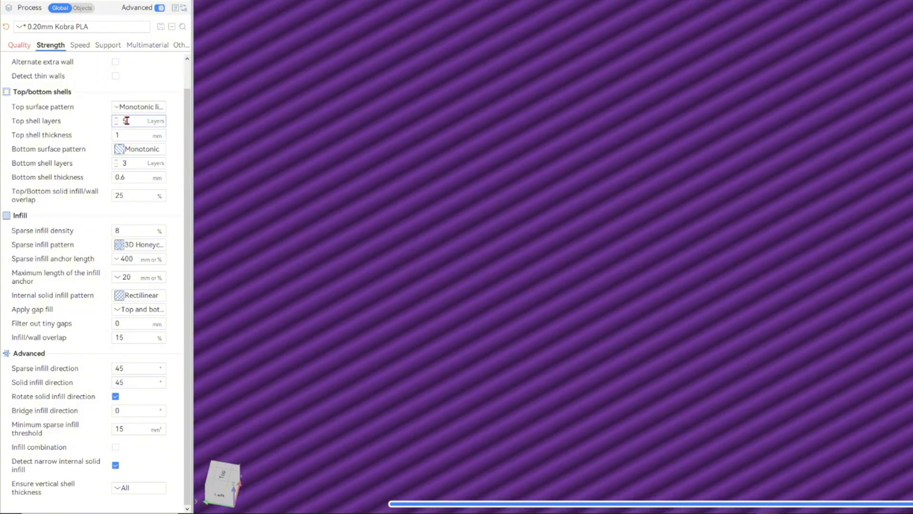
pyautogui.scroll(-5, 553, 257)
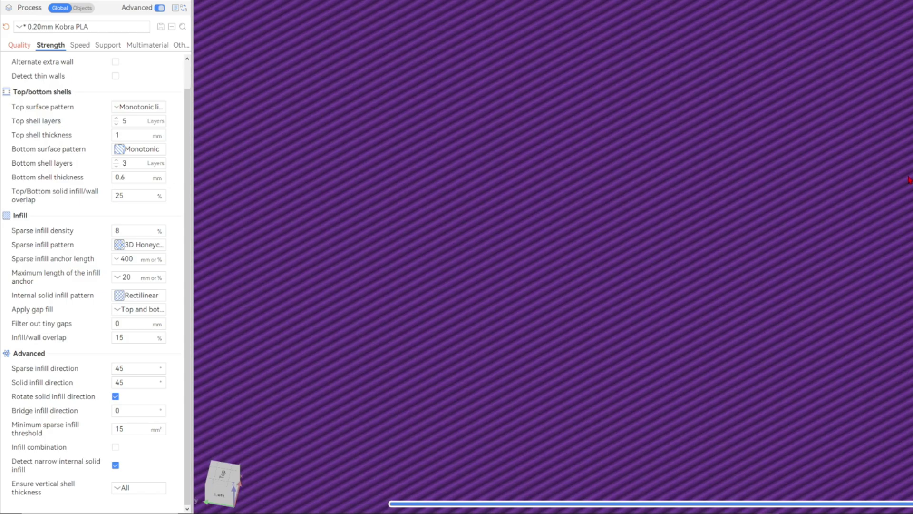
pyautogui.scroll(-10, 553, 257)
# Step: Step up through the preview layers to the finished tray and examine the monotonic lines on its floor surface
pyautogui.press('Up')
pyautogui.press('Up')
pyautogui.press('Up')
pyautogui.press('Up')
pyautogui.press('Up')
pyautogui.press('Up')
pyautogui.press('Up')
pyautogui.press('Up')
pyautogui.press('Up')
pyautogui.press('Up')
pyautogui.press('Up')
pyautogui.press('Up')
pyautogui.press('Up')
pyautogui.press('Up')
pyautogui.press('Up')
pyautogui.press('Up')
pyautogui.press('Up')
pyautogui.press('Up')
pyautogui.press('Up')
pyautogui.press('Up')
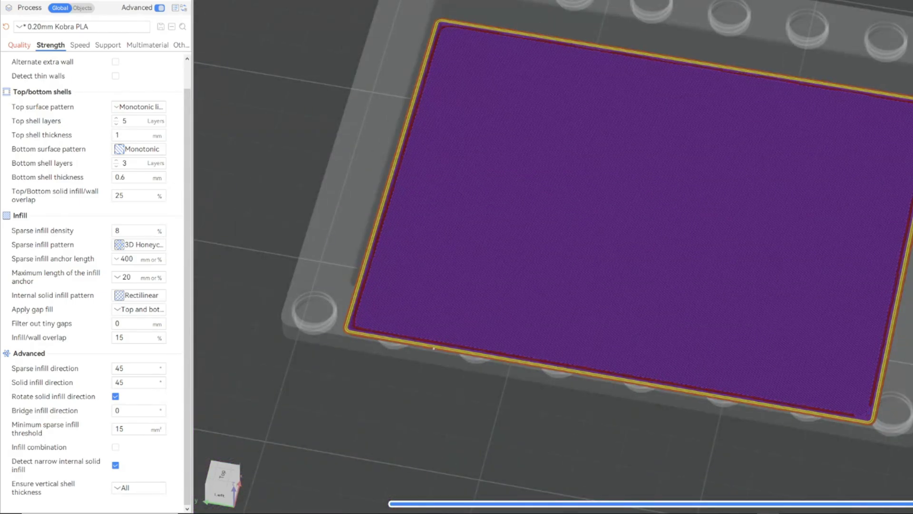
pyautogui.scroll(10, 553, 257)
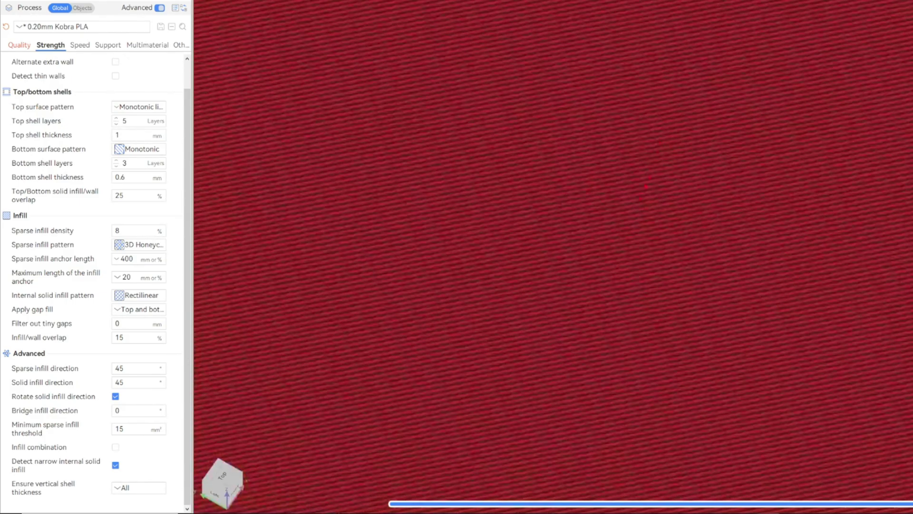
pyautogui.scroll(-5, 723, 164)
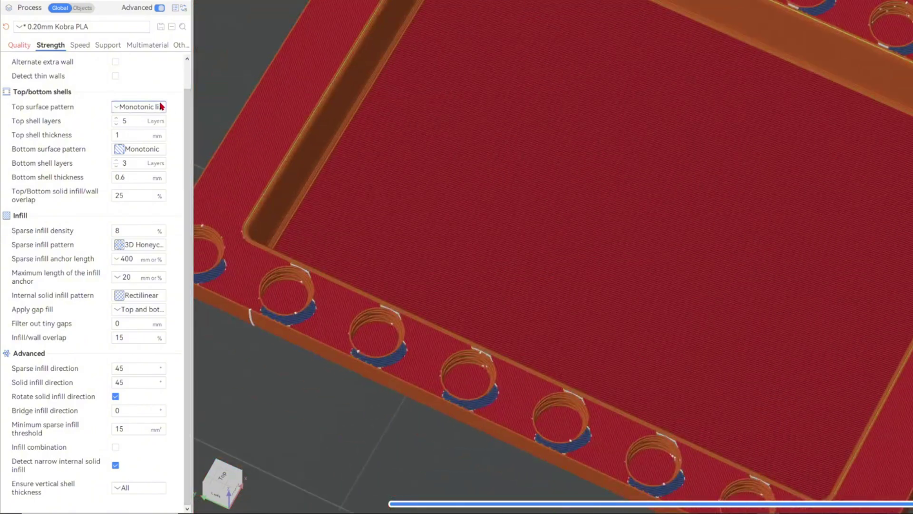
# Step: Set the top surface pattern to Concentric and the bottom surface pattern to Archimedean Chords
pyautogui.click(160, 107)
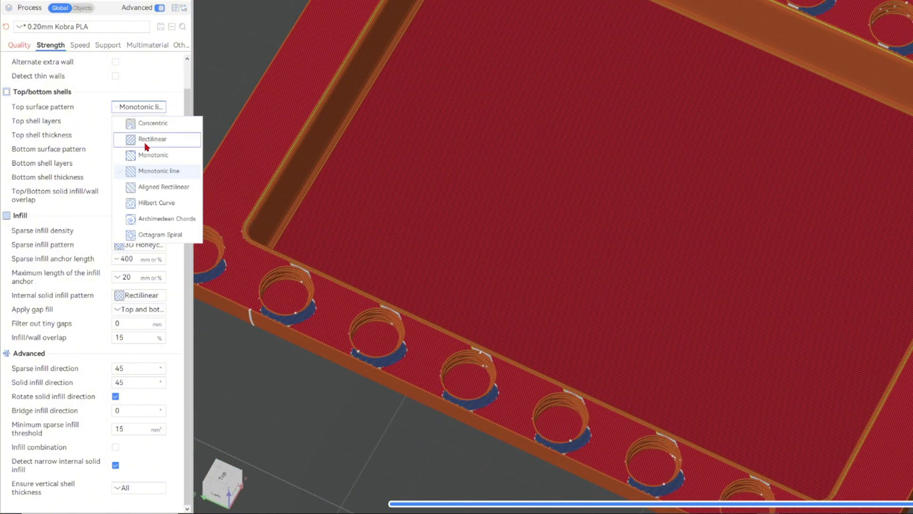
pyautogui.click(155, 125)
pyautogui.click(124, 149)
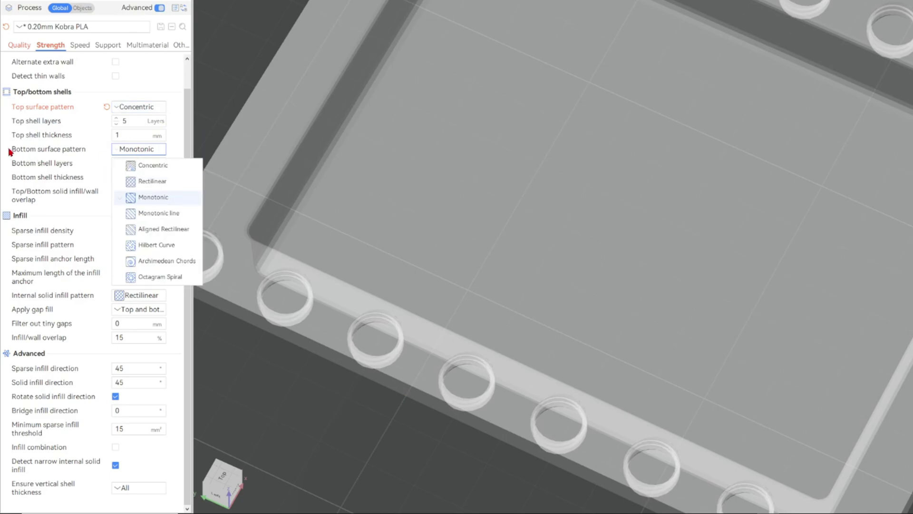
pyautogui.click(175, 261)
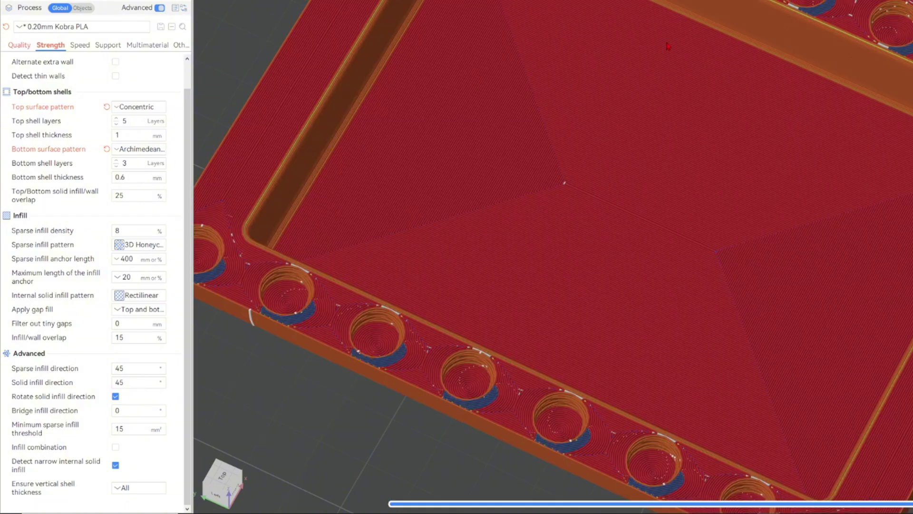
# Step: Examine the concentric top surface of the tray's floor from several angles in the sliced preview
pyautogui.moveTo(671, 95); pyautogui.dragTo(693, 136)
pyautogui.scroll(5, 648, 161)
pyautogui.scroll(-5, 666, 175)
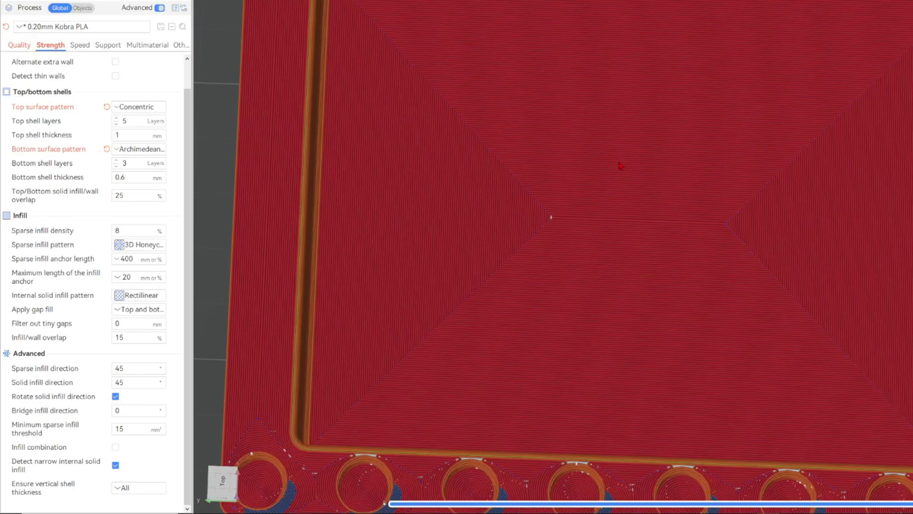
pyautogui.moveTo(475, 173); pyautogui.dragTo(574, 216)
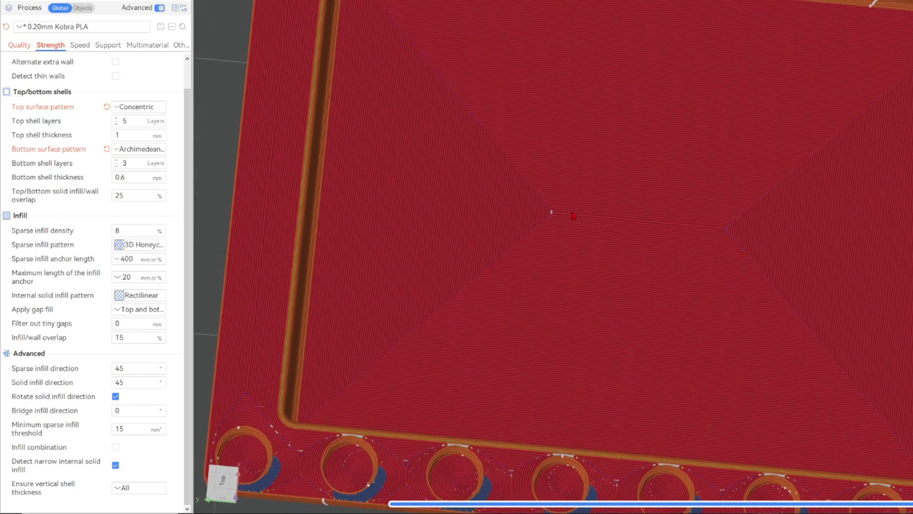
pyautogui.moveTo(655, 195); pyautogui.dragTo(645, 176)
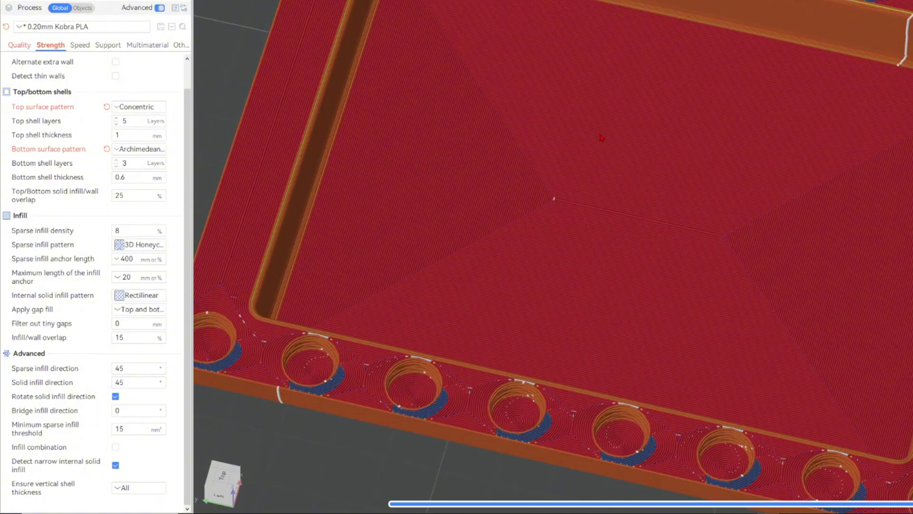
pyautogui.moveTo(583, 70); pyautogui.dragTo(597, 77)
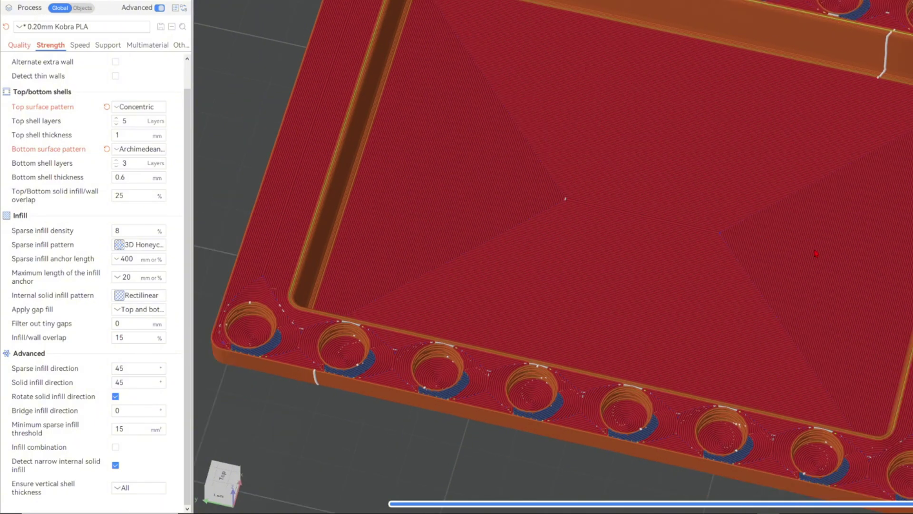
pyautogui.moveTo(816, 256); pyautogui.dragTo(851, 362)
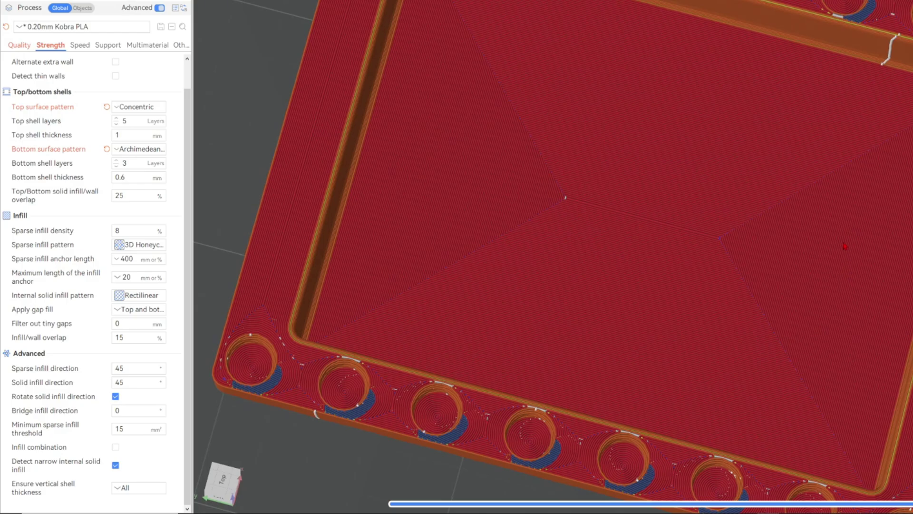
pyautogui.moveTo(837, 241); pyautogui.dragTo(612, 223)
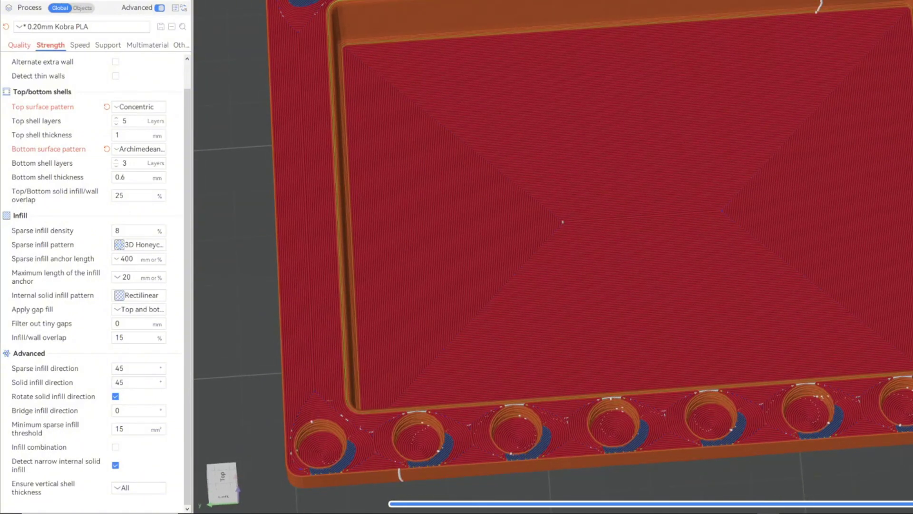
# Step: Step the preview down to the tray's bottom layer and examine the Archimedean Chords spiral up close
pyautogui.press('Down')
pyautogui.press('Down')
pyautogui.press('Down')
pyautogui.press('Down')
pyautogui.press('Down')
pyautogui.press('Down')
pyautogui.press('Down')
pyautogui.press('Down')
pyautogui.press('Down')
pyautogui.press('Down')
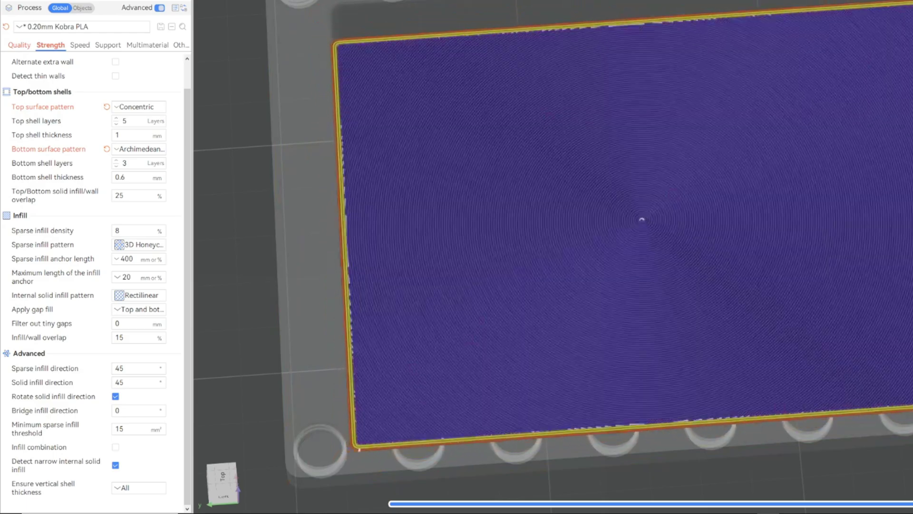
pyautogui.scroll(5, 652, 198)
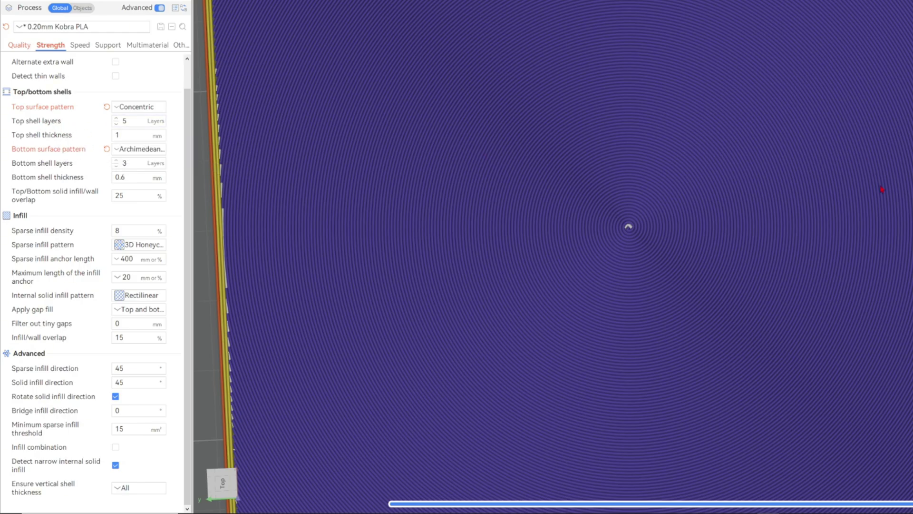
# Step: Return to the tray's upper layers and compare the solid shell layers with the infill beneath them in the rim
pyautogui.press('Down')
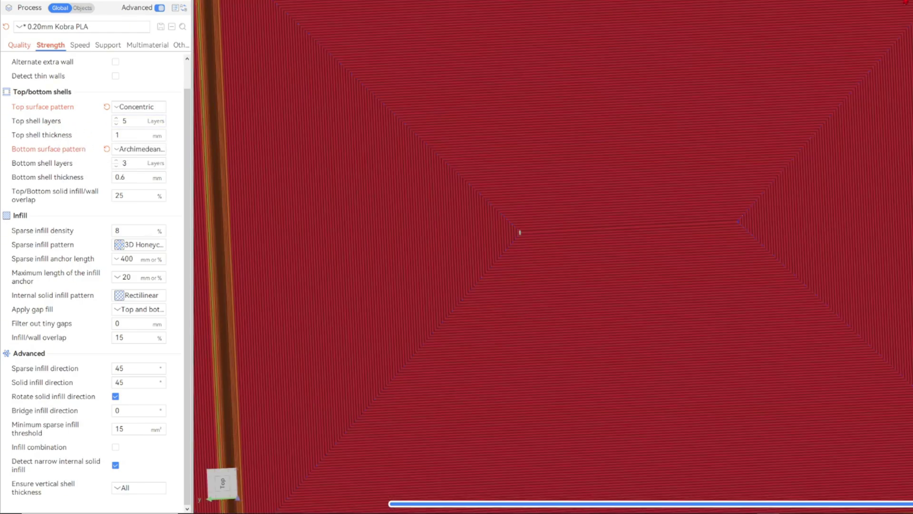
pyautogui.scroll(-5, 520, 230)
pyautogui.moveTo(656, 147); pyautogui.dragTo(827, 83)
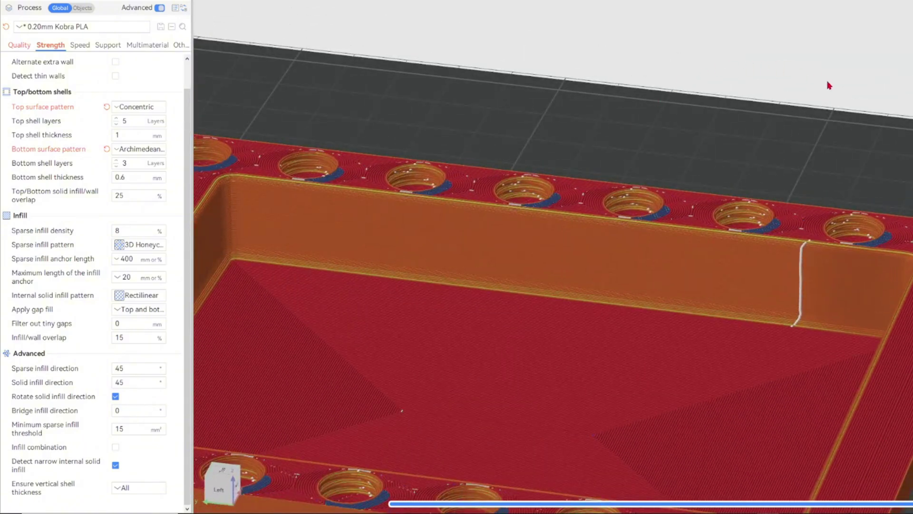
pyautogui.press('Up')
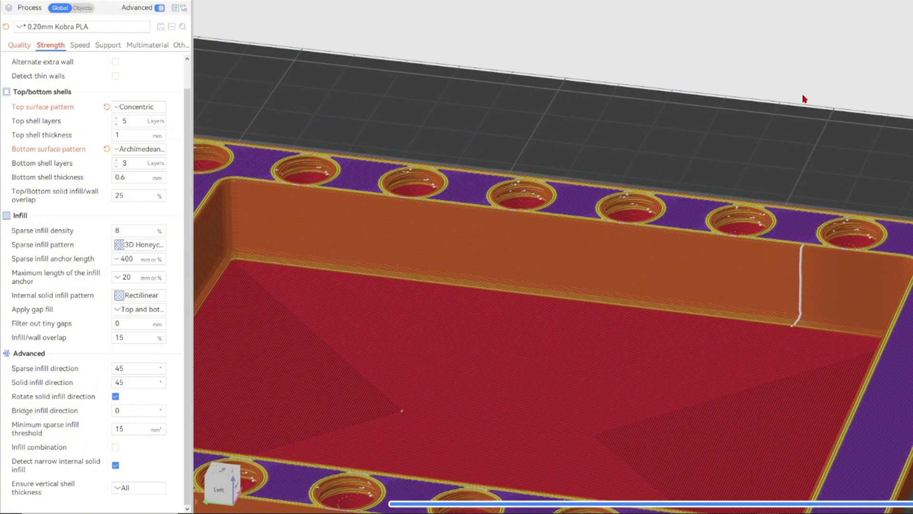
pyautogui.moveTo(801, 97); pyautogui.dragTo(745, 145)
pyautogui.moveTo(747, 146); pyautogui.dragTo(659, 85, button='right')
pyautogui.moveTo(774, 84); pyautogui.dragTo(696, 39, button='right')
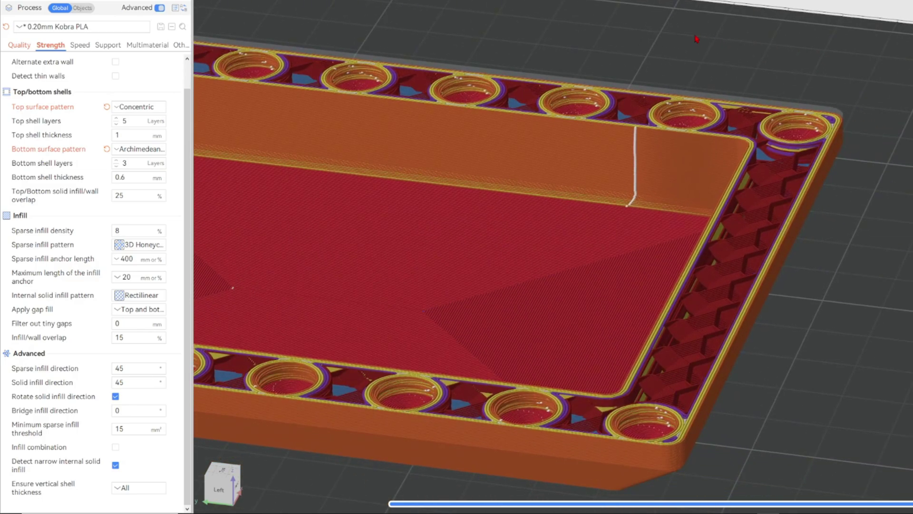
pyautogui.scroll(3, 697, 50)
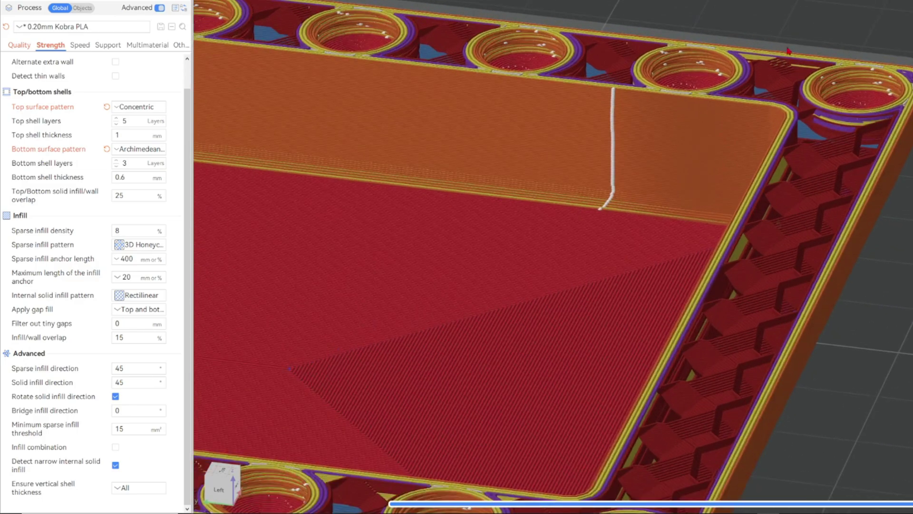
pyautogui.press('Up')
pyautogui.press('Up')
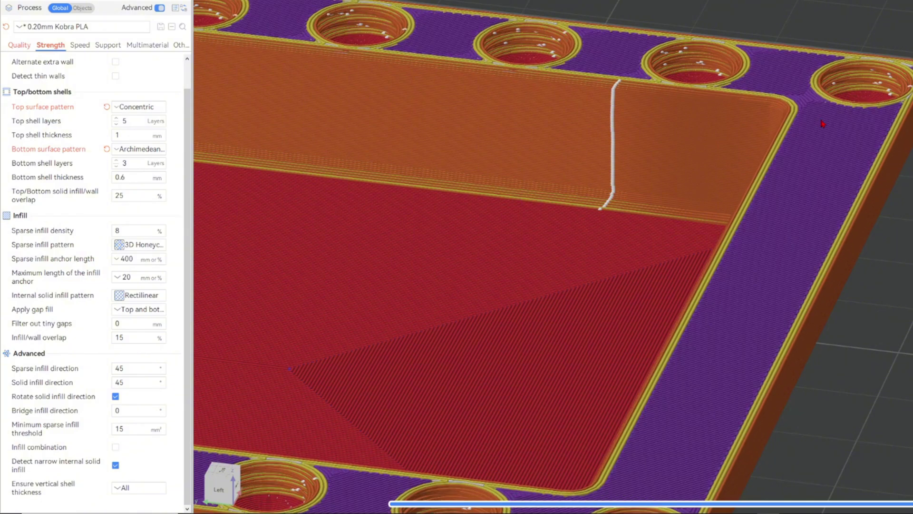
# Step: Examine the tray's bottom surface layer and the internal solid infill directly above it up close
pyautogui.press('Up')
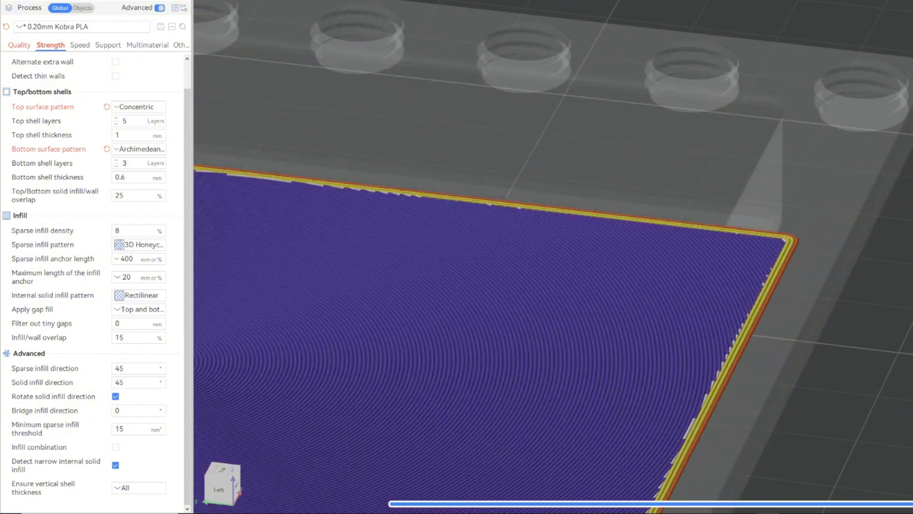
pyautogui.moveTo(793, 268); pyautogui.dragTo(910, 128, button='right')
pyautogui.scroll(-3, 774, 137)
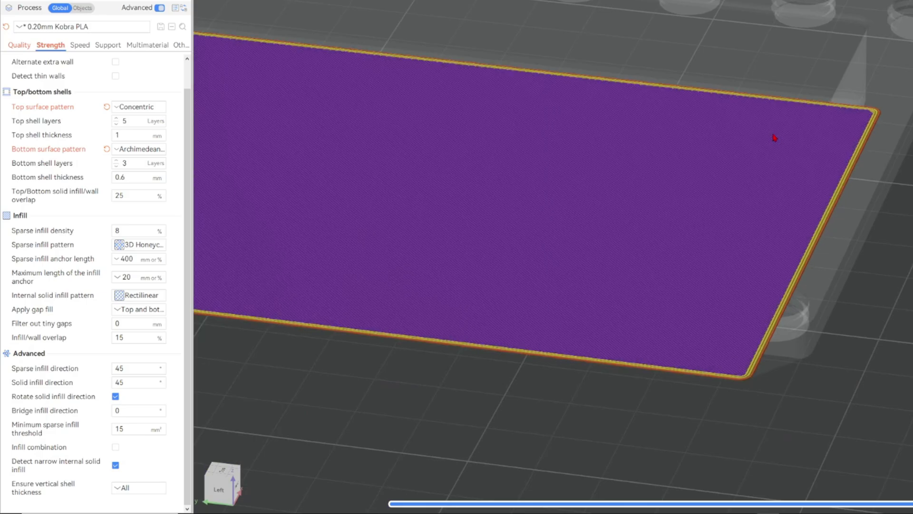
pyautogui.scroll(6, 791, 212)
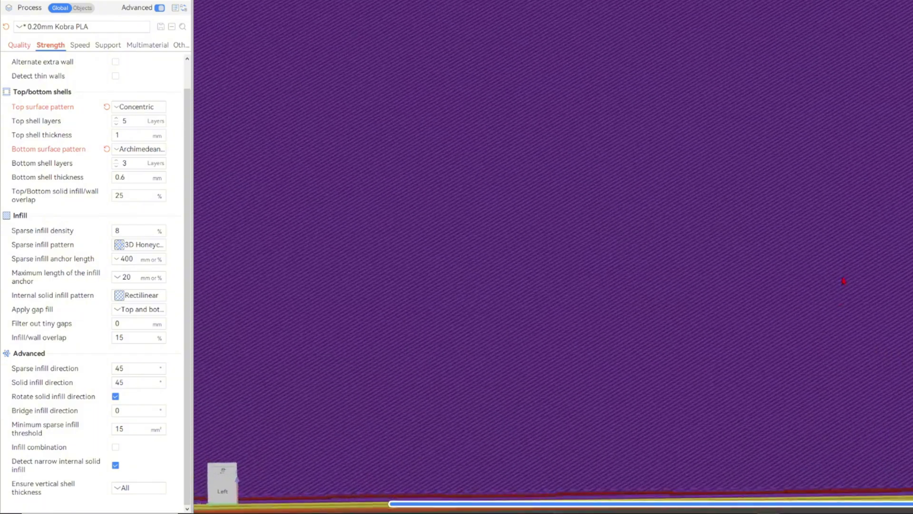
# Step: Return the preview to the tray floor's concentric top surface and examine it together with the rim's corner up close
pyautogui.scroll(5, 844, 281)
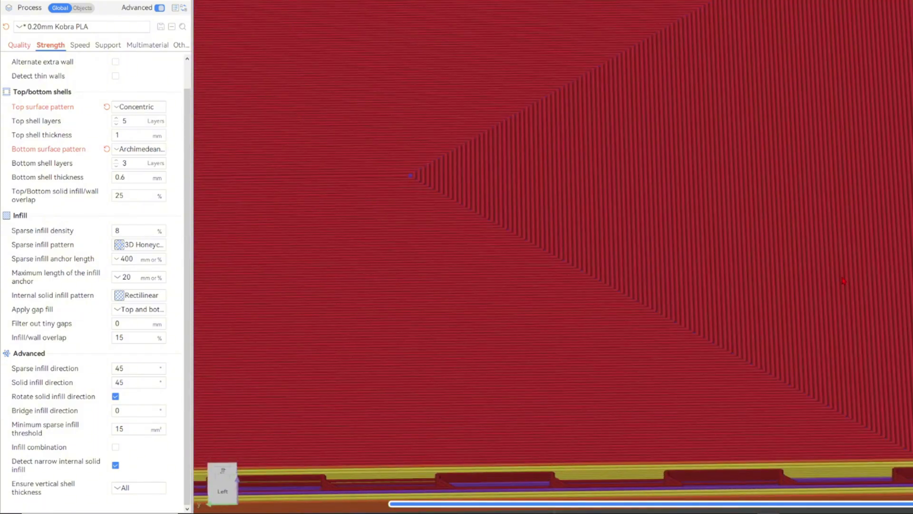
pyautogui.scroll(-5, 843, 281)
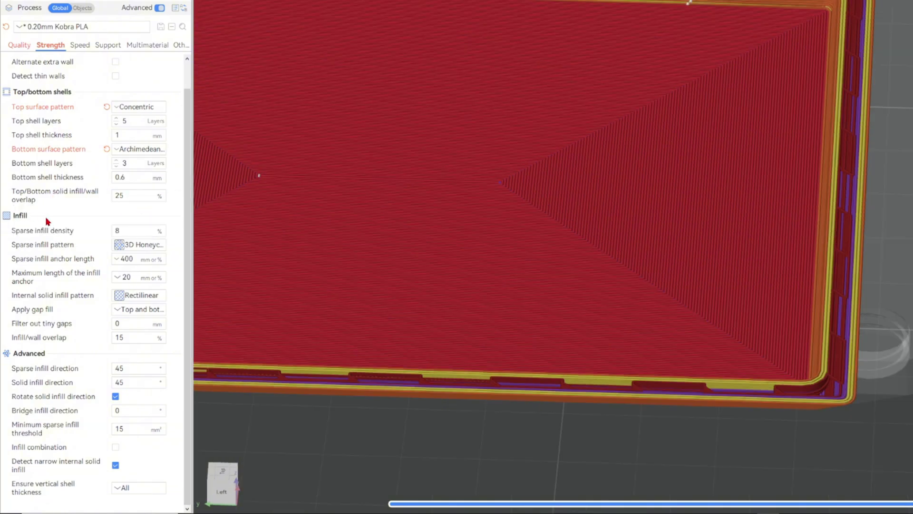
pyautogui.scroll(-1, 723, 61)
pyautogui.moveTo(730, 66); pyautogui.dragTo(594, 184, button='right')
pyautogui.scroll(1, 595, 184)
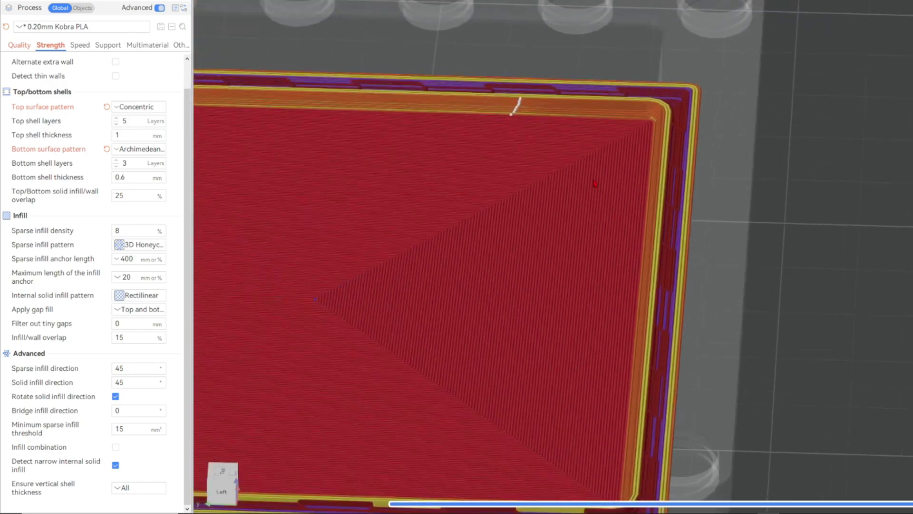
pyautogui.scroll(8, 594, 184)
pyautogui.moveTo(594, 184); pyautogui.dragTo(712, 253)
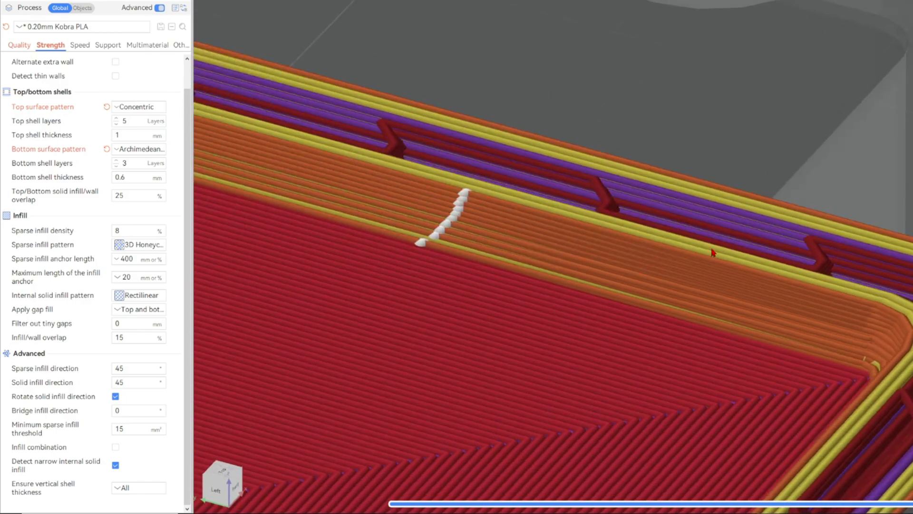
# Step: Raise the preview by several layers and examine the sparse infill forming inside the rim's corner
pyautogui.scroll(-2, 713, 253)
pyautogui.press('Up')
pyautogui.press('Up')
pyautogui.press('Up')
pyautogui.press('Up')
pyautogui.press('Up')
pyautogui.press('Up')
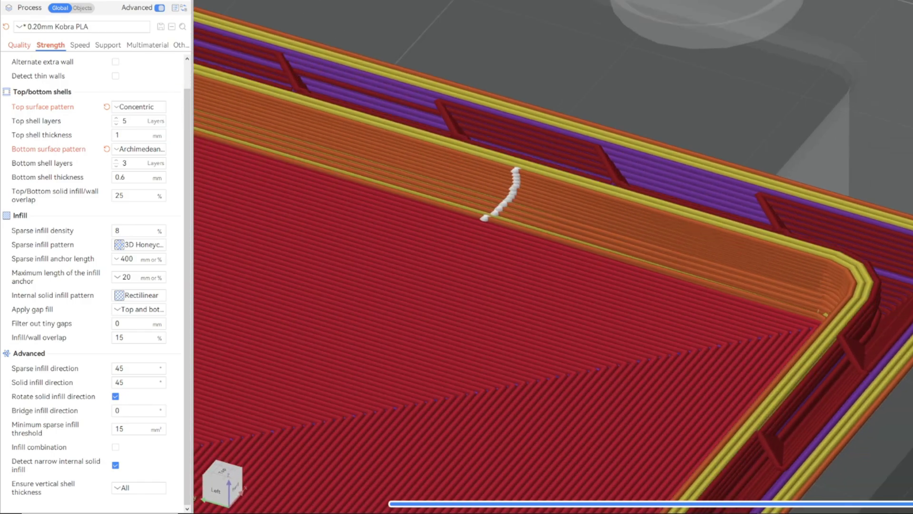
pyautogui.moveTo(814, 235); pyautogui.dragTo(742, 138)
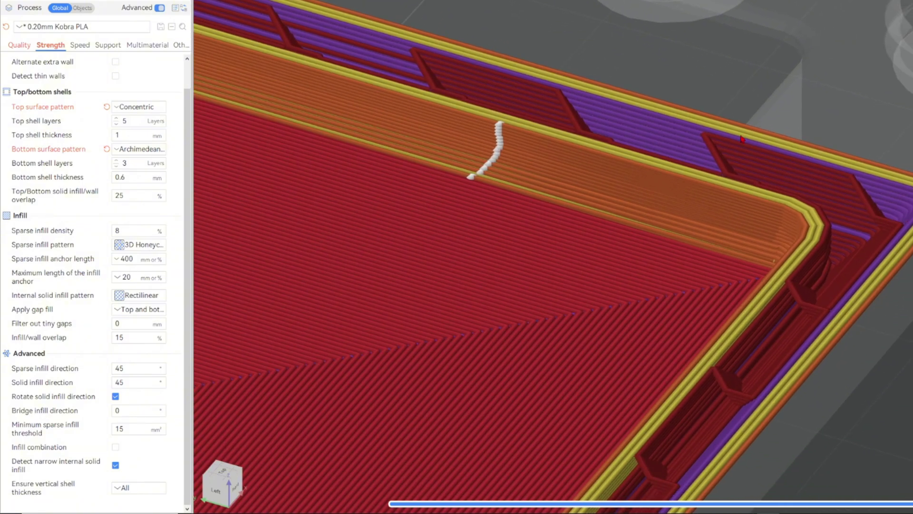
# Step: Review the sparse infill pattern options, keep 3D Honeycomb, and view the rim from another angle
pyautogui.click(139, 244)
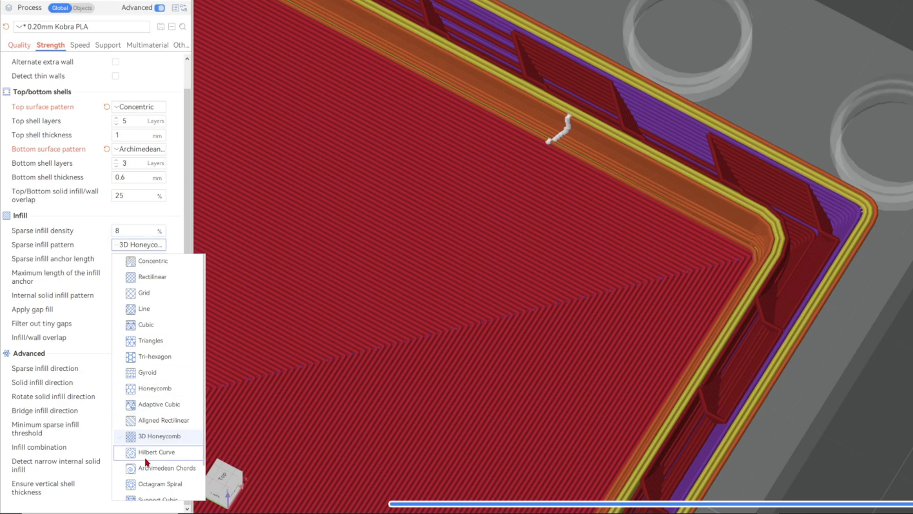
pyautogui.click(154, 437)
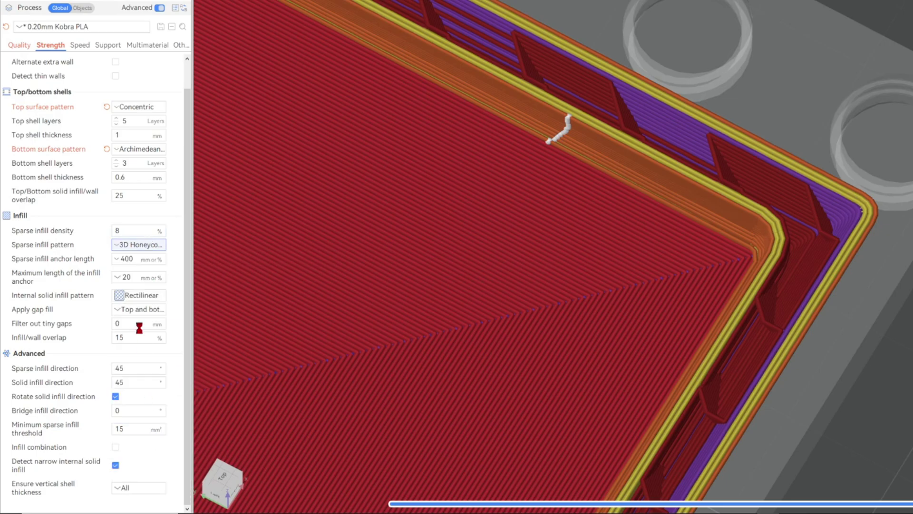
pyautogui.click(136, 243)
pyautogui.scroll(-3, 483, 147)
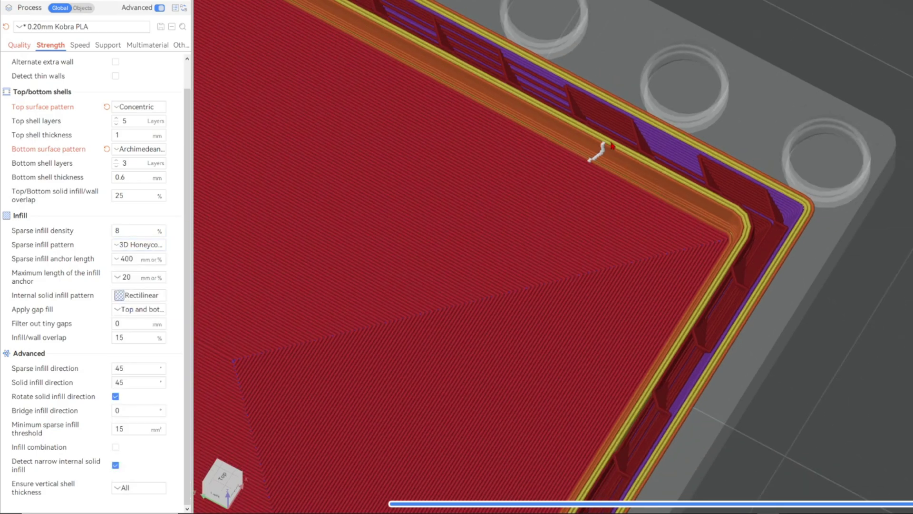
pyautogui.moveTo(661, 155); pyautogui.dragTo(671, 208)
pyautogui.moveTo(660, 172); pyautogui.dragTo(687, 117)
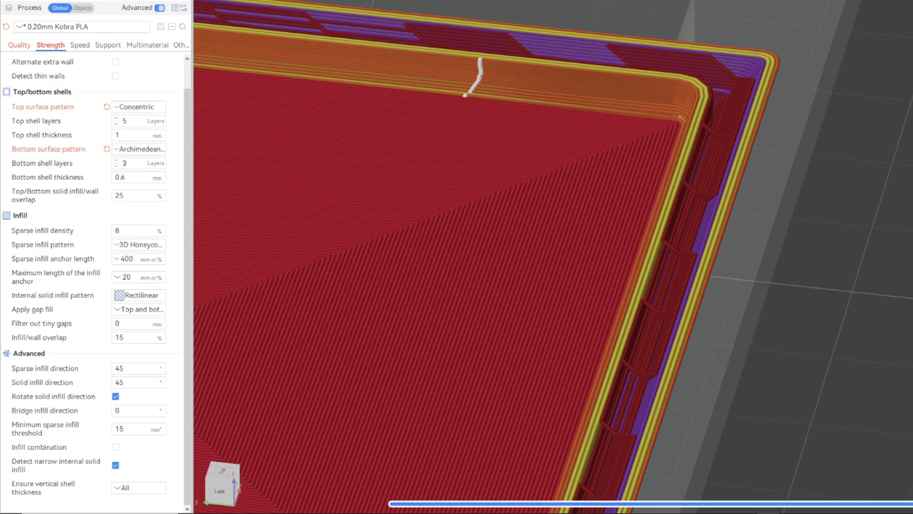
# Step: Raise the preview further through the rim's layers and examine the honeycomb infill all around the tray
pyautogui.press('Up')
pyautogui.press('Up')
pyautogui.press('Up')
pyautogui.press('Up')
pyautogui.press('Up')
pyautogui.press('Up')
pyautogui.press('Up')
pyautogui.press('Up')
pyautogui.press('Up')
pyautogui.press('Up')
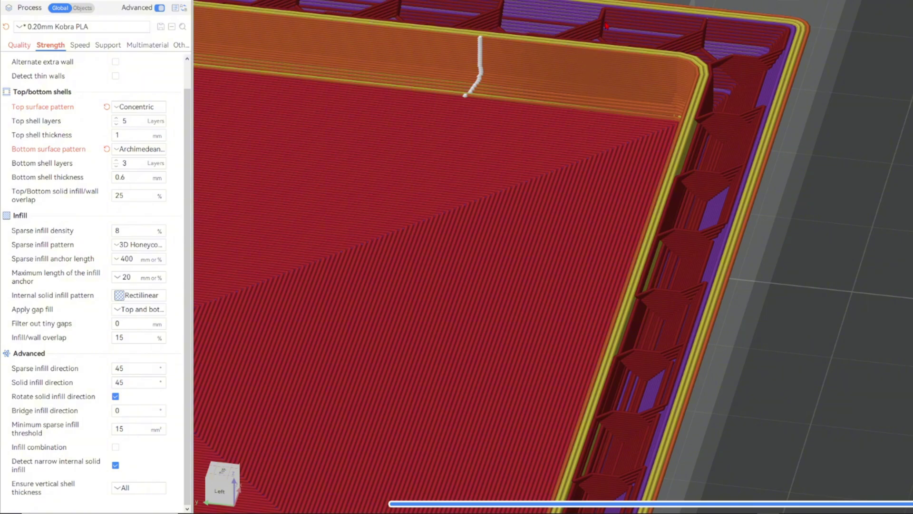
pyautogui.moveTo(774, 159); pyautogui.dragTo(776, 183)
pyautogui.moveTo(383, 123); pyautogui.dragTo(838, 140, button='right')
pyautogui.scroll(-3, 580, 144)
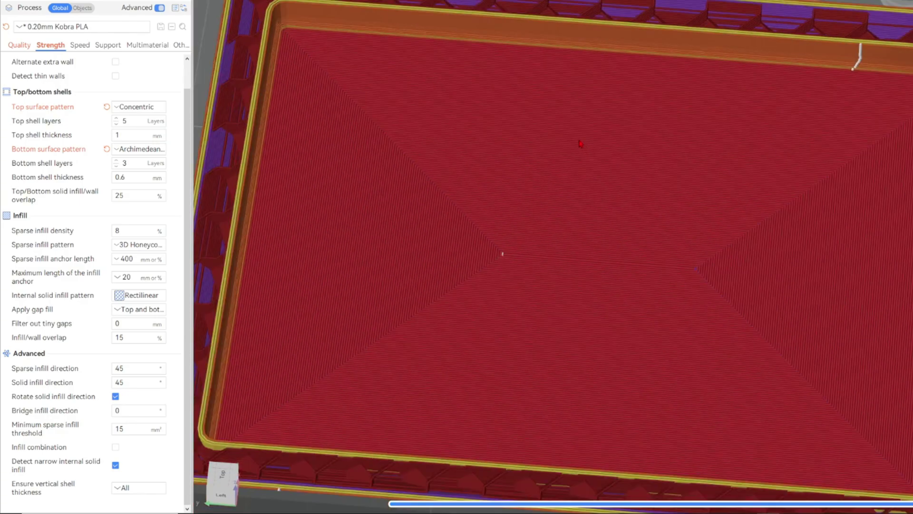
# Step: Set the sparse infill density to 100% and check the fill inside the rim across lower and higher layers
pyautogui.click(130, 231)
pyautogui.write('100')
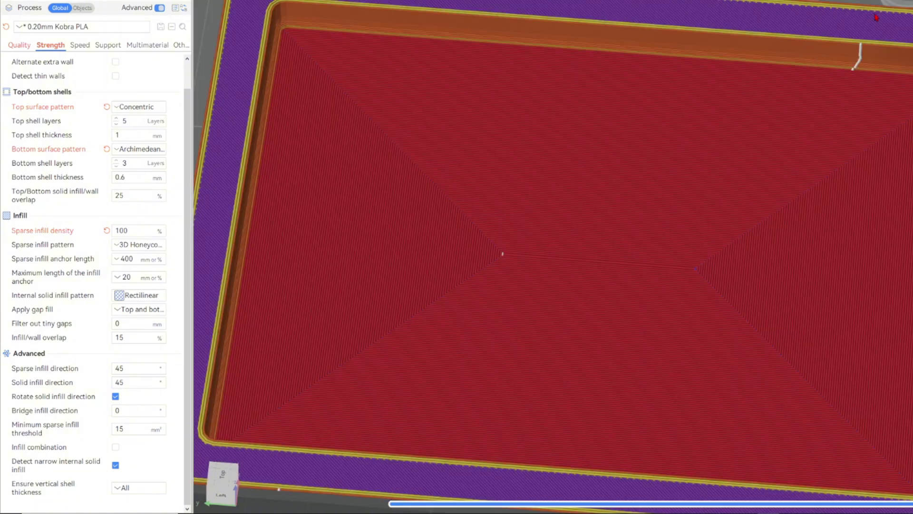
pyautogui.press('Down')
pyautogui.press('Down')
pyautogui.press('Down')
pyautogui.press('Down')
pyautogui.press('Down')
pyautogui.press('Down')
pyautogui.press('Down')
pyautogui.press('Down')
pyautogui.press('Up')
pyautogui.press('Up')
pyautogui.press('Up')
pyautogui.press('Up')
pyautogui.press('Up')
pyautogui.press('Up')
pyautogui.press('Up')
pyautogui.press('Up')
pyautogui.press('Up')
pyautogui.press('Up')
pyautogui.press('Up')
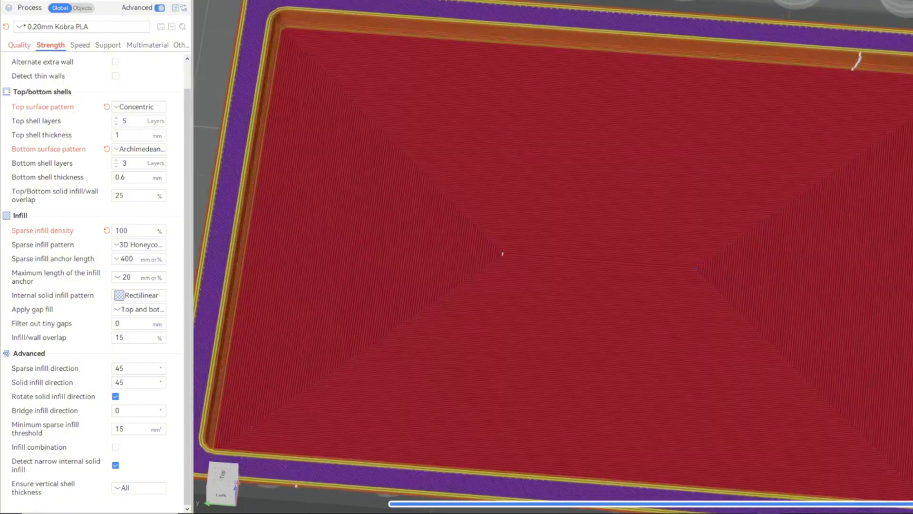
pyautogui.press('Up')
pyautogui.press('Up')
pyautogui.press('Up')
pyautogui.press('Up')
pyautogui.press('Up')
pyautogui.press('Up')
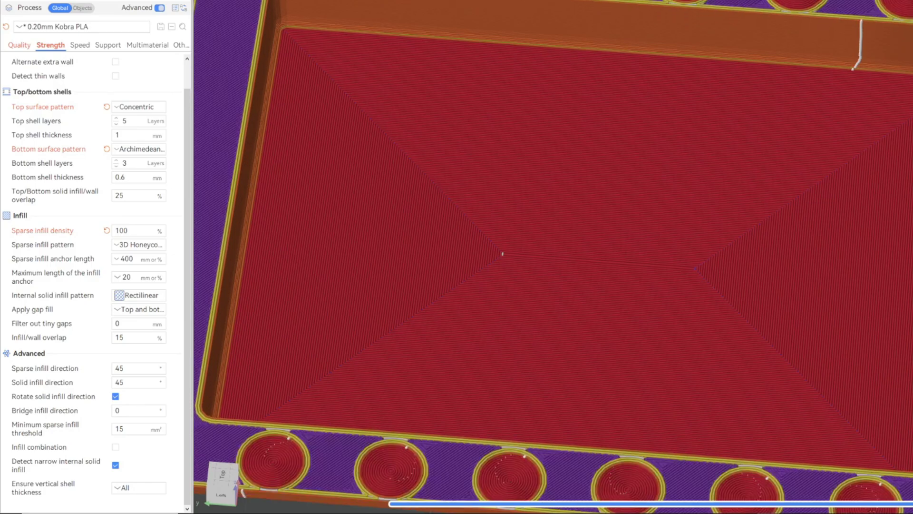
# Step: Set the sparse infill density back to 8%
pyautogui.scroll(1, 76, 143)
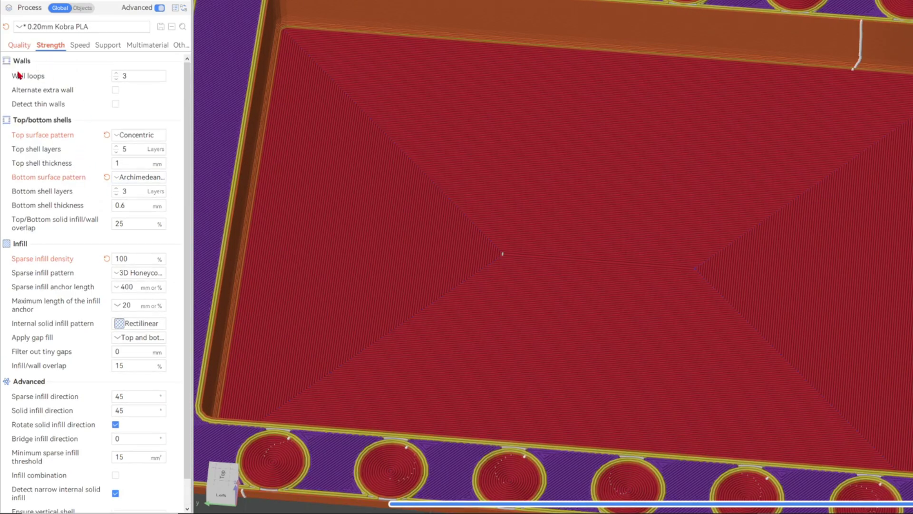
pyautogui.scroll(-1, 129, 92)
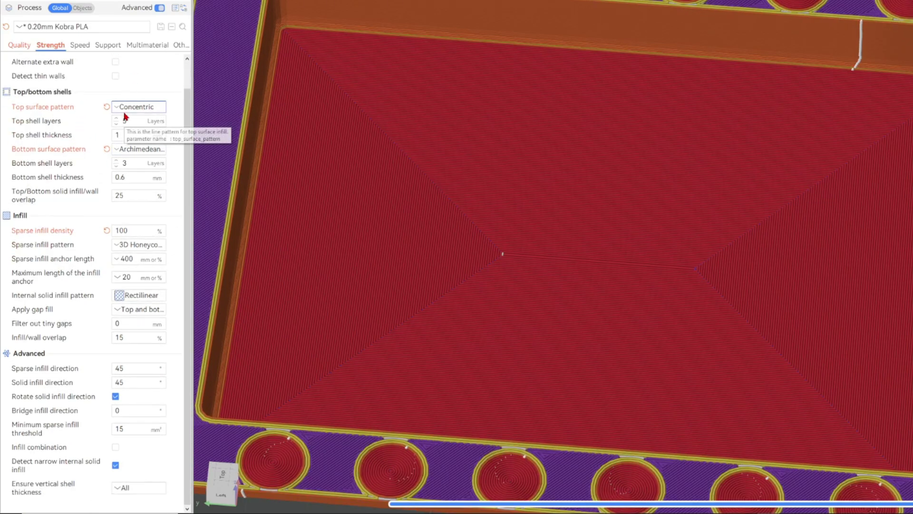
pyautogui.doubleClick(120, 229)
pyautogui.write('8')
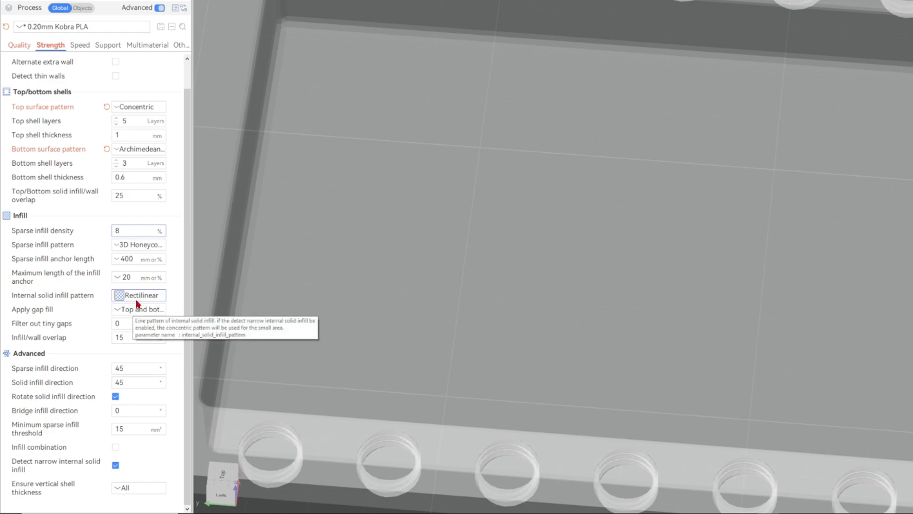
# Step: Review the internal solid infill pattern and gap fill options, keeping Rectilinear and Top and bottom surfaces
pyautogui.click(137, 297)
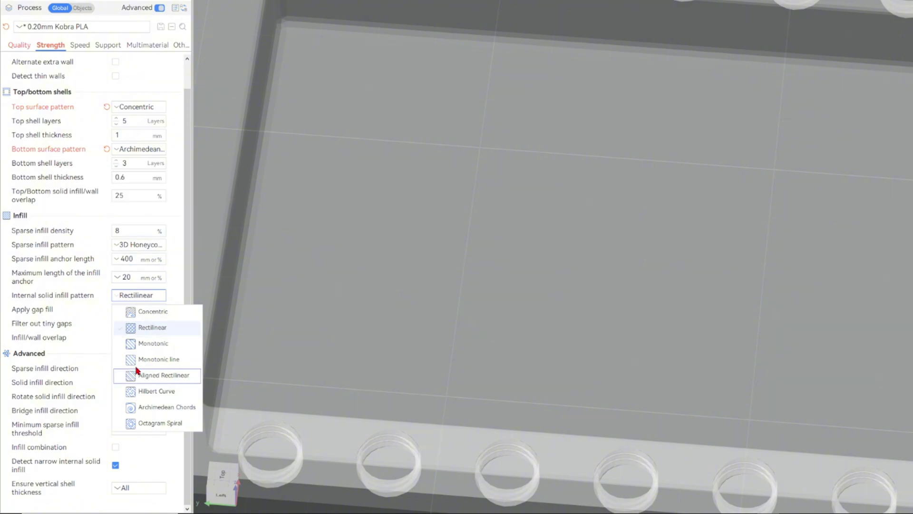
pyautogui.click(160, 332)
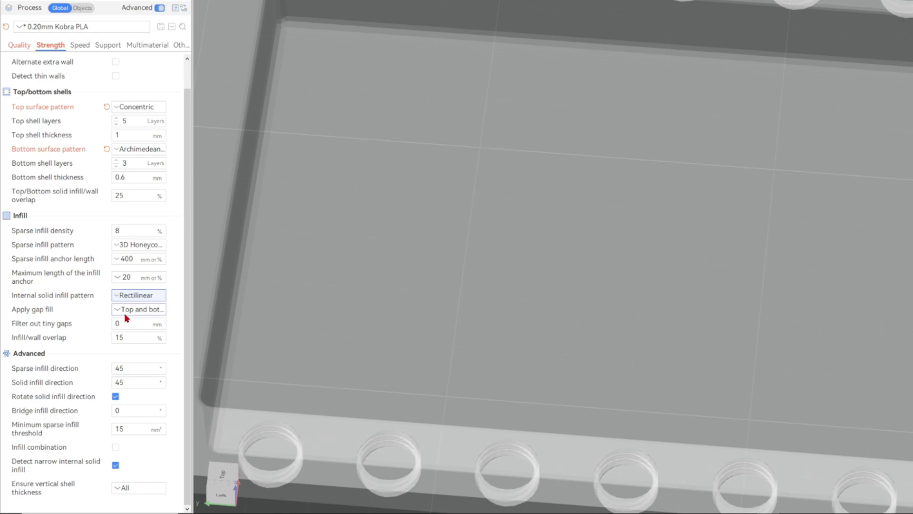
pyautogui.click(142, 310)
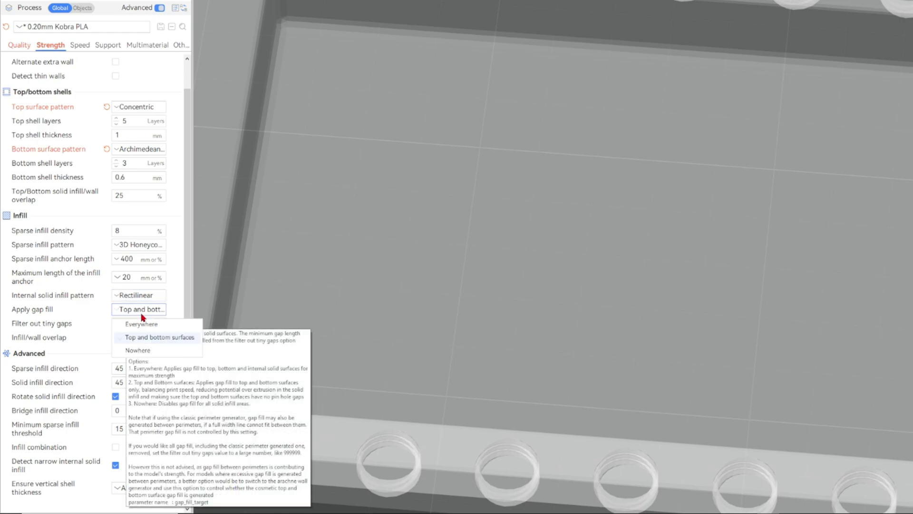
pyautogui.click(155, 342)
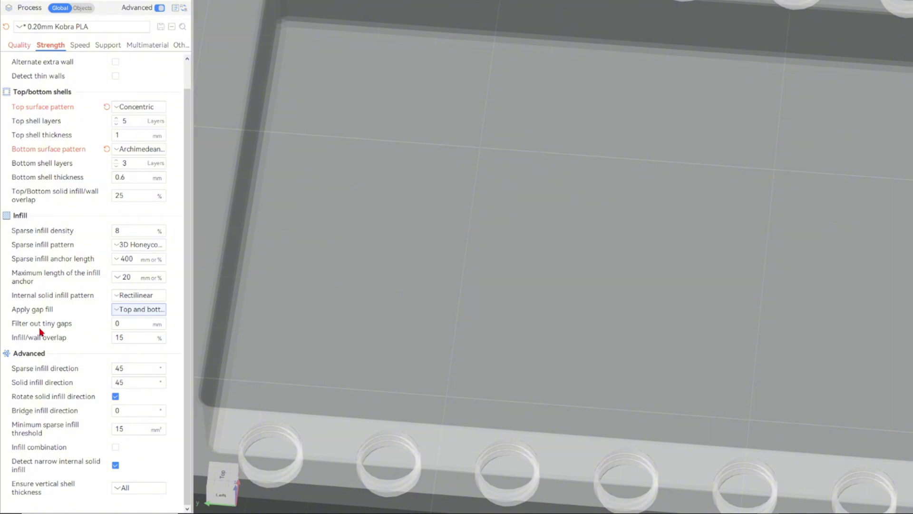
# Step: Point out the tiny gap filter and infill/wall overlap values without changing them
pyautogui.click(124, 323)
pyautogui.click(136, 323)
pyautogui.doubleClick(135, 324)
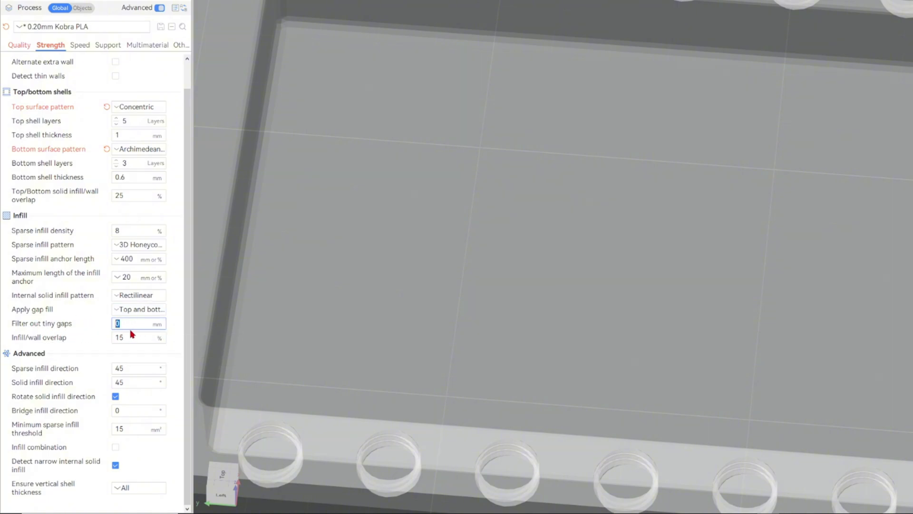
pyautogui.click(129, 329)
pyautogui.click(135, 337)
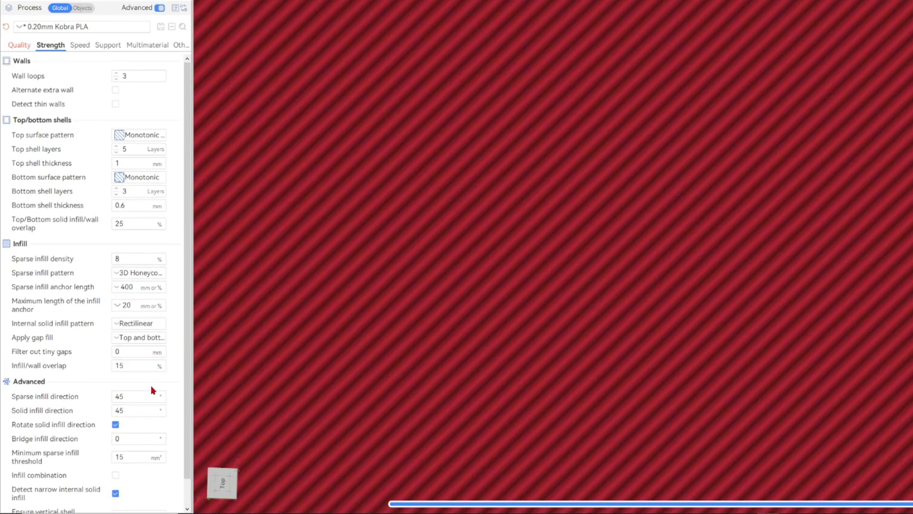
# Step: Try a solid infill direction of 90° on the tray's top surface, and reset the direction to its default
pyautogui.moveTo(133, 382); pyautogui.dragTo(78, 391)
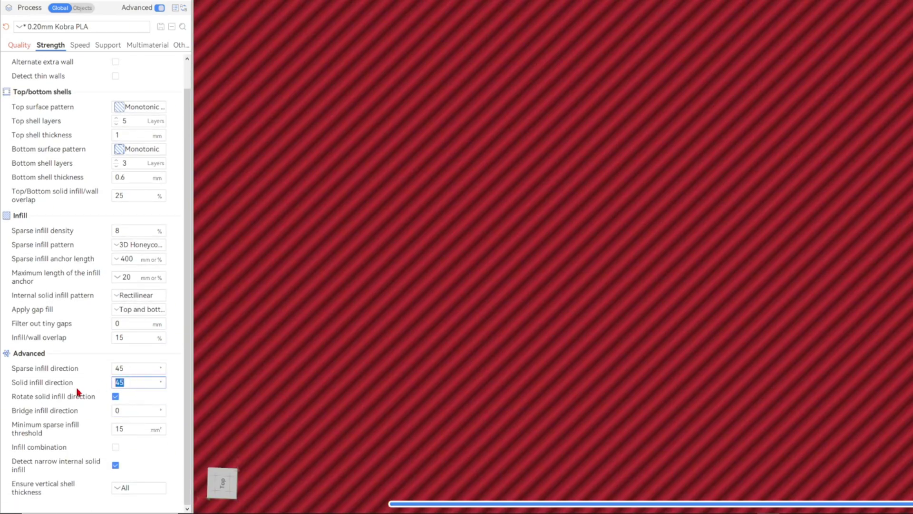
pyautogui.write('90')
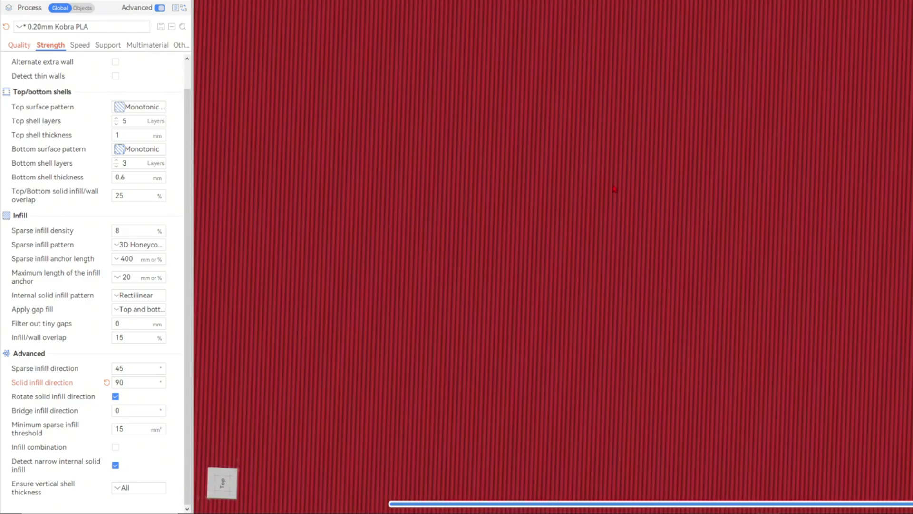
pyautogui.moveTo(613, 187)
pyautogui.mouseDown()
pyautogui.moveTo(586, 186)
pyautogui.moveTo(597, 184)
pyautogui.mouseUp()
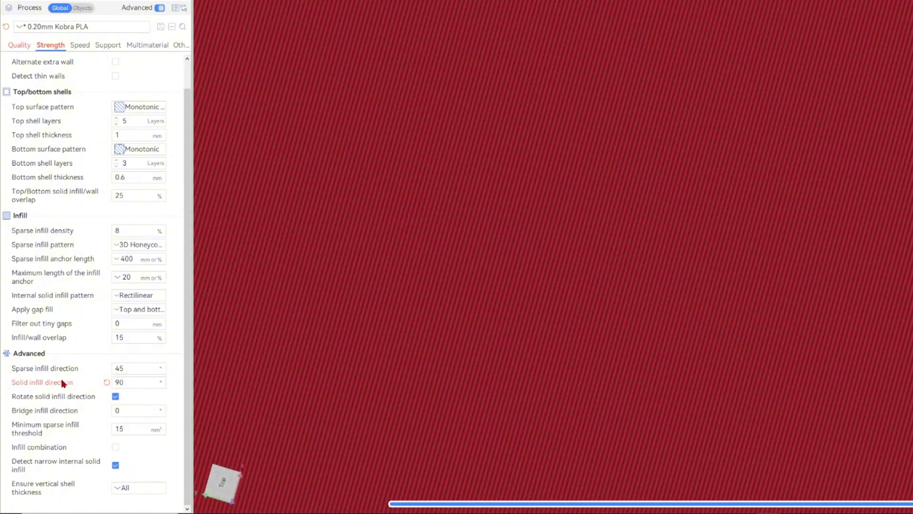
pyautogui.scroll(3, 486, 299)
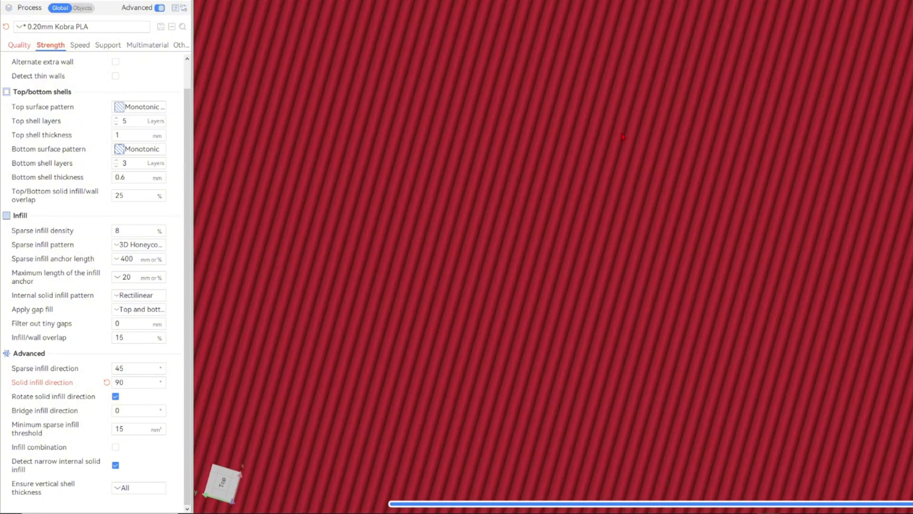
pyautogui.scroll(-10, 577, 198)
pyautogui.moveTo(642, 177); pyautogui.dragTo(520, 172)
pyautogui.scroll(7, 581, 177)
pyautogui.scroll(-8, 573, 176)
pyautogui.scroll(8, 519, 172)
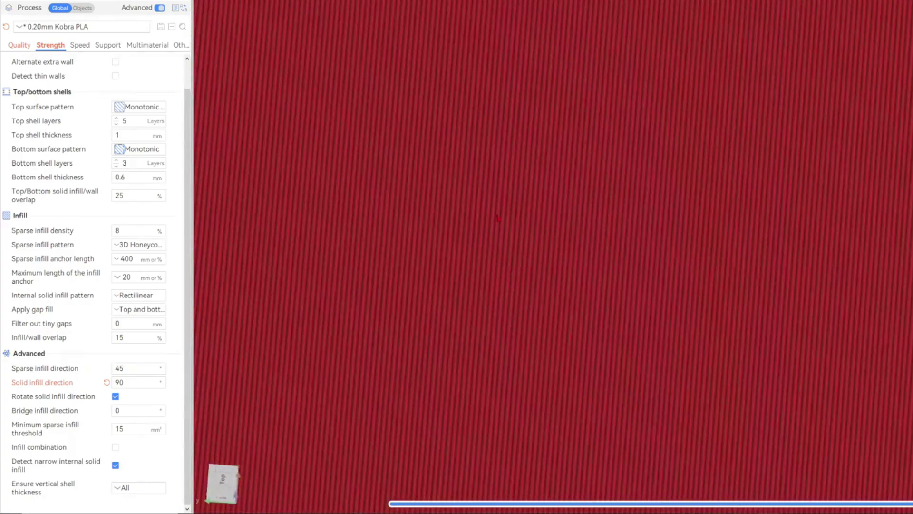
pyautogui.click(106, 381)
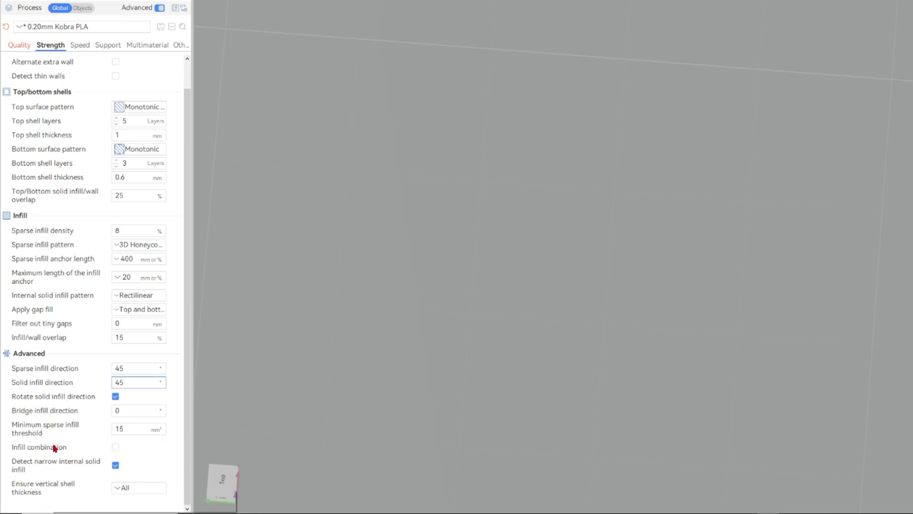
# Step: Open the print speed settings and look over the first layer and other layer speeds
pyautogui.click(75, 45)
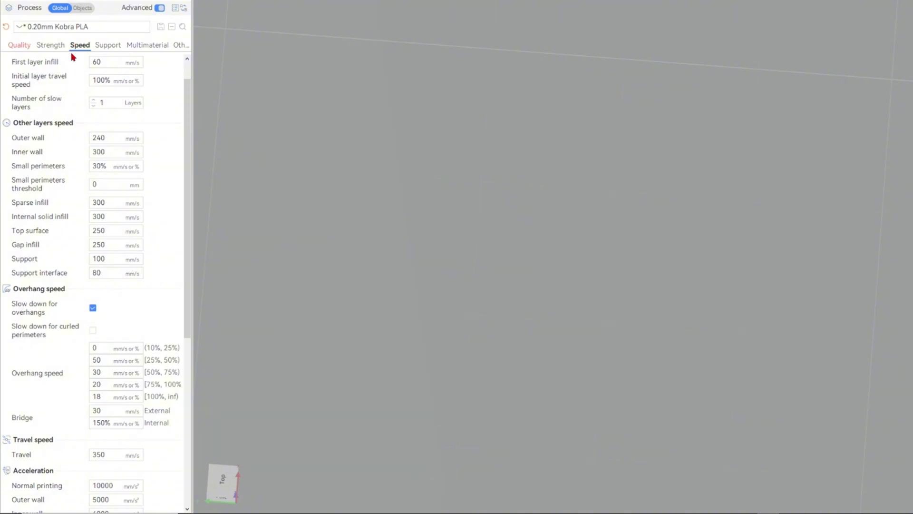
pyautogui.scroll(1, 87, 83)
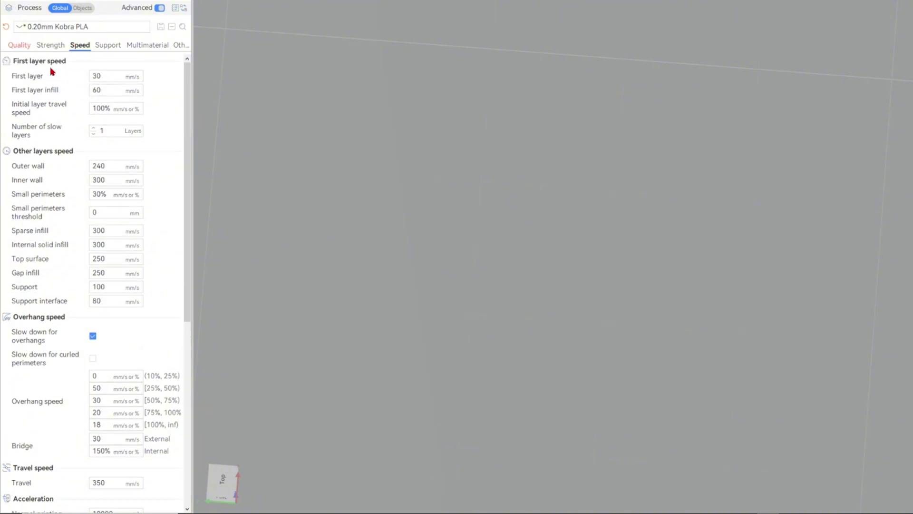
pyautogui.scroll(-5, 492, 29)
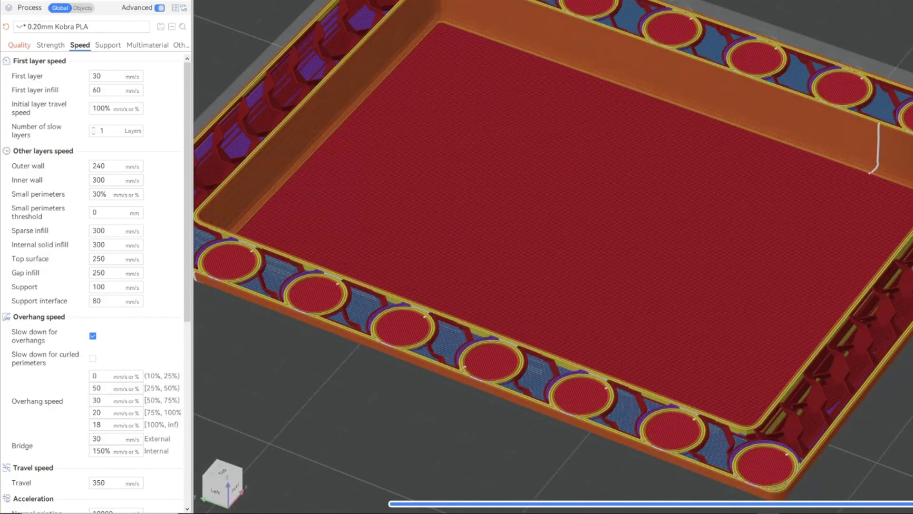
# Step: Lower the sliced preview to the tray's first layer and examine its walls and bottom surface
pyautogui.press('Down')
pyautogui.press('Down')
pyautogui.press('Down')
pyautogui.press('Down')
pyautogui.press('Down')
pyautogui.press('Down')
pyautogui.press('Down')
pyautogui.press('Down')
pyautogui.press('Down')
pyautogui.press('Down')
pyautogui.press('Down')
pyautogui.press('Down')
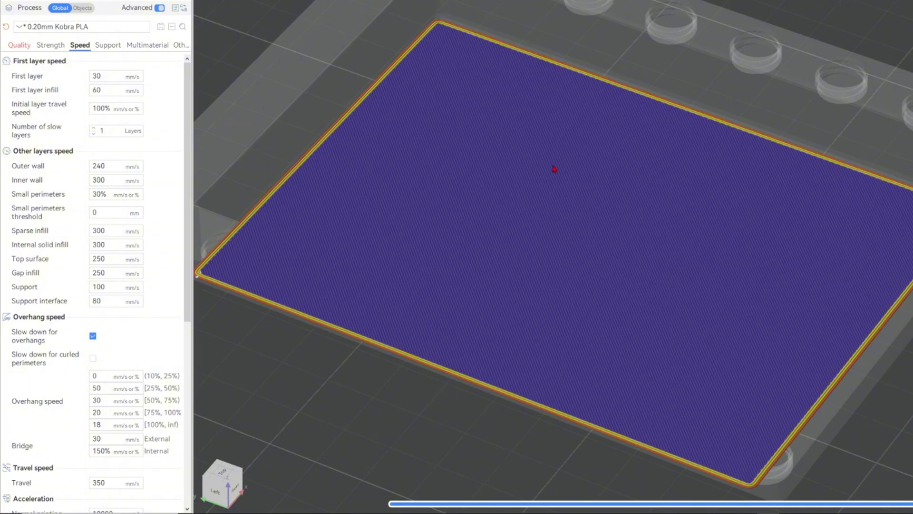
pyautogui.scroll(-1, 546, 173)
pyautogui.moveTo(546, 173); pyautogui.dragTo(609, 136, button='middle')
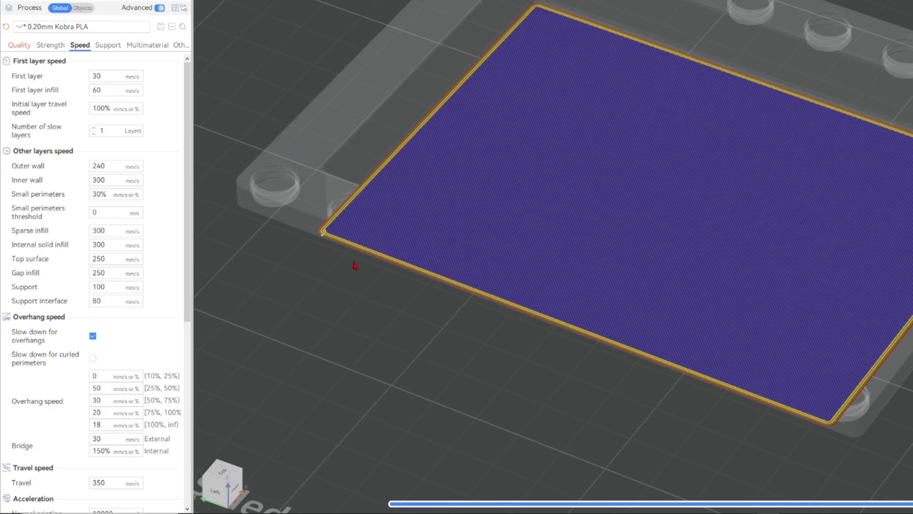
# Step: Try a first layer speed of 50 mm/s and point out the number of slow layers
pyautogui.scroll(-2, 397, 189)
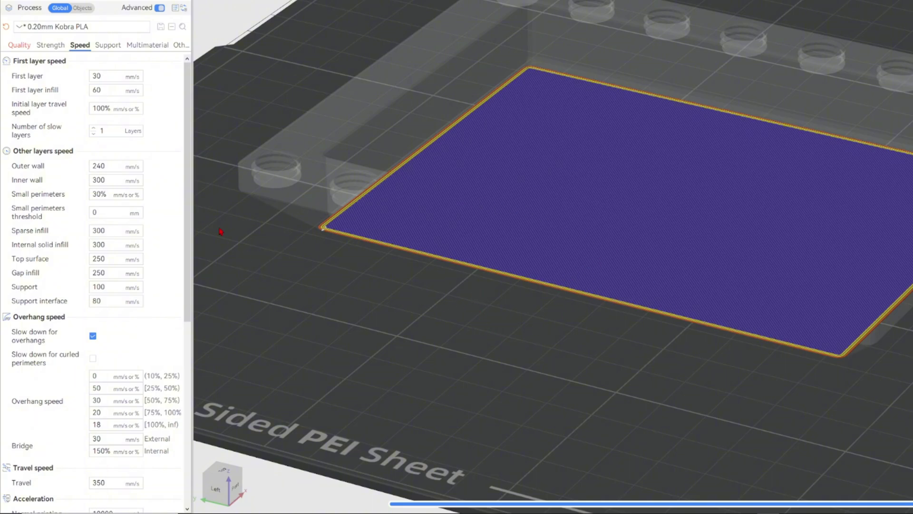
pyautogui.doubleClick(97, 77)
pyautogui.write('50')
pyautogui.doubleClick(103, 76)
pyautogui.click(95, 133)
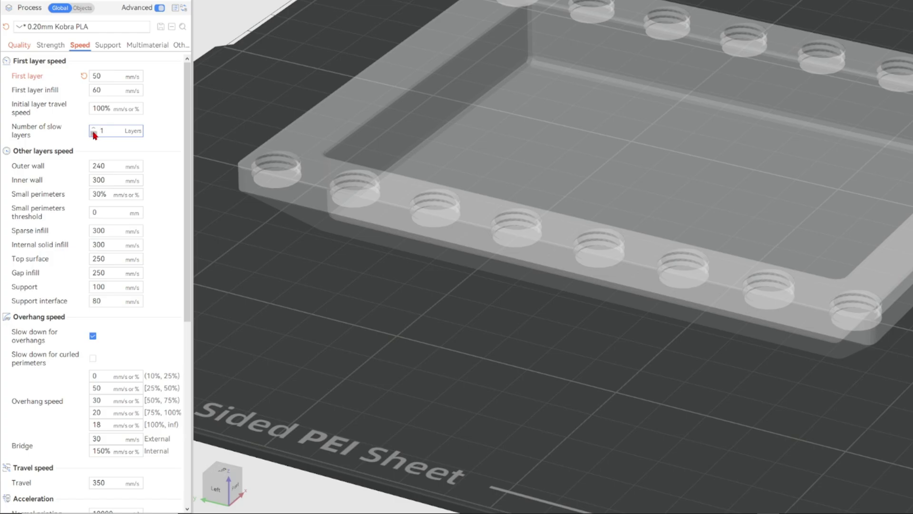
# Step: Turn the advanced settings off and back on, and return to the print speed settings
pyautogui.scroll(-1, 113, 130)
pyautogui.scroll(1, 133, 109)
pyautogui.scroll(-2, 129, 112)
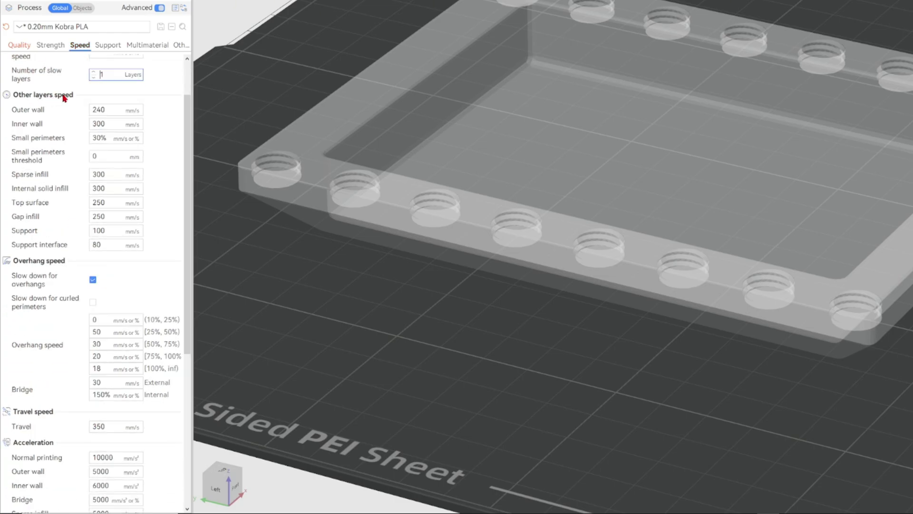
pyautogui.click(159, 8)
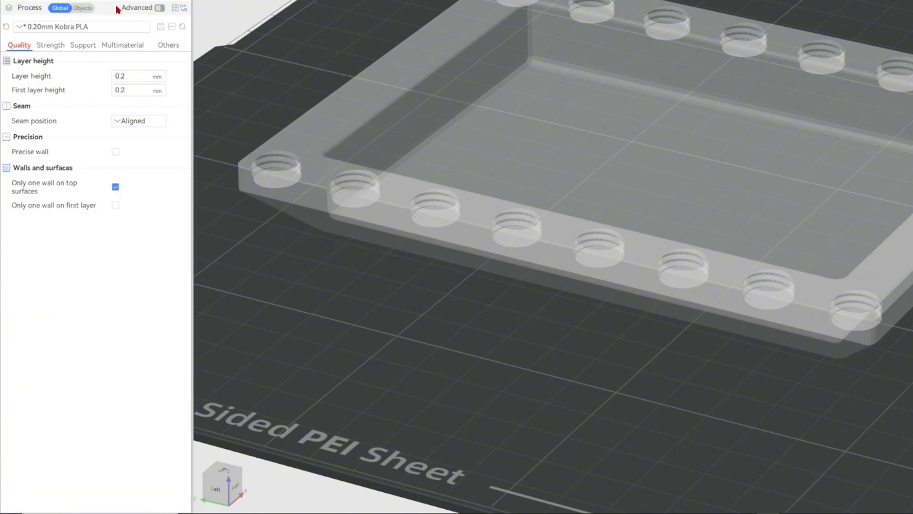
pyautogui.click(159, 8)
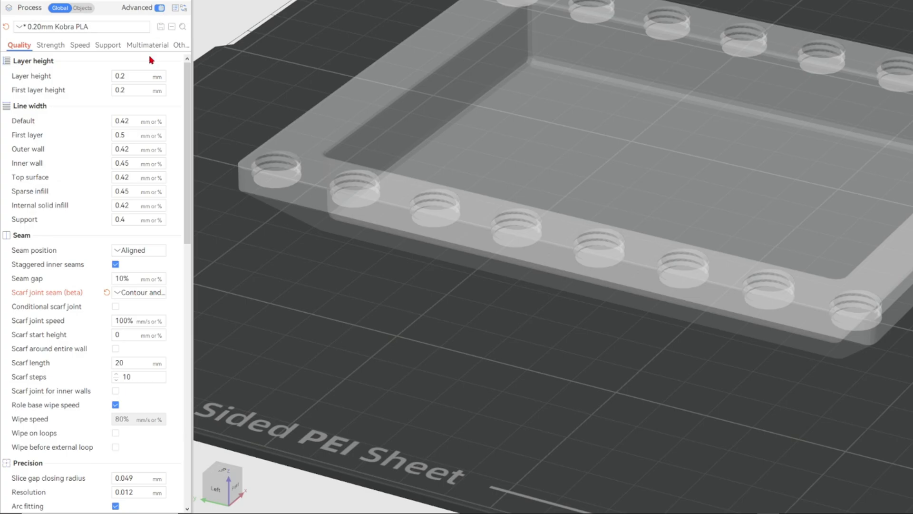
pyautogui.click(80, 45)
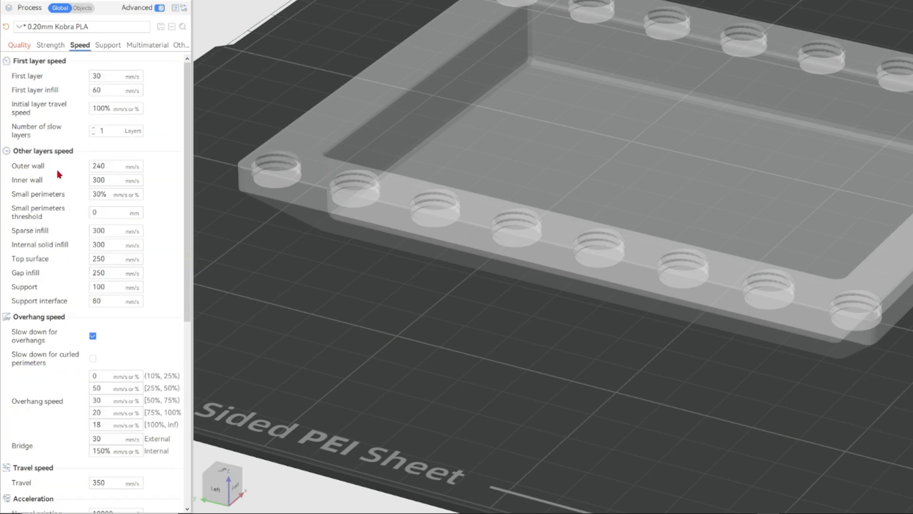
# Step: Compare the outer wall and inner wall speeds for the other layers without changing them
pyautogui.click(106, 166)
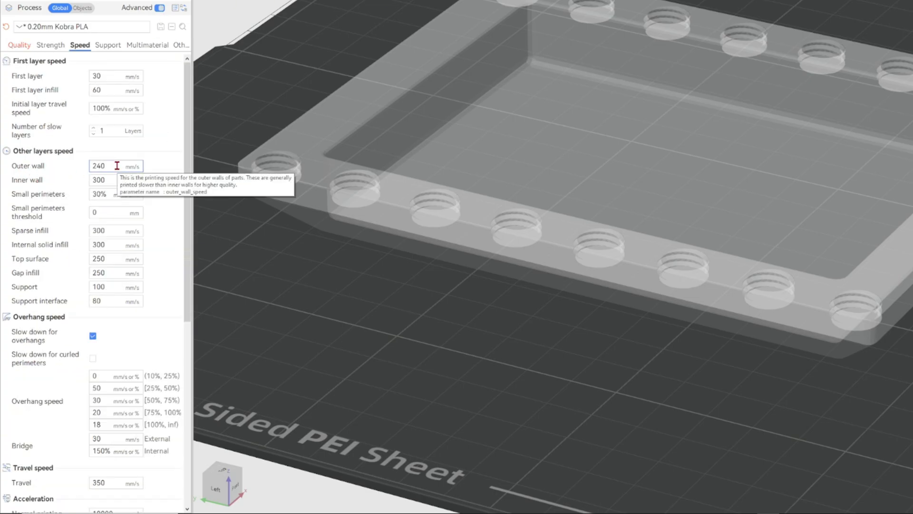
pyautogui.click(109, 178)
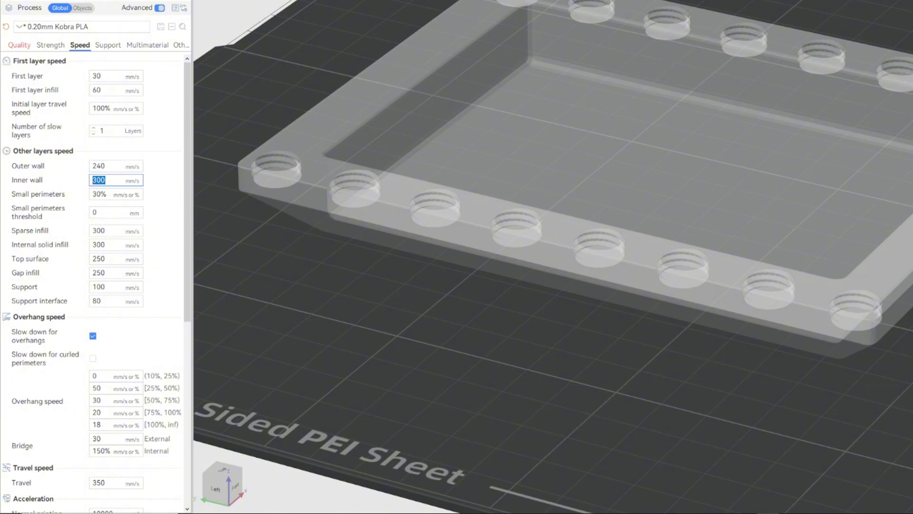
pyautogui.click(116, 177)
pyautogui.click(107, 166)
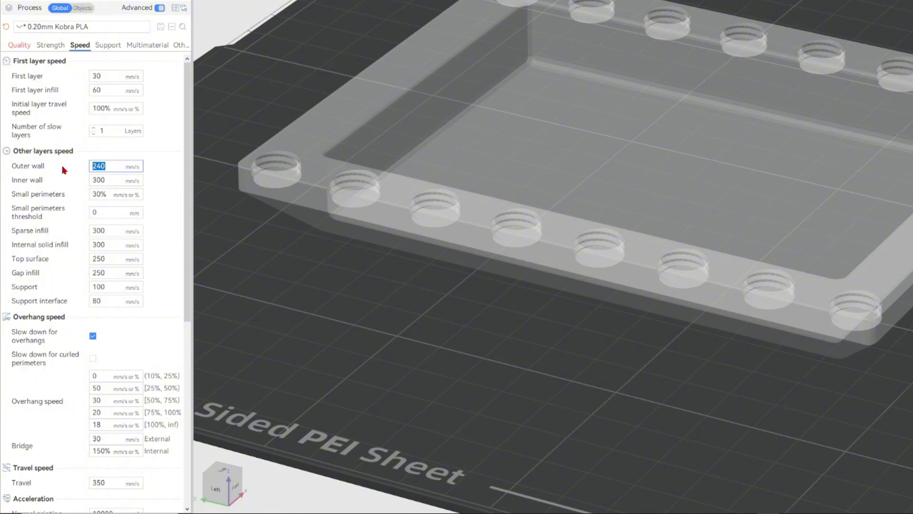
# Step: Review the small perimeters speed and its threshold, reading the explanation of the setting
pyautogui.scroll(-1, 64, 170)
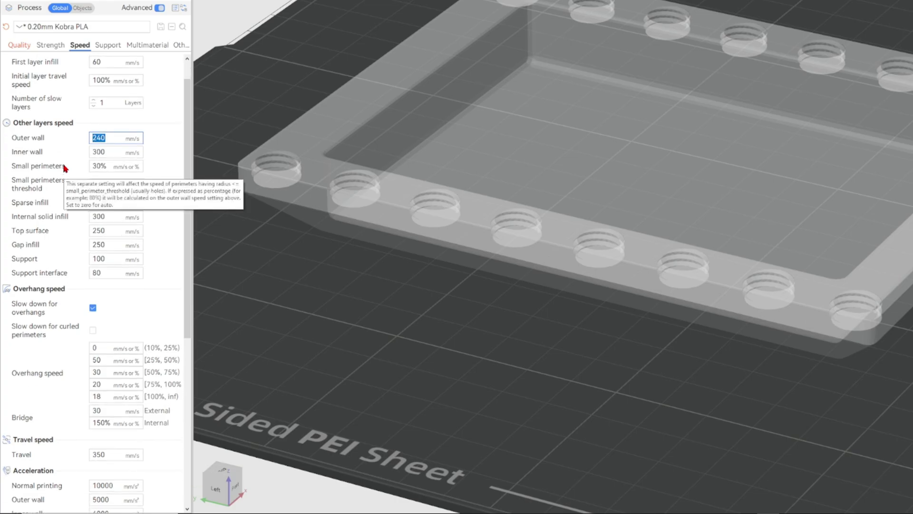
pyautogui.scroll(-1, 65, 167)
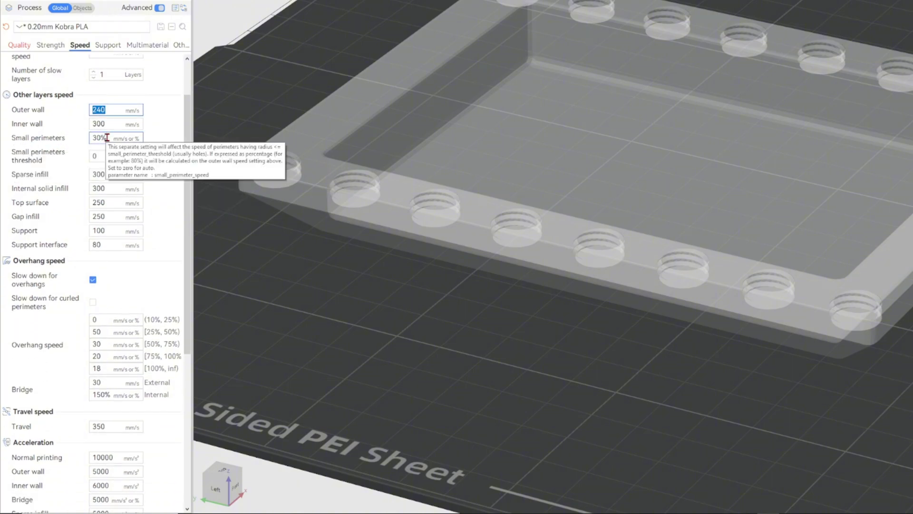
pyautogui.click(93, 156)
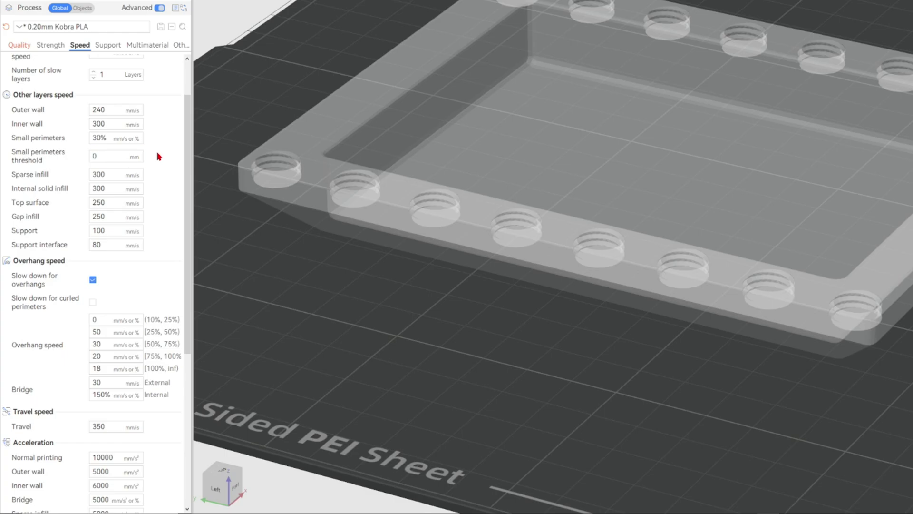
# Step: Point out the sparse infill and internal solid infill speeds without changing them
pyautogui.press('Tab')
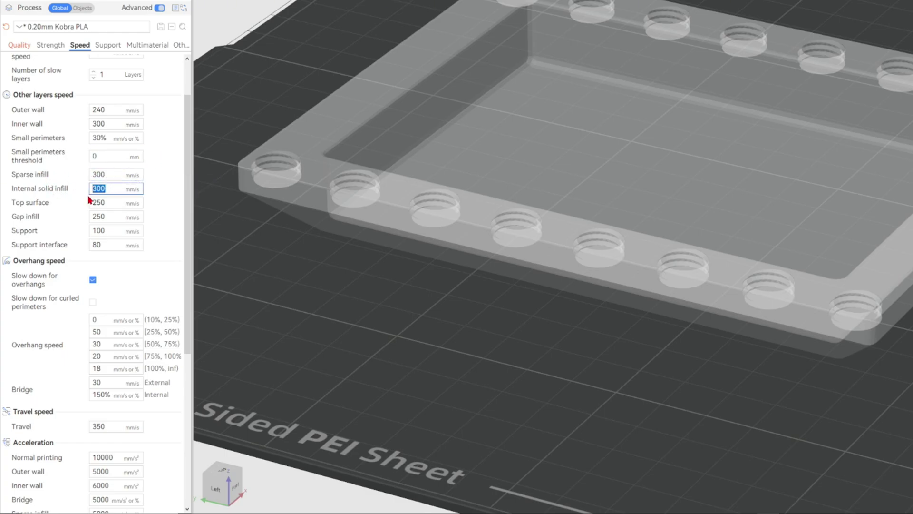
pyautogui.click(94, 175)
pyautogui.moveTo(111, 188); pyautogui.dragTo(90, 189)
pyautogui.moveTo(108, 175); pyautogui.dragTo(85, 187)
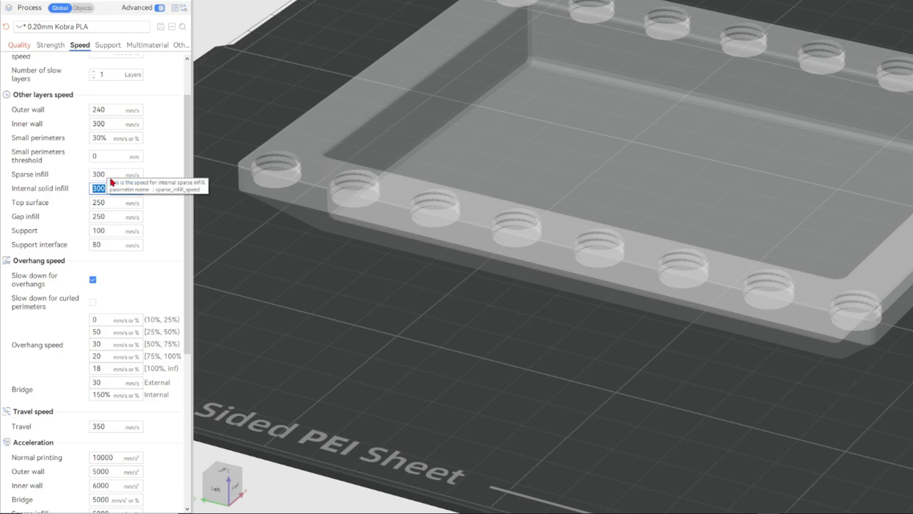
pyautogui.moveTo(109, 175); pyautogui.dragTo(45, 177)
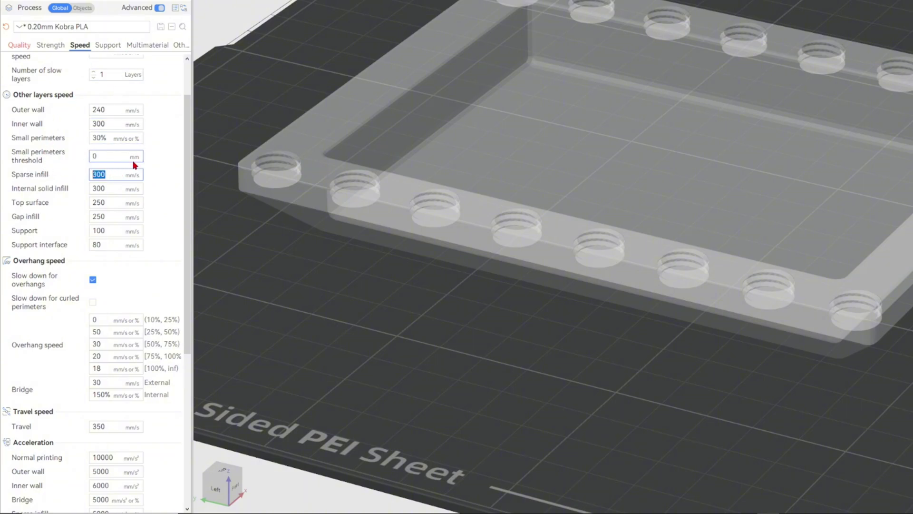
# Step: Compare the top surface speed with the outer wall speed, leaving both values unedited
pyautogui.click(105, 203)
pyautogui.moveTo(116, 202); pyautogui.dragTo(74, 201)
pyautogui.moveTo(111, 111); pyautogui.dragTo(68, 115)
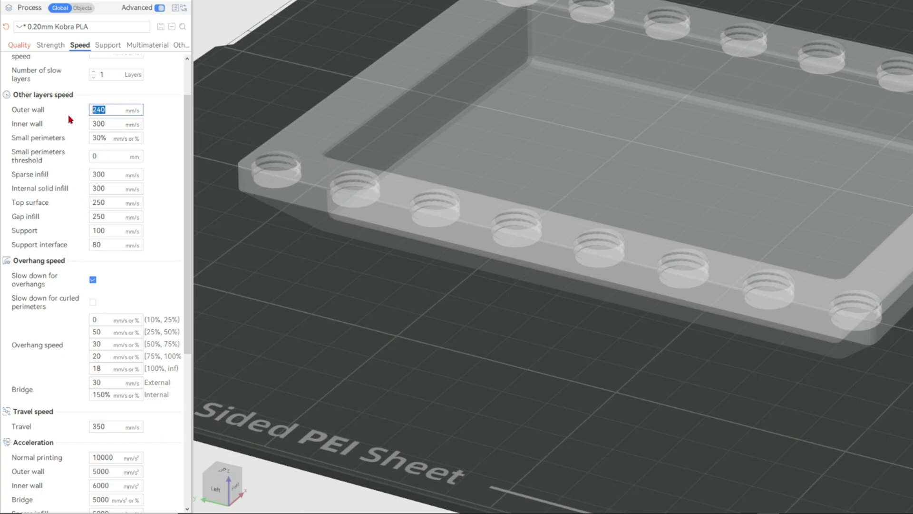
pyautogui.click(159, 125)
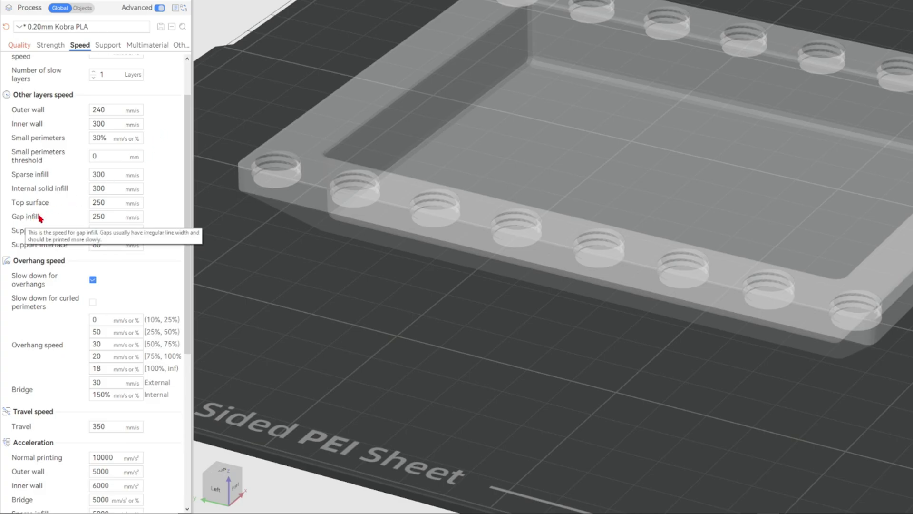
# Step: Review the speed settings from gap infill and support through overhang, travel, acceleration, jerk and extrusion rate smoothing
pyautogui.click(101, 217)
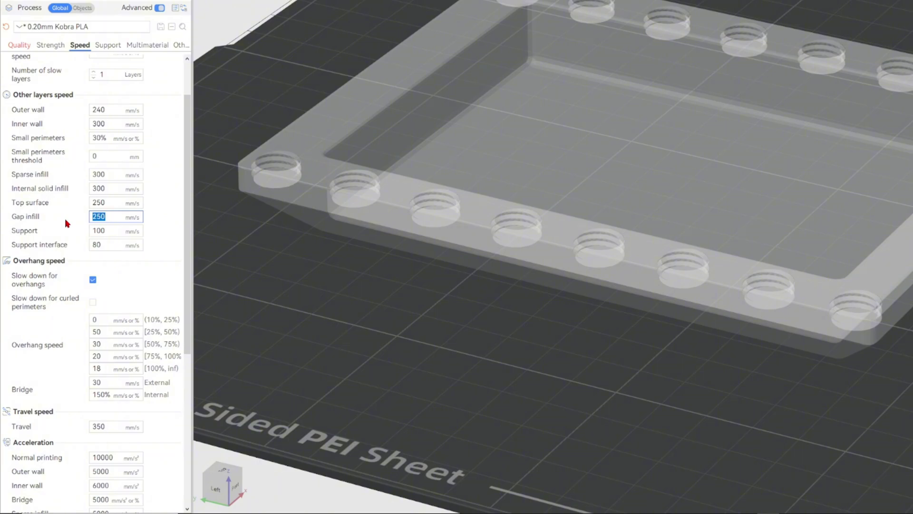
pyautogui.press('Tab')
pyautogui.scroll(-1, 115, 214)
pyautogui.click(115, 215)
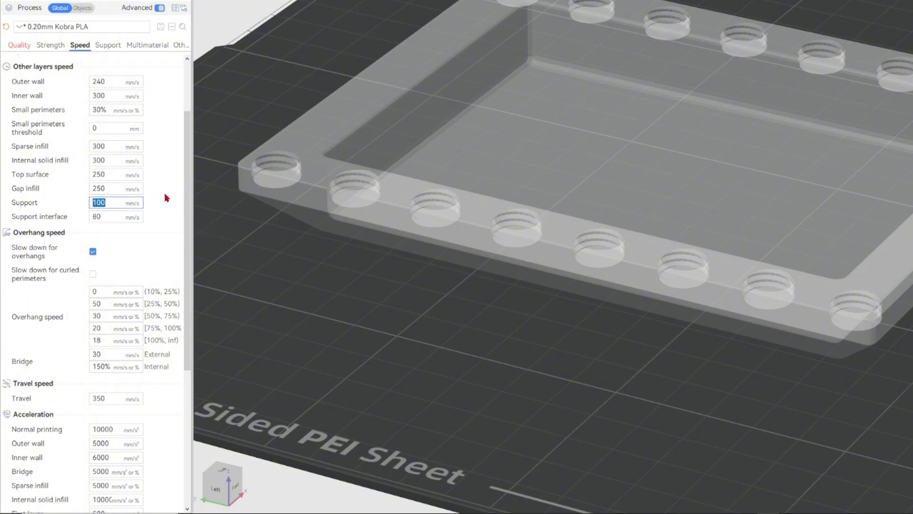
pyautogui.scroll(-2, 48, 187)
pyautogui.scroll(-1, 47, 187)
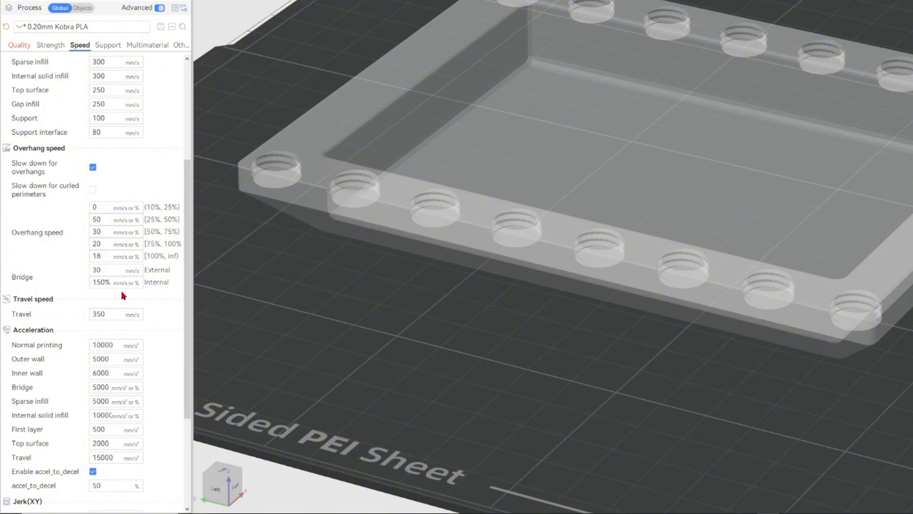
pyautogui.scroll(-3, 123, 296)
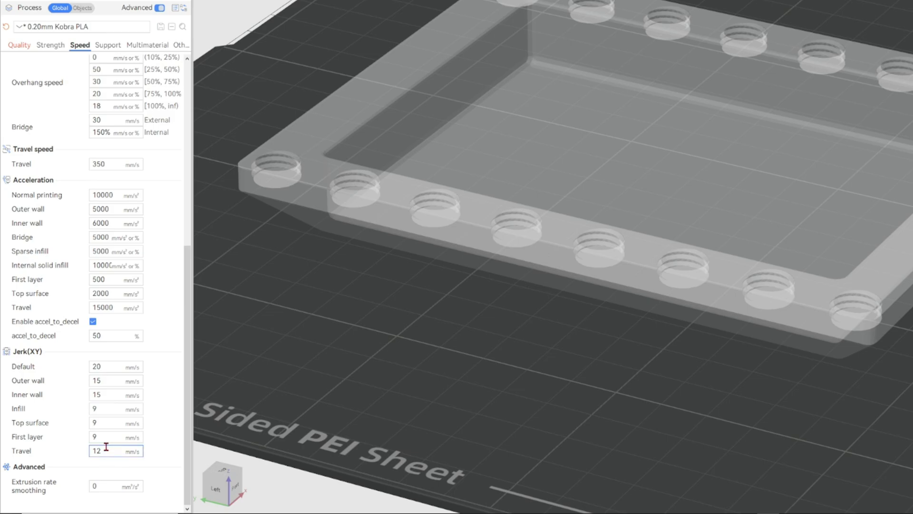
pyautogui.moveTo(51, 484)
pyautogui.click(95, 489)
# Step: Review the support settings down to the tree support parameters, keeping the support type at Tree(manual)
pyautogui.click(108, 45)
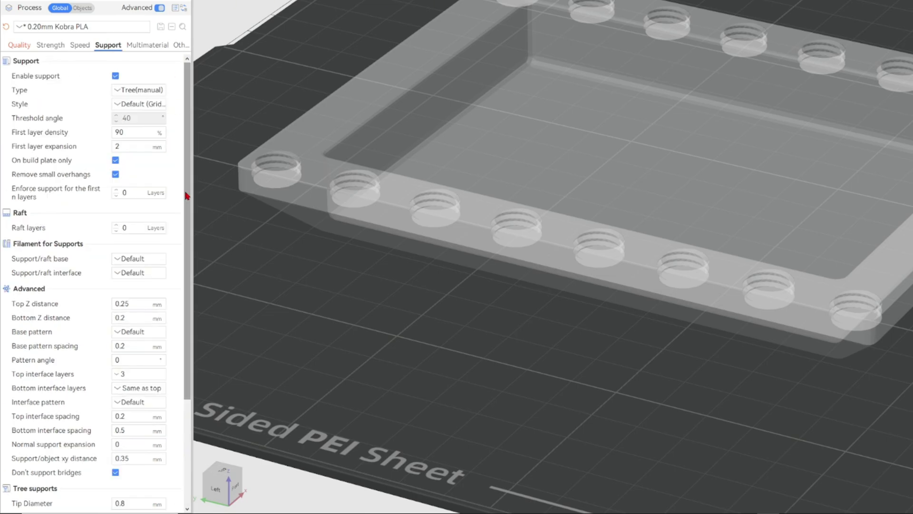
pyautogui.moveTo(185, 196); pyautogui.dragTo(186, 297)
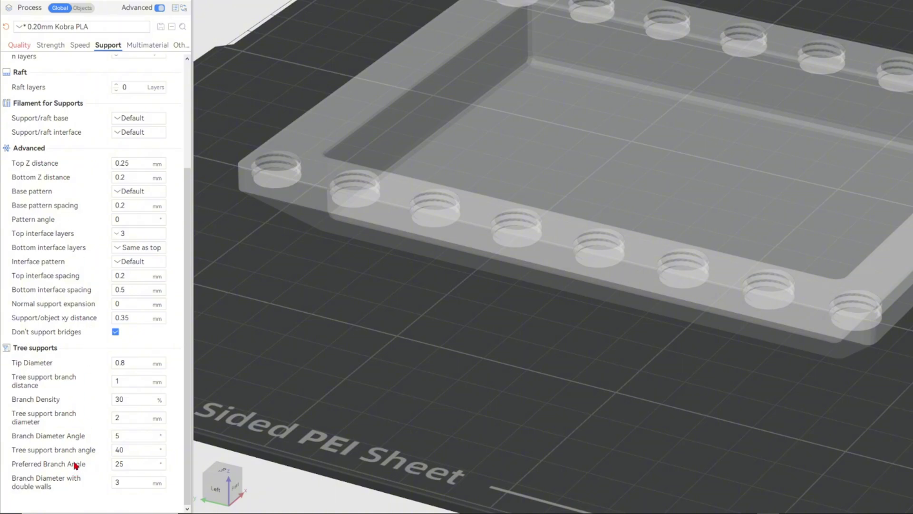
pyautogui.moveTo(75, 454)
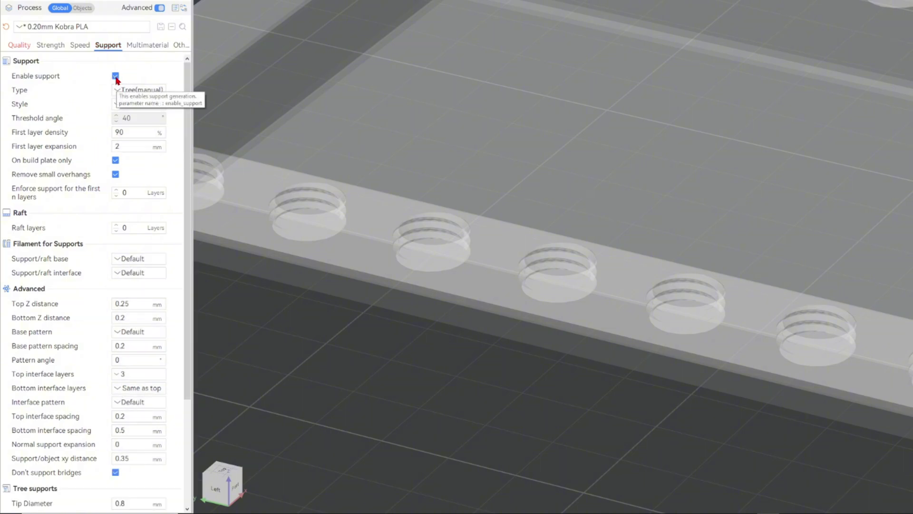
pyautogui.click(127, 90)
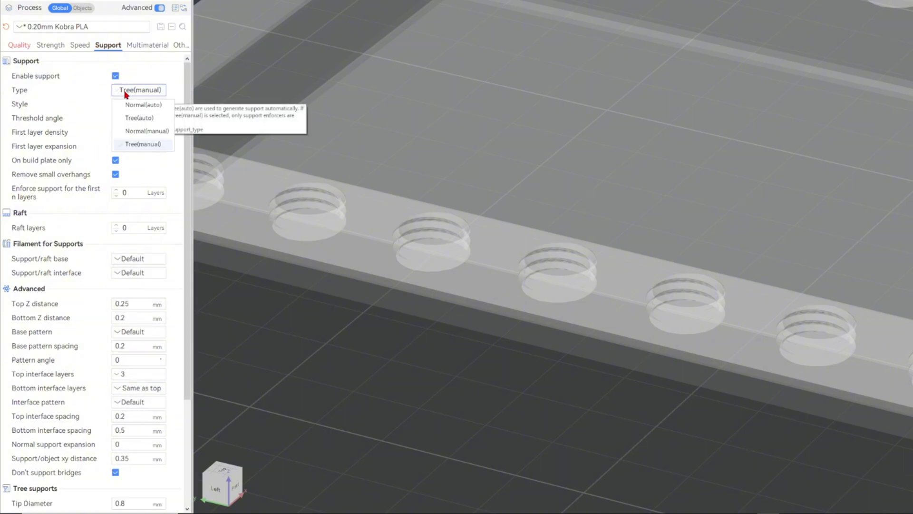
pyautogui.click(148, 149)
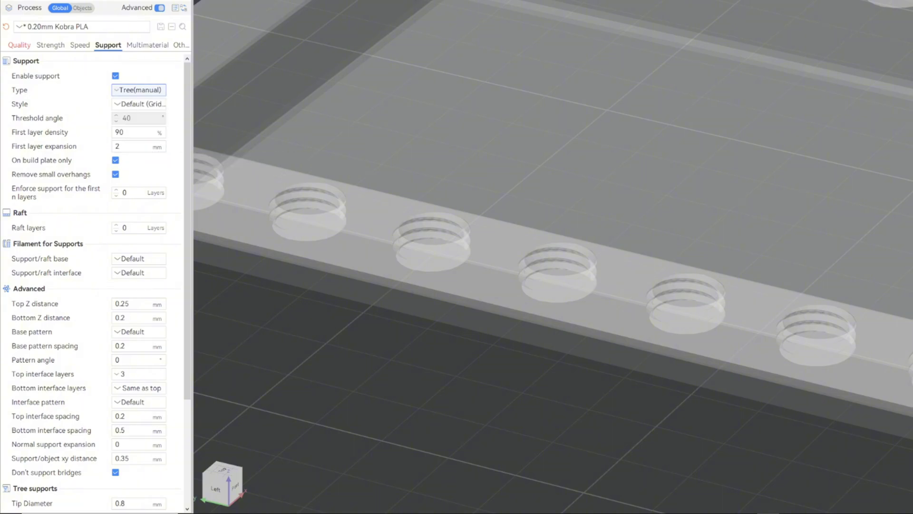
# Step: Paint a support patch on the underside of the tray's sloped side wall with the circle Support Painting tool
pyautogui.click(43, 16)
pyautogui.scroll(-5, 477, 8)
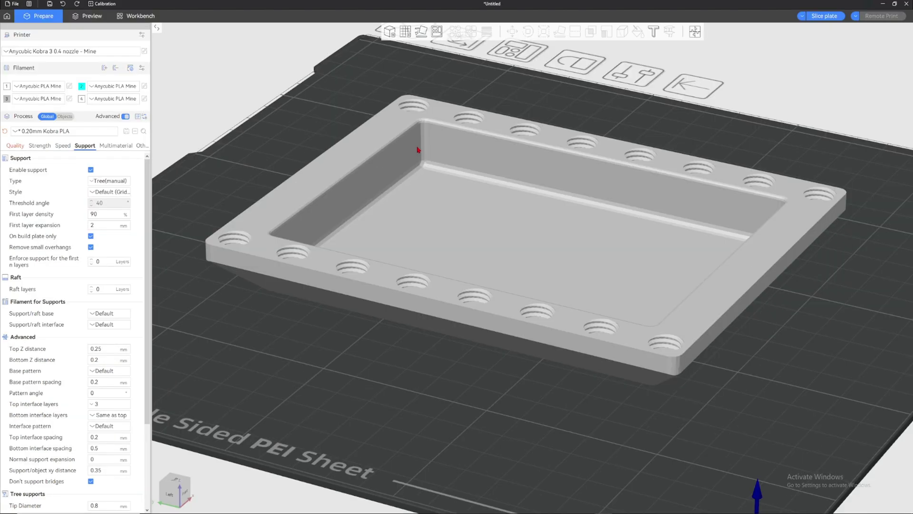
pyautogui.click(532, 52)
pyautogui.click(606, 31)
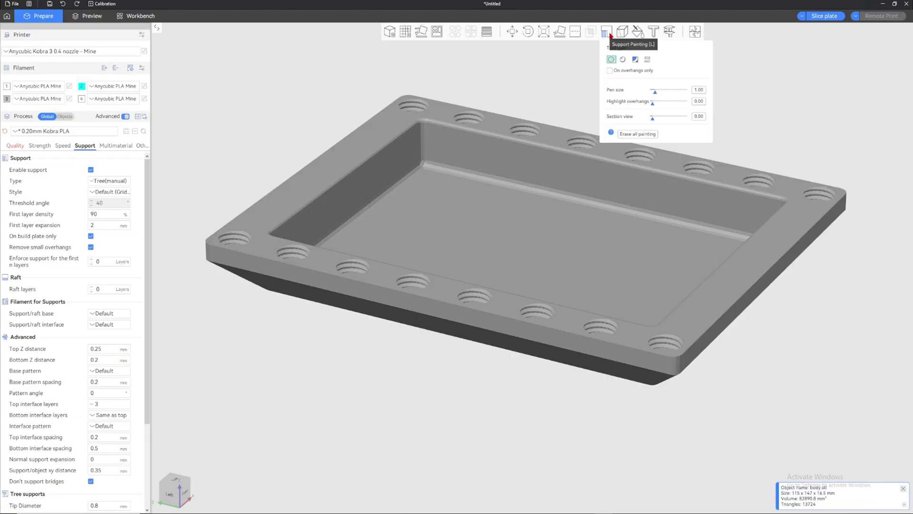
pyautogui.moveTo(593, 58); pyautogui.dragTo(589, 39)
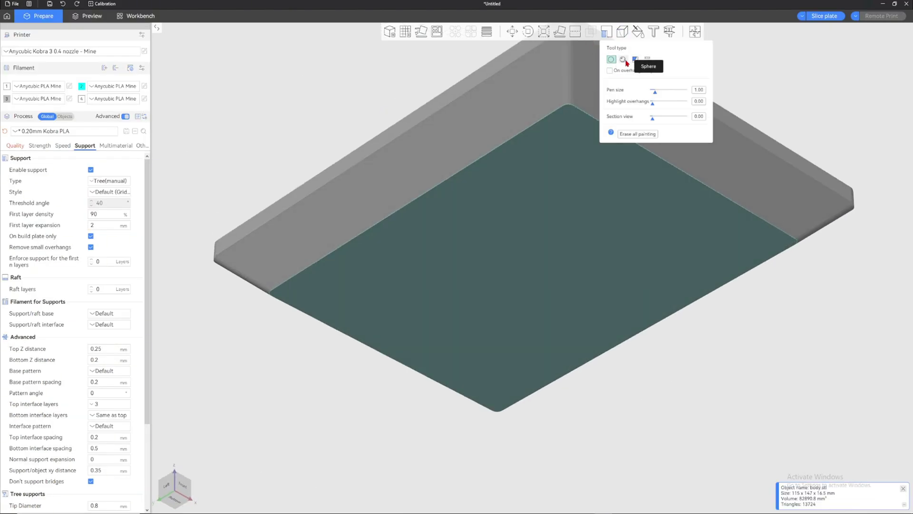
pyautogui.moveTo(495, 94)
pyautogui.mouseDown()
pyautogui.moveTo(505, 154)
pyautogui.moveTo(475, 112)
pyautogui.mouseUp()
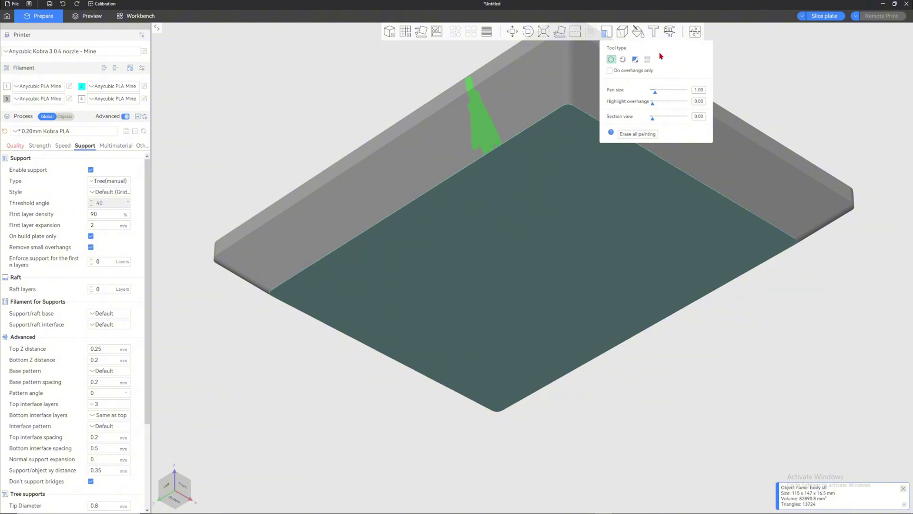
# Step: Slice the plate and inspect the tree support generated under the painted area of the sloped wall
pyautogui.click(823, 16)
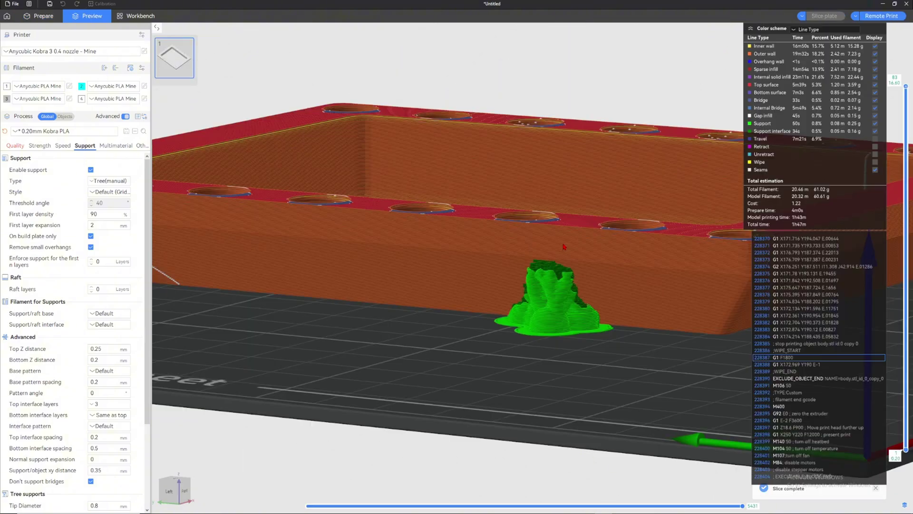
pyautogui.moveTo(565, 246); pyautogui.dragTo(468, 194)
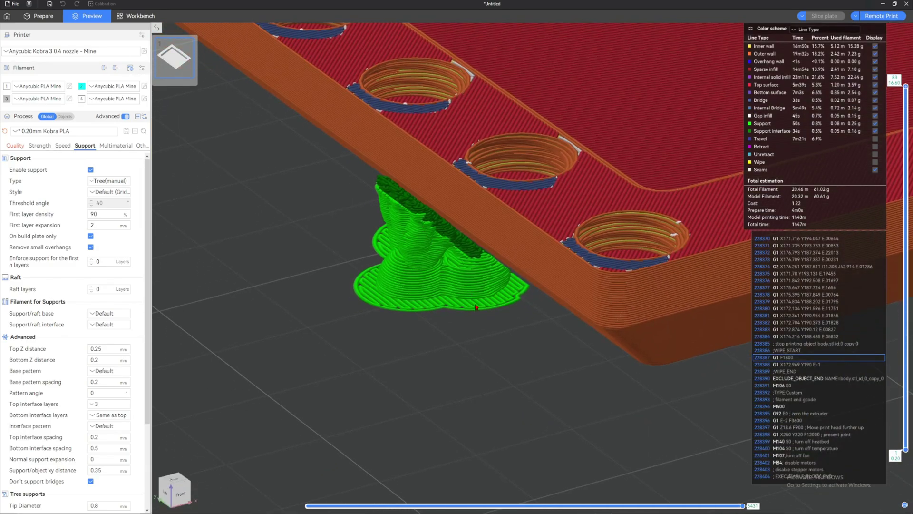
pyautogui.moveTo(475, 307); pyautogui.dragTo(468, 229)
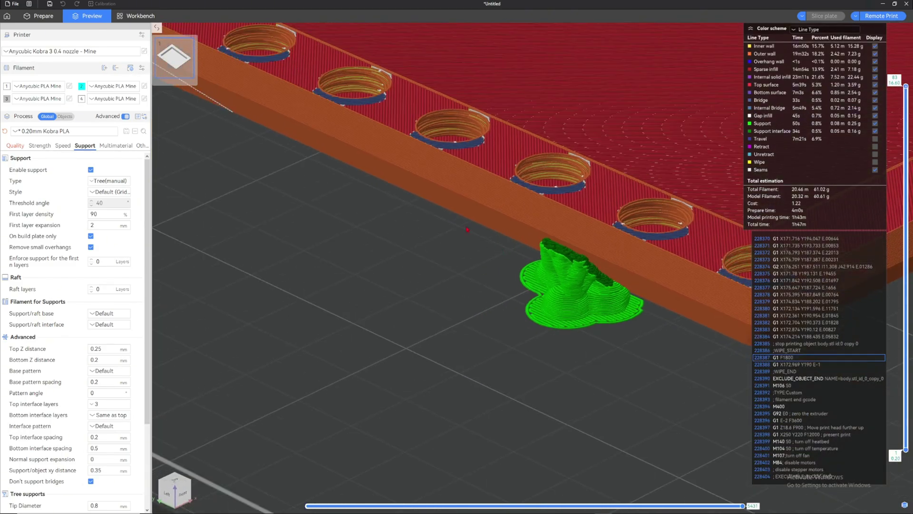
pyautogui.moveTo(403, 205); pyautogui.dragTo(501, 203)
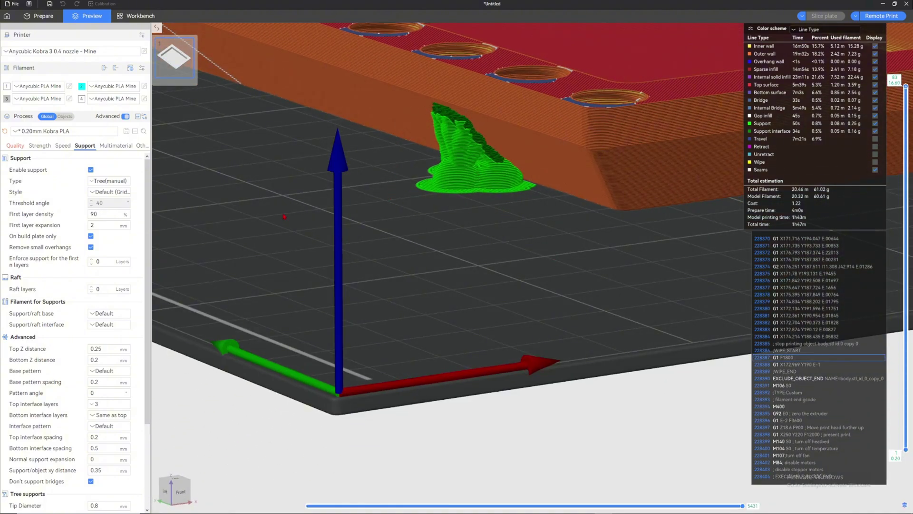
# Step: Review the support type, style, raft and Top Z distance settings against the tree support on the model
pyautogui.click(124, 181)
pyautogui.click(70, 192)
pyautogui.scroll(5, 479, 205)
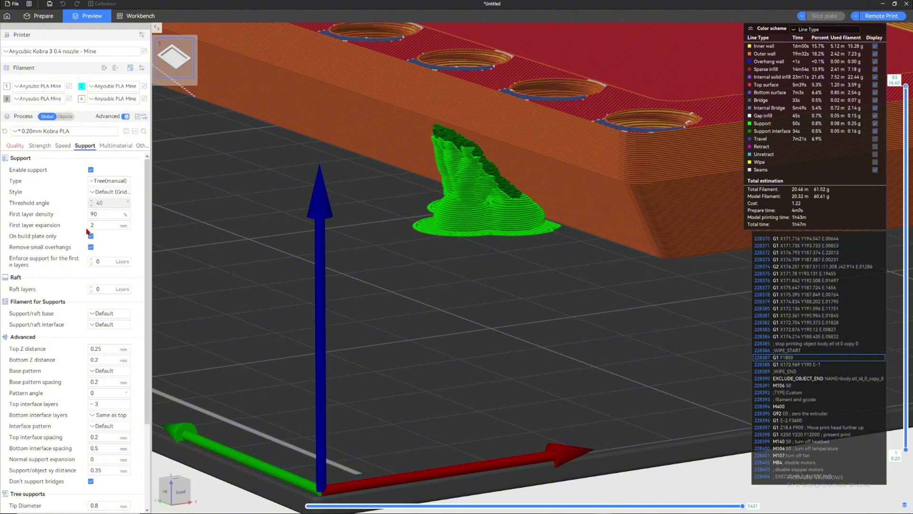
pyautogui.scroll(-2, 90, 228)
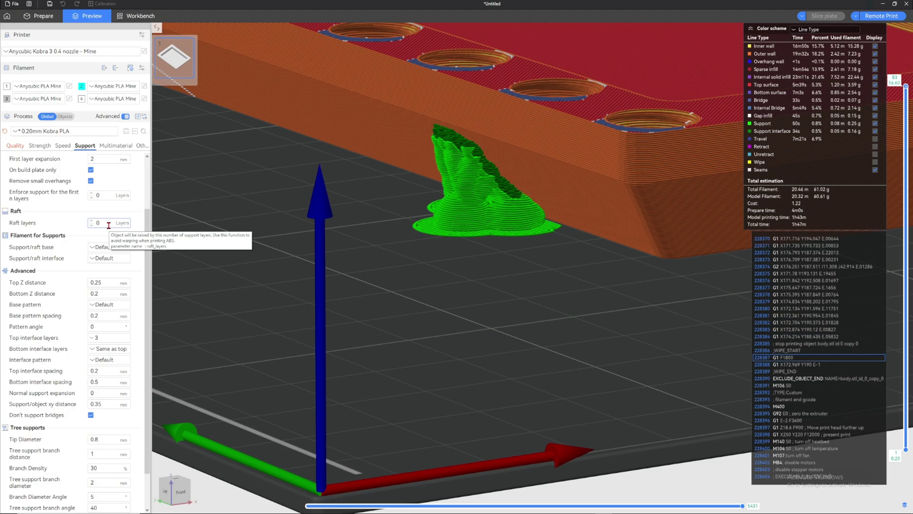
pyautogui.scroll(-1, 109, 225)
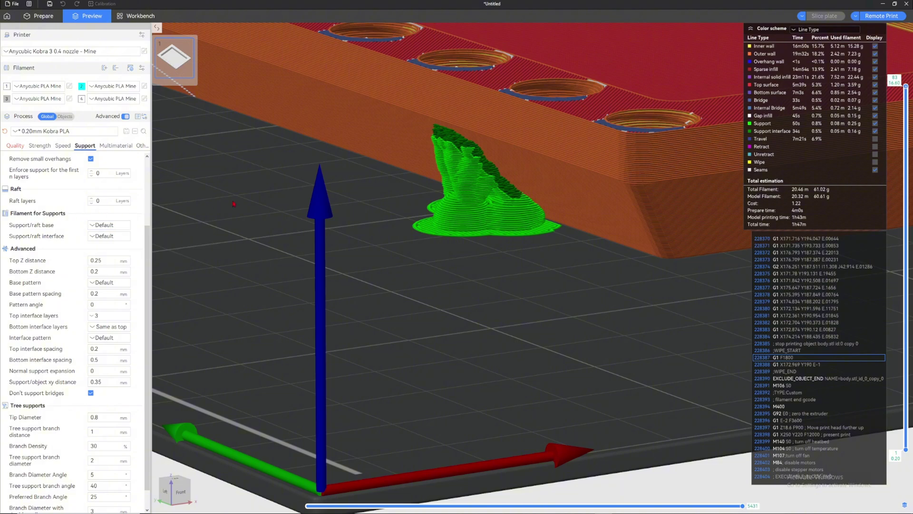
pyautogui.moveTo(325, 196); pyautogui.dragTo(321, 209)
pyautogui.scroll(5, 407, 371)
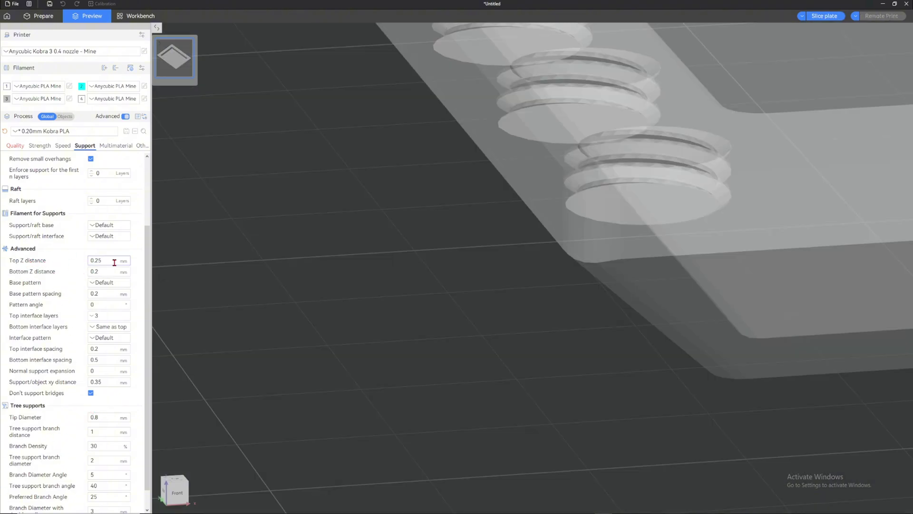
pyautogui.moveTo(256, 255); pyautogui.dragTo(211, 366, button='right')
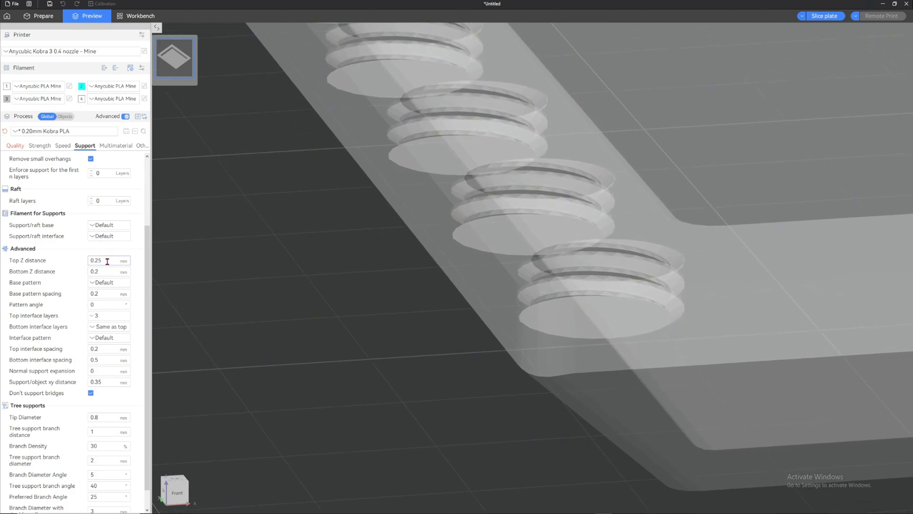
# Step: Slice the plate again and examine the gap between the tree support and the sloped wall up close
pyautogui.click(826, 15)
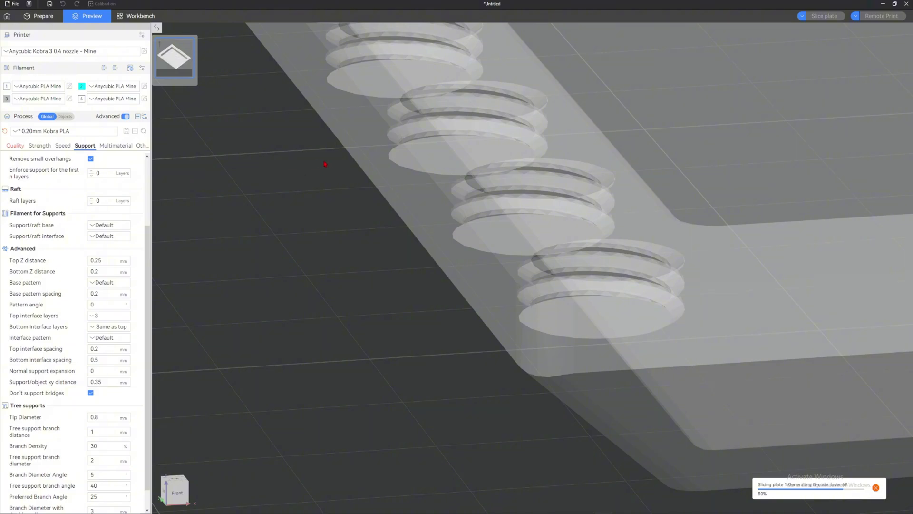
pyautogui.moveTo(320, 167); pyautogui.dragTo(462, 223, button='right')
pyautogui.scroll(8, 459, 216)
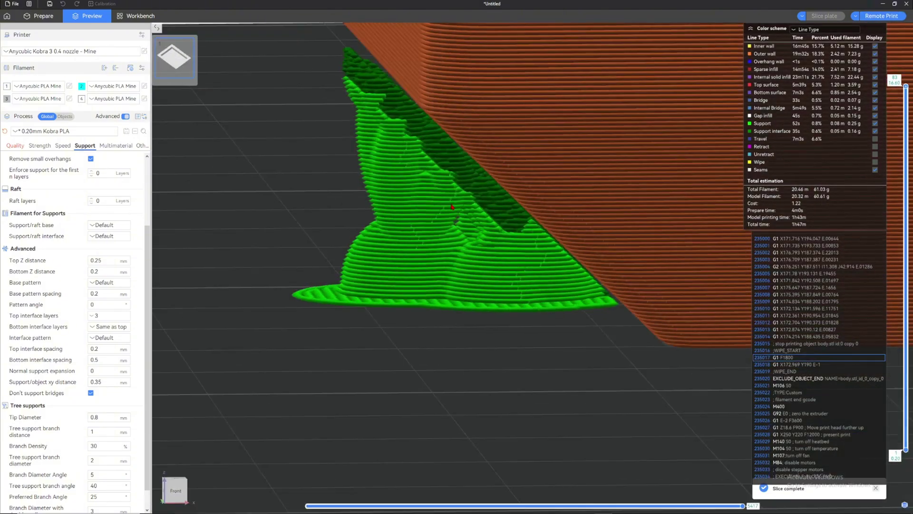
pyautogui.scroll(2, 450, 205)
pyautogui.moveTo(444, 203); pyautogui.dragTo(448, 249, button='right')
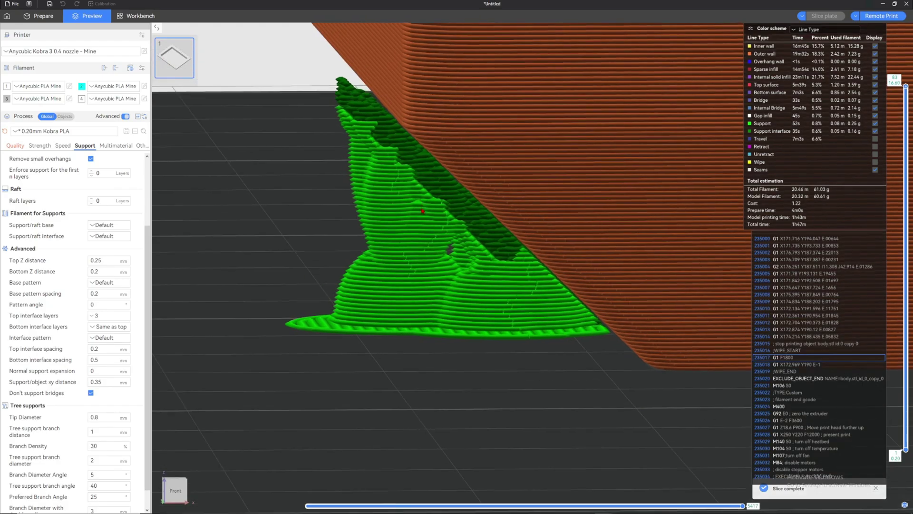
pyautogui.scroll(4, 432, 444)
pyautogui.scroll(2, 588, 261)
pyautogui.scroll(-2, 588, 261)
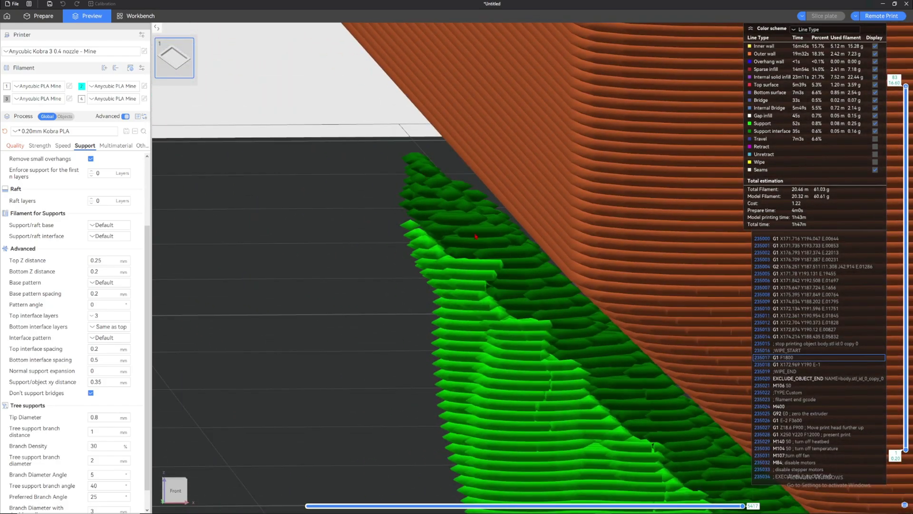
# Step: Try a support Top Z distance of 0.05 mm and inspect the sliced support against the wall from the front
pyautogui.click(123, 255)
pyautogui.press('BackSpace')
pyautogui.press('BackSpace')
pyautogui.scroll(-3, 476, 266)
pyautogui.moveTo(509, 285); pyautogui.dragTo(492, 222)
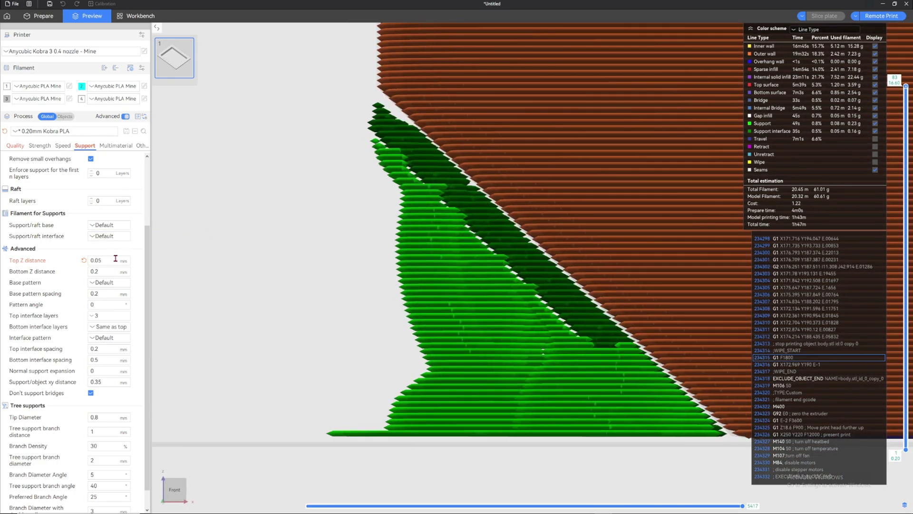
# Step: Slice the plate with a support Top Z distance of 1 mm, and reset the distance to its preset value
pyautogui.doubleClick(97, 260)
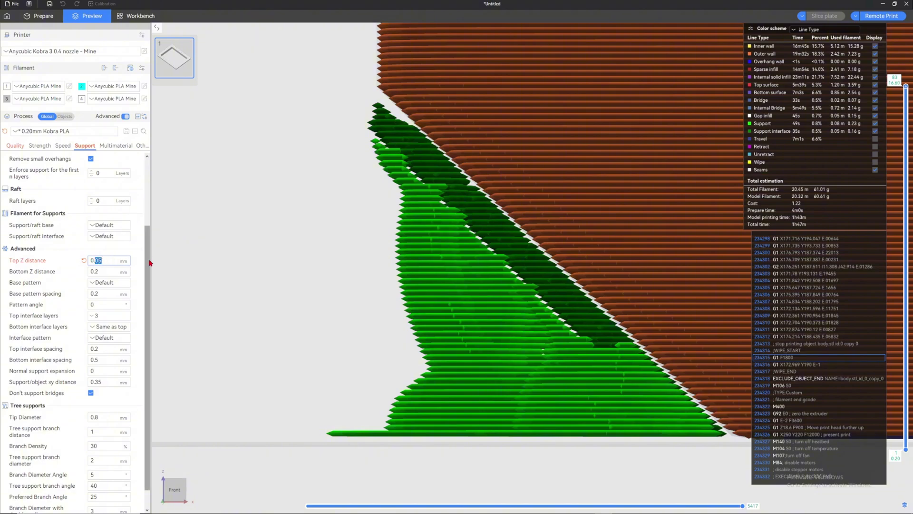
pyautogui.moveTo(117, 260); pyautogui.dragTo(75, 263)
pyautogui.write('1')
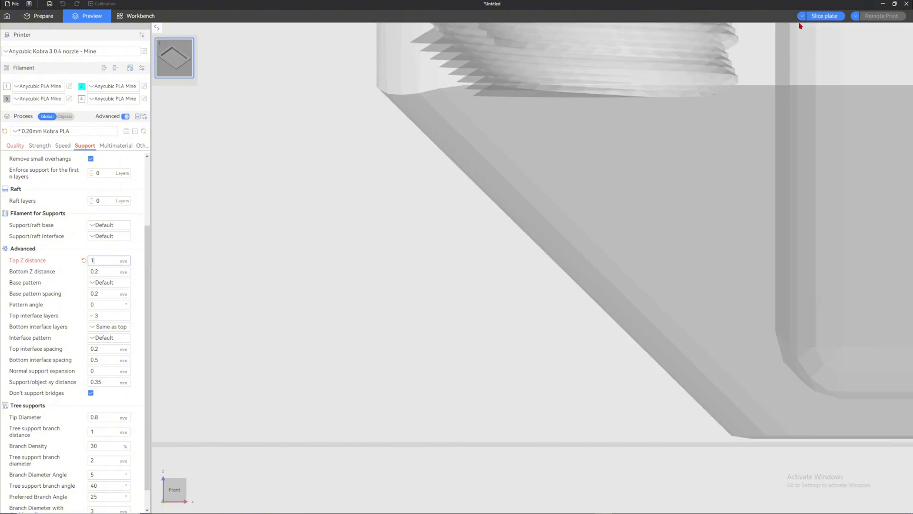
pyautogui.click(824, 16)
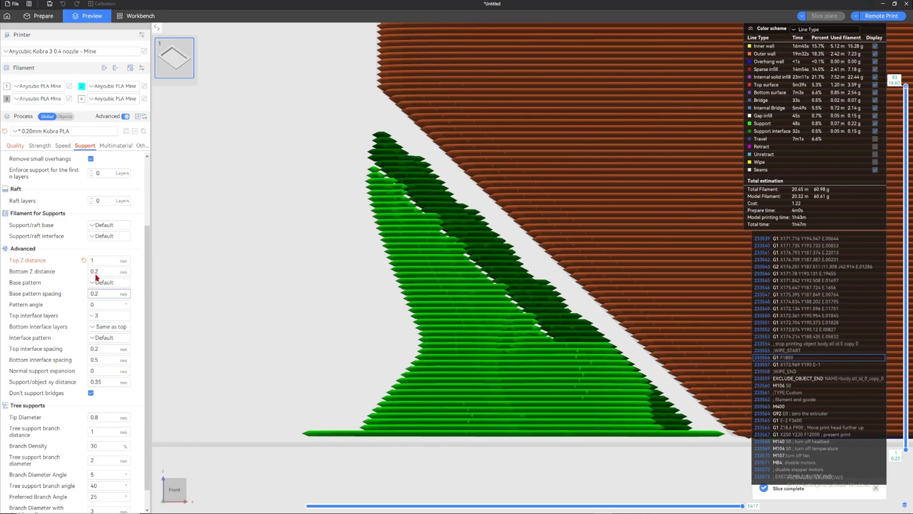
pyautogui.click(84, 260)
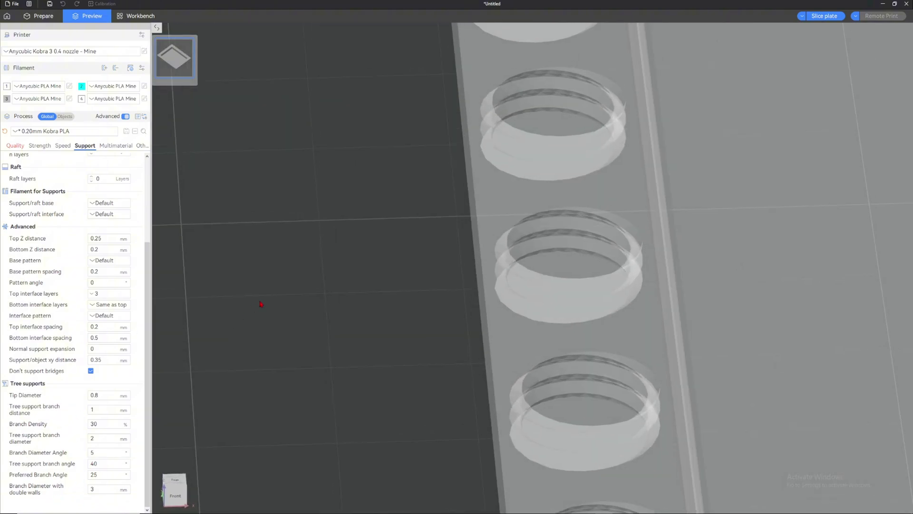
# Step: Examine the multimaterial prime tower and flush options, and view the free bed area beside the tray from above
pyautogui.scroll(5, 288, 309)
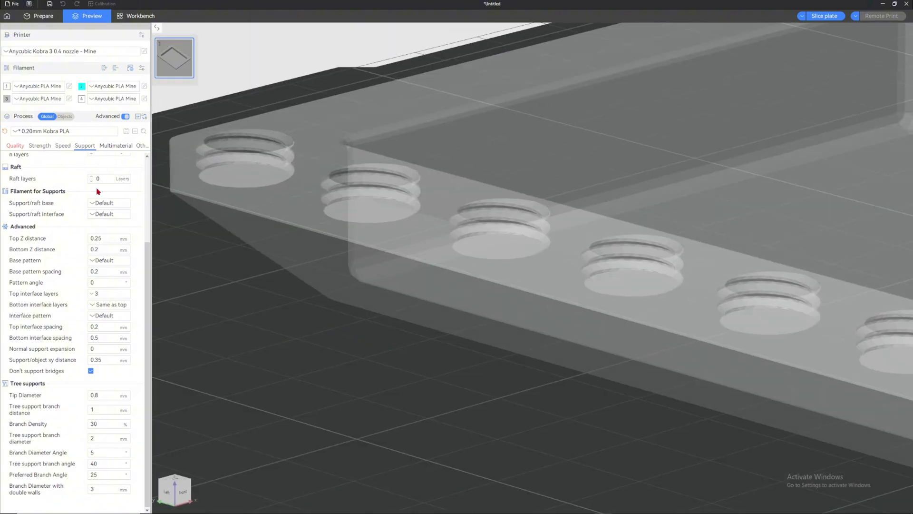
pyautogui.click(110, 146)
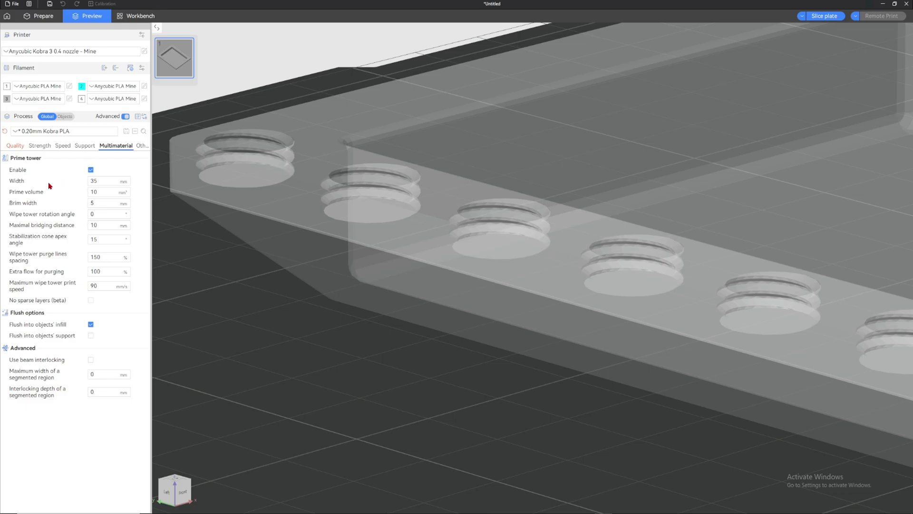
pyautogui.scroll(-8, 303, 225)
pyautogui.moveTo(303, 219); pyautogui.dragTo(332, 192)
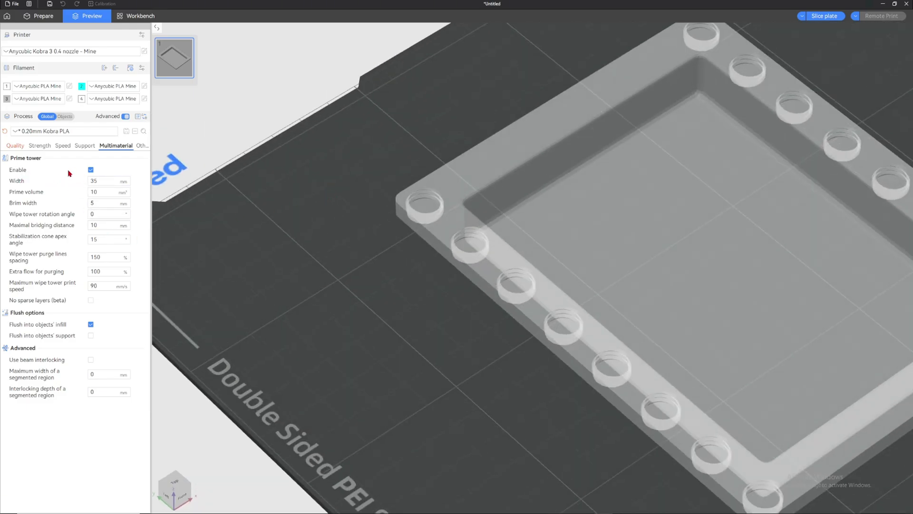
pyautogui.scroll(-3, 374, 161)
pyautogui.moveTo(375, 161); pyautogui.dragTo(400, 162)
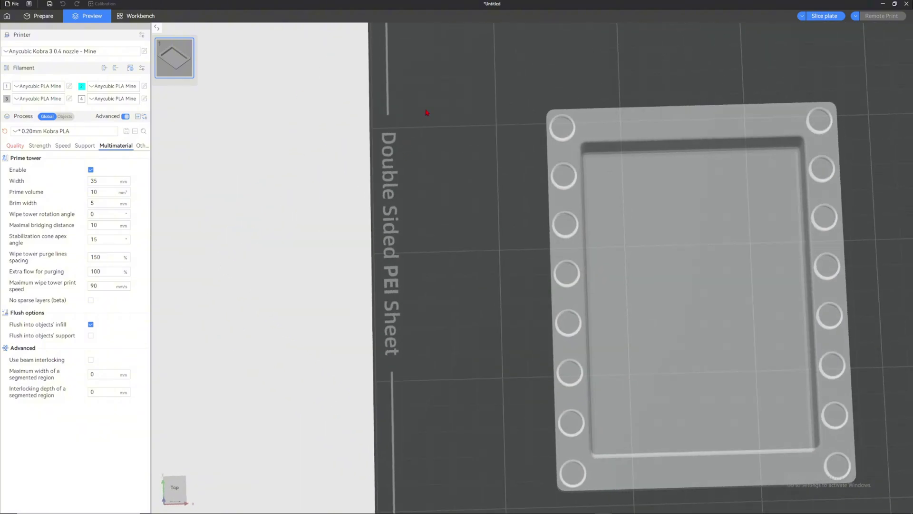
# Step: Disable the prime tower in the multimaterial settings and enable it again
pyautogui.moveTo(495, 24); pyautogui.dragTo(465, 135, button='right')
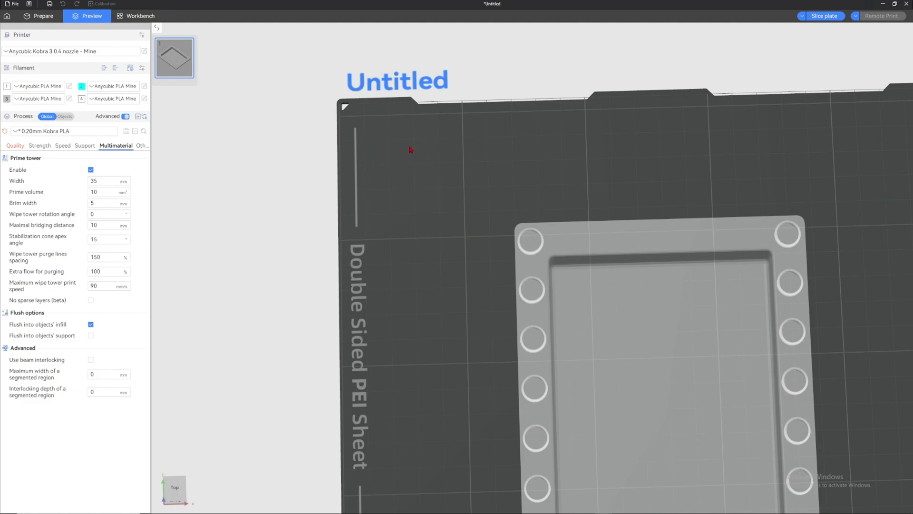
pyautogui.moveTo(546, 257); pyautogui.dragTo(488, 191, button='right')
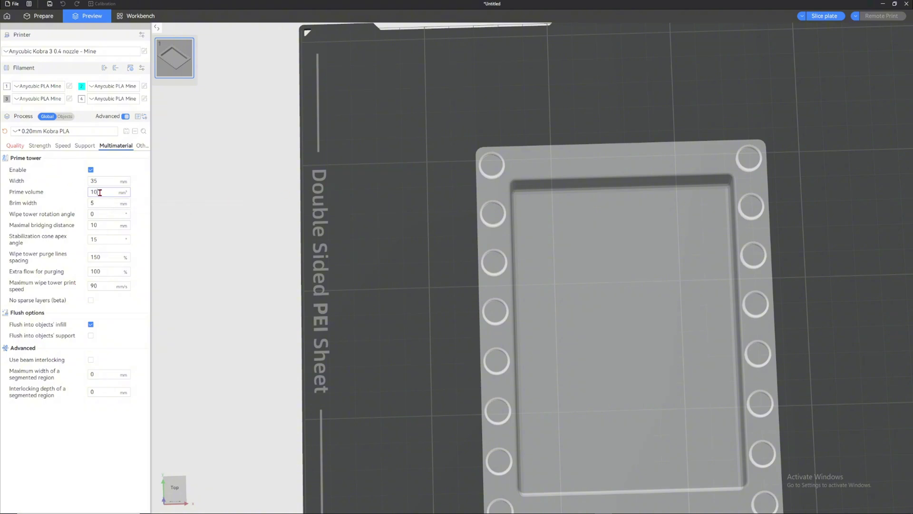
pyautogui.moveTo(100, 192); pyautogui.dragTo(23, 206)
pyautogui.click(74, 181)
pyautogui.click(90, 169)
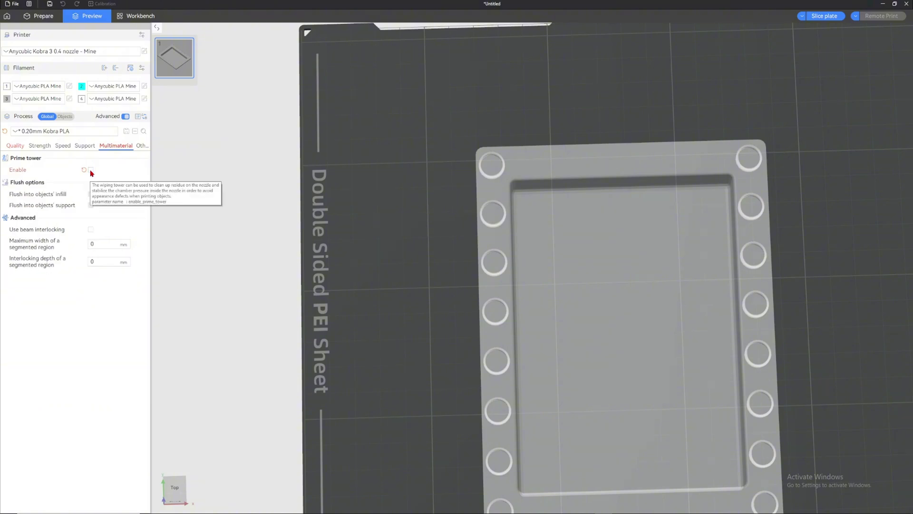
pyautogui.click(91, 171)
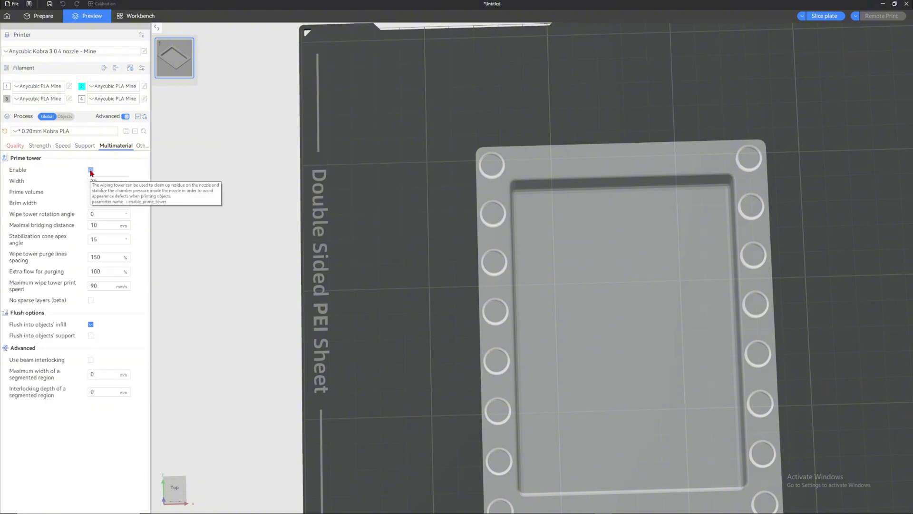
# Step: Set the skirt loops to 2 in the Others process settings and slice the plate
pyautogui.click(141, 146)
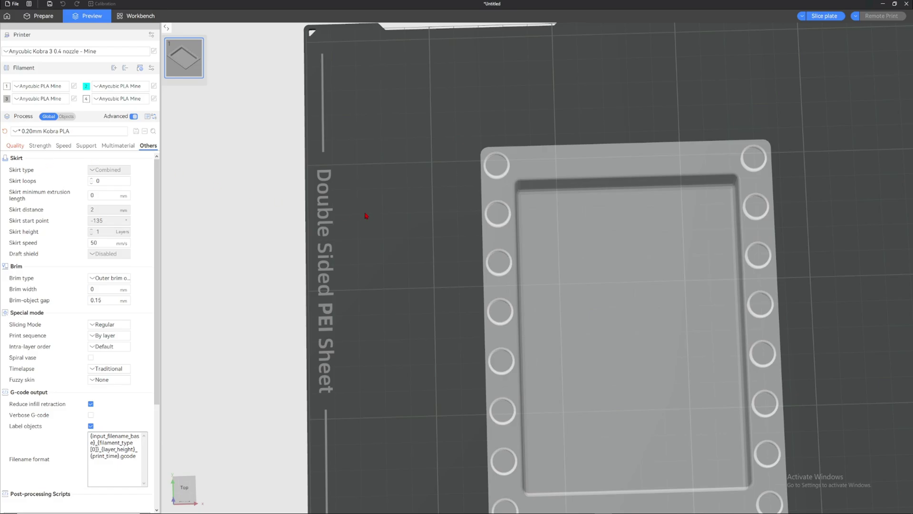
pyautogui.moveTo(365, 213); pyautogui.dragTo(374, 198)
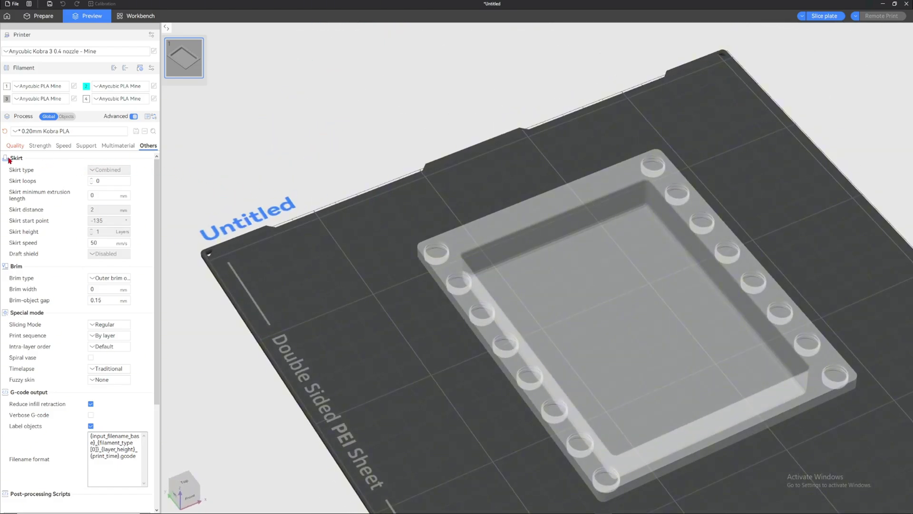
pyautogui.click(103, 183)
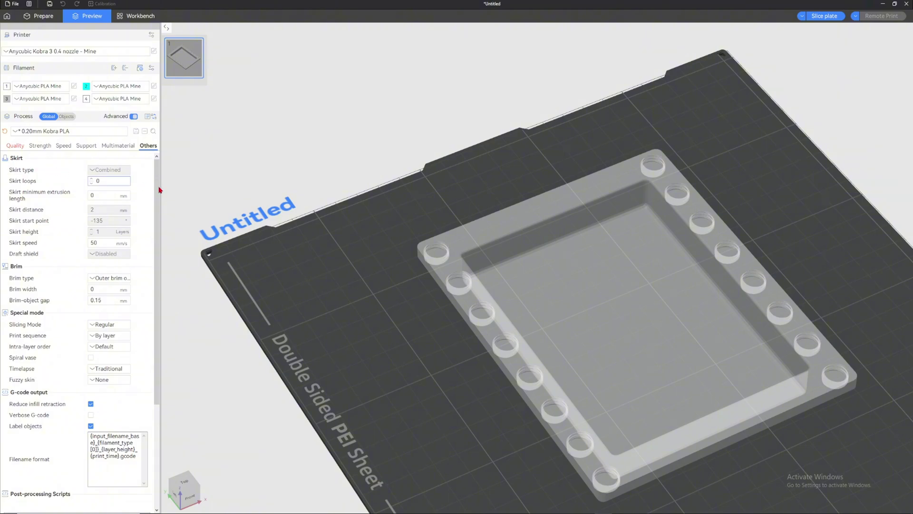
pyautogui.doubleClick(90, 180)
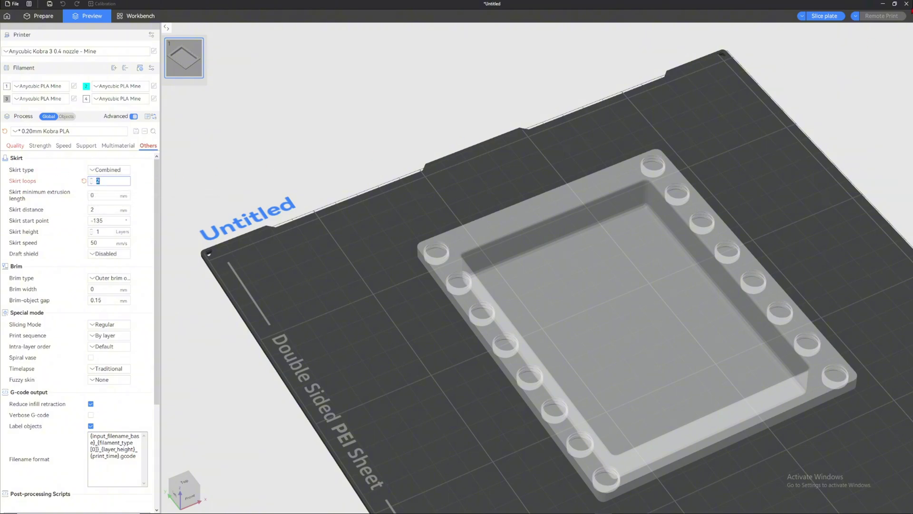
pyautogui.click(829, 19)
# Step: Inspect the sliced skirt along the base of the tray up close from the side
pyautogui.moveTo(420, 134); pyautogui.dragTo(359, 74, button='right')
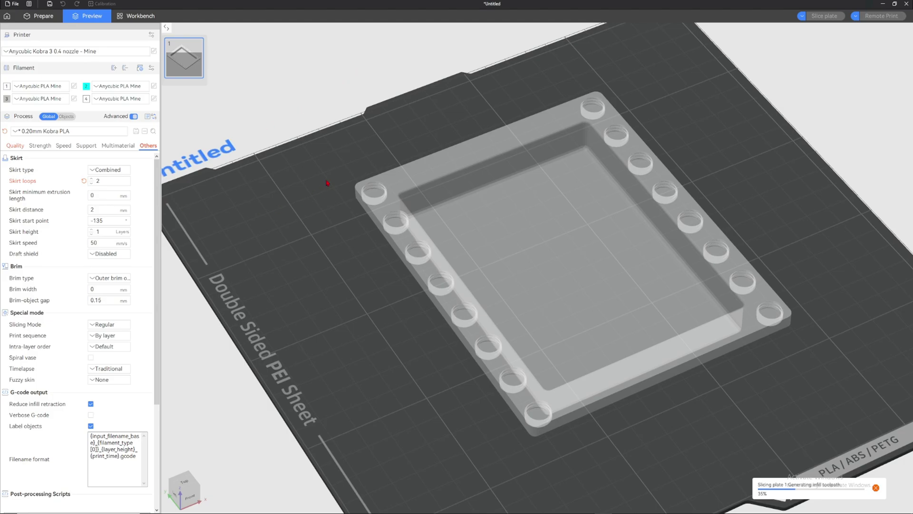
pyautogui.moveTo(336, 134); pyautogui.dragTo(331, 109, button='right')
pyautogui.moveTo(331, 112); pyautogui.dragTo(333, 104)
pyautogui.scroll(4, 338, 176)
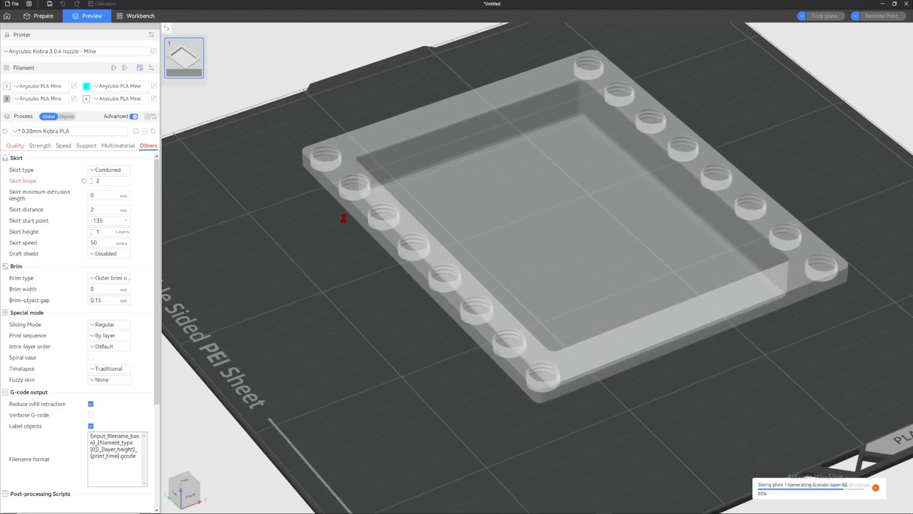
pyautogui.moveTo(713, 444); pyautogui.dragTo(540, 355, button='right')
pyautogui.moveTo(540, 354); pyautogui.dragTo(569, 306)
pyautogui.moveTo(642, 278); pyautogui.dragTo(640, 176)
pyautogui.scroll(5, 639, 171)
pyautogui.scroll(-5, 640, 172)
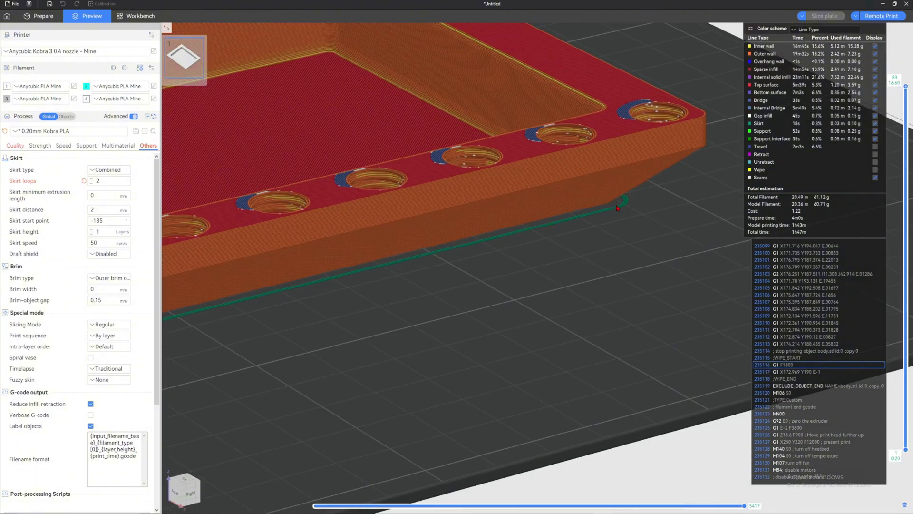
# Step: Advance through the first layer's skirt toolpath move by move, and show the complete first layer from above
pyautogui.scroll(-2, 618, 211)
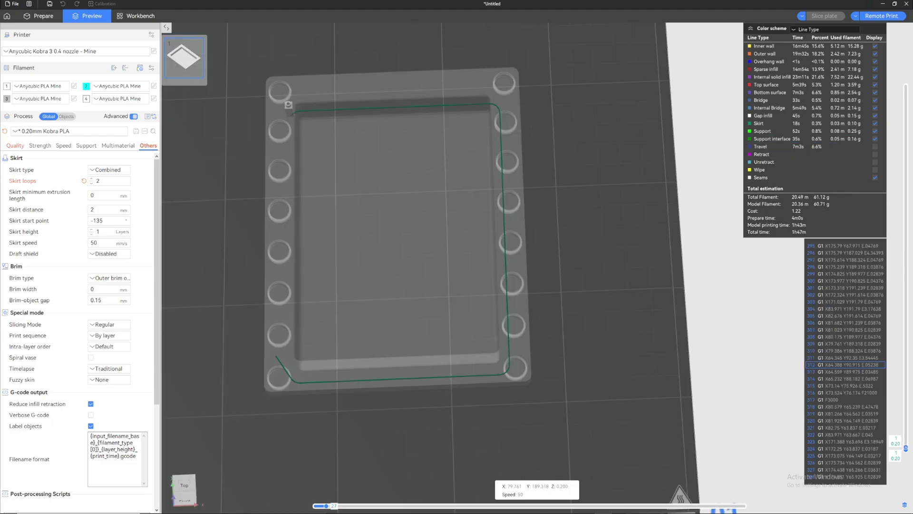
pyautogui.press('Right')
pyautogui.press('Right')
pyautogui.press('Right')
pyautogui.press('Right')
pyautogui.press('Right')
pyautogui.press('Right')
pyautogui.press('Right')
pyautogui.moveTo(328, 506); pyautogui.dragTo(744, 505)
# Step: Examine the first layer's skirt around the tray and its support, and return the skirt loops to 0
pyautogui.scroll(5, 605, 268)
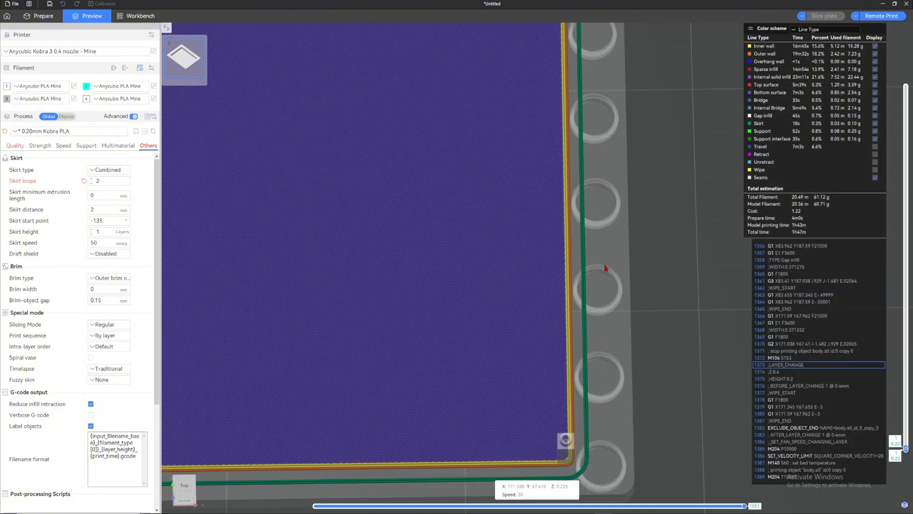
pyautogui.scroll(-6, 605, 268)
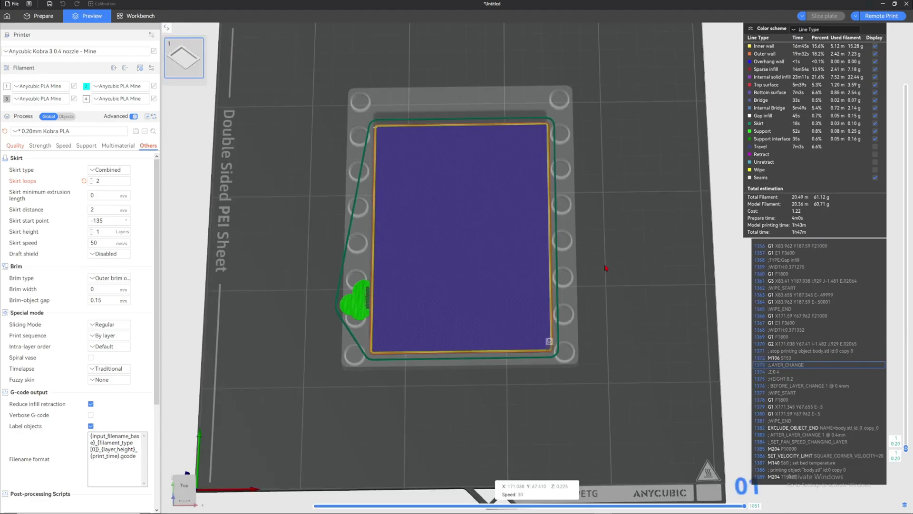
pyautogui.scroll(2, 544, 280)
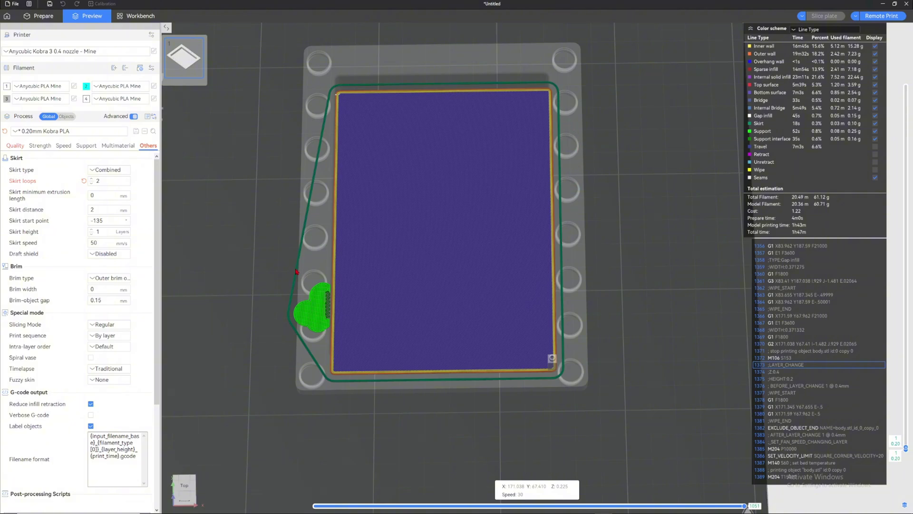
pyautogui.scroll(3, 92, 183)
pyautogui.doubleClick(92, 184)
# Step: Keep the brim type at Outer brim only and set the brim width to 5 mm
pyautogui.scroll(-1, 58, 257)
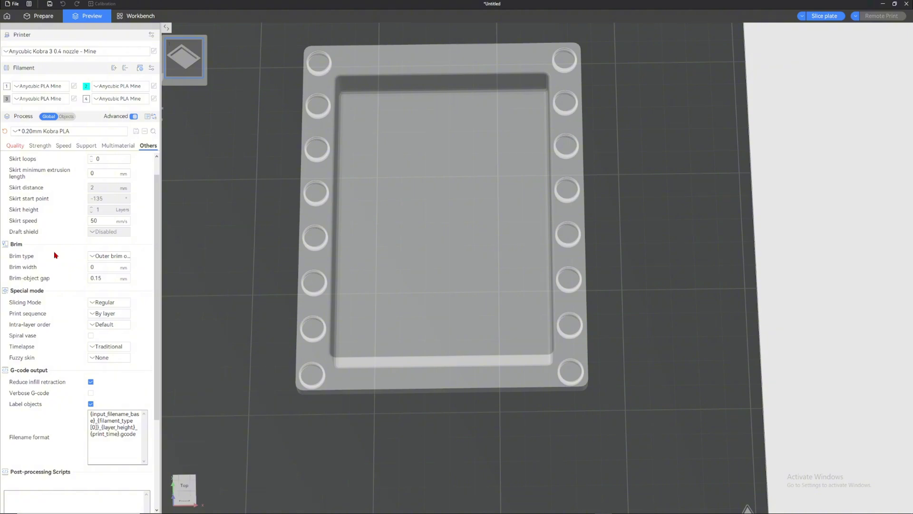
pyautogui.click(114, 257)
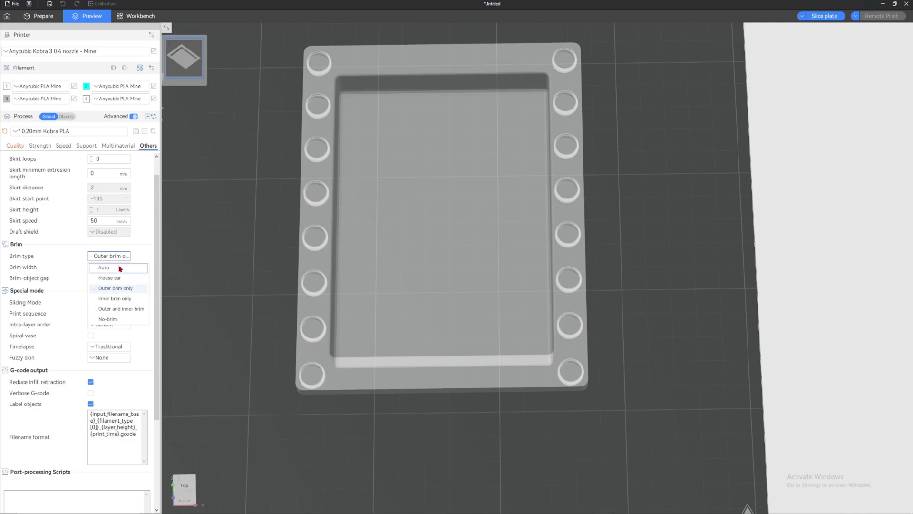
pyautogui.click(120, 290)
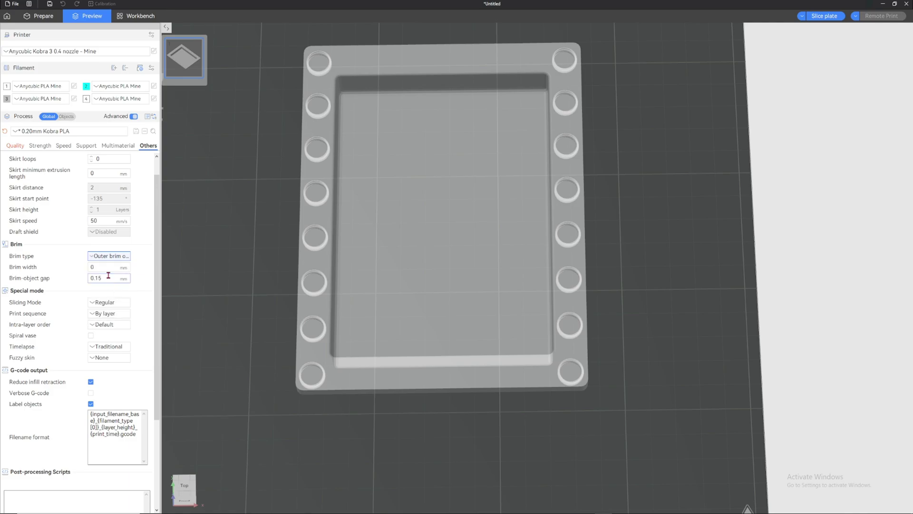
pyautogui.click(107, 267)
pyautogui.write('5')
pyautogui.press('Return')
# Step: Slice the plate and inspect the brim around the corner of the tray's first layer
pyautogui.moveTo(301, 257); pyautogui.dragTo(736, 112)
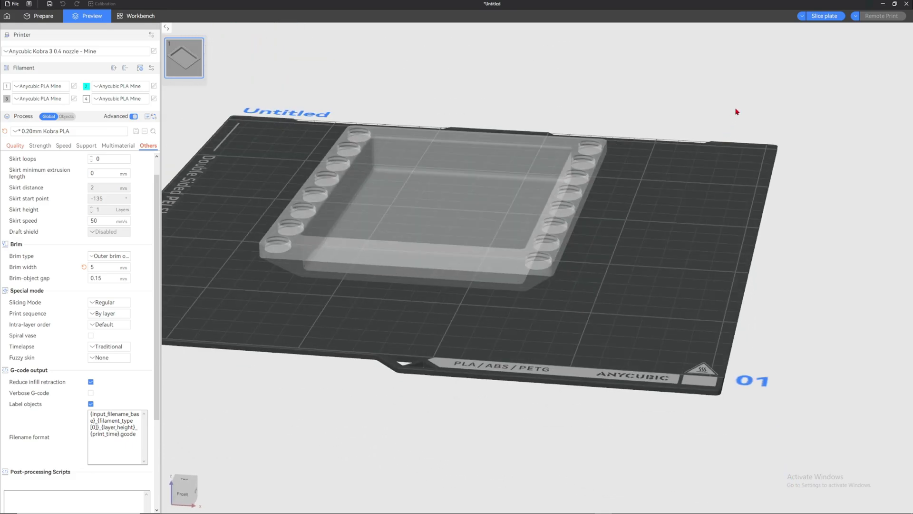
pyautogui.click(824, 16)
pyautogui.scroll(2, 316, 299)
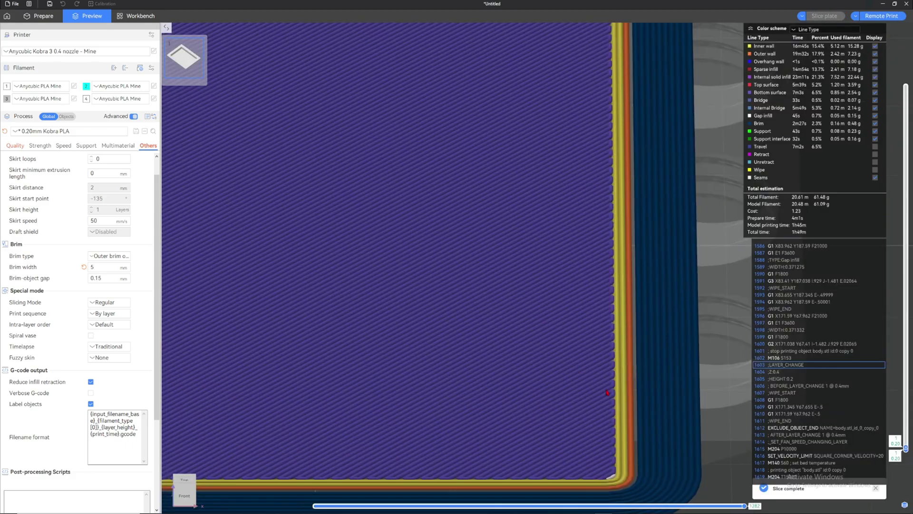
pyautogui.scroll(-3, 593, 416)
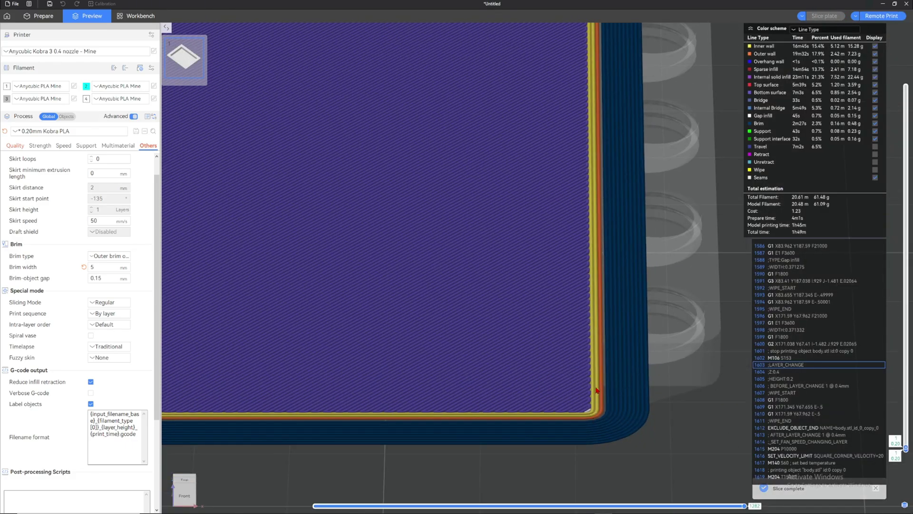
pyautogui.scroll(-1, 597, 390)
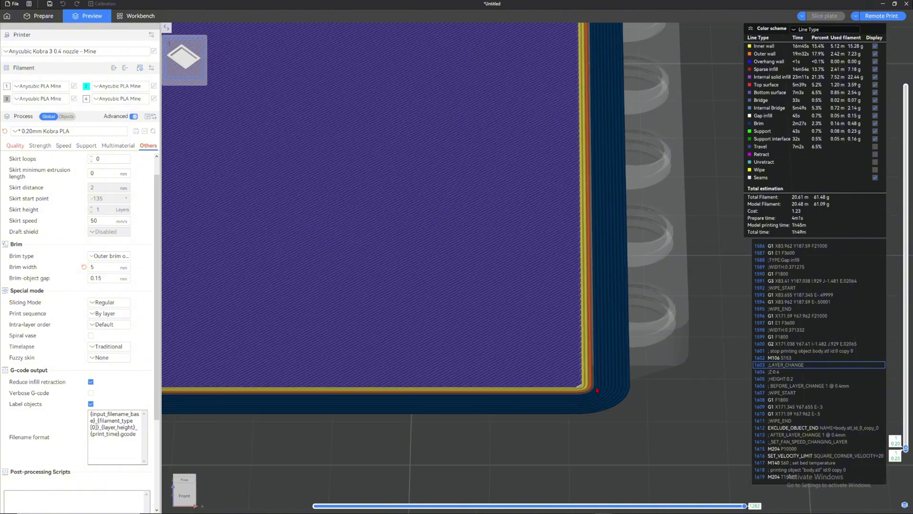
pyautogui.scroll(-1, 596, 390)
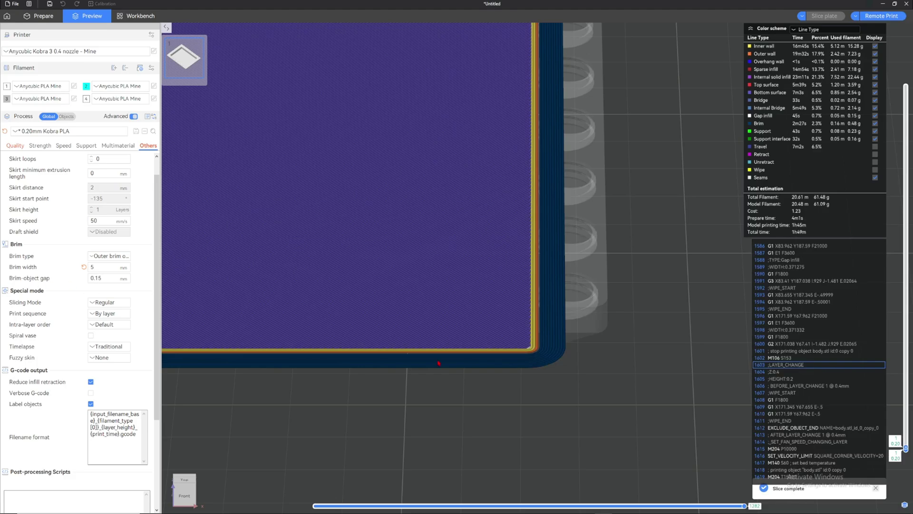
# Step: Examine the gap between the brim and the tray's outer wall up close, and check the brim-object gap setting
pyautogui.scroll(6, 599, 266)
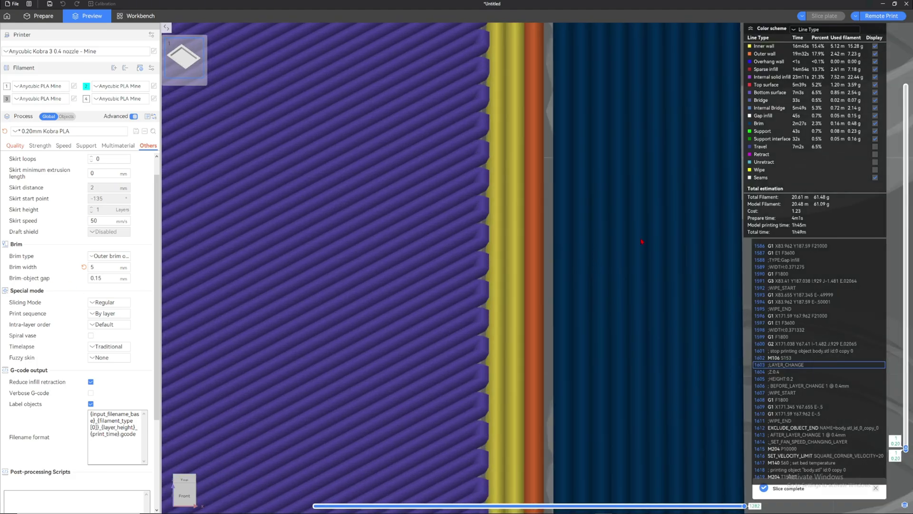
pyautogui.scroll(-3, 531, 240)
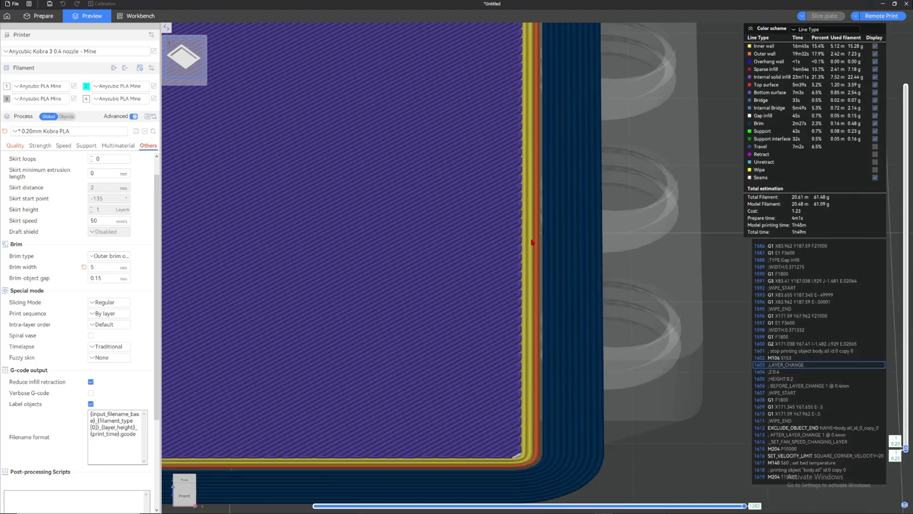
pyautogui.scroll(-2, 531, 242)
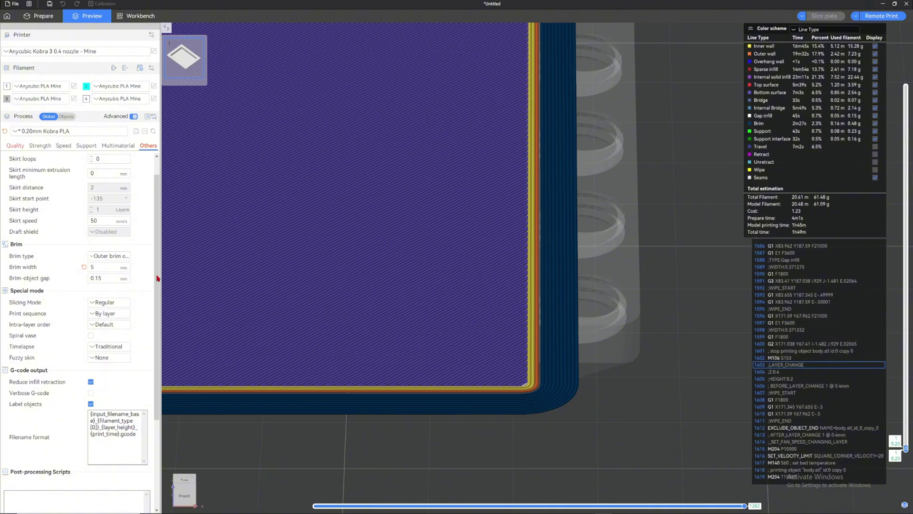
pyautogui.scroll(3, 553, 252)
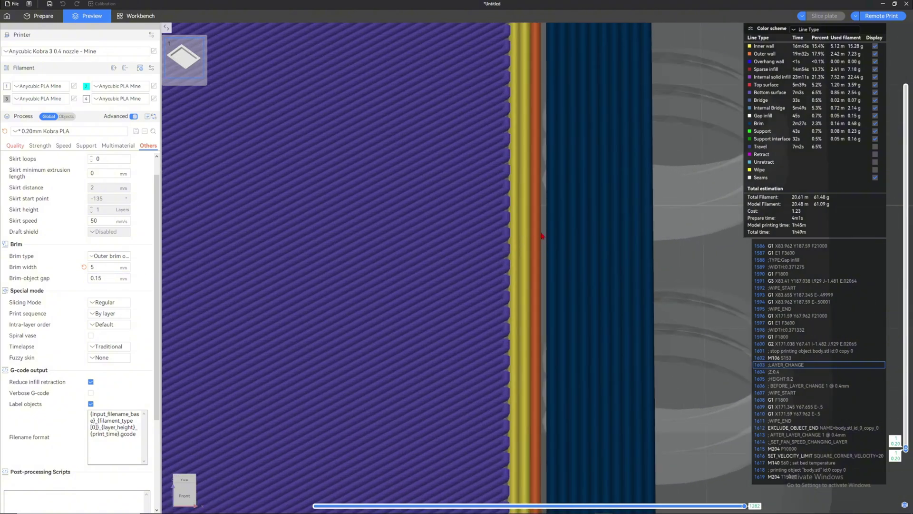
pyautogui.doubleClick(97, 278)
pyautogui.scroll(-8, 539, 263)
# Step: Review the slicing mode and print sequence choices, keeping Regular and By layer
pyautogui.scroll(-1, 103, 266)
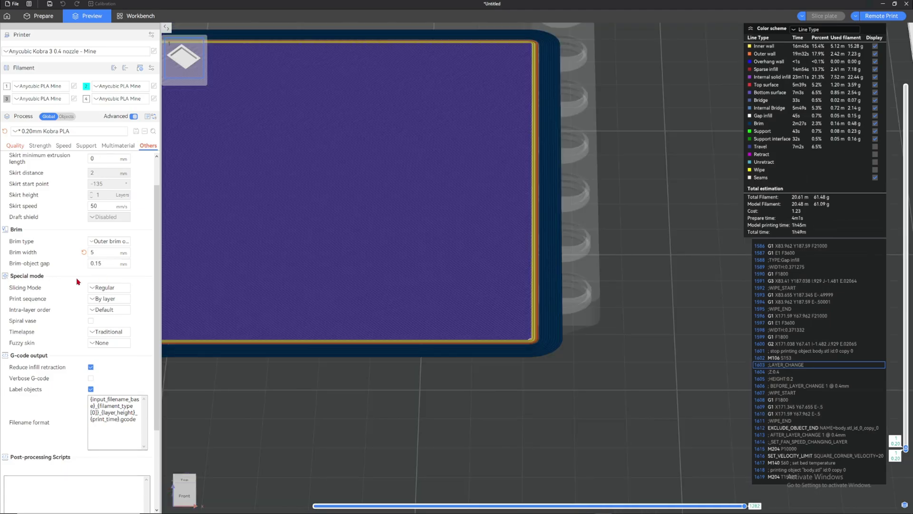
pyautogui.click(105, 288)
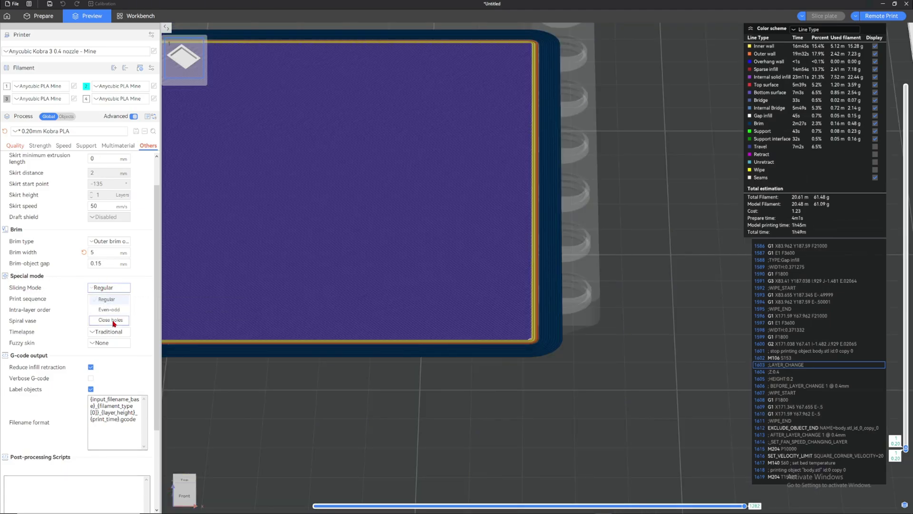
pyautogui.click(97, 300)
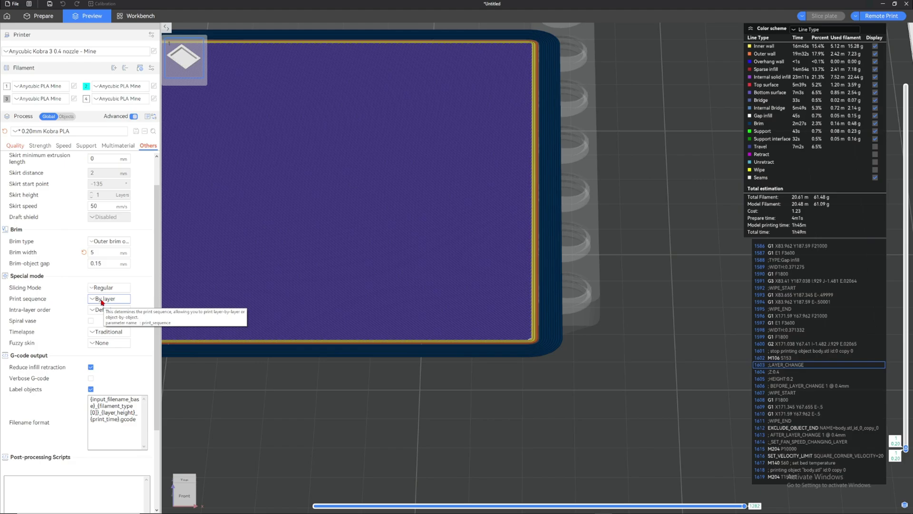
pyautogui.click(106, 303)
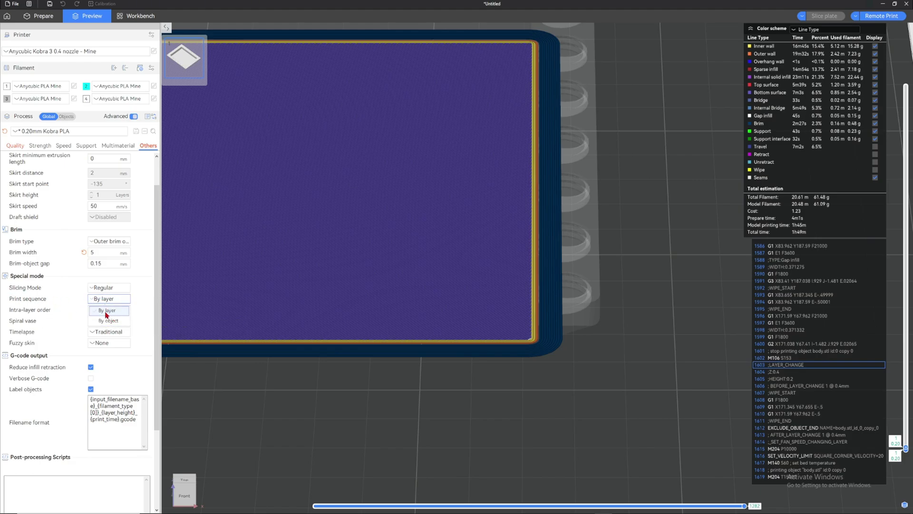
pyautogui.click(107, 311)
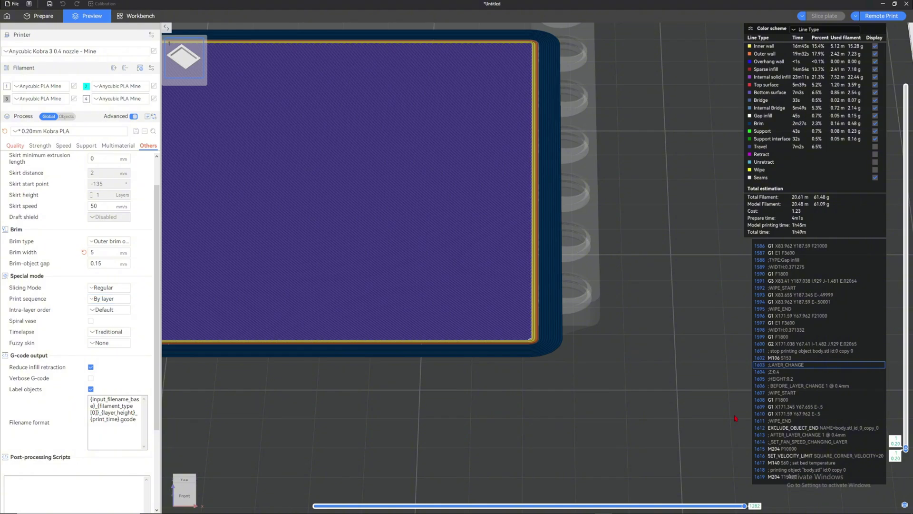
# Step: Look over the six bolts on the build plate in the Prepare view
pyautogui.scroll(-3, 658, 411)
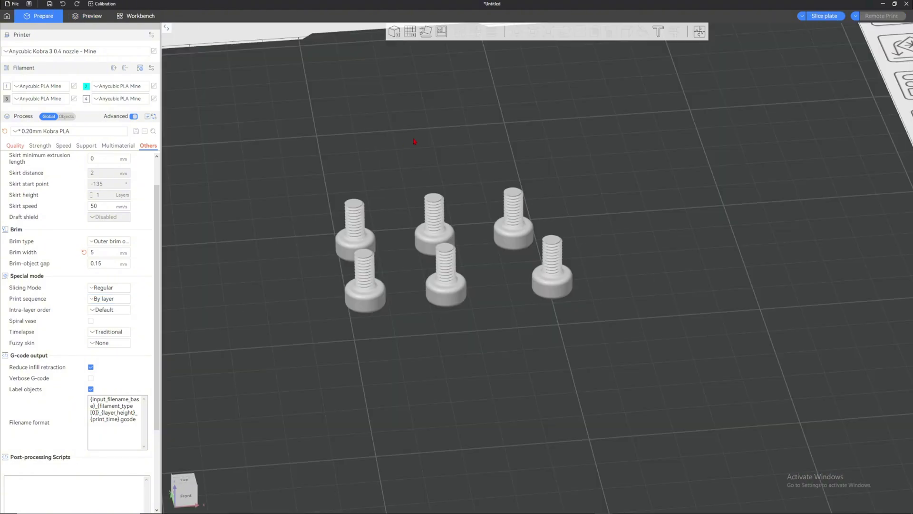
pyautogui.moveTo(415, 143); pyautogui.dragTo(395, 135)
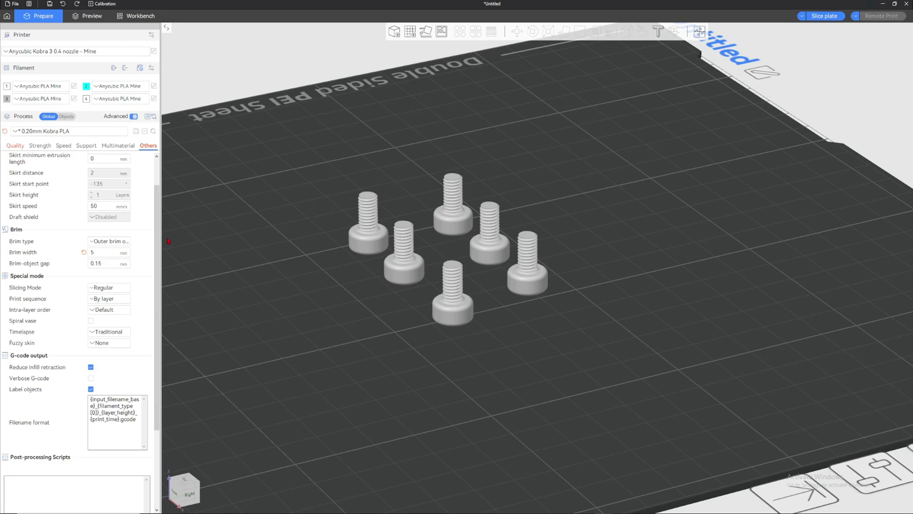
pyautogui.scroll(2, 483, 299)
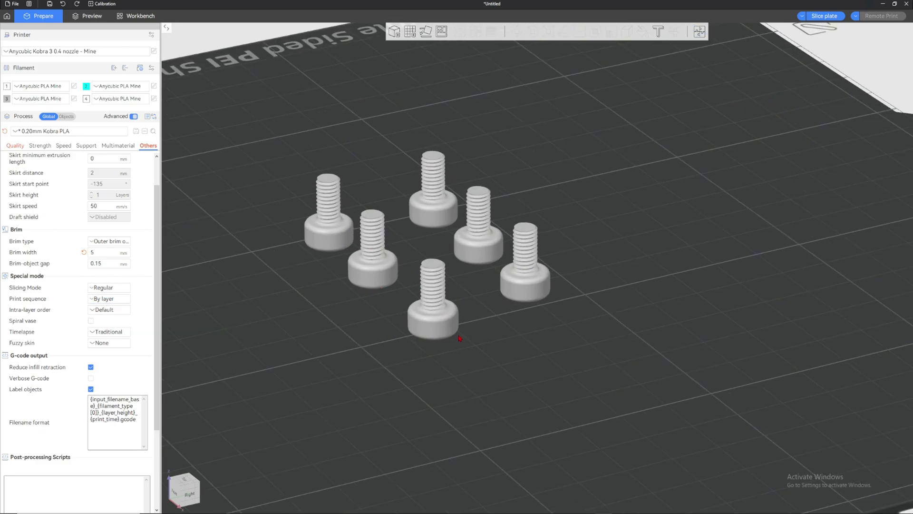
# Step: Set the print sequence to By object and accept printing by object without timelapse support
pyautogui.click(110, 300)
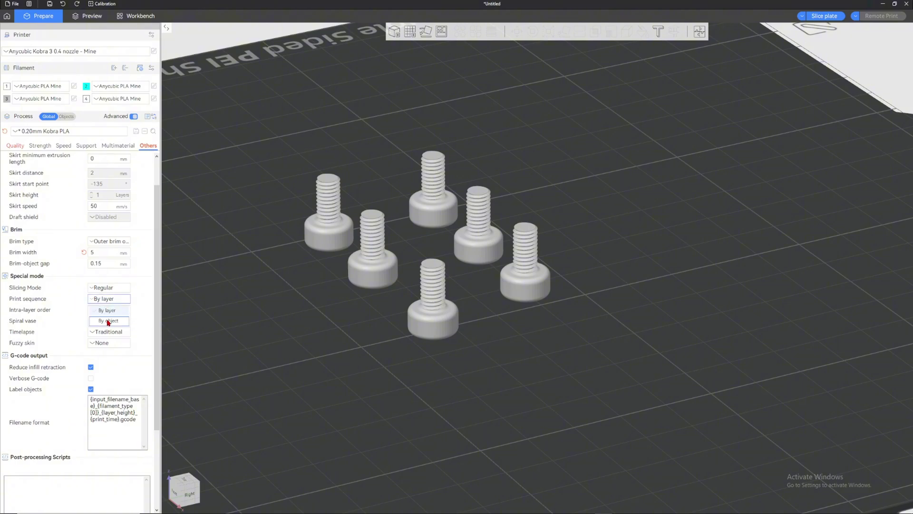
pyautogui.click(110, 320)
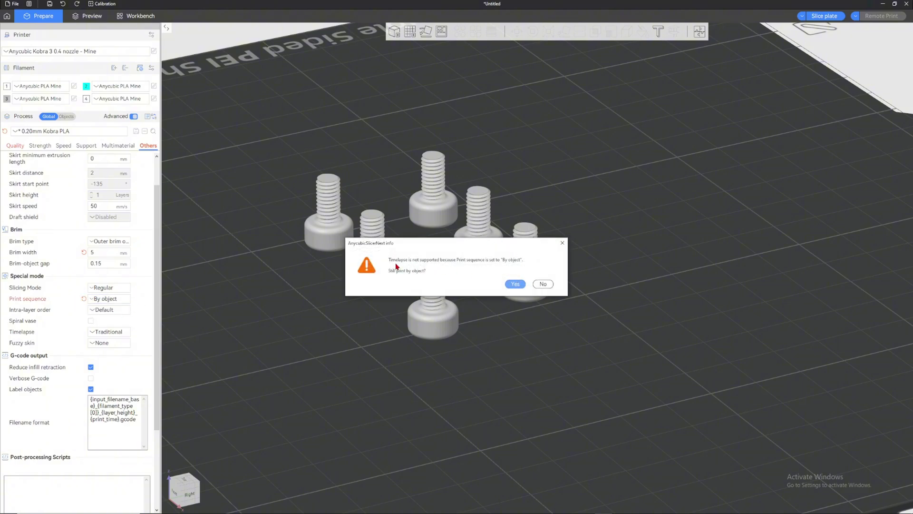
pyautogui.click(515, 284)
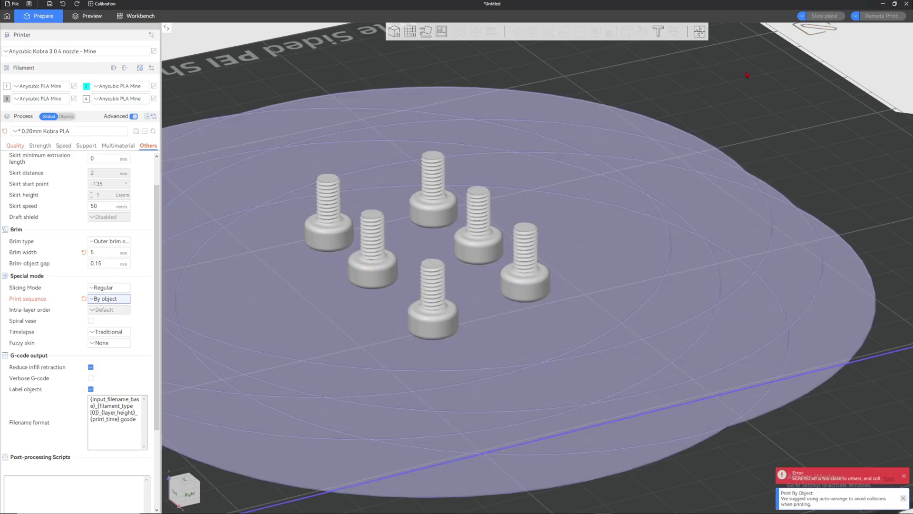
# Step: Move one bolt away from the group towards the back-right area of the build plate
pyautogui.scroll(-8, 575, 214)
pyautogui.moveTo(605, 164); pyautogui.dragTo(600, 221)
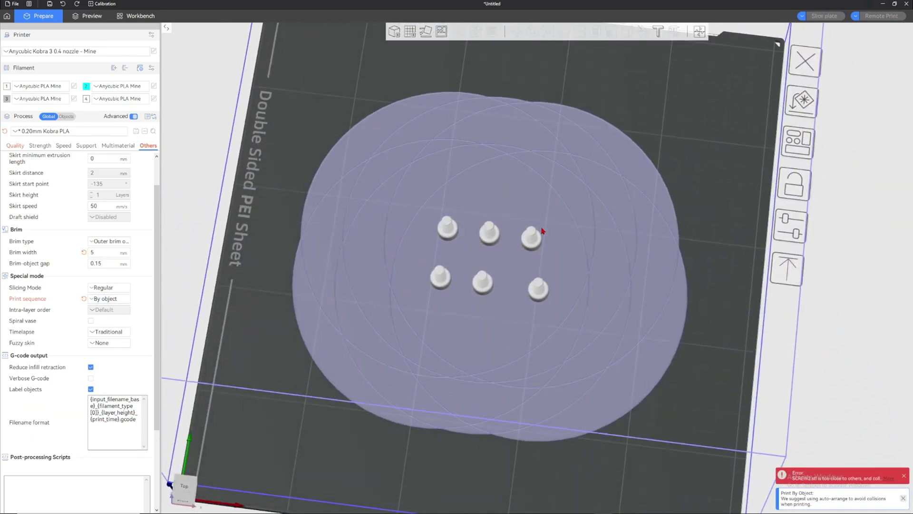
pyautogui.moveTo(531, 238); pyautogui.dragTo(628, 154)
pyautogui.scroll(-5, 628, 156)
pyautogui.scroll(4, 513, 246)
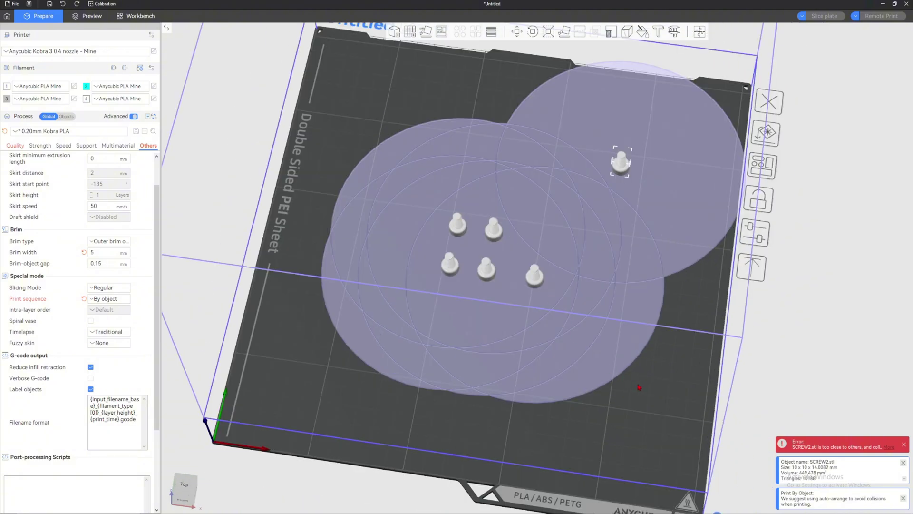
# Step: Spread the other five bolts apart so all six form two widely spaced rows across the build plate
pyautogui.moveTo(639, 387); pyautogui.dragTo(645, 361)
pyautogui.scroll(-4, 646, 361)
pyautogui.moveTo(431, 144); pyautogui.dragTo(407, 153)
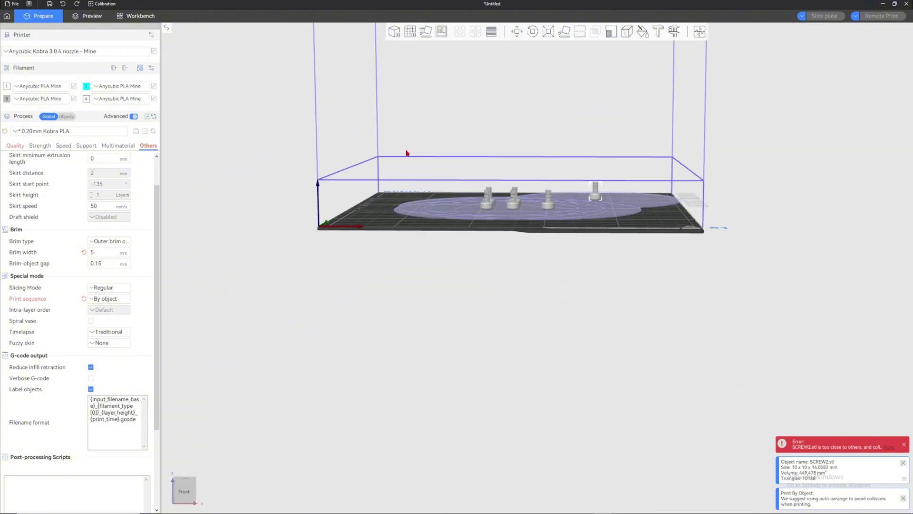
pyautogui.scroll(3, 428, 152)
pyautogui.scroll(-1, 676, 139)
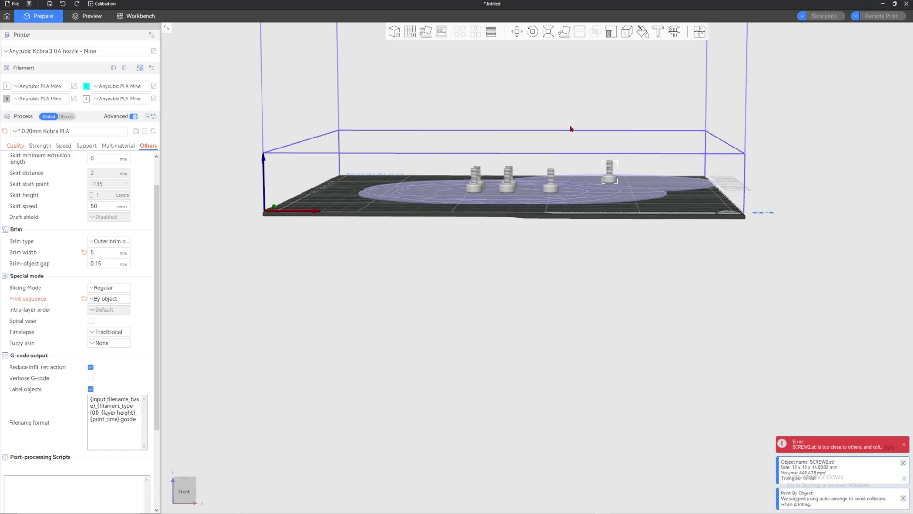
pyautogui.moveTo(571, 129); pyautogui.dragTo(583, 137)
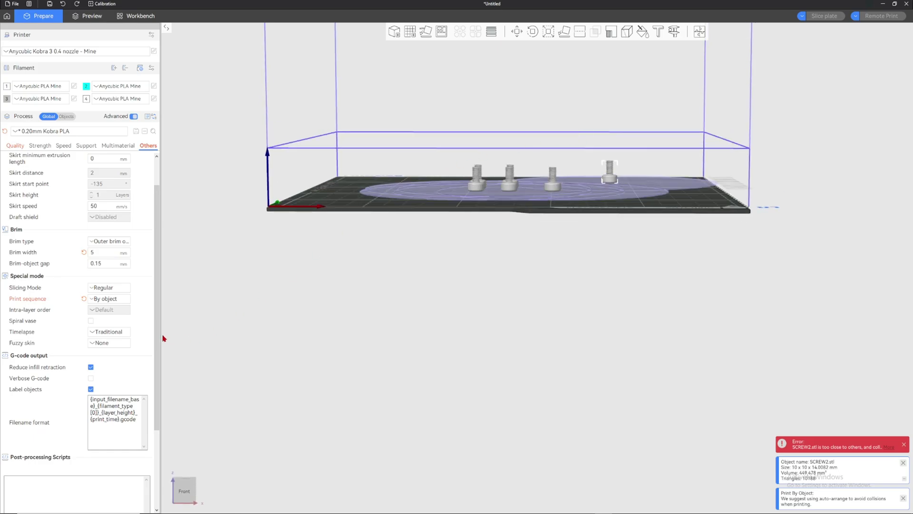
pyautogui.moveTo(405, 130); pyautogui.dragTo(432, 177)
pyautogui.moveTo(475, 275); pyautogui.dragTo(384, 356)
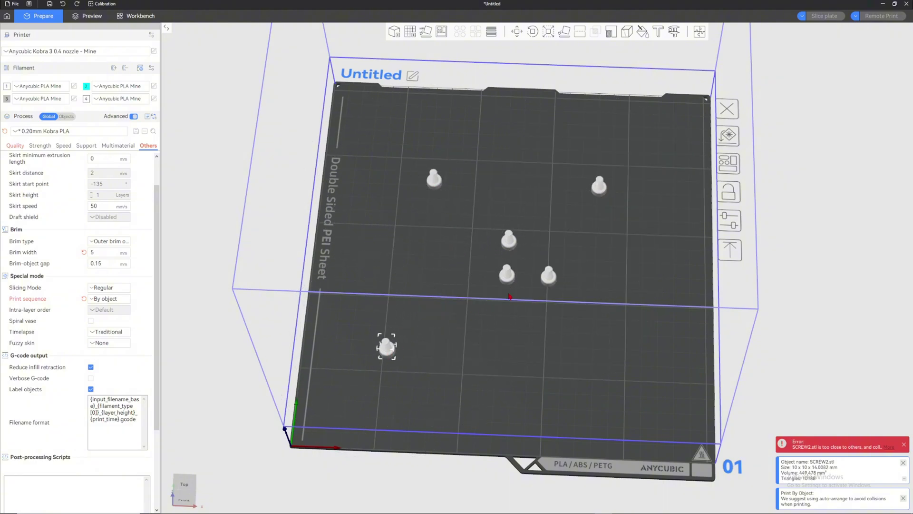
pyautogui.moveTo(506, 278); pyautogui.dragTo(494, 343)
pyautogui.moveTo(547, 288); pyautogui.dragTo(632, 352)
pyautogui.moveTo(511, 244); pyautogui.dragTo(521, 191)
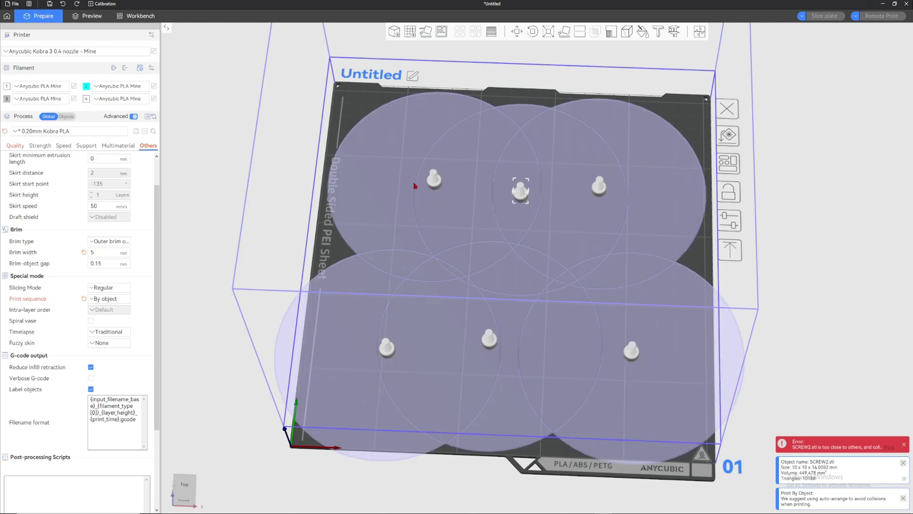
# Step: Examine the overlapping clearance zones around the spread-out bolts and review the special mode settings
pyautogui.scroll(5, 513, 210)
pyautogui.scroll(-4, 492, 138)
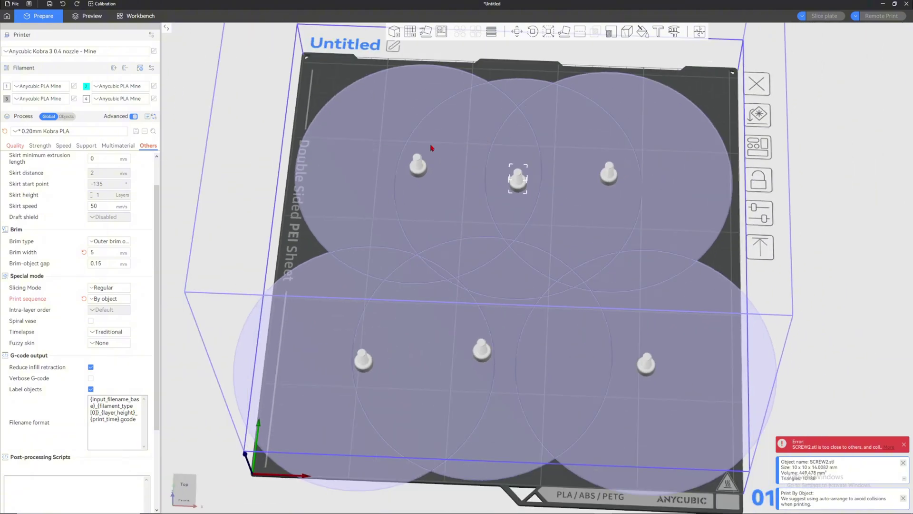
pyautogui.scroll(-2, 465, 143)
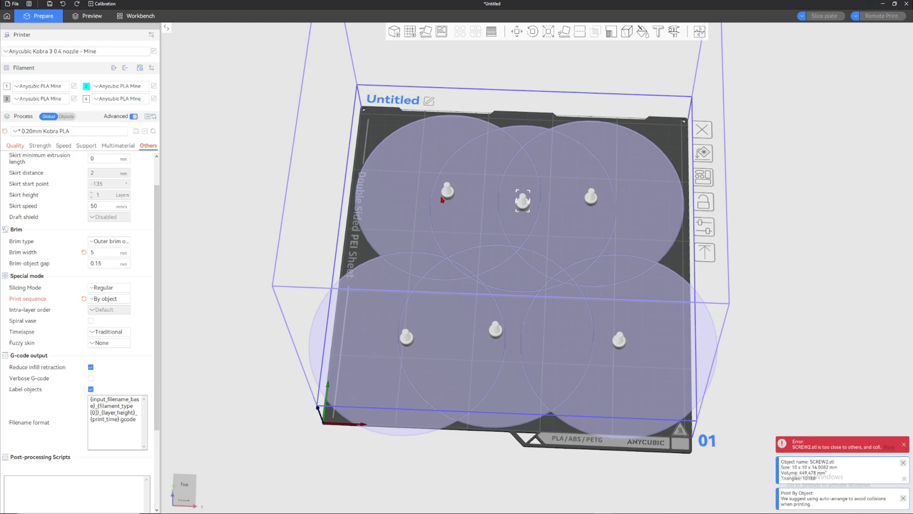
pyautogui.scroll(1, 110, 315)
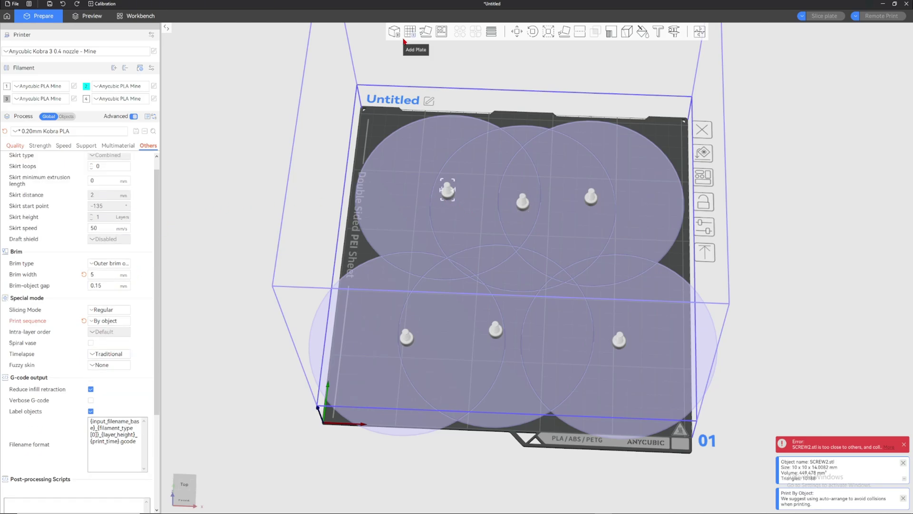
pyautogui.scroll(3, 419, 179)
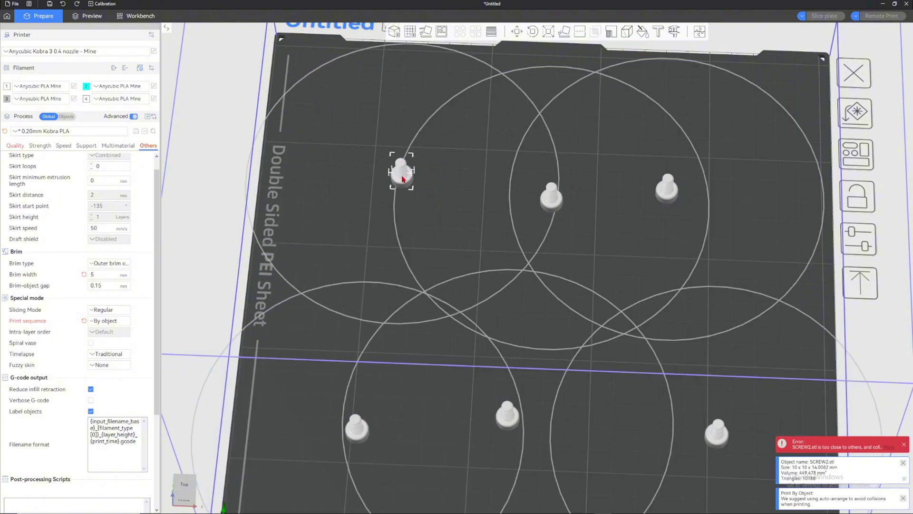
pyautogui.scroll(-2, 414, 181)
pyautogui.scroll(-4, 113, 303)
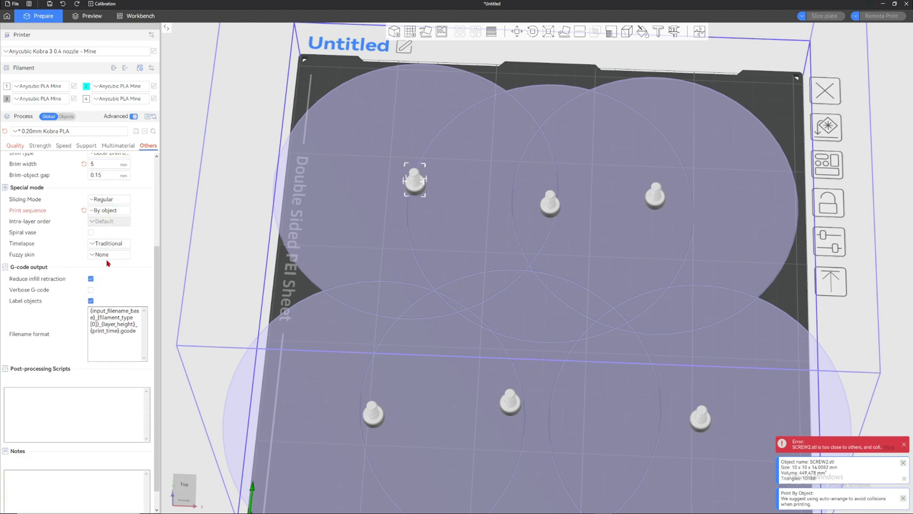
pyautogui.scroll(-2, 553, 221)
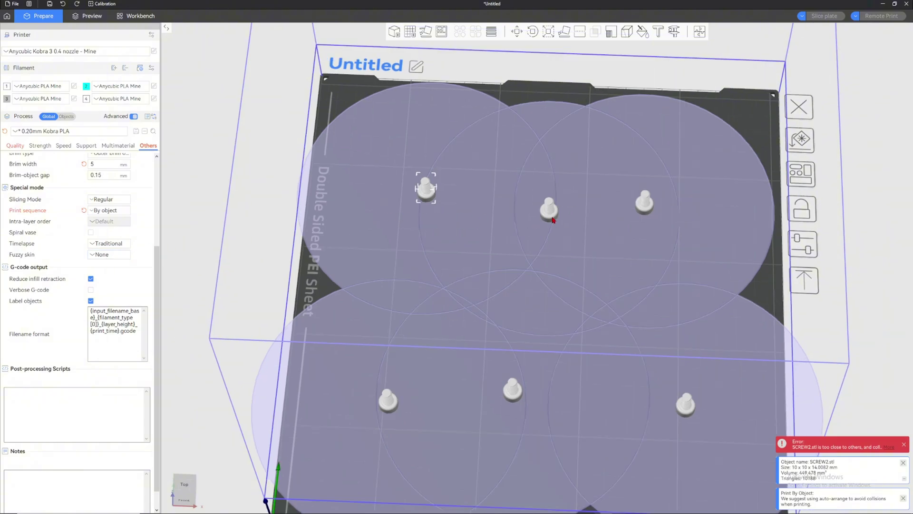
# Step: Delete four of the six bolts, keeping only the back-left and front-right ones
pyautogui.click(553, 220)
pyautogui.press('Delete')
pyautogui.click(514, 393)
pyautogui.press('Delete')
pyautogui.click(645, 208)
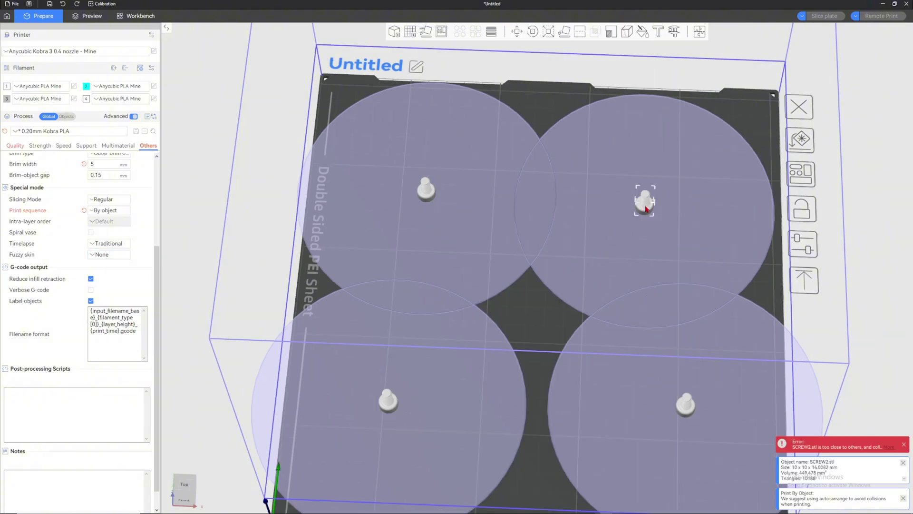
pyautogui.press('Delete')
pyautogui.click(394, 398)
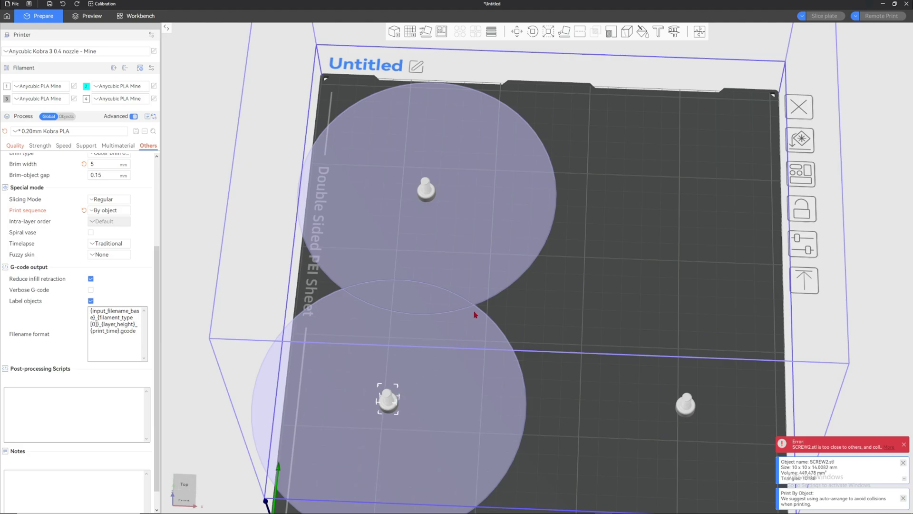
pyautogui.press('Delete')
# Step: Slice the plate with the two bolts set to print by object and examine the resulting preview
pyautogui.scroll(-3, 474, 266)
pyautogui.click(824, 16)
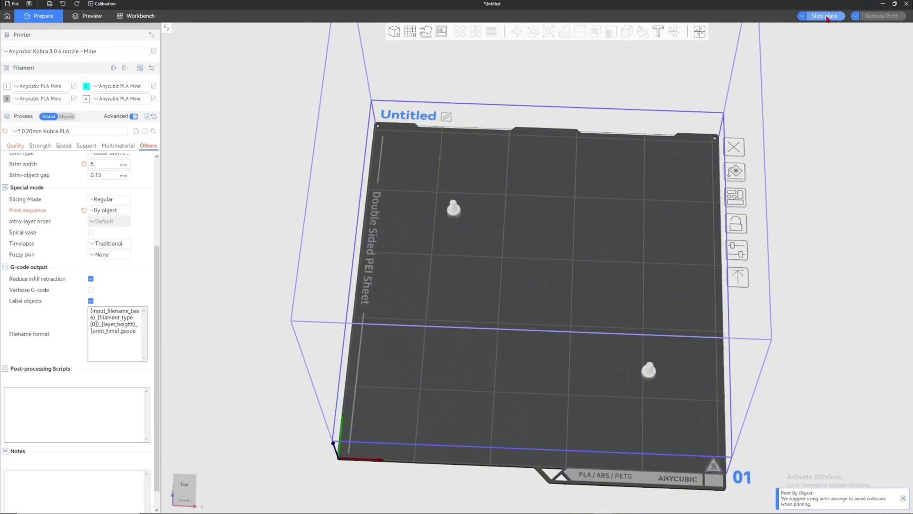
pyautogui.moveTo(574, 185); pyautogui.dragTo(570, 169)
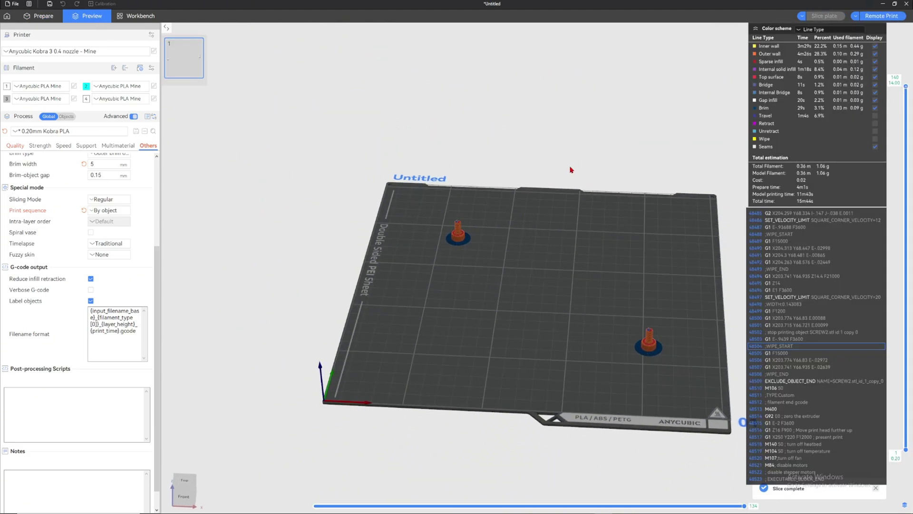
pyautogui.scroll(3, 592, 190)
pyautogui.moveTo(598, 196); pyautogui.dragTo(583, 196, button='right')
pyautogui.moveTo(905, 88)
pyautogui.mouseDown()
pyautogui.moveTo(898, 397)
pyautogui.moveTo(905, 86)
pyautogui.mouseUp()
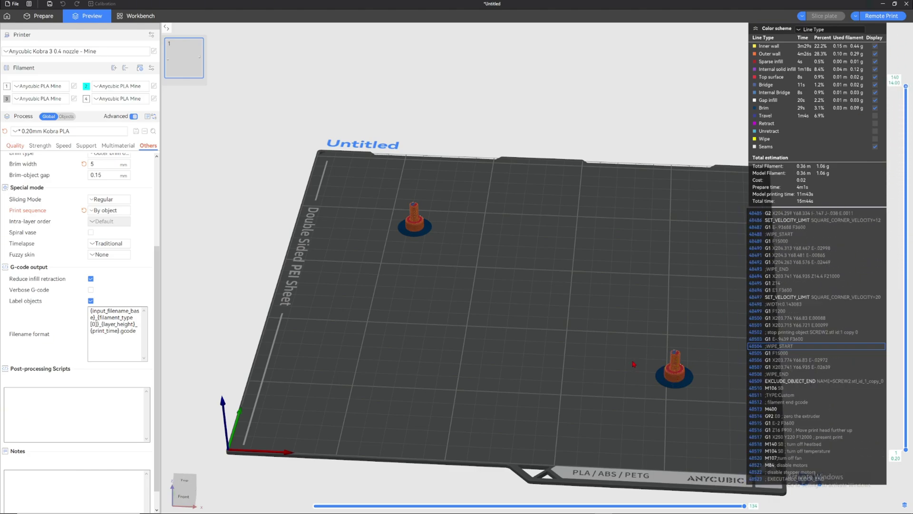
pyautogui.moveTo(630, 326); pyautogui.dragTo(498, 231)
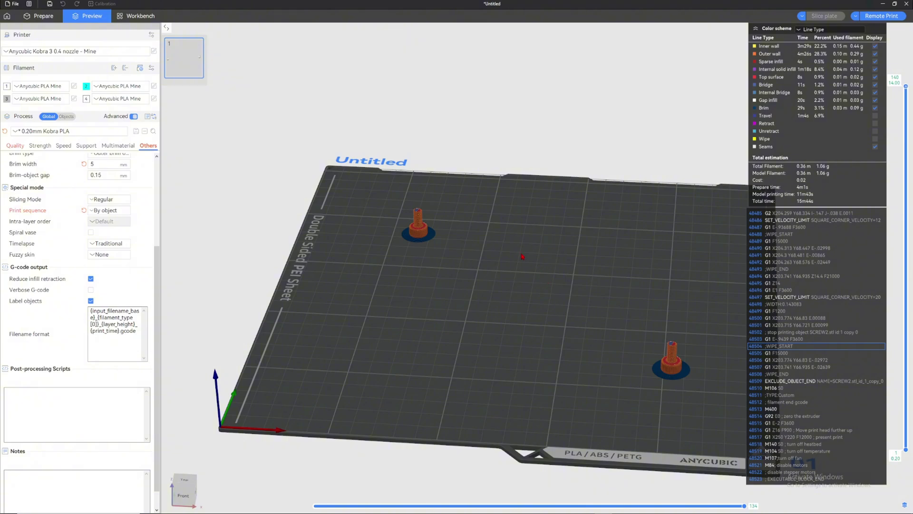
# Step: Reset the print sequence to By layer and set fuzzy skin to All walls
pyautogui.click(85, 211)
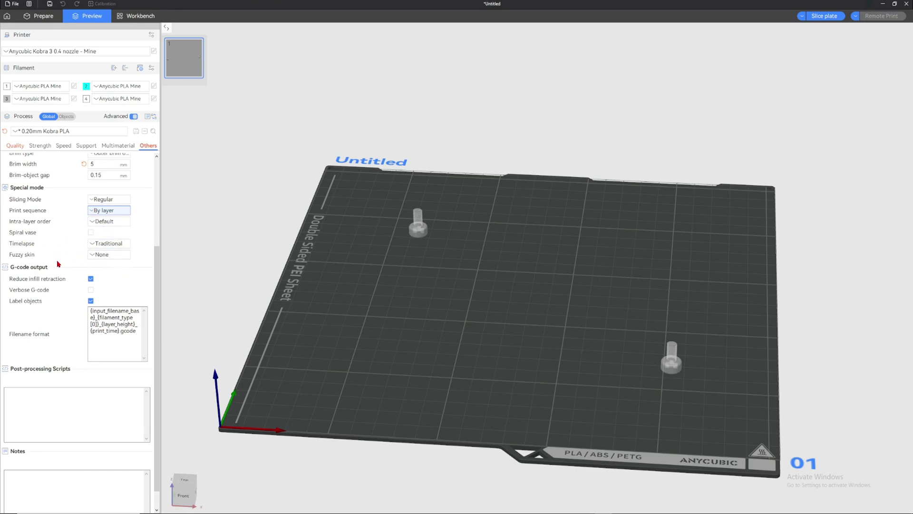
pyautogui.click(110, 254)
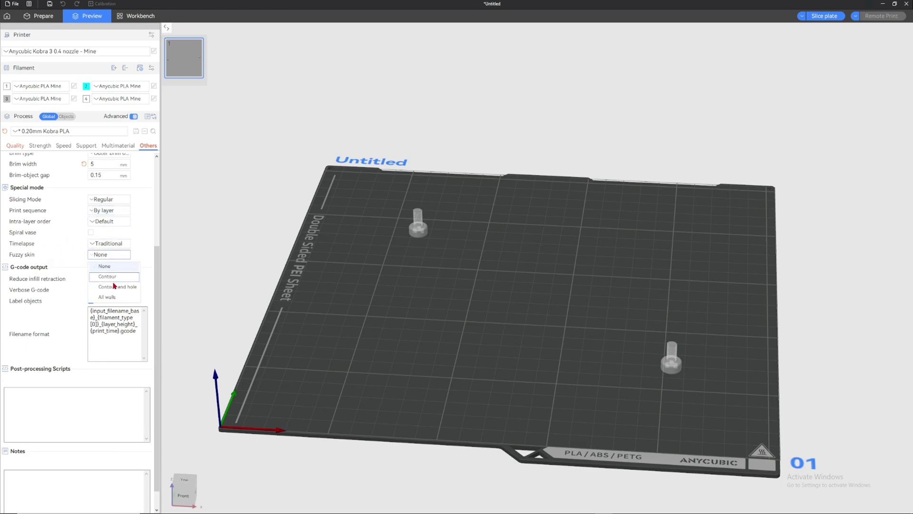
pyautogui.click(112, 297)
# Step: Slice the plate and inspect the fuzzy skin texture on the front-right bolt up close
pyautogui.click(824, 15)
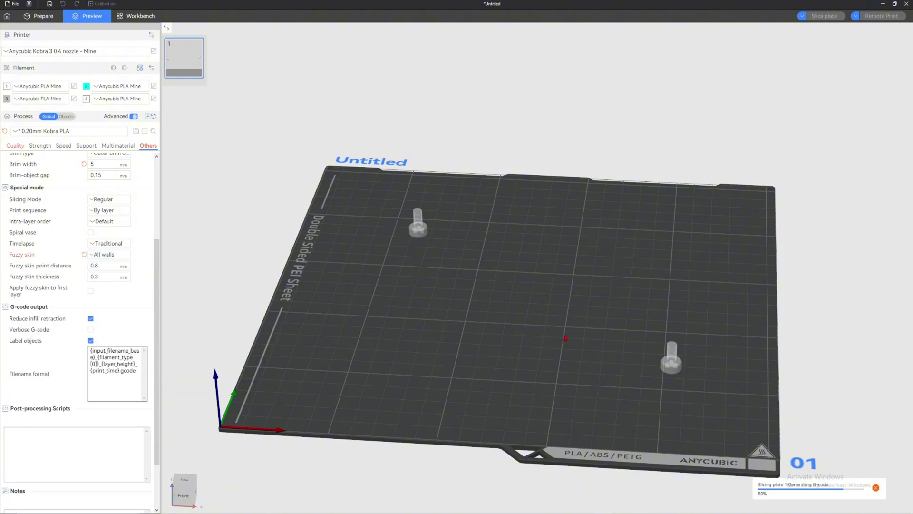
pyautogui.scroll(8, 618, 352)
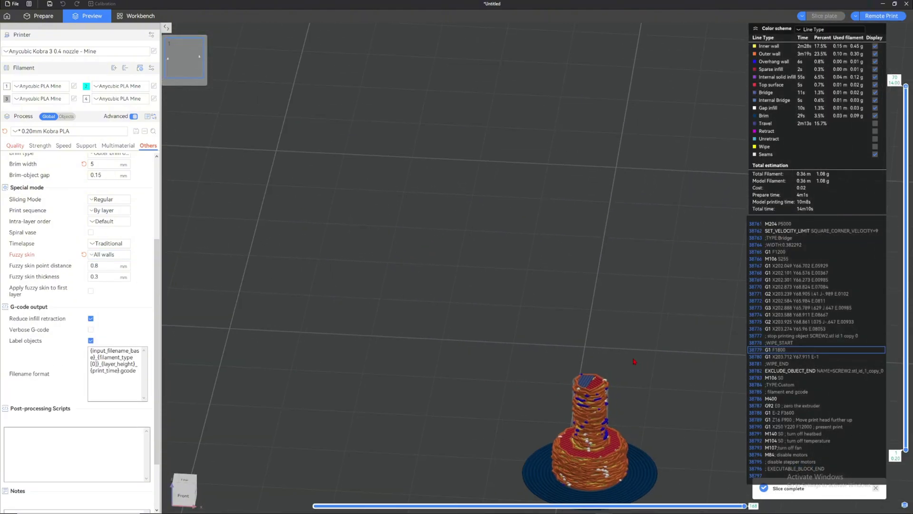
pyautogui.moveTo(634, 361); pyautogui.dragTo(579, 316, button='right')
pyautogui.scroll(8, 525, 315)
pyautogui.moveTo(525, 316); pyautogui.dragTo(529, 281)
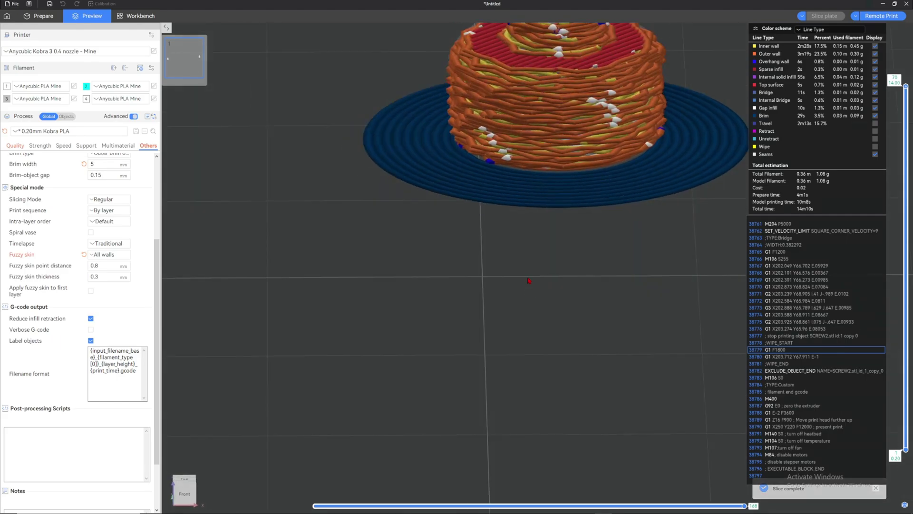
pyautogui.scroll(-4, 529, 281)
pyautogui.moveTo(633, 125); pyautogui.dragTo(511, 282, button='right')
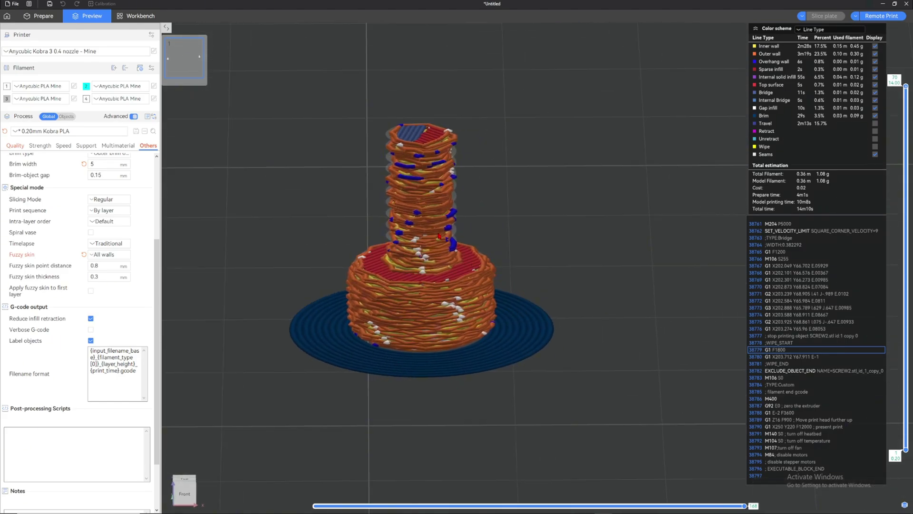
pyautogui.scroll(-10, 439, 237)
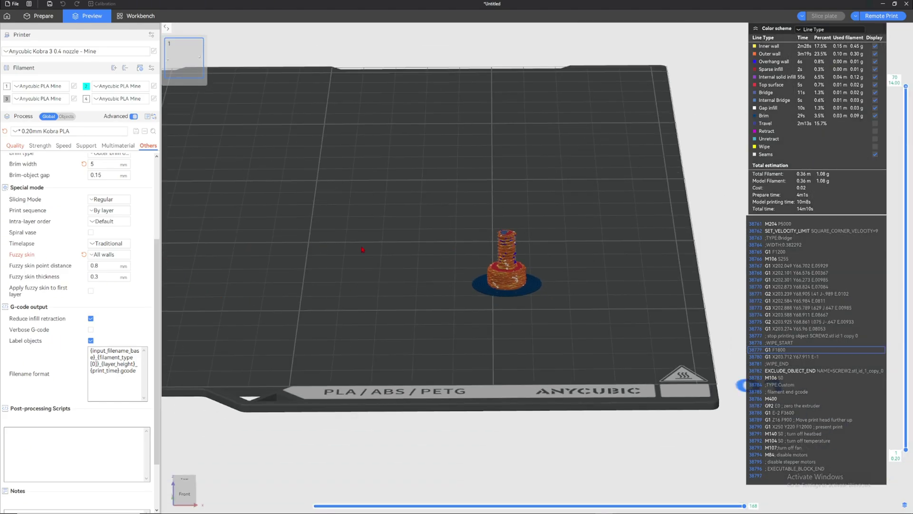
pyautogui.moveTo(363, 249); pyautogui.dragTo(631, 335, button='right')
pyautogui.scroll(-2, 489, 323)
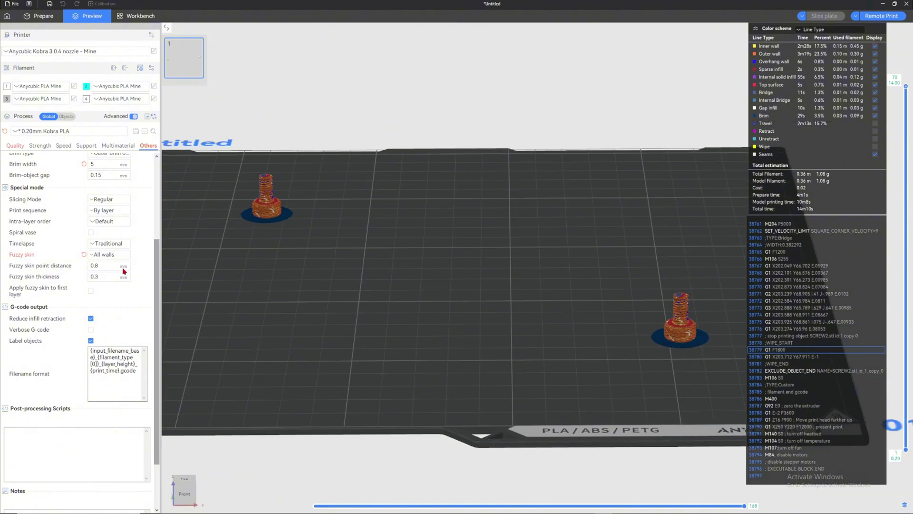
pyautogui.scroll(5, 264, 213)
pyautogui.moveTo(323, 313); pyautogui.dragTo(518, 261, button='right')
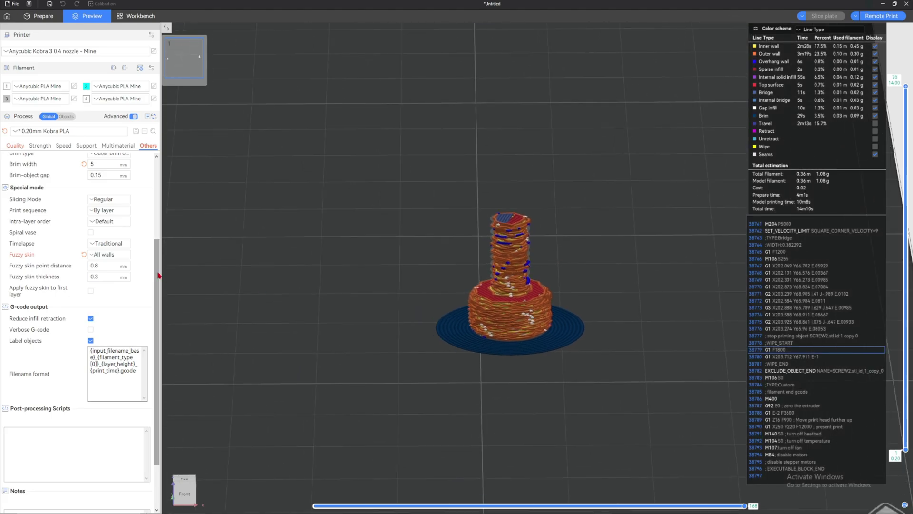
# Step: Set the fuzzy skin thickness to 1 mm, reslice the plate and inspect the rougher bolt surface
pyautogui.moveTo(103, 277); pyautogui.dragTo(71, 279)
pyautogui.write('1')
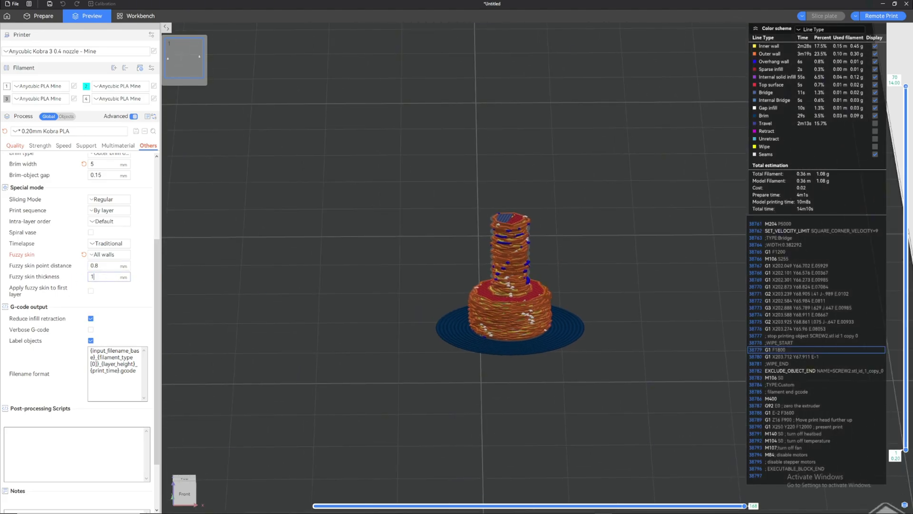
pyautogui.press('Return')
pyautogui.click(816, 17)
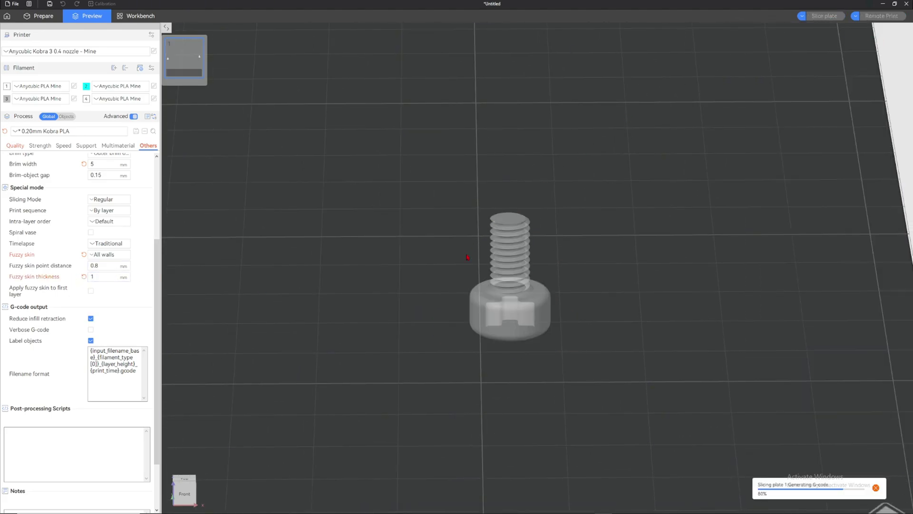
pyautogui.scroll(5, 545, 296)
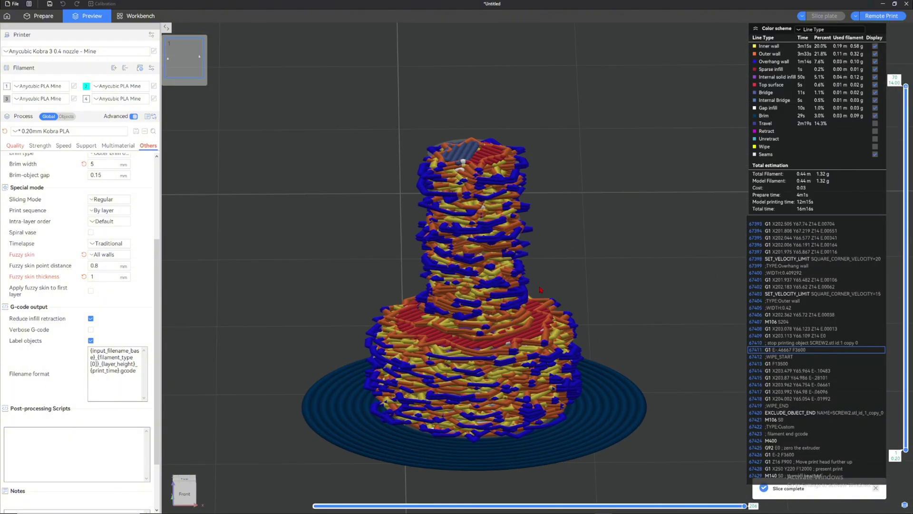
pyautogui.scroll(-5, 545, 297)
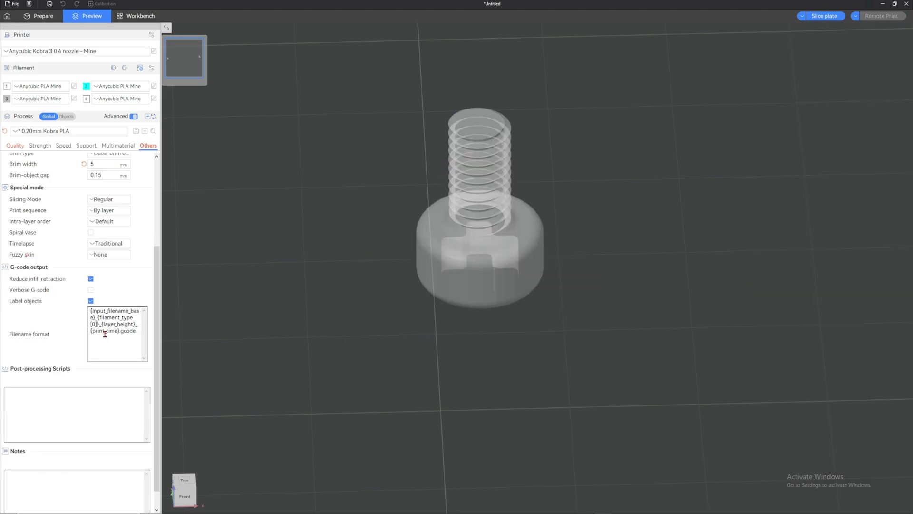
# Step: Review the skirt, brim, special mode and G-code output settings, and view both bolts on the plate
pyautogui.scroll(5, 69, 409)
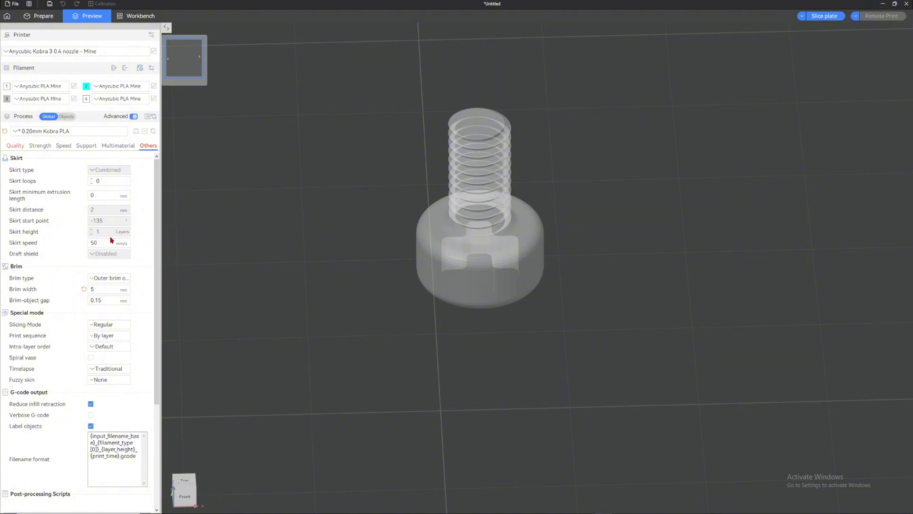
pyautogui.scroll(-5, 265, 238)
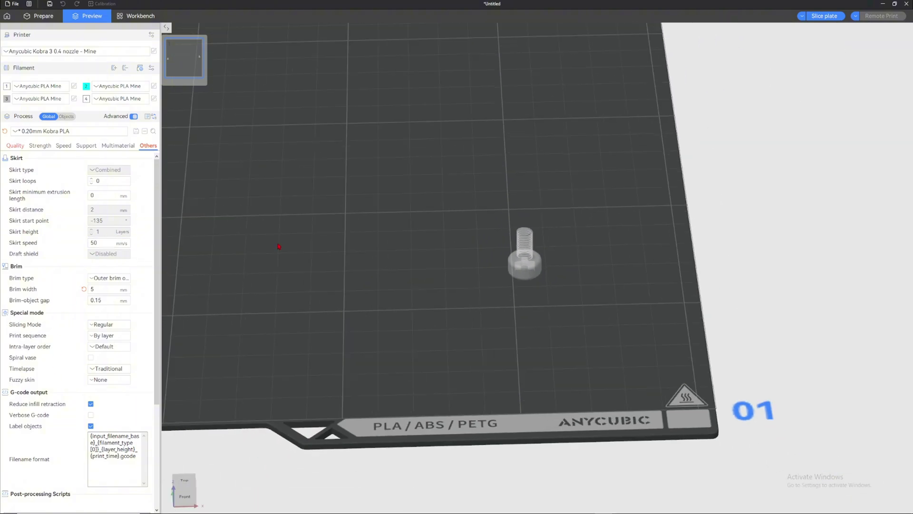
pyautogui.scroll(3, 504, 330)
pyautogui.scroll(-3, 470, 313)
pyautogui.scroll(3, 470, 312)
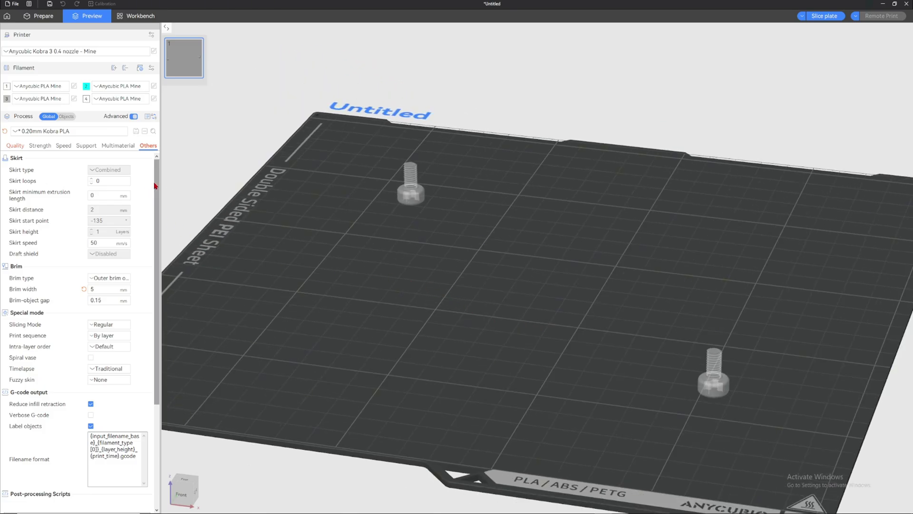
pyautogui.scroll(-5, 155, 238)
pyautogui.scroll(5, 159, 299)
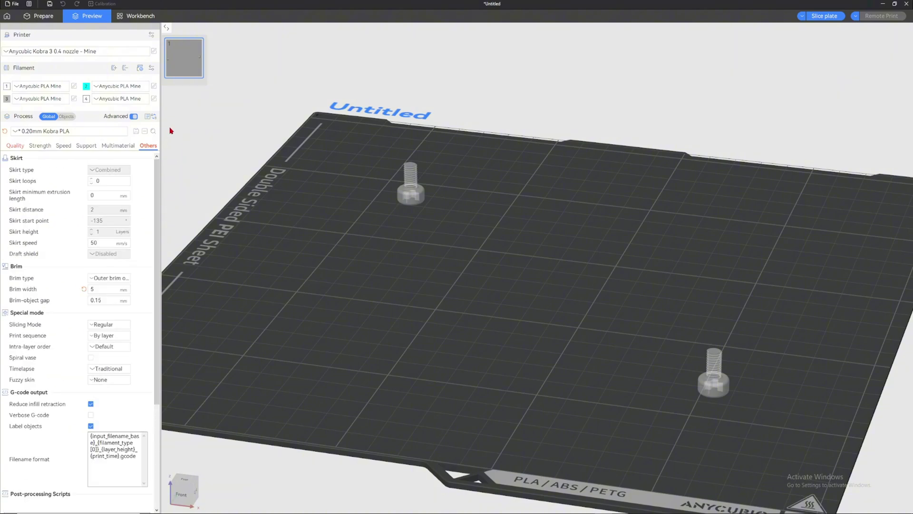
# Step: Review the multimaterial, support and quality settings of the current process preset
pyautogui.click(121, 146)
pyautogui.click(92, 147)
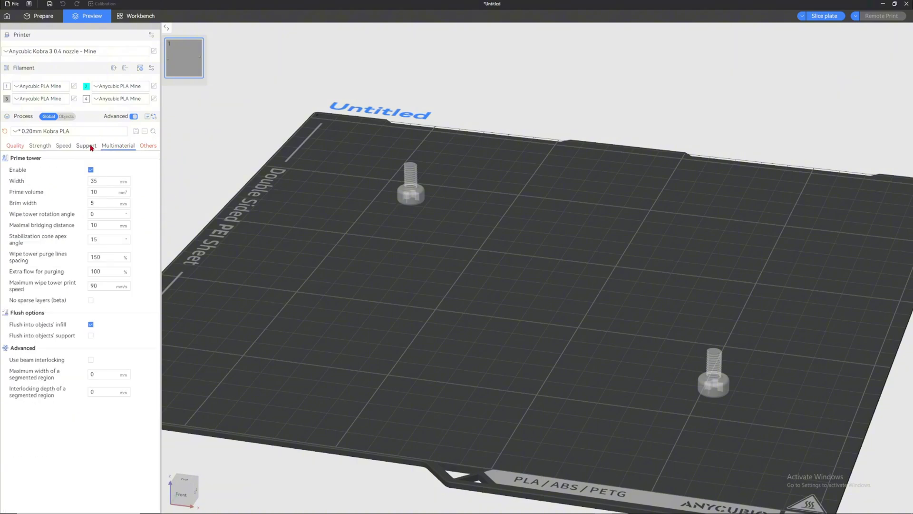
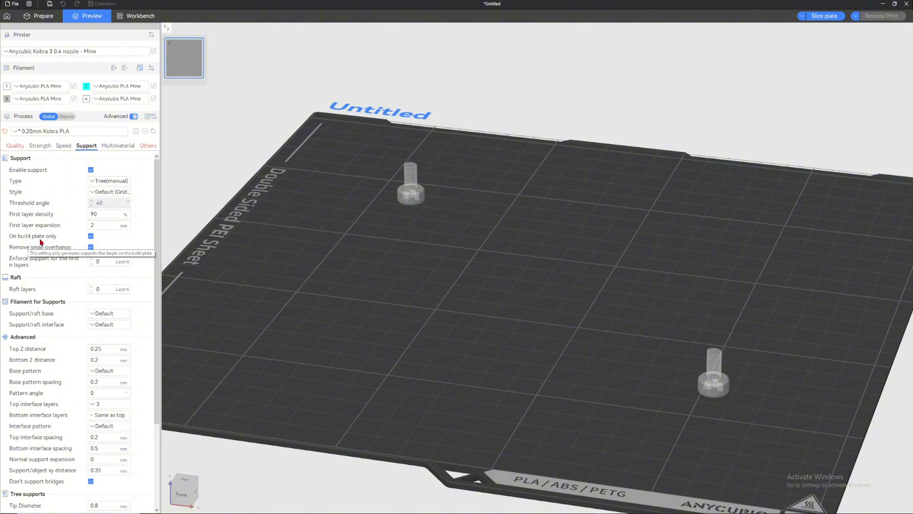
pyautogui.scroll(-3, 41, 242)
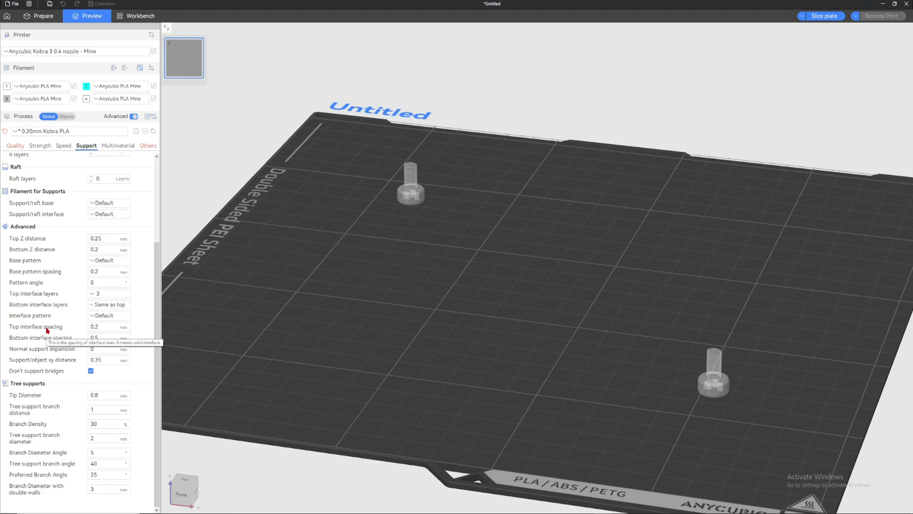
pyautogui.click(19, 145)
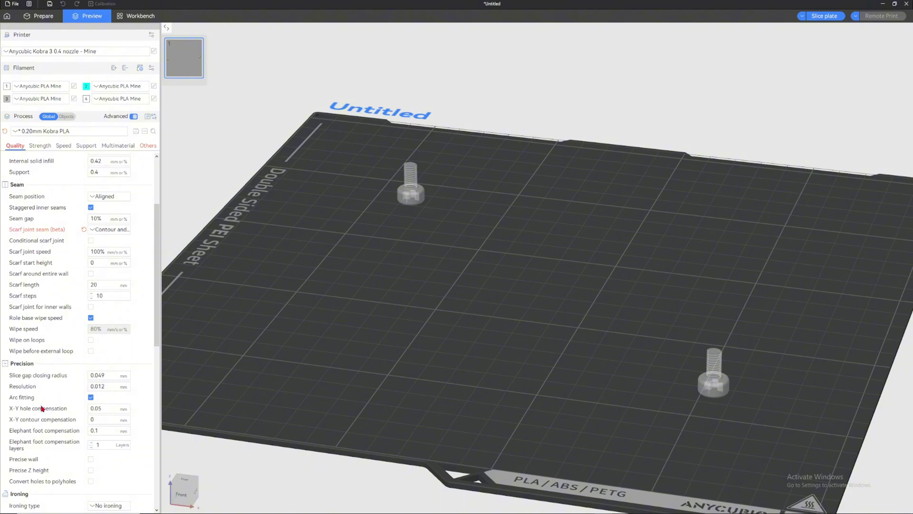
pyautogui.scroll(3, 57, 204)
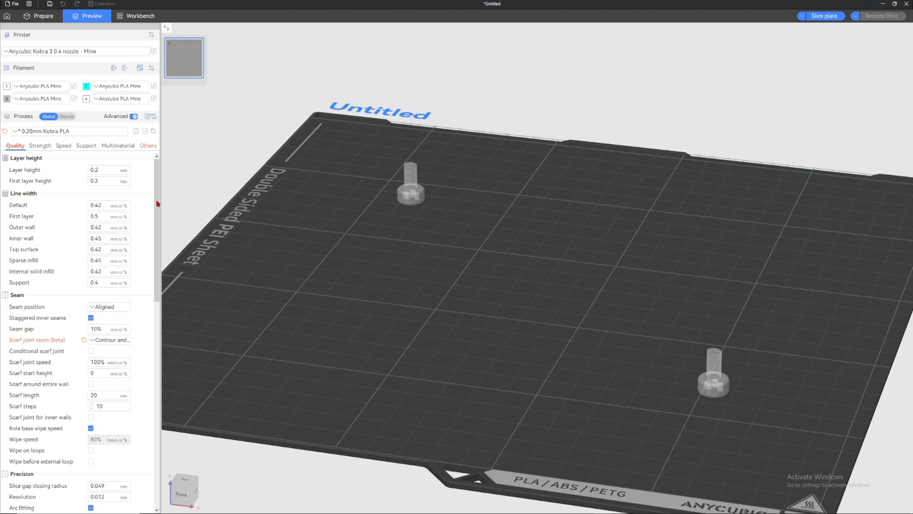
# Step: Return to the Prepare view and look at the dialog for saving the current process preset without saving
pyautogui.press('1')
pyautogui.scroll(-5, 449, 291)
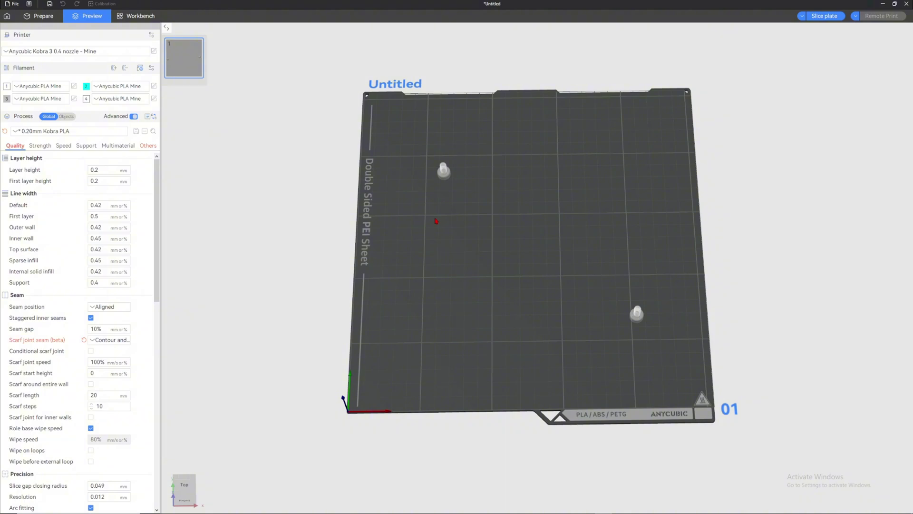
pyautogui.press('Tab')
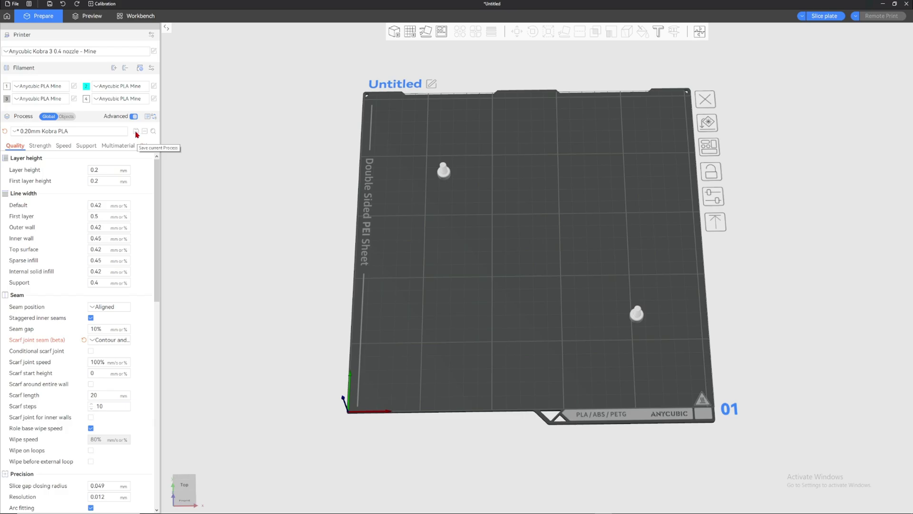
pyautogui.click(136, 133)
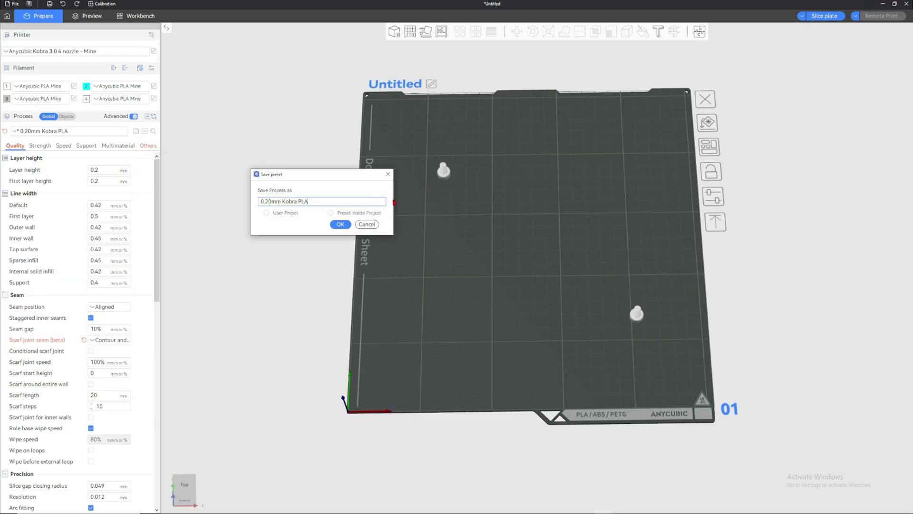
pyautogui.click(388, 174)
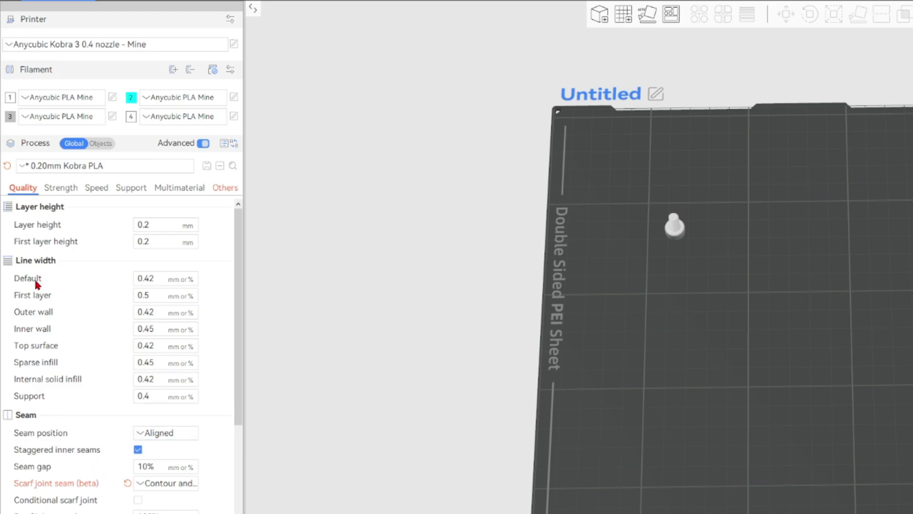
# Step: Search the process settings for "spe", browse the matching entries and close the search
pyautogui.scroll(-2, 72, 238)
pyautogui.scroll(2, 71, 231)
pyautogui.click(232, 166)
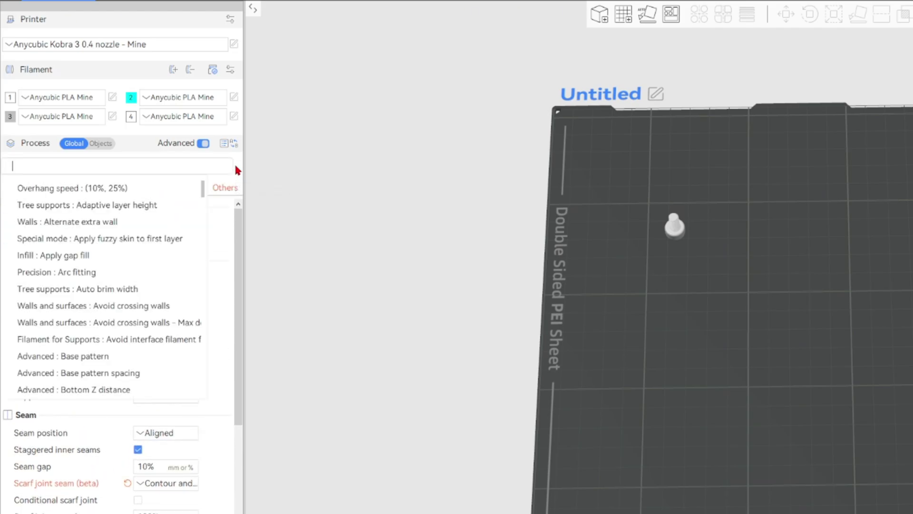
pyautogui.write('spe')
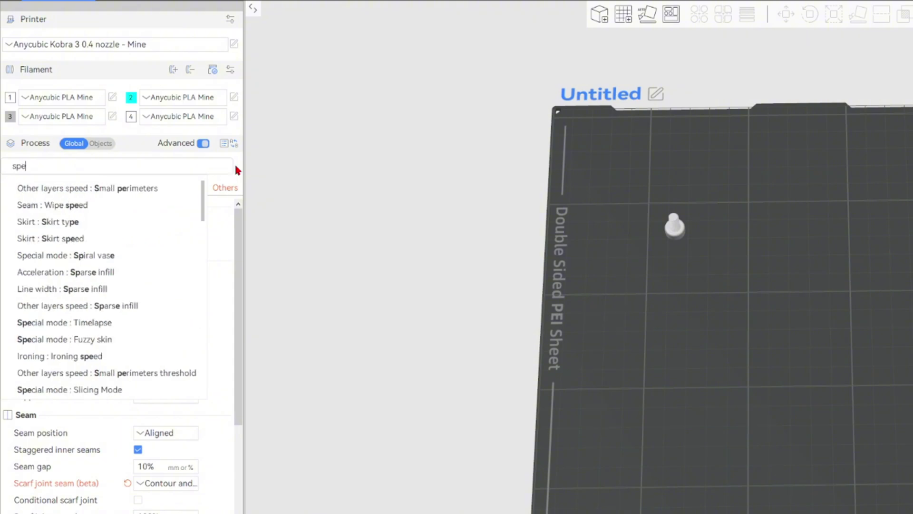
pyautogui.scroll(-4, 98, 287)
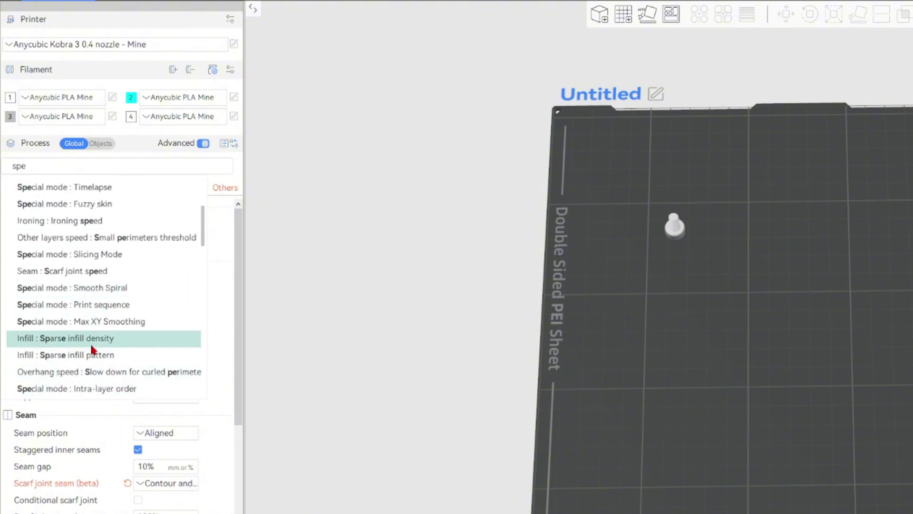
pyautogui.scroll(-4, 85, 349)
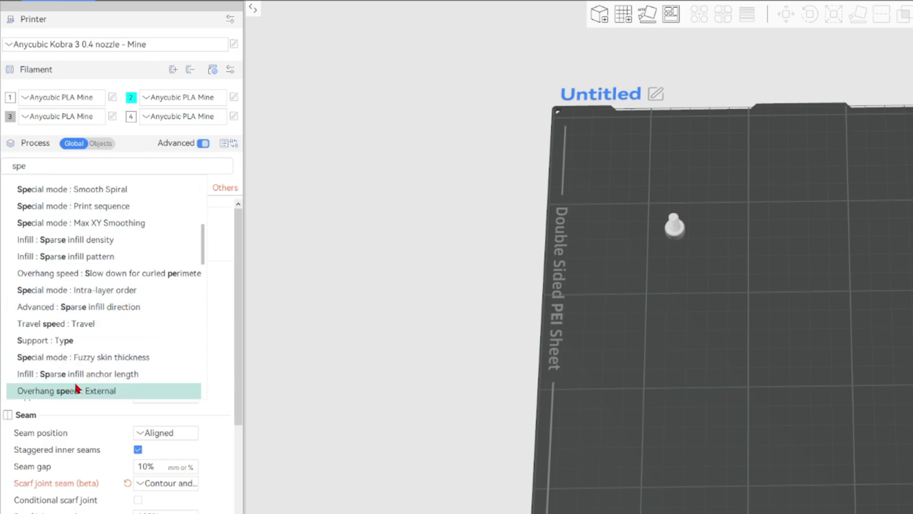
pyautogui.scroll(-3, 103, 359)
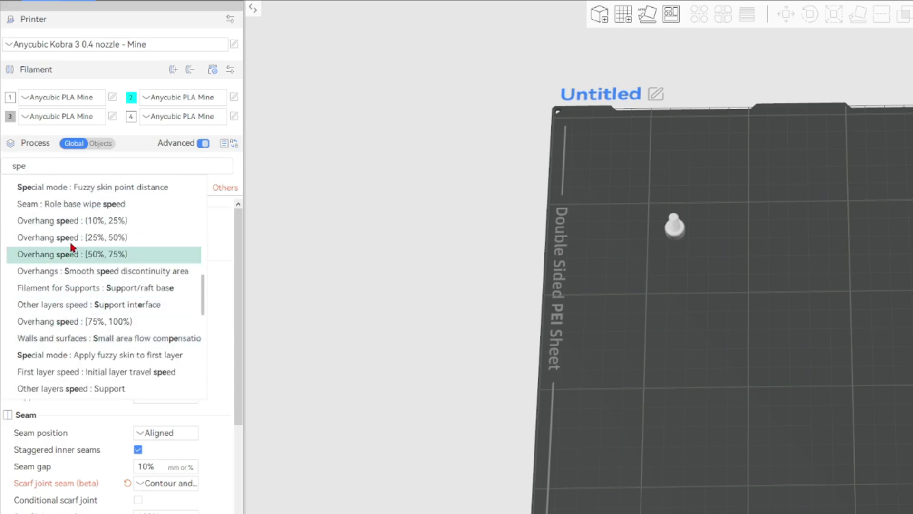
pyautogui.click(265, 163)
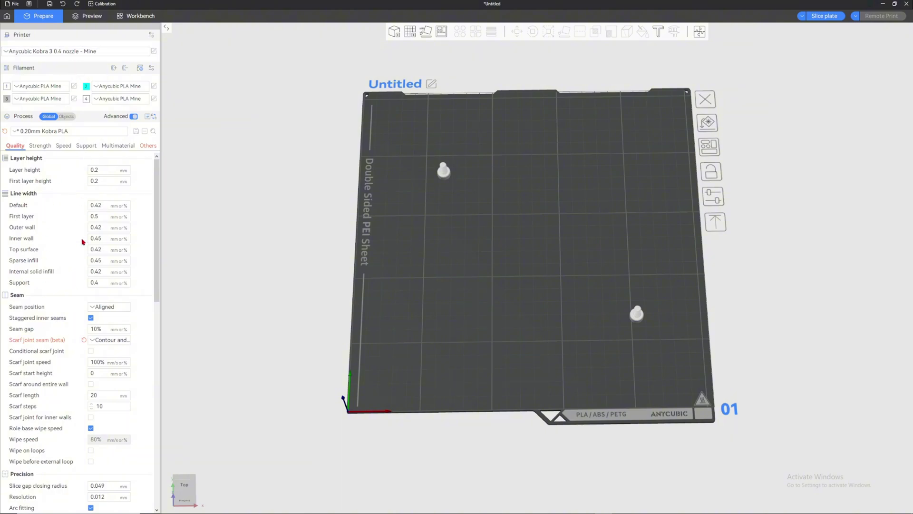
# Step: Add a second build plate to the project
pyautogui.scroll(1, 413, 182)
pyautogui.moveTo(469, 62); pyautogui.dragTo(435, 92, button='right')
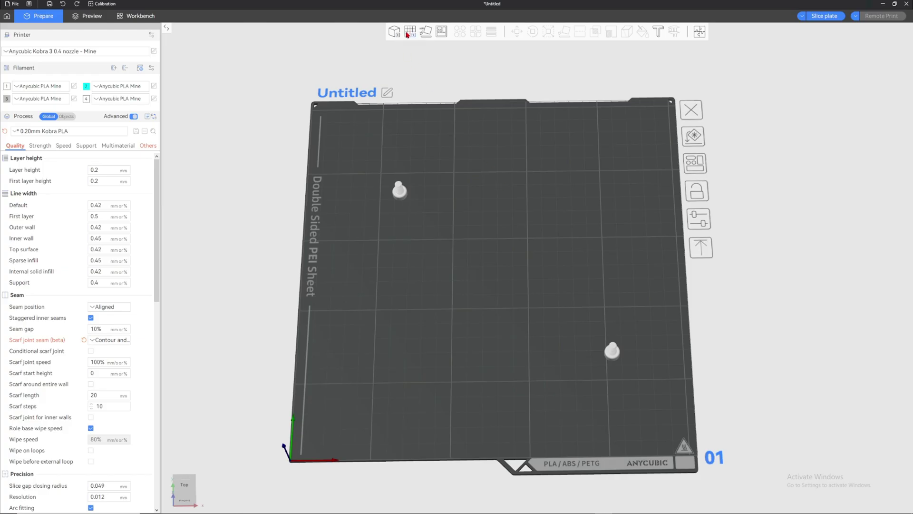
pyautogui.click(408, 34)
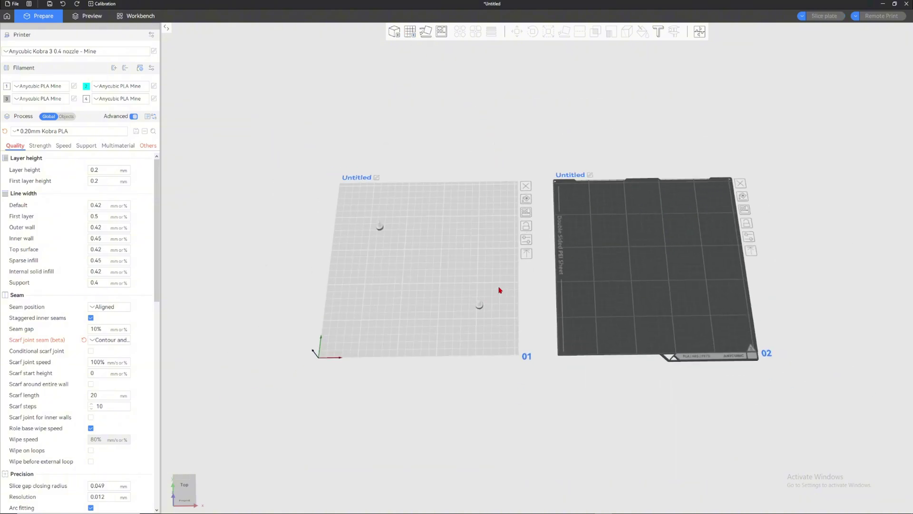
# Step: Move the front-right bolt onto plate 02 and shift the remaining bolt toward the back of plate 01
pyautogui.moveTo(480, 306); pyautogui.dragTo(630, 236)
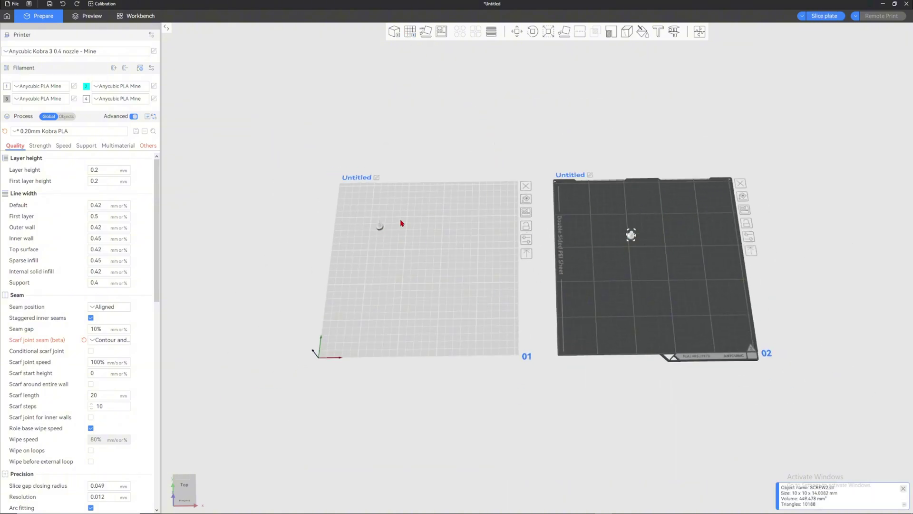
pyautogui.moveTo(401, 223); pyautogui.dragTo(403, 200)
pyautogui.click(428, 238)
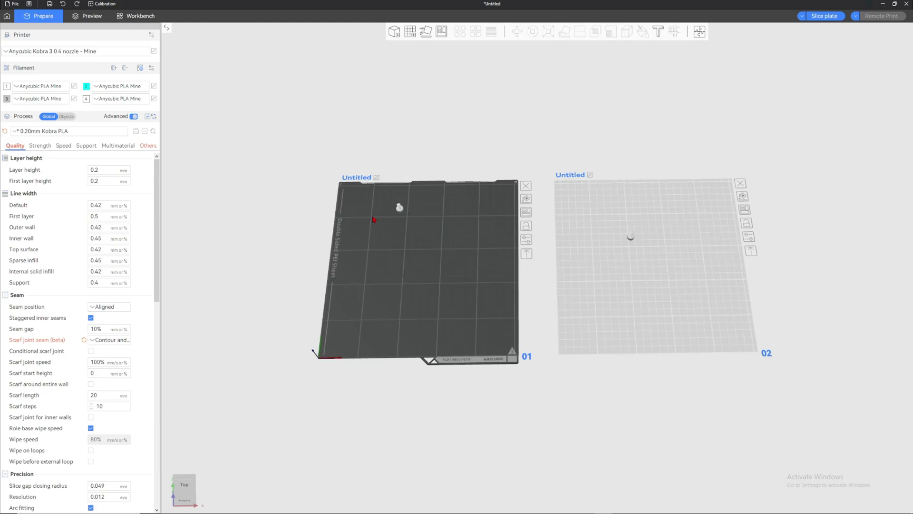
# Step: Switch the active build plate back and forth between plates 01 and 02
pyautogui.click(614, 241)
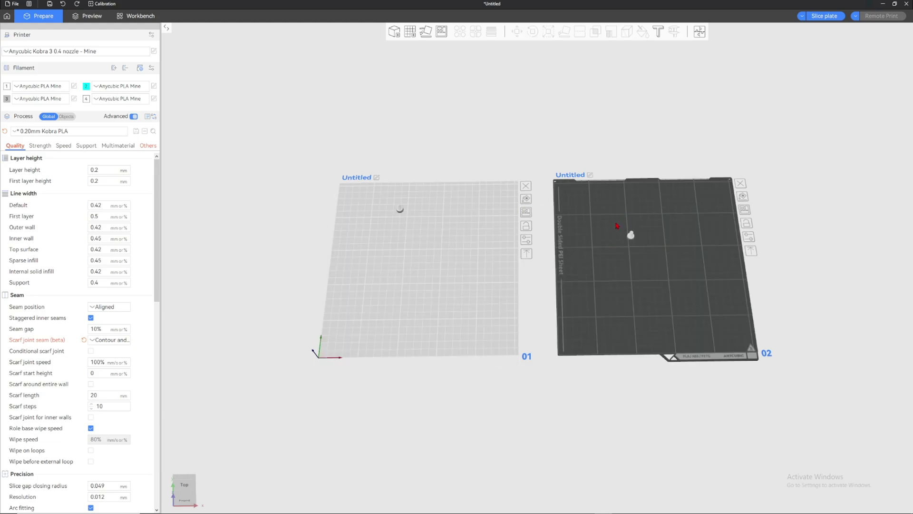
pyautogui.click(427, 230)
pyautogui.click(590, 228)
pyautogui.scroll(5, 527, 207)
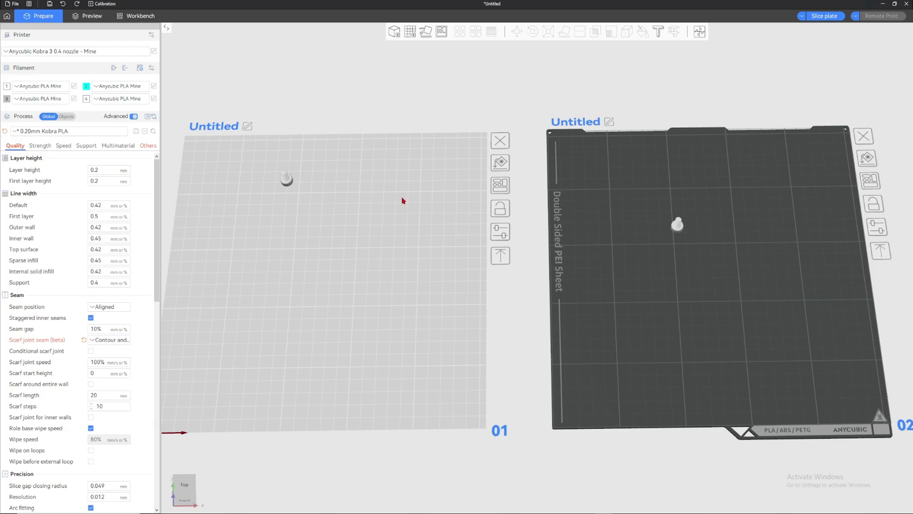
pyautogui.click(352, 161)
pyautogui.click(631, 180)
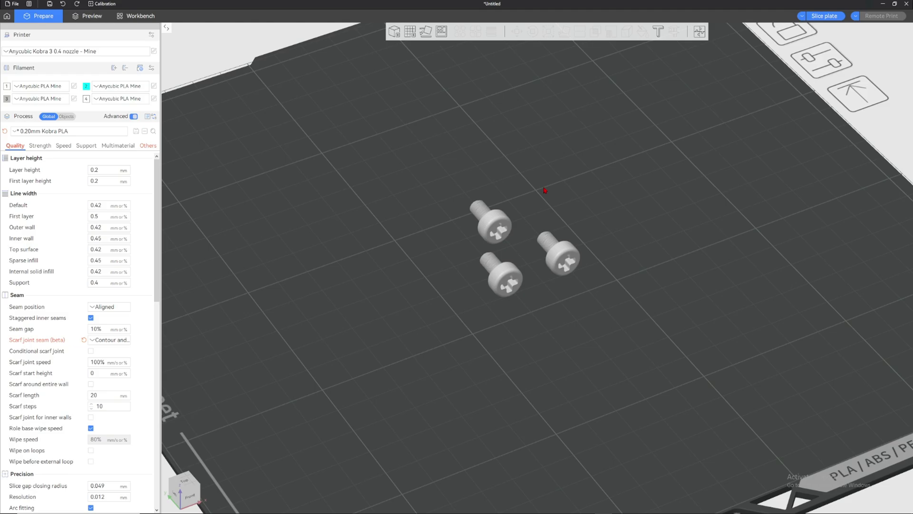
# Step: Auto-orient all three tilted bolts so they stand upright on their heads
pyautogui.hotkey('ctrl', 'a')
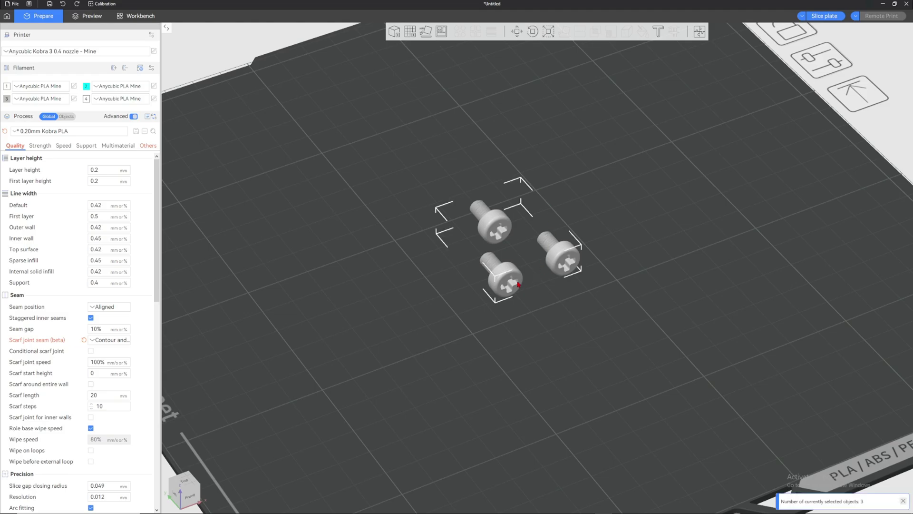
pyautogui.click(425, 31)
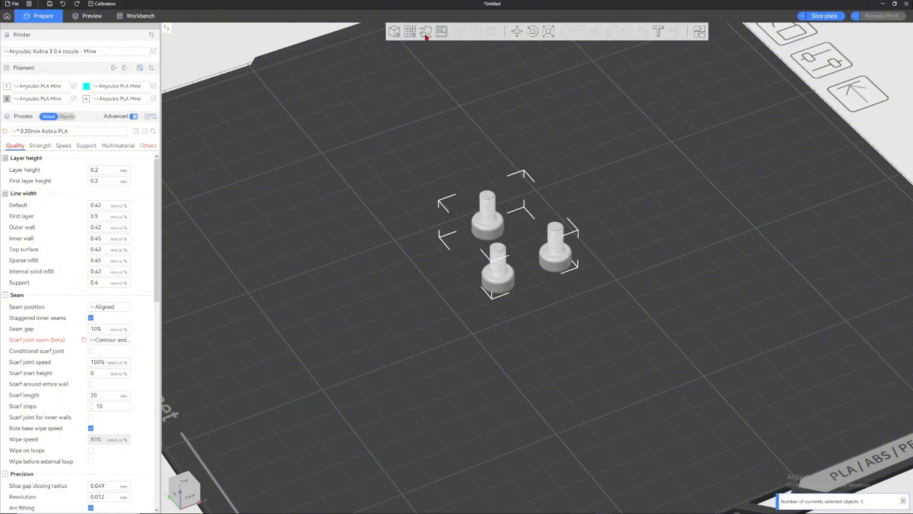
pyautogui.click(488, 86)
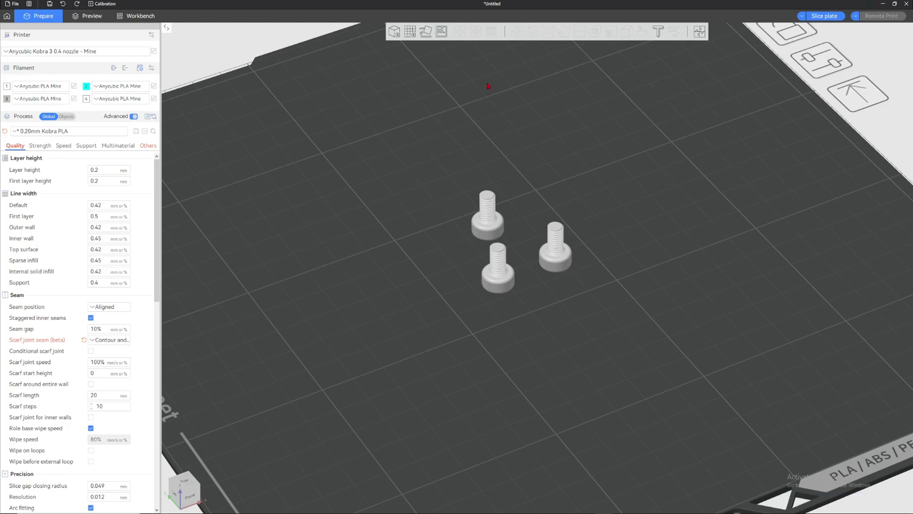
pyautogui.moveTo(521, 167); pyautogui.dragTo(504, 202)
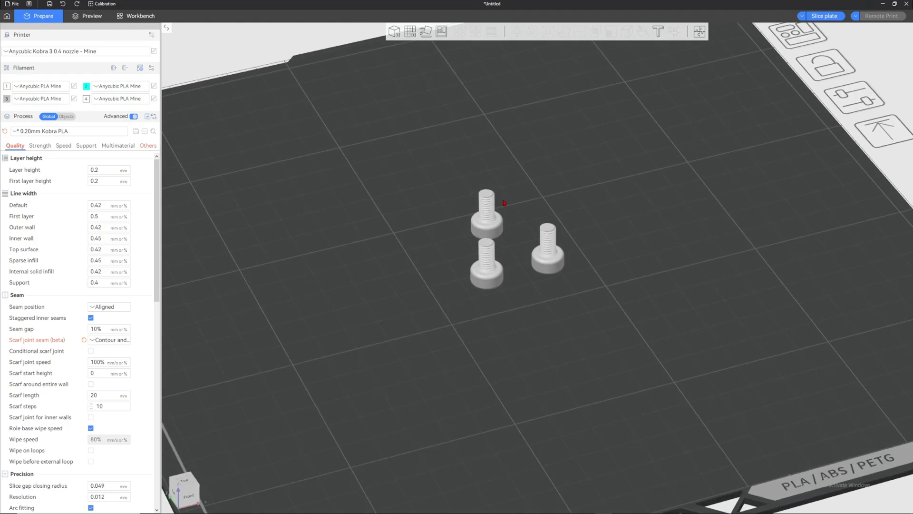
# Step: Move individual bolts away from the group one at a time, auto-arranging the plate after each move
pyautogui.hotkey('ctrl', 'a')
pyautogui.moveTo(489, 205); pyautogui.dragTo(576, 210)
pyautogui.press('a')
pyautogui.click(608, 144)
pyautogui.moveTo(531, 230); pyautogui.dragTo(603, 88)
pyautogui.press('a')
pyautogui.scroll(-3, 514, 227)
pyautogui.moveTo(486, 225); pyautogui.dragTo(453, 93)
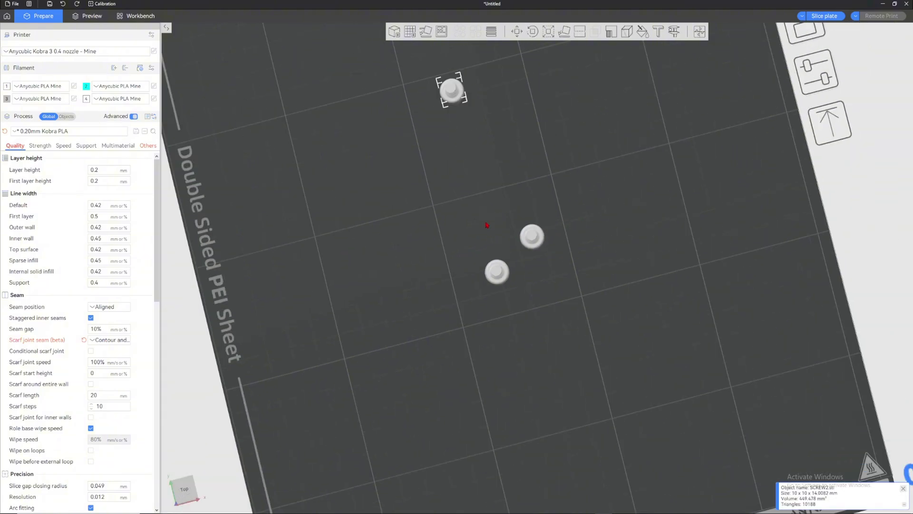
pyautogui.scroll(-3, 502, 238)
pyautogui.press('a')
# Step: Scatter all three bolts across the plate and auto-arrange them back around the centre
pyautogui.moveTo(504, 279); pyautogui.dragTo(628, 265)
pyautogui.moveTo(528, 250); pyautogui.dragTo(617, 175)
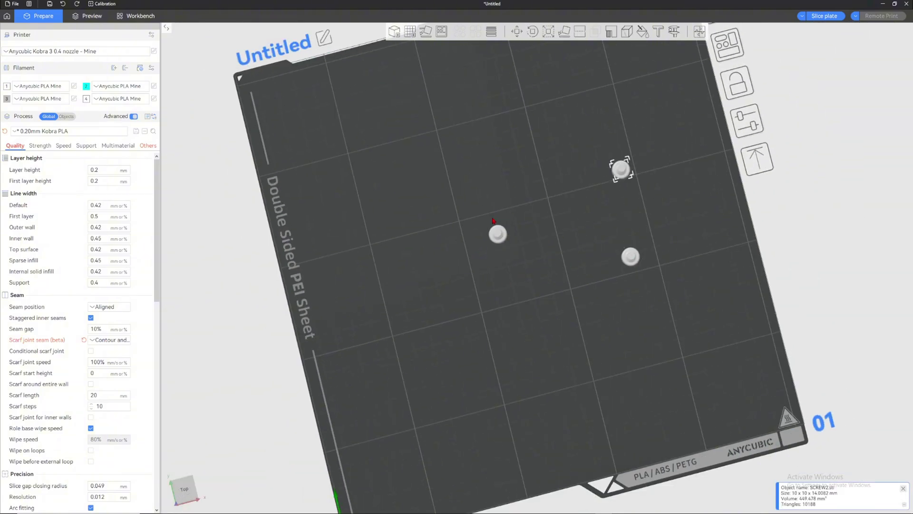
pyautogui.moveTo(501, 235); pyautogui.dragTo(387, 146)
pyautogui.press('a')
pyautogui.click(483, 126)
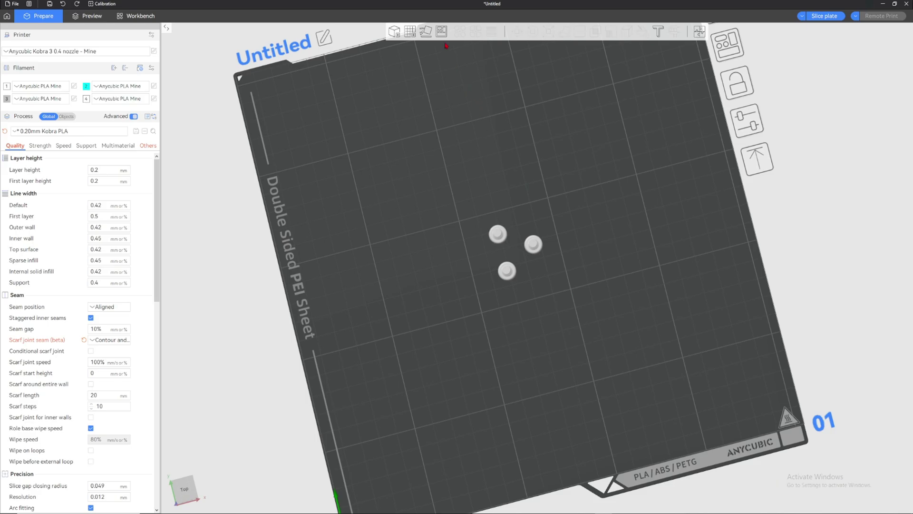
# Step: Arrange all three bolts on the plate with a spacing of 20
pyautogui.hotkey('ctrl', 'a')
pyautogui.click(441, 35)
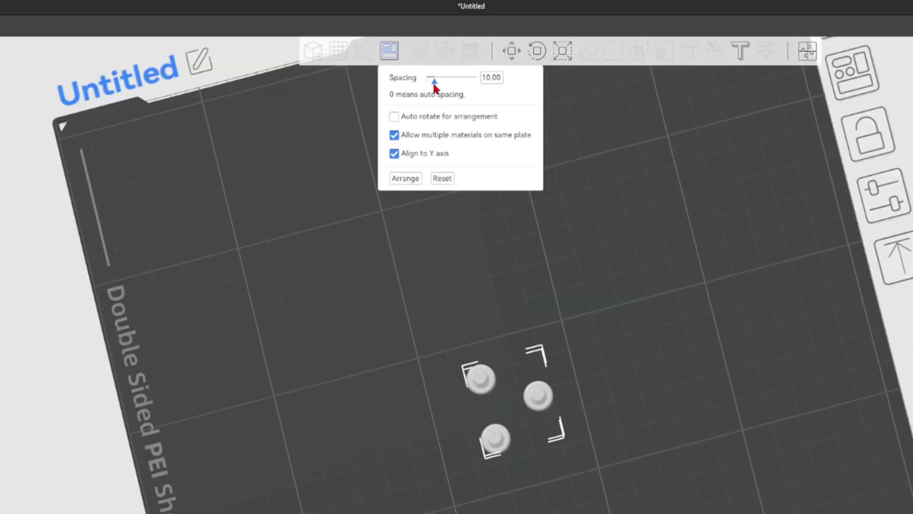
pyautogui.moveTo(434, 83); pyautogui.dragTo(452, 83)
pyautogui.write('20')
pyautogui.click(406, 177)
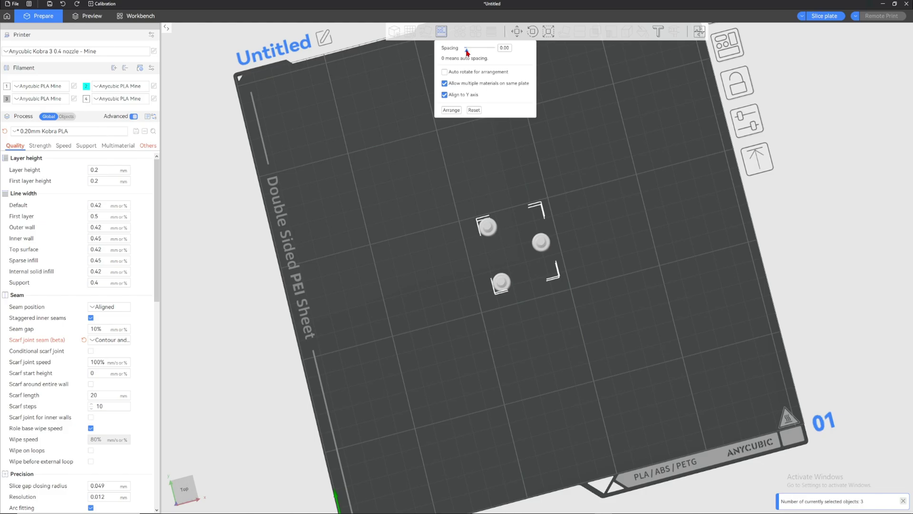
# Step: Set the arrange spacing to 0 for auto spacing and rearrange the three bolts on the plate
pyautogui.moveTo(470, 52); pyautogui.dragTo(471, 50)
pyautogui.click(451, 111)
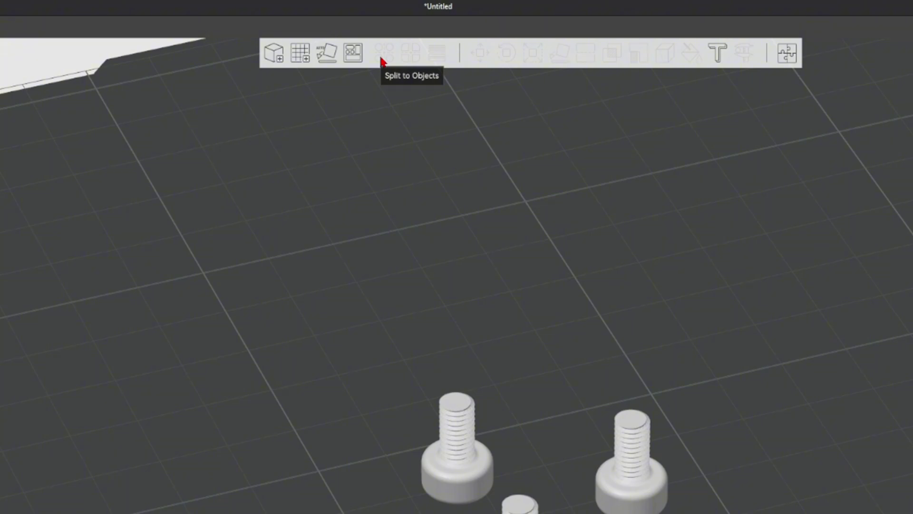
# Step: Select two of the bolts, combine them into one assembly, and inspect its parts in the object list
pyautogui.click(457, 444)
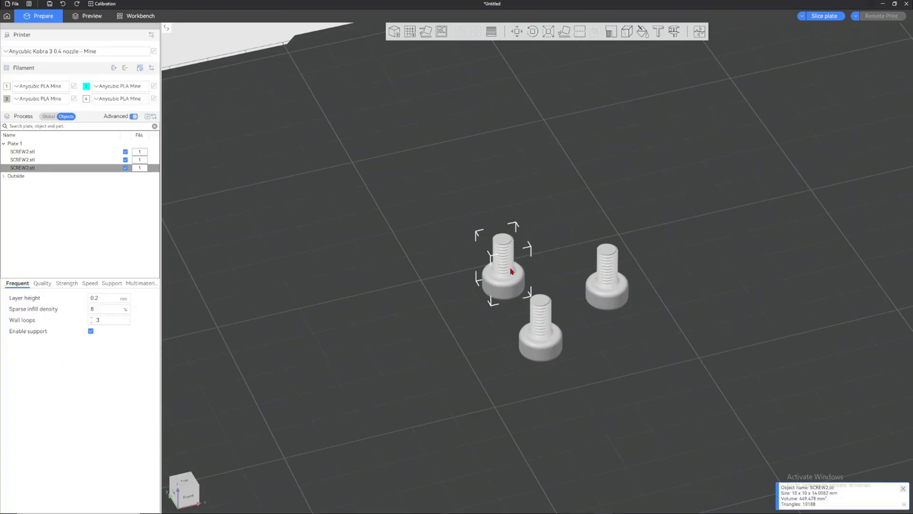
pyautogui.keyDown('ctrl'); pyautogui.click(541, 333); pyautogui.keyUp('ctrl')
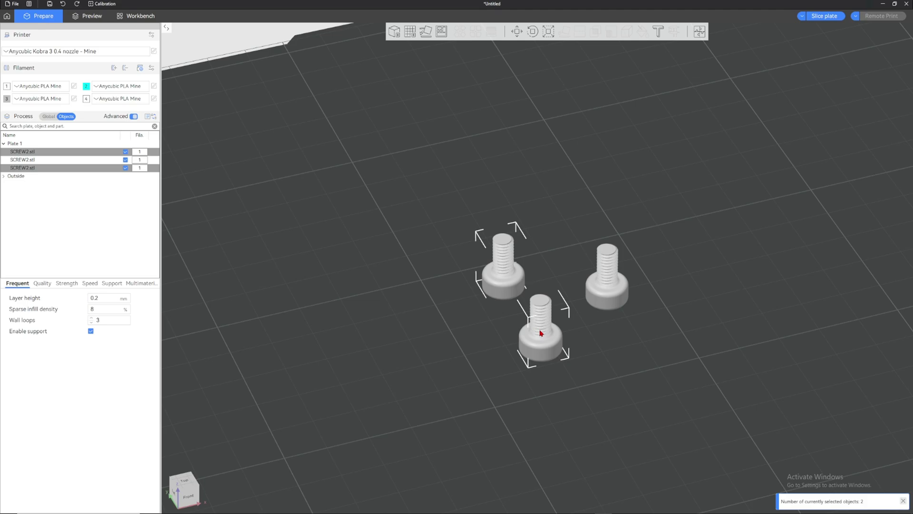
pyautogui.rightClick(541, 333)
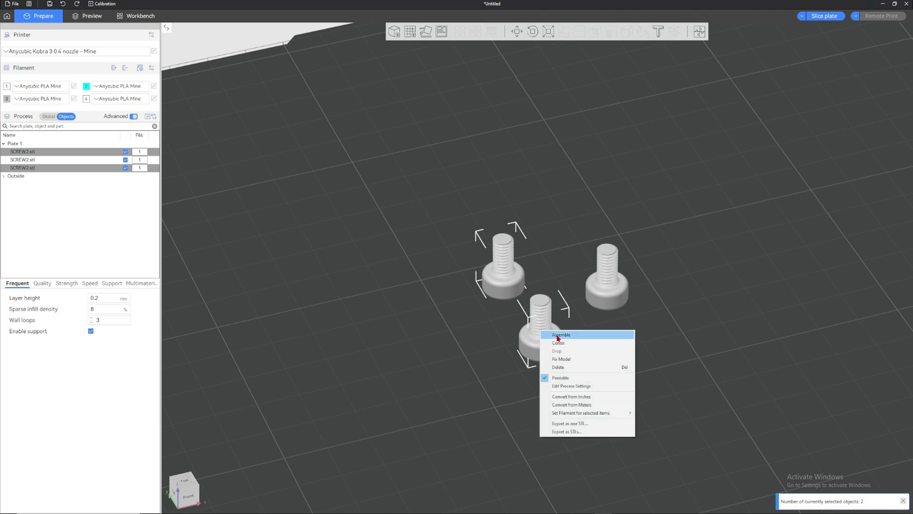
pyautogui.click(558, 335)
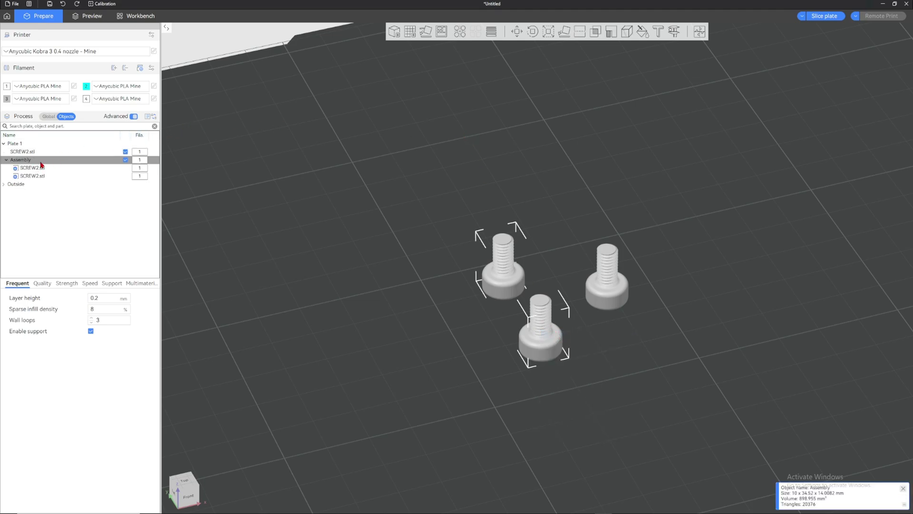
pyautogui.click(7, 161)
pyautogui.click(7, 162)
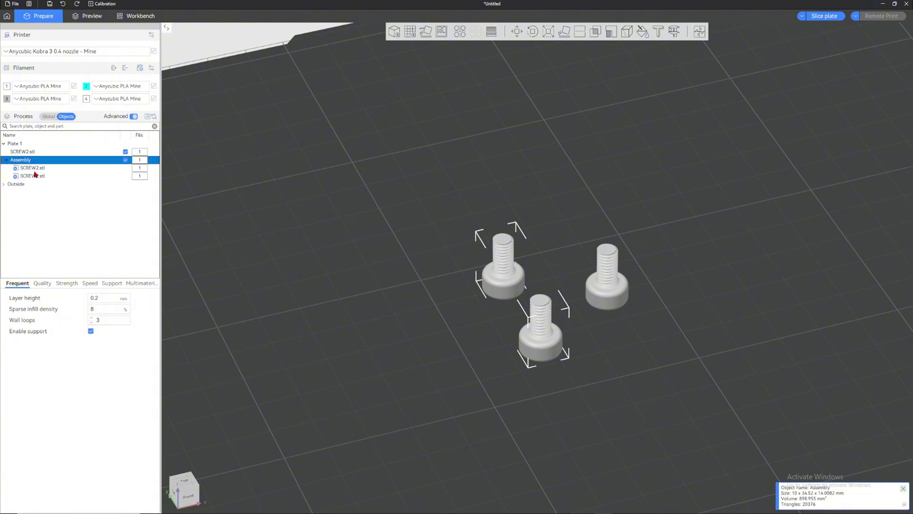
# Step: Move the two-bolt assembly across the plate as one unit, and undo the move
pyautogui.click(385, 206)
pyautogui.moveTo(498, 261); pyautogui.dragTo(473, 186)
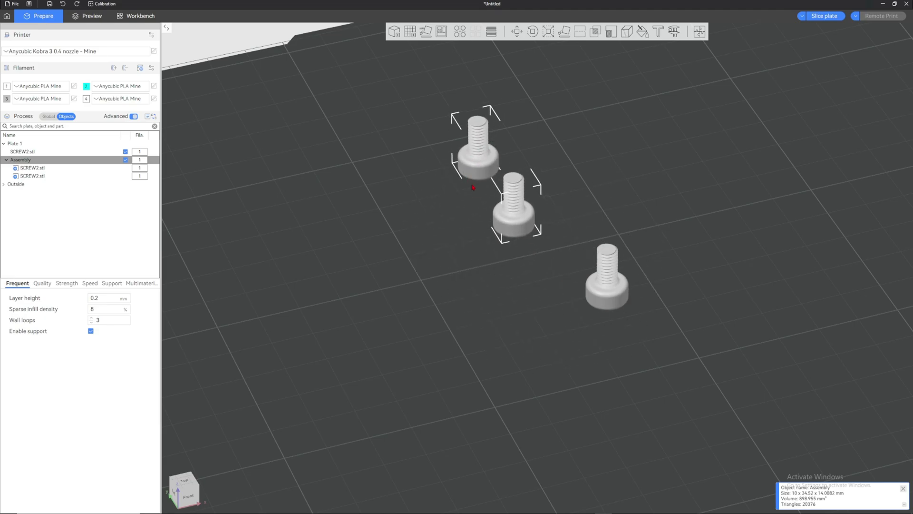
pyautogui.hotkey('ctrl', 'z')
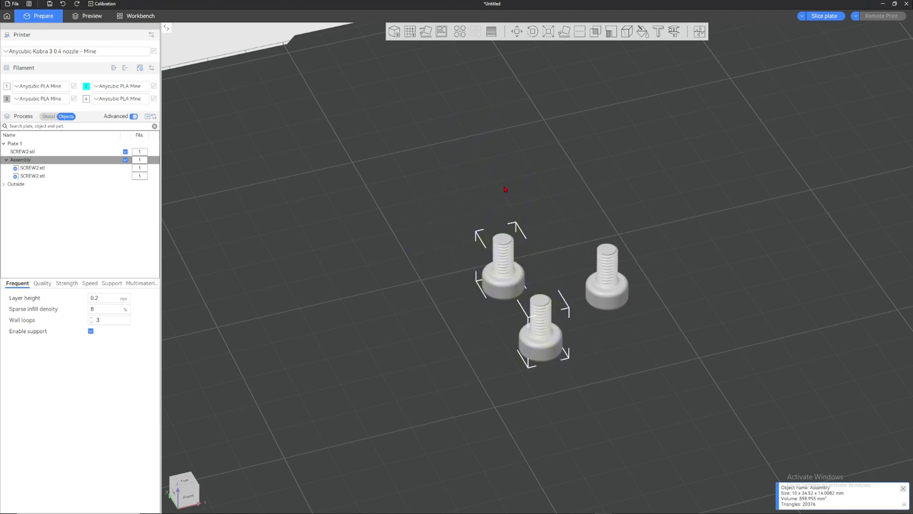
# Step: Split the assembly back into separate objects and move its two bolts individually on the plate
pyautogui.click(460, 32)
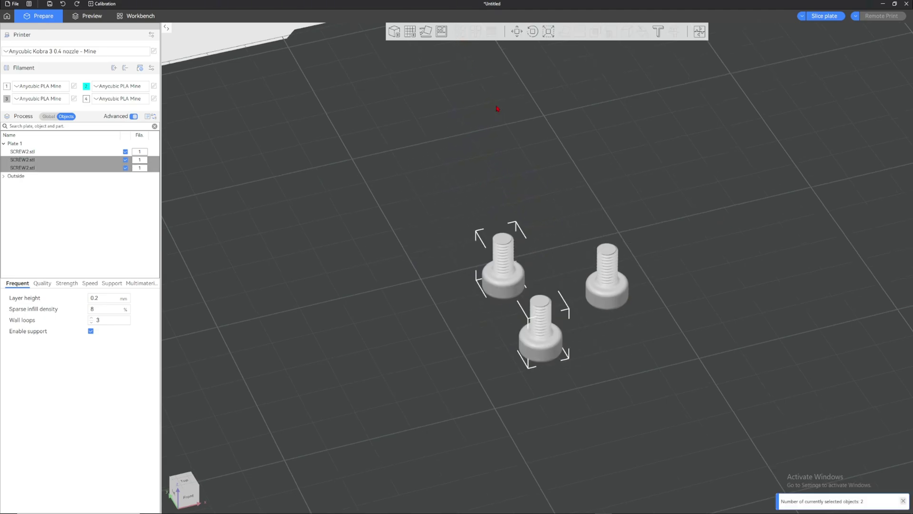
pyautogui.moveTo(509, 259); pyautogui.dragTo(505, 176)
pyautogui.moveTo(544, 317); pyautogui.dragTo(534, 261)
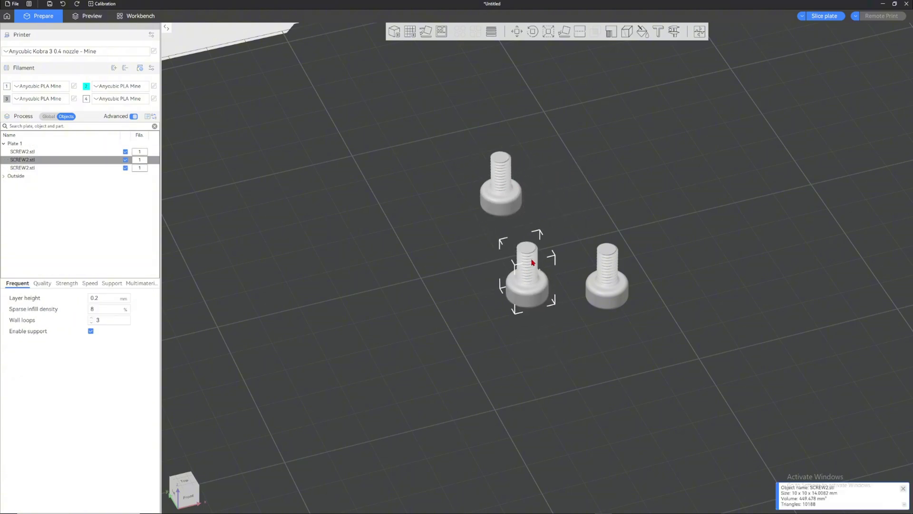
pyautogui.moveTo(534, 261); pyautogui.dragTo(546, 268)
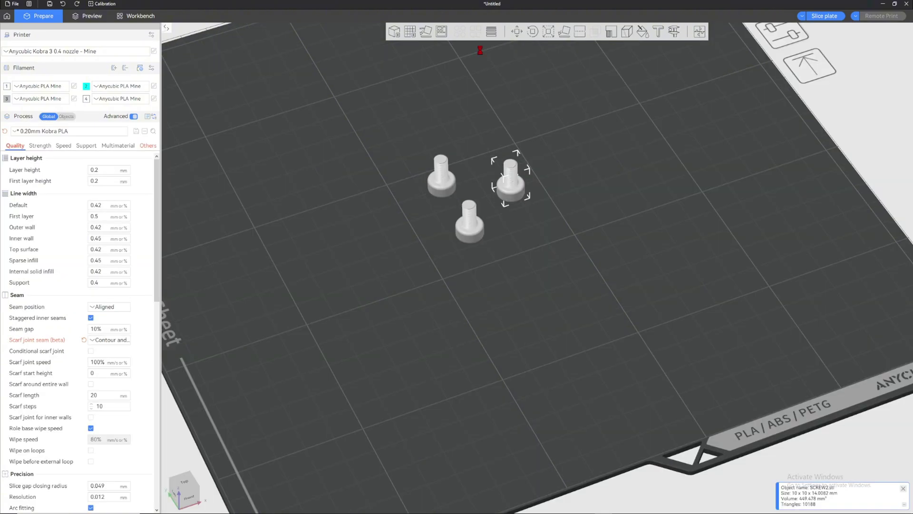
# Step: Set one bolt's variable layer height to Quality / Speed 0.41 and radius 2, and slice the plate to preview it
pyautogui.moveTo(490, 88); pyautogui.dragTo(494, 116, button='middle')
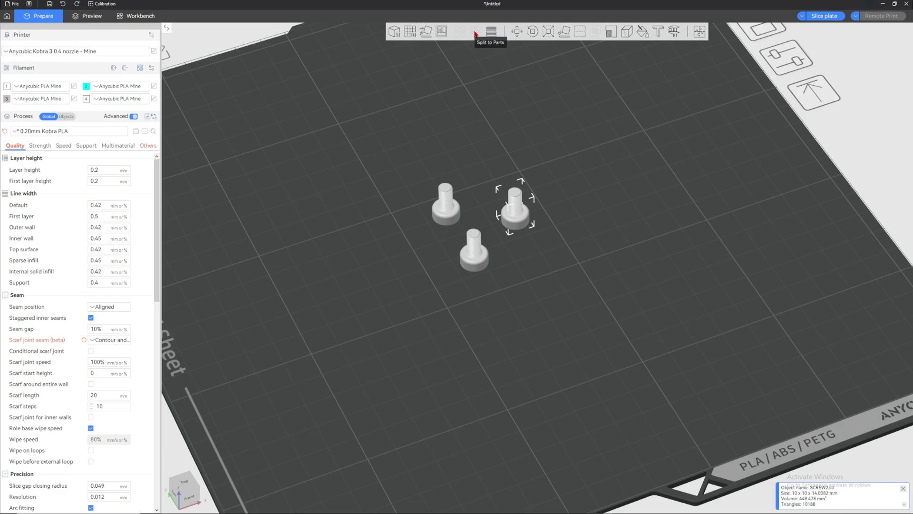
pyautogui.moveTo(509, 119); pyautogui.dragTo(534, 179, button='middle')
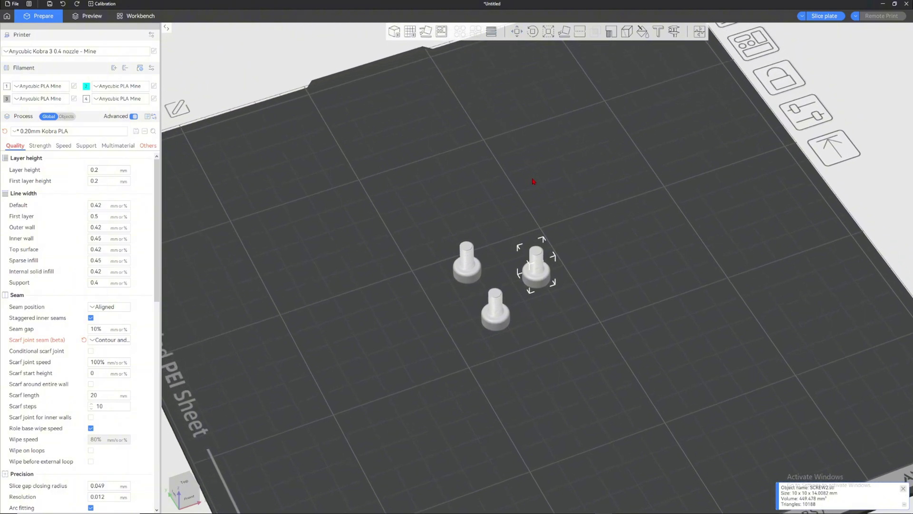
pyautogui.click(454, 160)
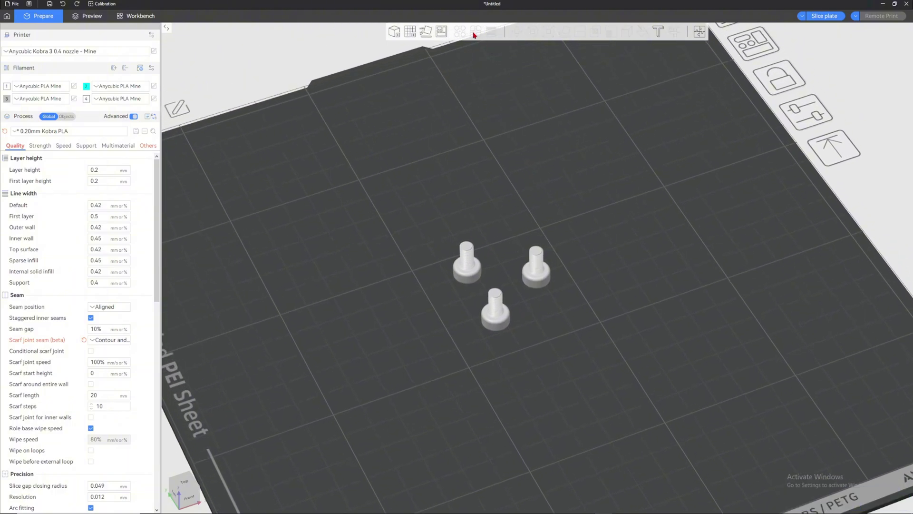
pyautogui.click(535, 259)
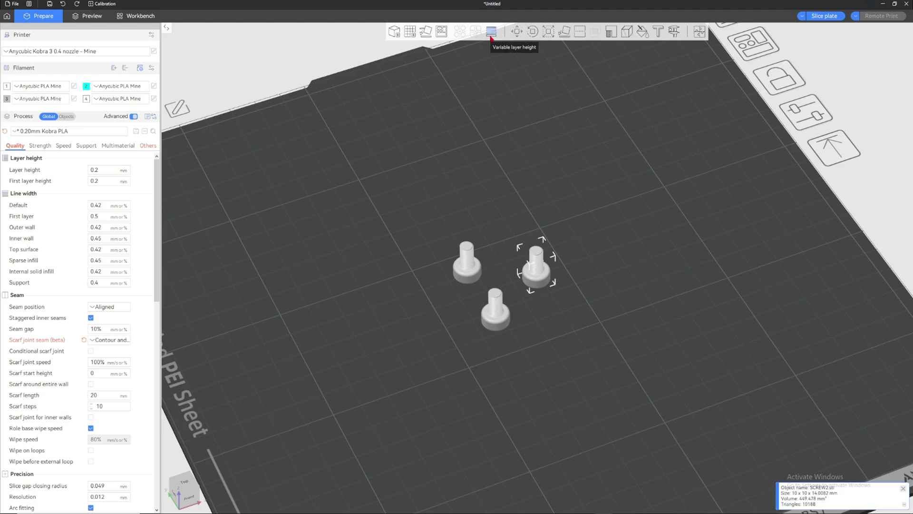
pyautogui.click(491, 32)
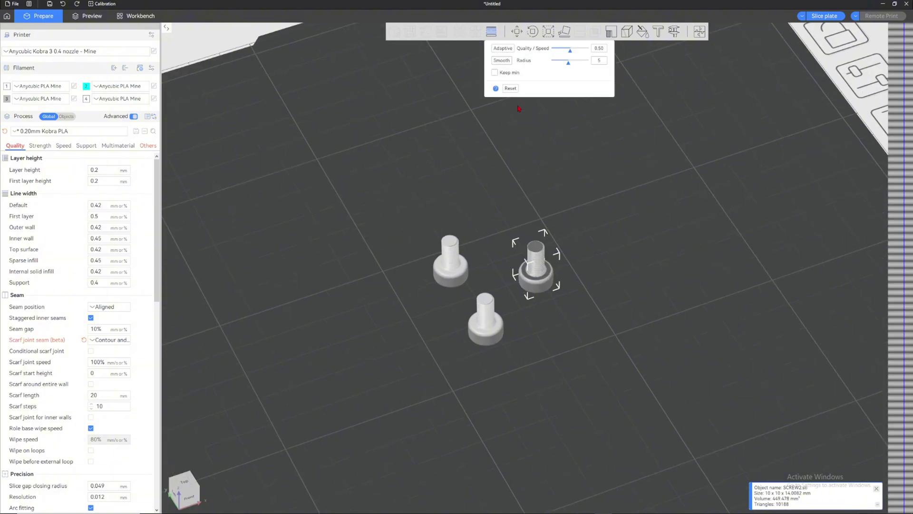
pyautogui.moveTo(574, 52); pyautogui.dragTo(558, 65)
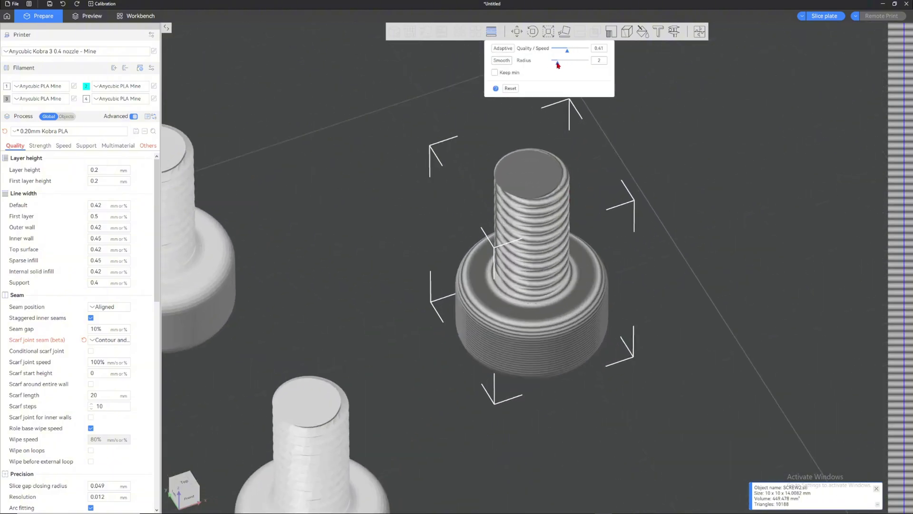
pyautogui.click(823, 15)
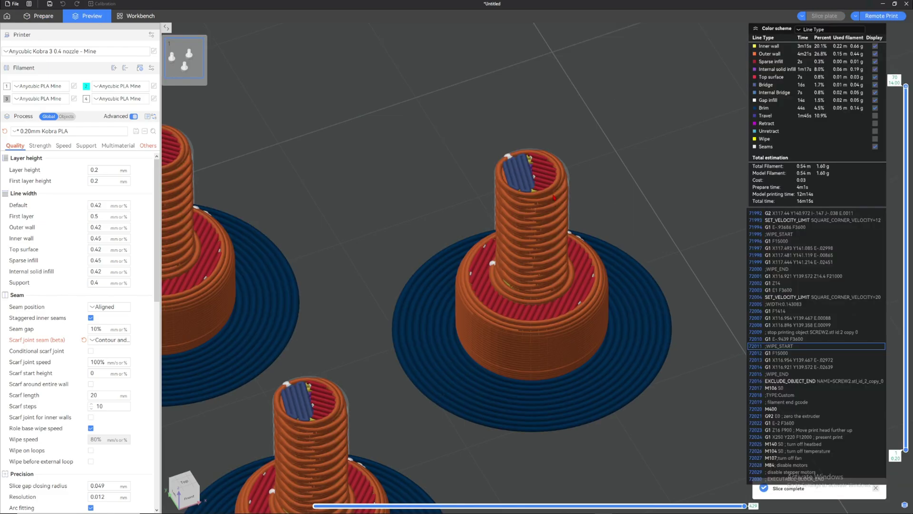
pyautogui.click(39, 16)
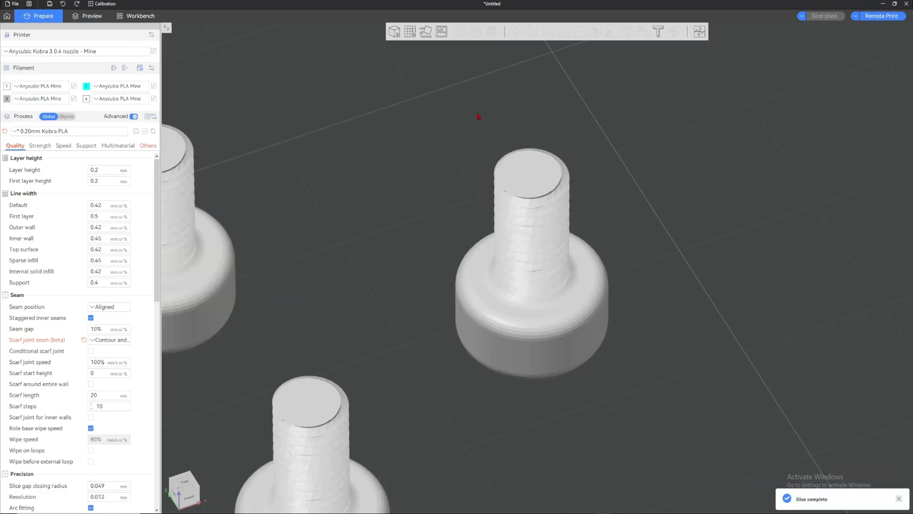
# Step: Reset the variable layer height on the same bolt and leave the tool
pyautogui.click(553, 188)
pyautogui.click(491, 32)
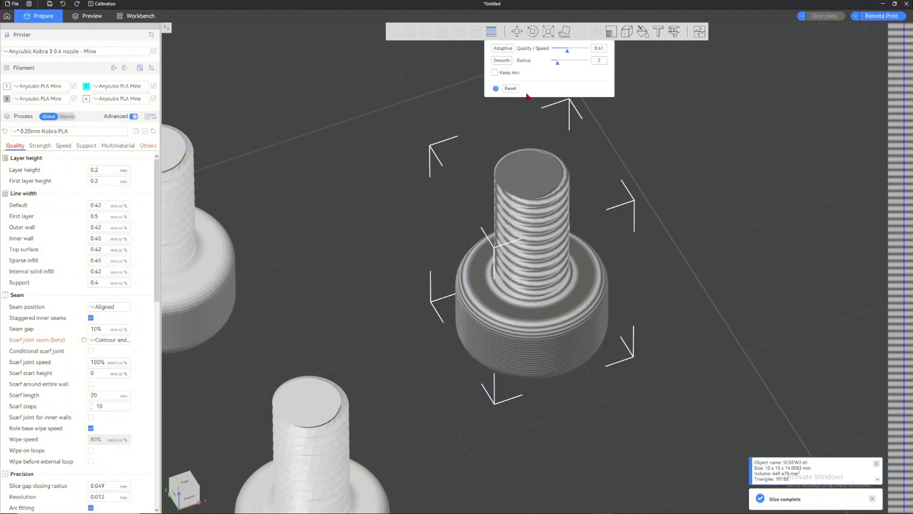
pyautogui.click(510, 88)
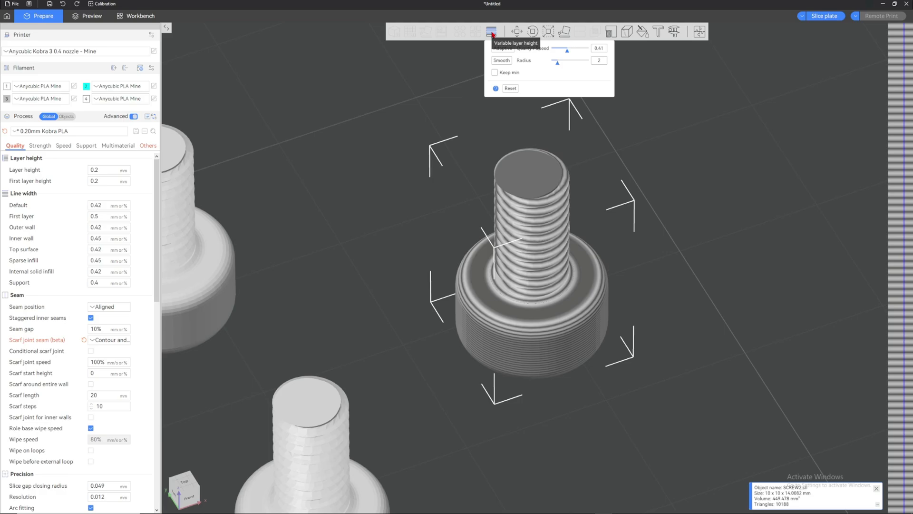
pyautogui.scroll(-5, 430, 107)
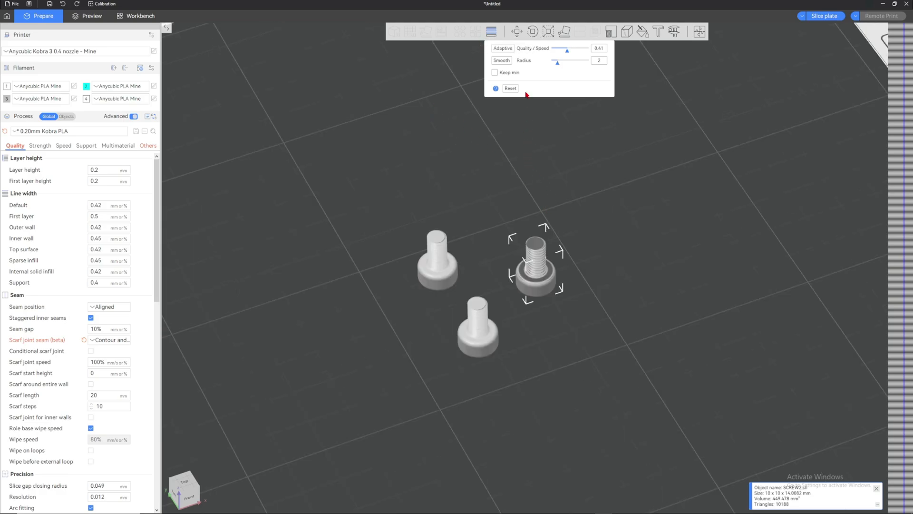
pyautogui.click(491, 32)
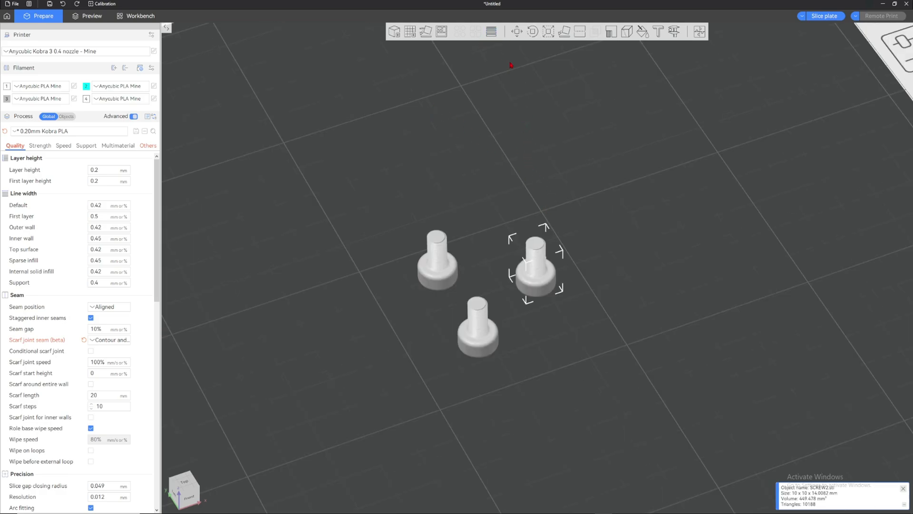
# Step: Move the bolt along its axes to about X 151, Y 138.5, and bring it back near the other two freehand
pyautogui.click(518, 31)
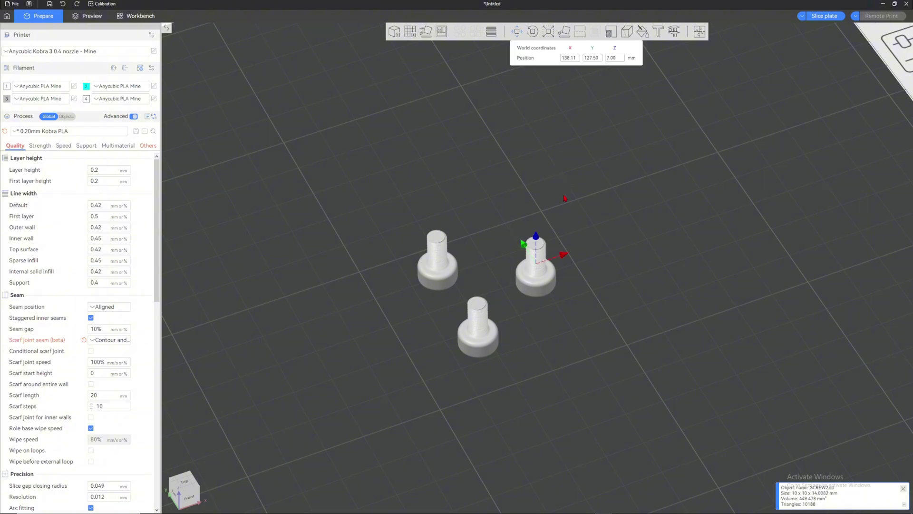
pyautogui.moveTo(564, 259); pyautogui.dragTo(568, 199)
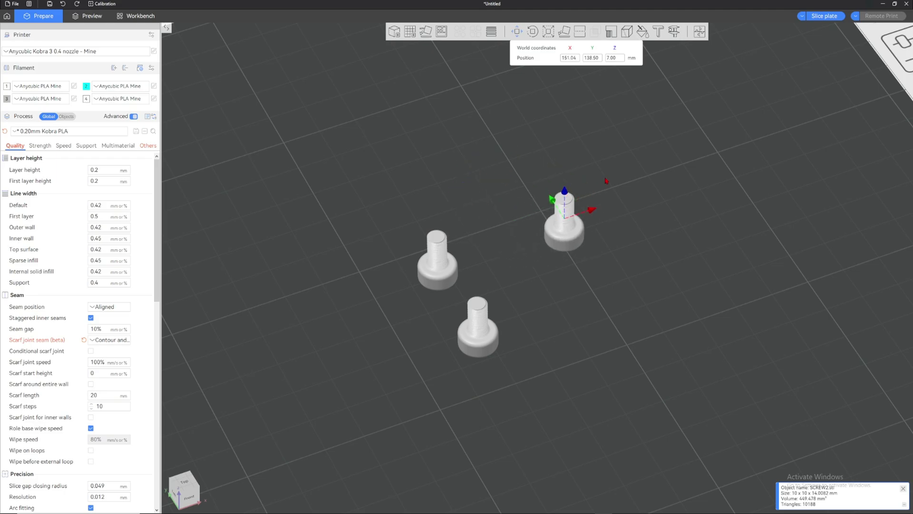
pyautogui.click(605, 182)
pyautogui.moveTo(573, 238); pyautogui.dragTo(530, 254)
# Step: Rotate the bolt freely about its axes, and auto-orient all objects on the plate upright
pyautogui.click(532, 32)
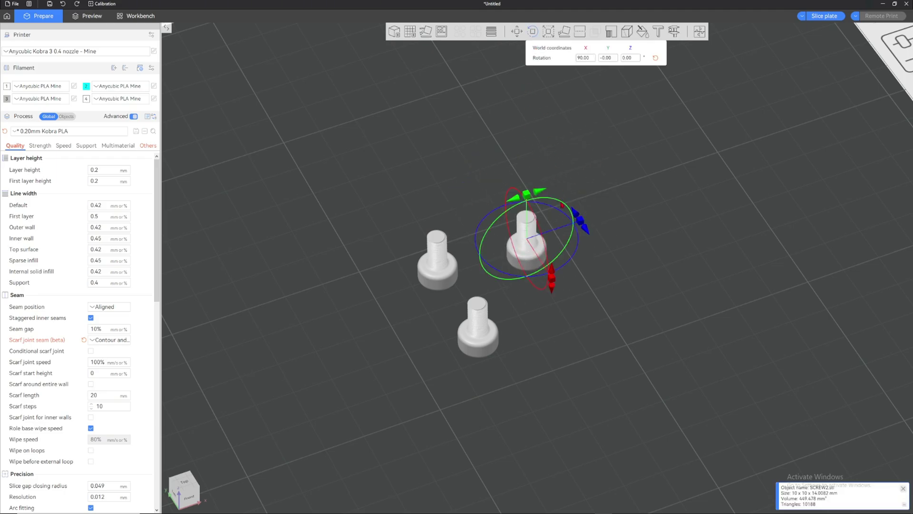
pyautogui.moveTo(582, 220); pyautogui.dragTo(585, 194)
pyautogui.moveTo(551, 276); pyautogui.dragTo(538, 210)
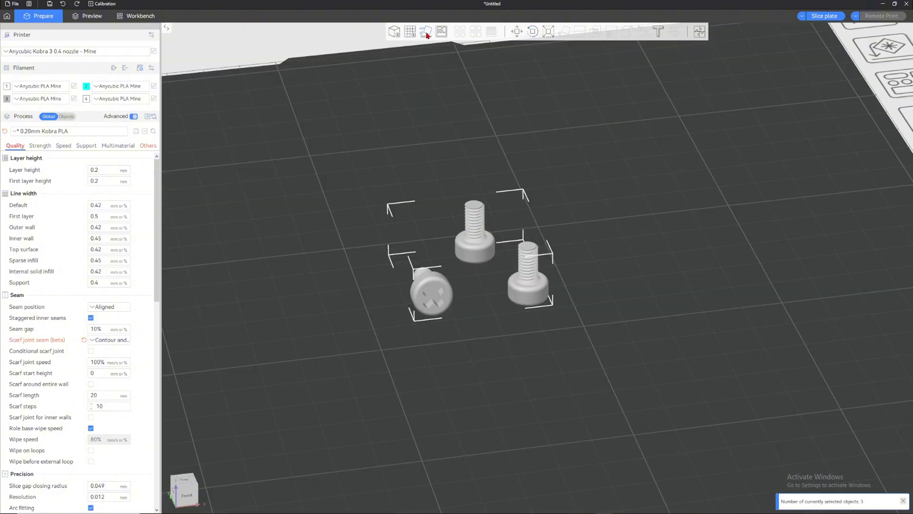
pyautogui.click(427, 34)
pyautogui.click(449, 112)
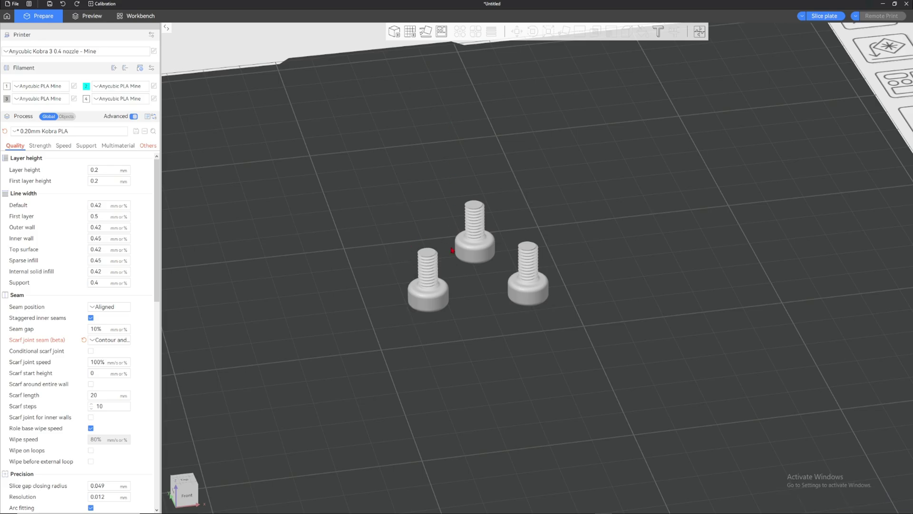
# Step: Stretch one bolt with the Scale tool to about 108 × 18 × 59 mm, and undo the scaling
pyautogui.moveTo(448, 112); pyautogui.dragTo(499, 122)
pyautogui.click(476, 207)
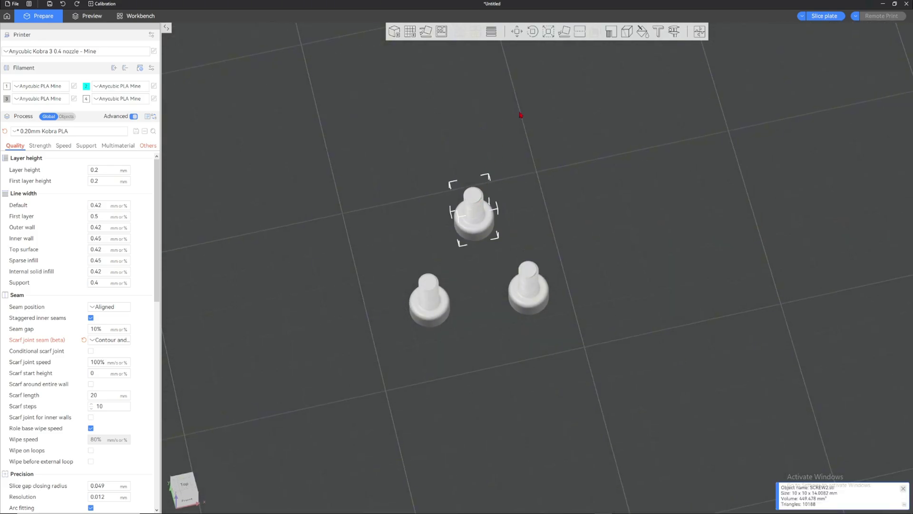
pyautogui.click(547, 34)
pyautogui.moveTo(547, 142); pyautogui.dragTo(606, 136)
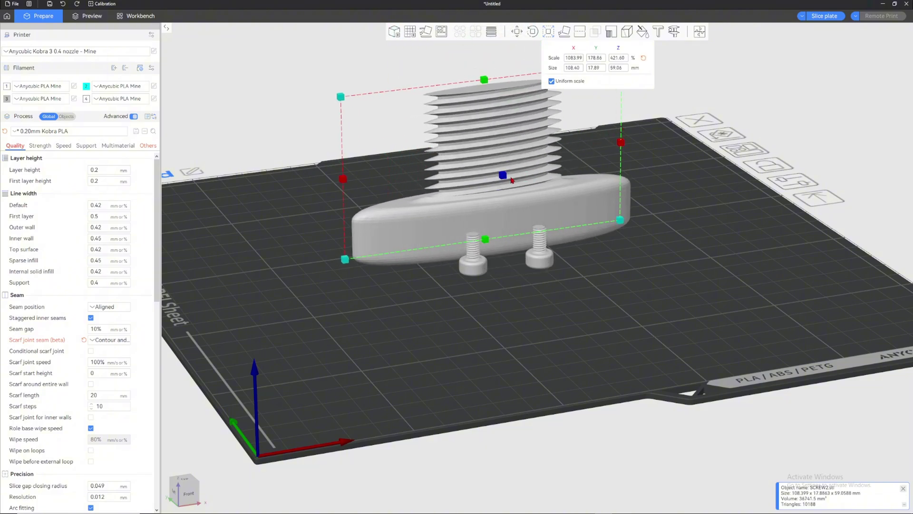
pyautogui.hotkey('ctrl', 'z')
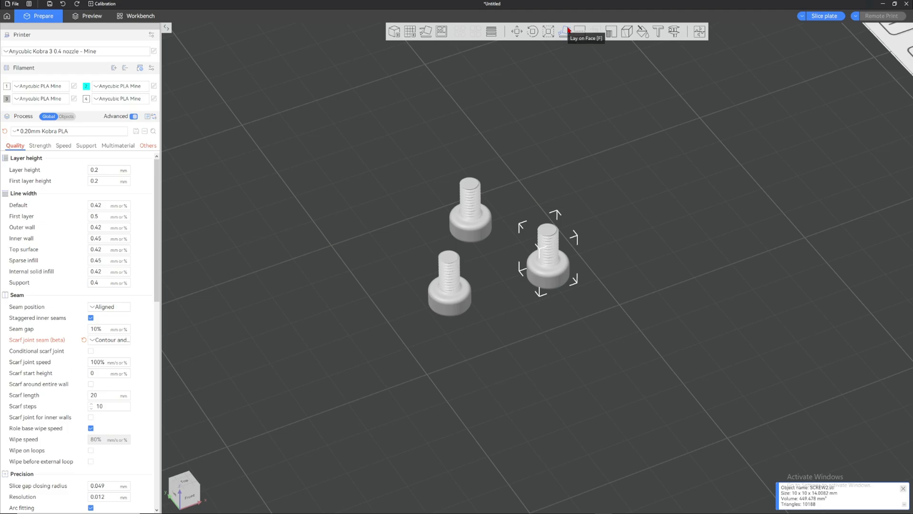
# Step: Try to reposition one bolt onto a chosen face with Lay on Face
pyautogui.scroll(2, 547, 138)
pyautogui.click(554, 212)
pyautogui.click(554, 217)
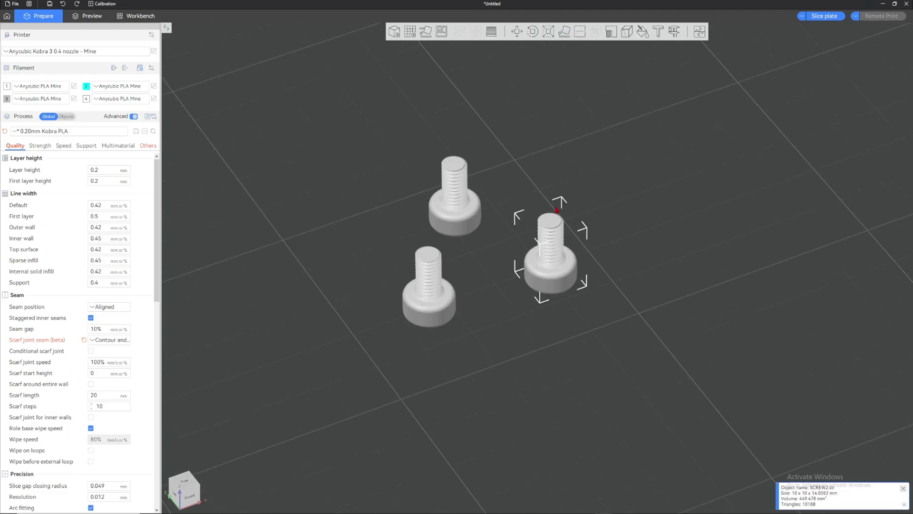
pyautogui.click(562, 34)
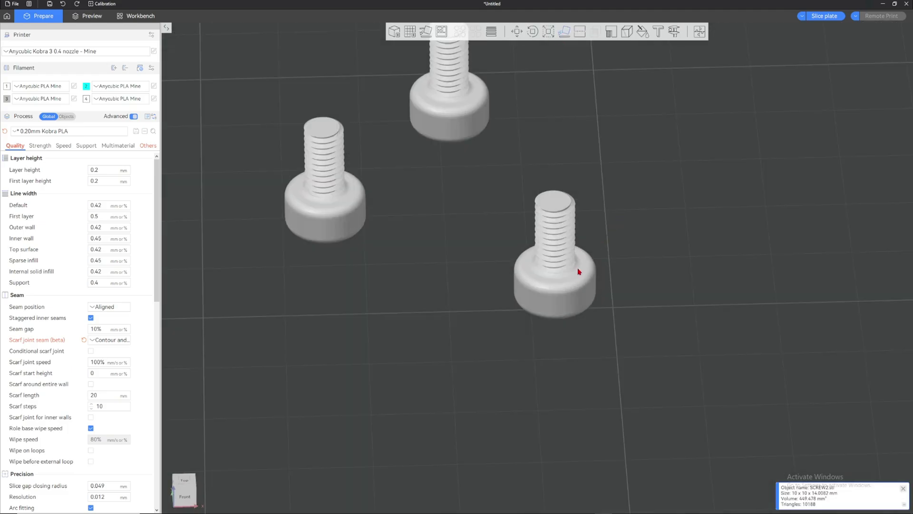
pyautogui.click(552, 207)
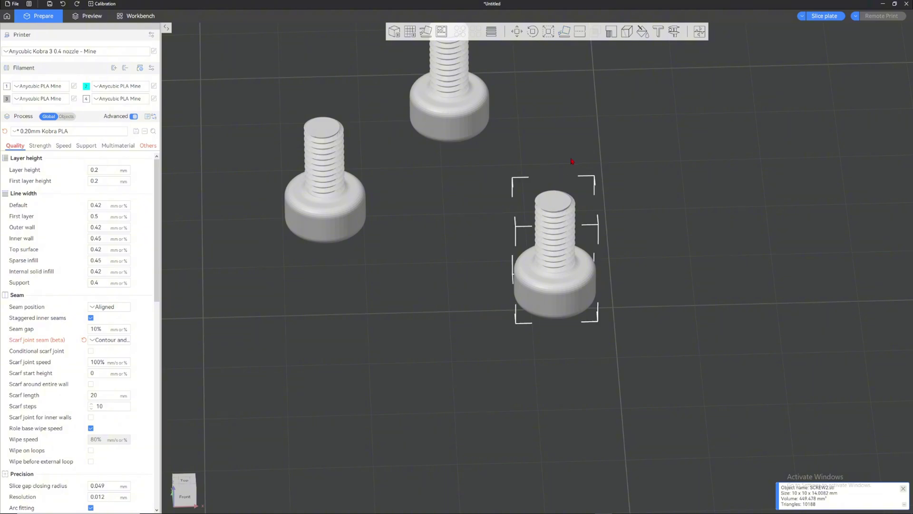
pyautogui.click(563, 33)
pyautogui.click(563, 233)
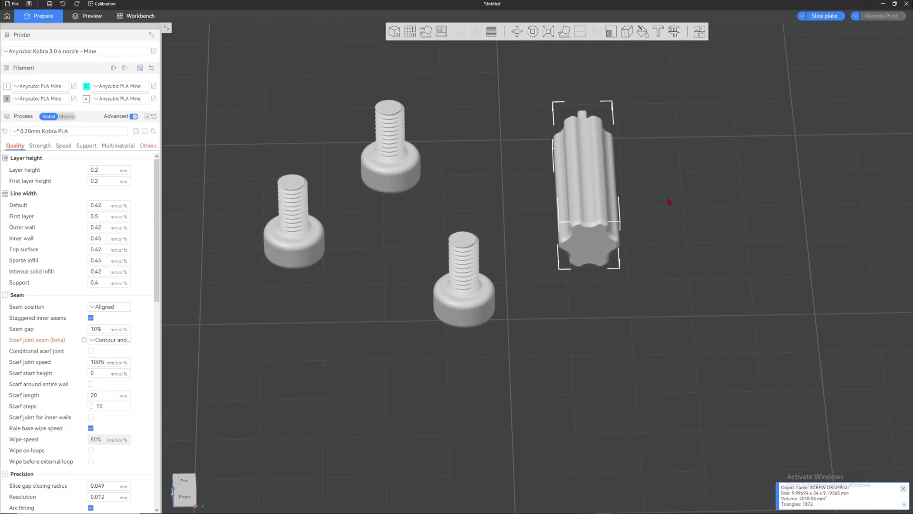
# Step: Stand the screwdriver model upright on its large flat end face with Lay on Face
pyautogui.click(754, 198)
pyautogui.moveTo(754, 198); pyautogui.dragTo(584, 212)
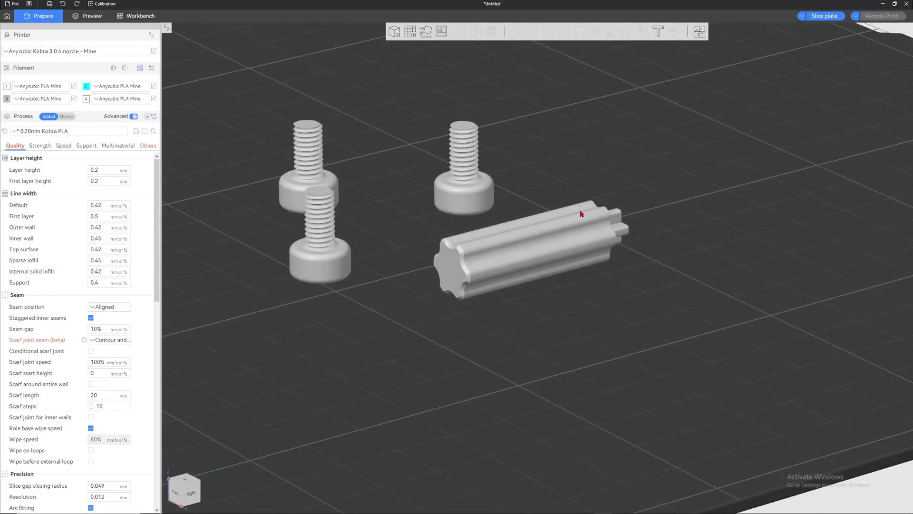
pyautogui.click(585, 212)
pyautogui.click(566, 31)
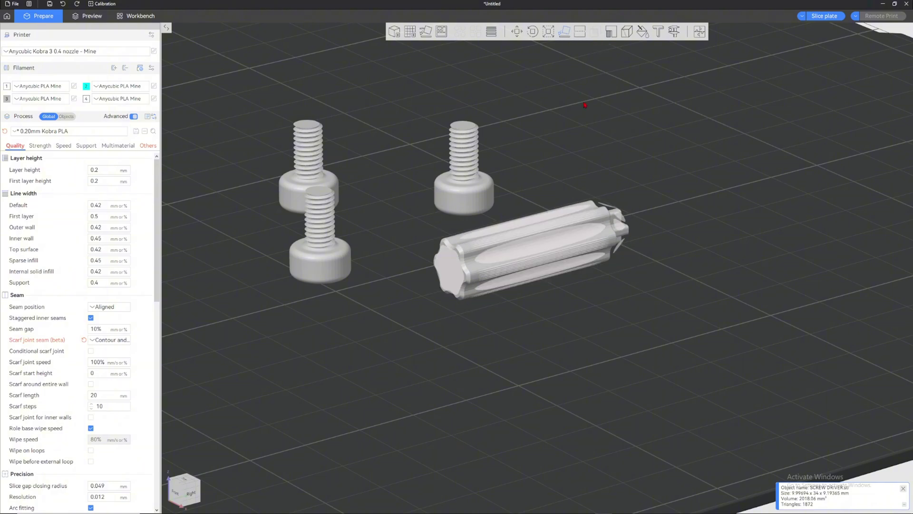
pyautogui.scroll(5, 570, 220)
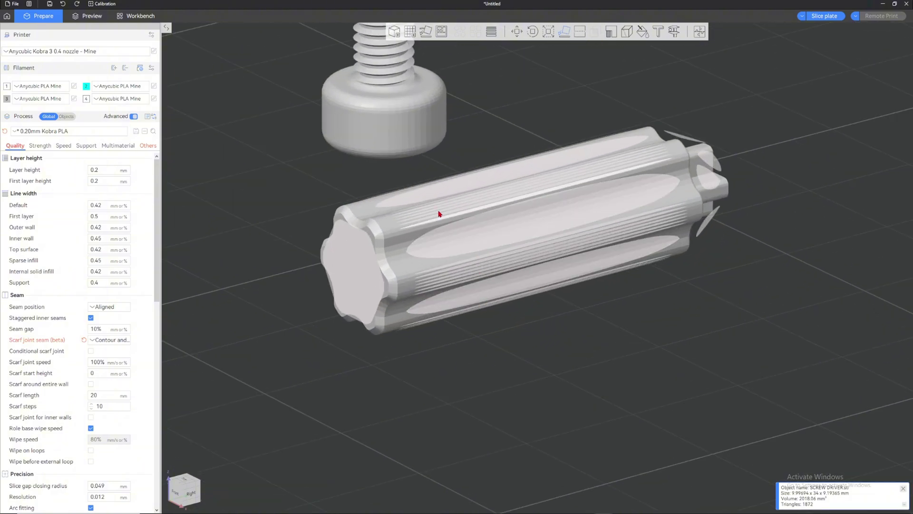
pyautogui.click(375, 241)
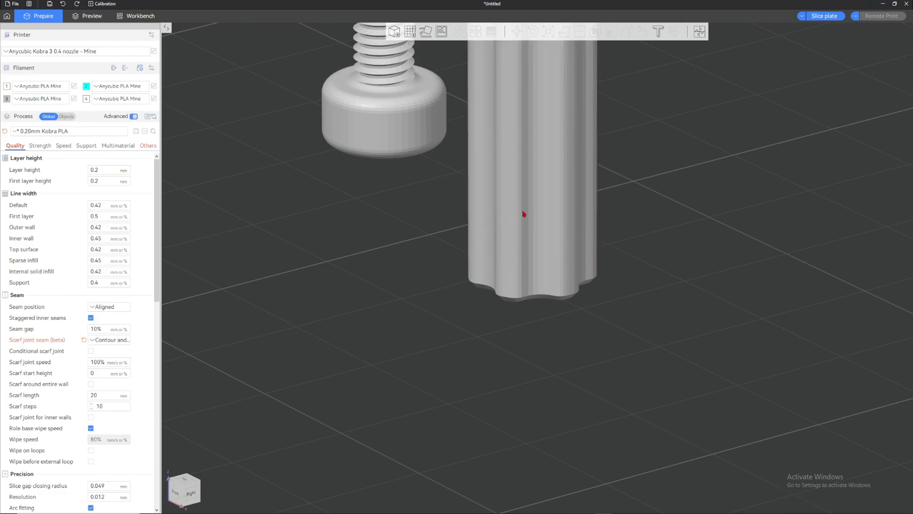
# Step: Tip the screwdriver over onto a face at its cross-shaped tip with Lay on Face
pyautogui.click(543, 197)
pyautogui.scroll(-5, 535, 267)
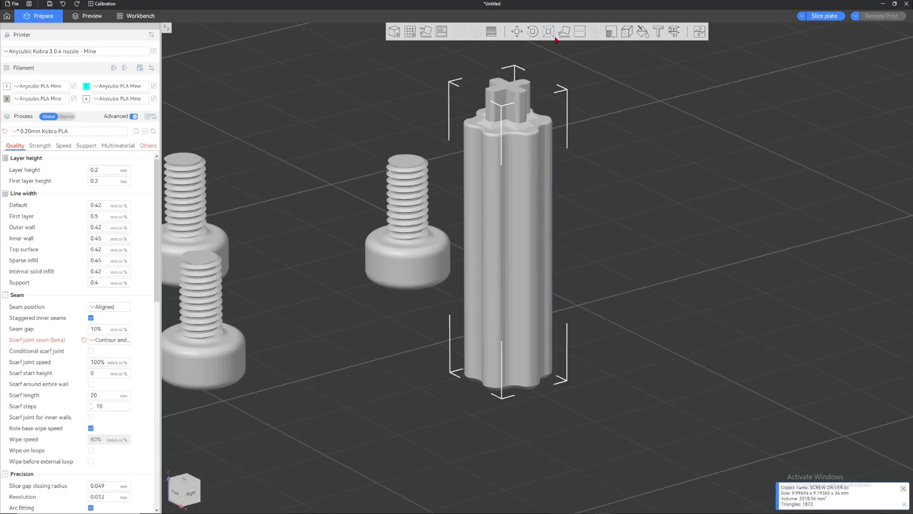
pyautogui.click(557, 38)
pyautogui.click(516, 105)
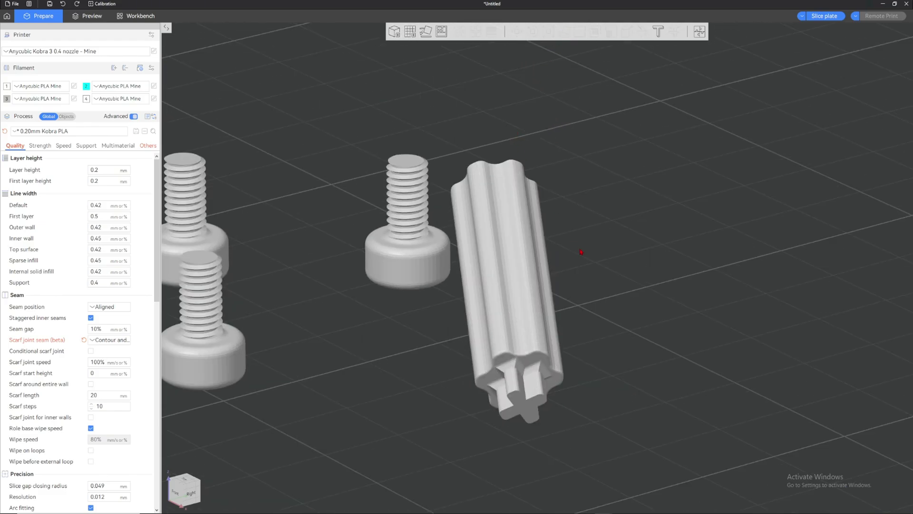
pyautogui.moveTo(579, 256); pyautogui.dragTo(622, 149)
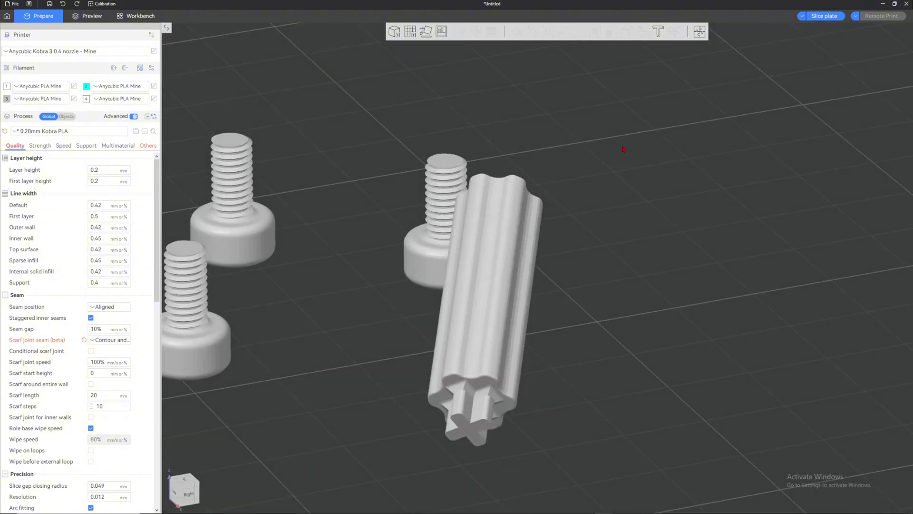
# Step: Cut the screwdriver in two with a tilted planar cut across the middle of its handle, keeping both parts
pyautogui.click(519, 177)
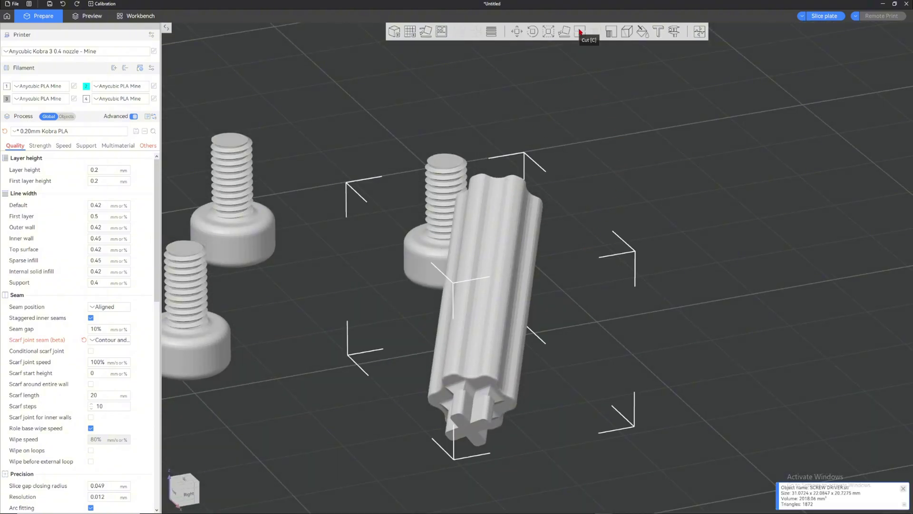
pyautogui.click(580, 32)
pyautogui.moveTo(500, 220); pyautogui.dragTo(474, 170)
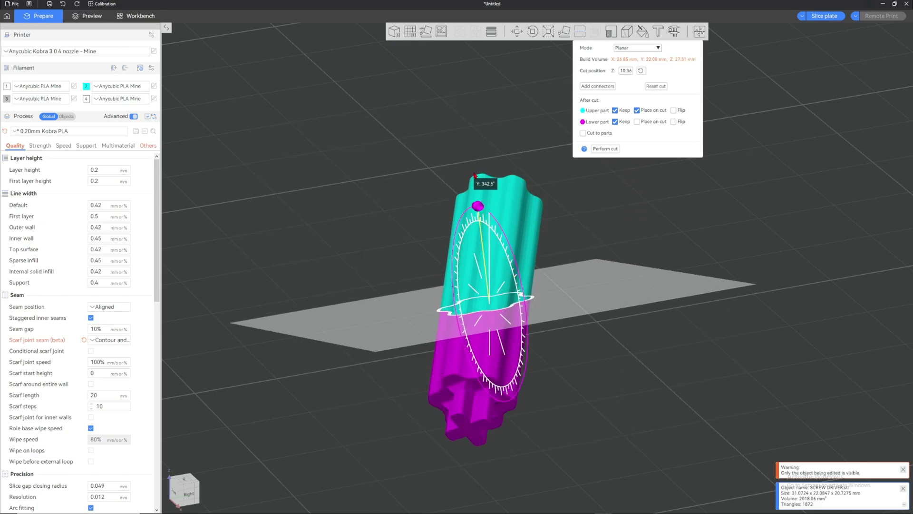
pyautogui.moveTo(451, 140); pyautogui.dragTo(510, 118)
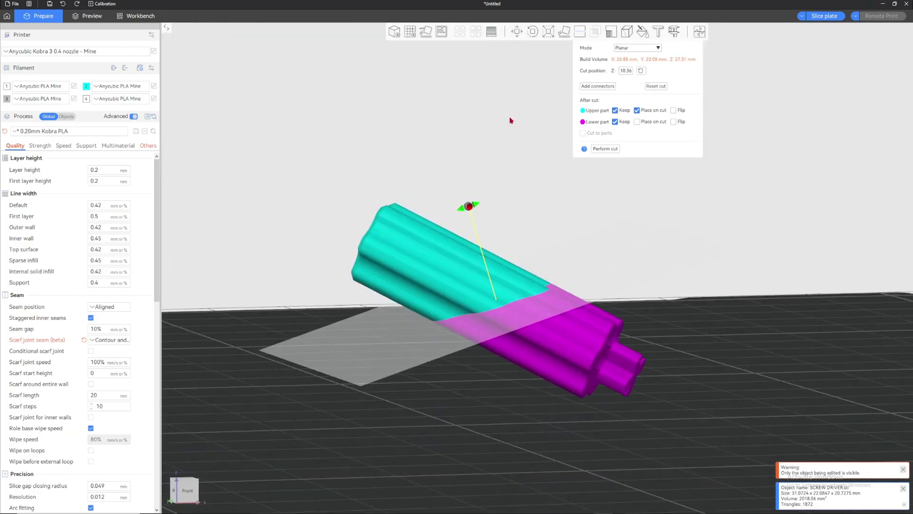
pyautogui.scroll(-3, 510, 119)
pyautogui.moveTo(487, 222); pyautogui.dragTo(554, 209)
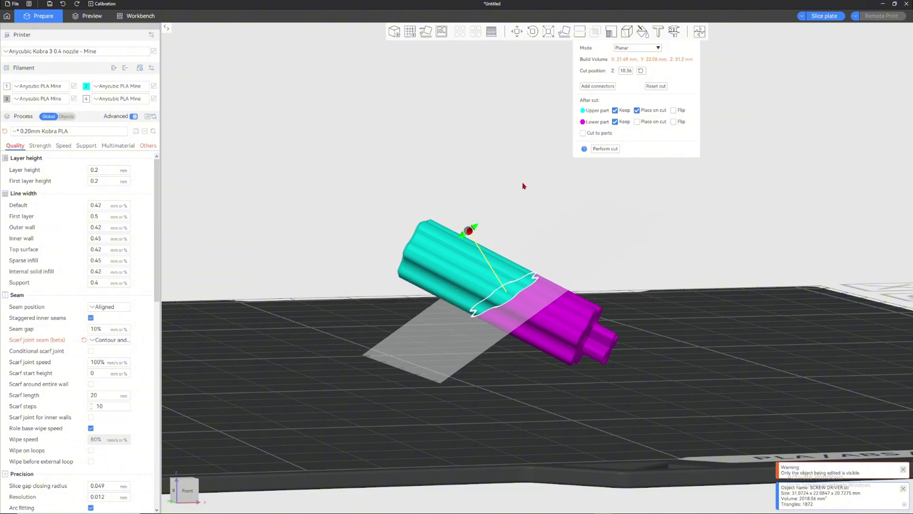
pyautogui.click(604, 149)
pyautogui.moveTo(569, 197); pyautogui.dragTo(589, 264)
pyautogui.click(576, 170)
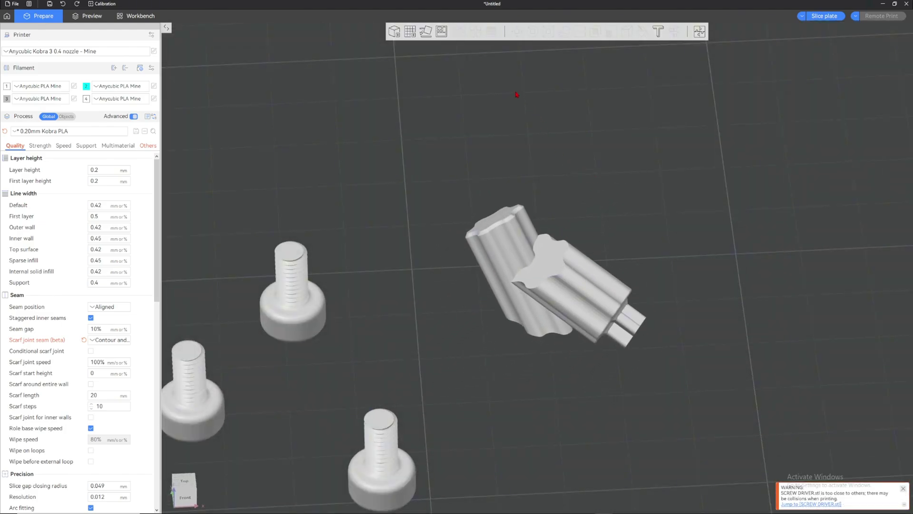
# Step: Arrange all objects on the plate so the two screwdriver parts are spaced apart
pyautogui.hotkey('ctrl', 'a')
pyautogui.press('a')
pyautogui.click(535, 102)
pyautogui.scroll(-5, 507, 146)
pyautogui.moveTo(415, 243); pyautogui.dragTo(596, 200, button='right')
pyautogui.scroll(2, 597, 200)
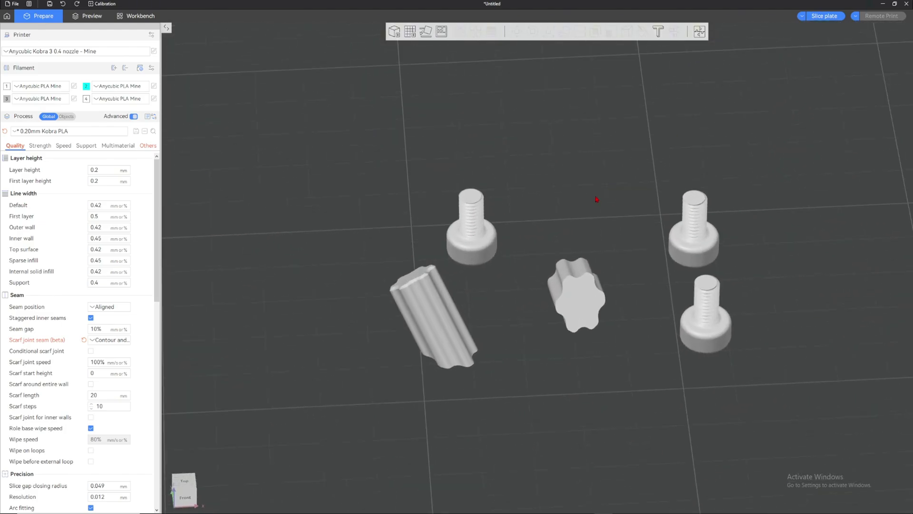
pyautogui.moveTo(597, 198)
pyautogui.mouseDown()
pyautogui.moveTo(607, 173)
pyautogui.moveTo(622, 173)
pyautogui.moveTo(603, 188)
pyautogui.mouseUp()
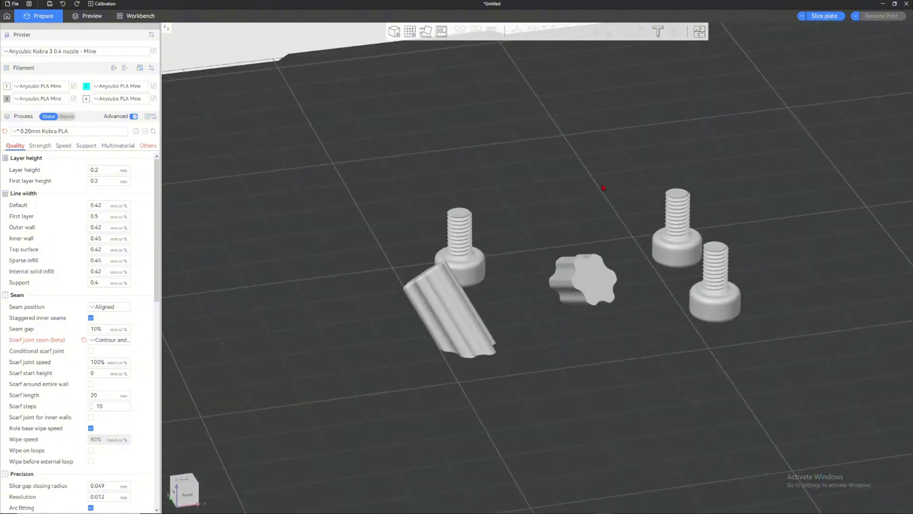
# Step: Paint support patches on the sides of the screwdriver's tip part, using the circle and sphere brushes at pen size 1.00
pyautogui.click(588, 280)
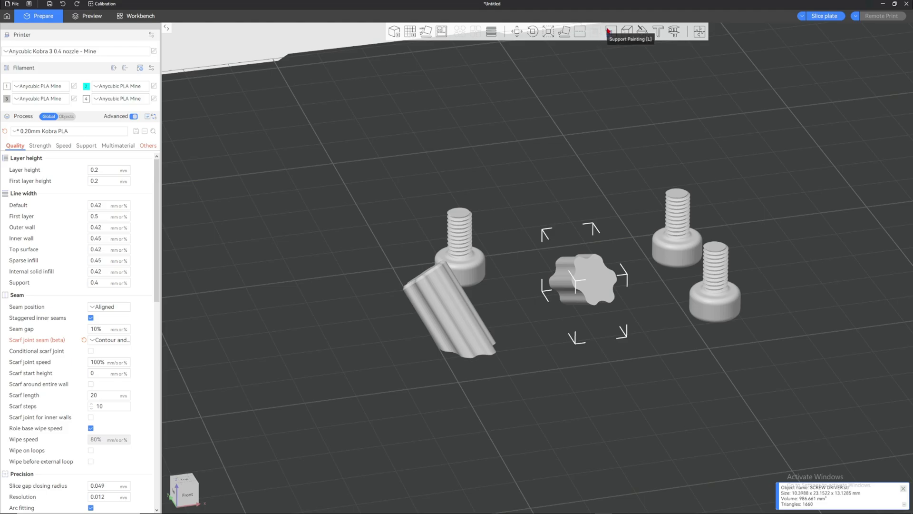
pyautogui.click(627, 31)
pyautogui.moveTo(575, 186); pyautogui.dragTo(555, 152)
pyautogui.moveTo(570, 246); pyautogui.dragTo(528, 282)
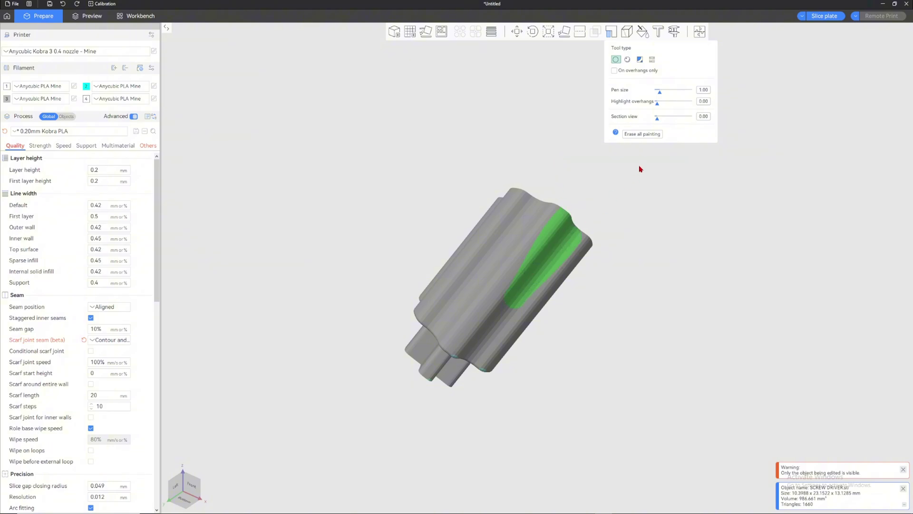
pyautogui.moveTo(641, 169); pyautogui.dragTo(609, 175)
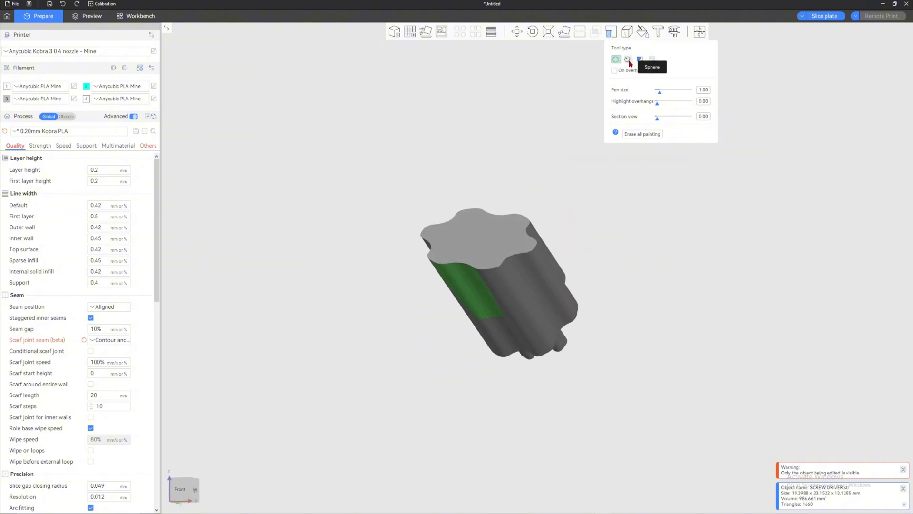
pyautogui.click(628, 59)
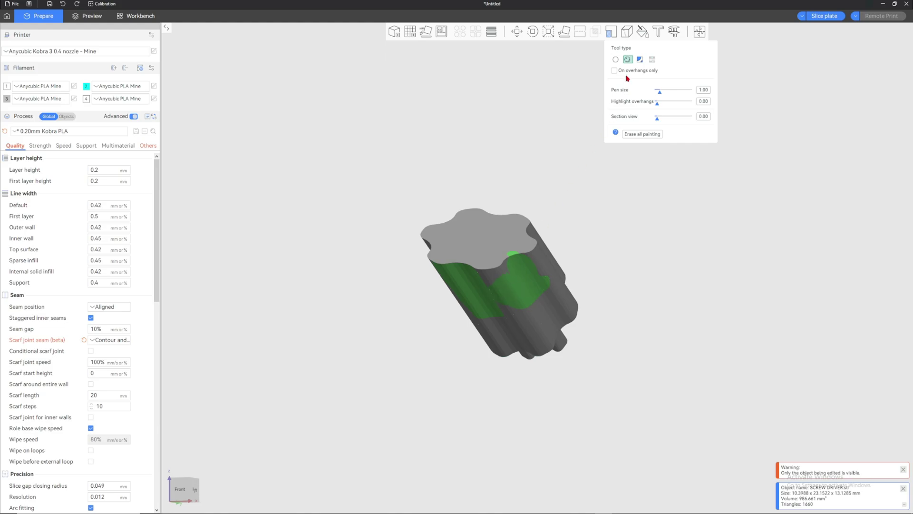
pyautogui.moveTo(575, 214); pyautogui.dragTo(525, 253)
# Step: Set support painting to Fill on overhangs only, with a smart fill angle of 28 and overhangs highlighted at about 50
pyautogui.click(652, 59)
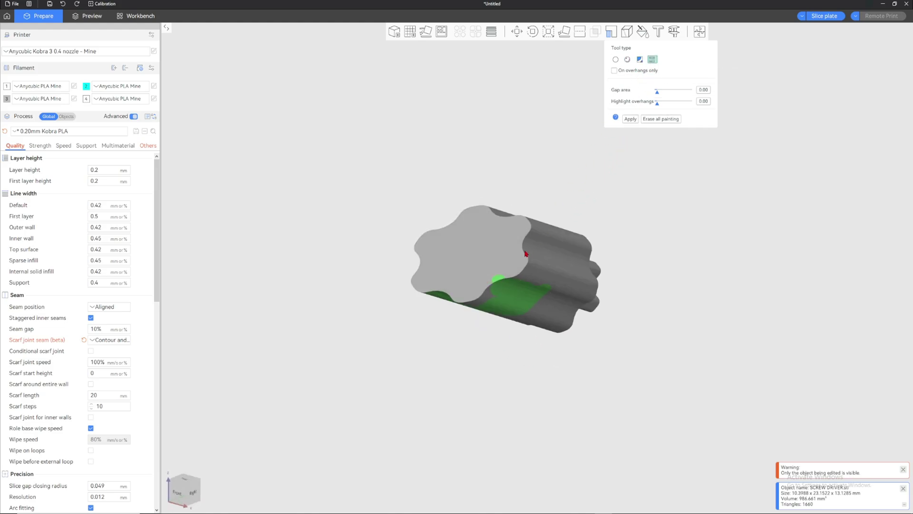
pyautogui.click(639, 59)
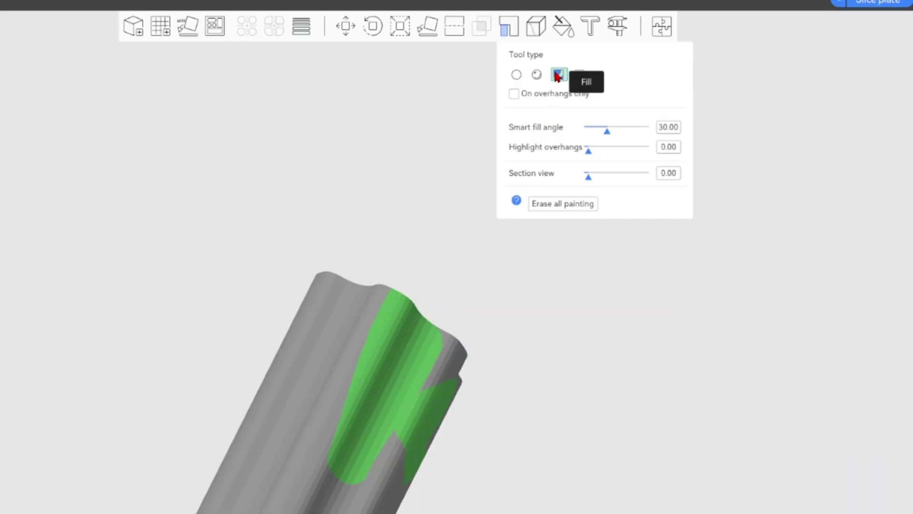
pyautogui.click(513, 94)
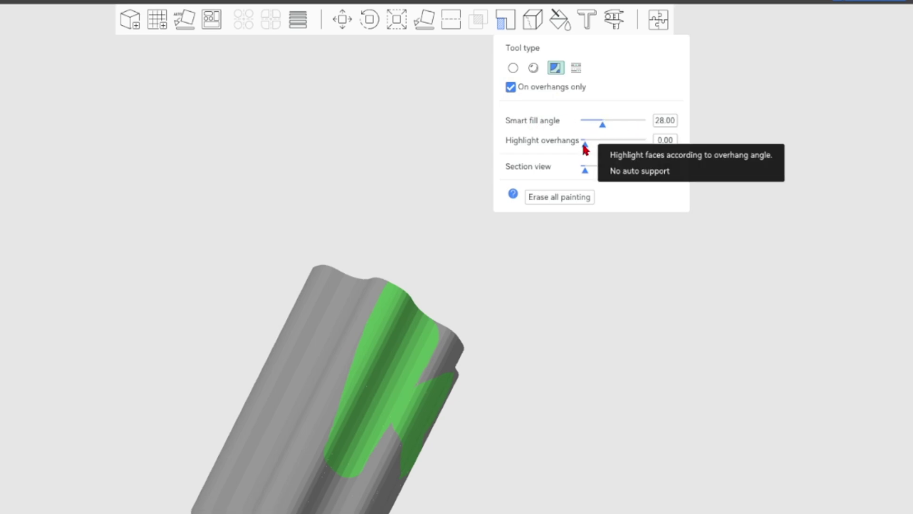
pyautogui.moveTo(588, 151); pyautogui.dragTo(617, 146)
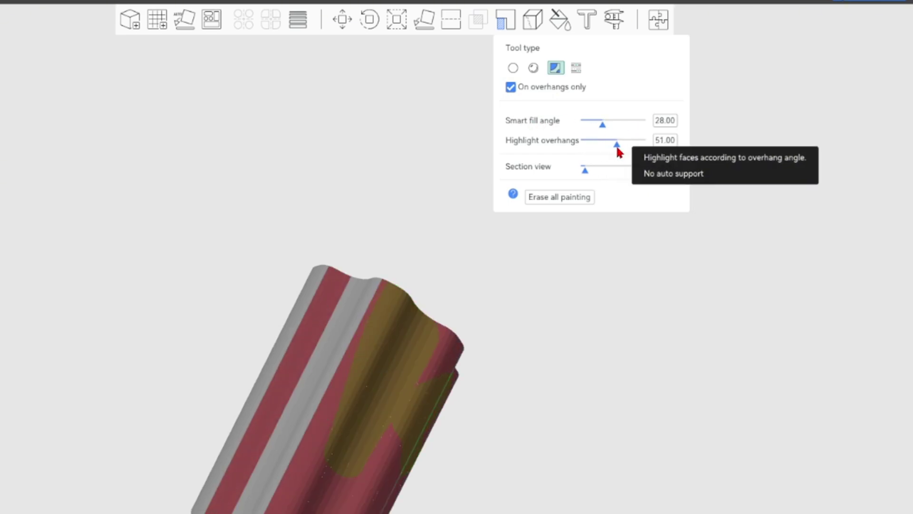
pyautogui.moveTo(470, 216); pyautogui.dragTo(430, 308)
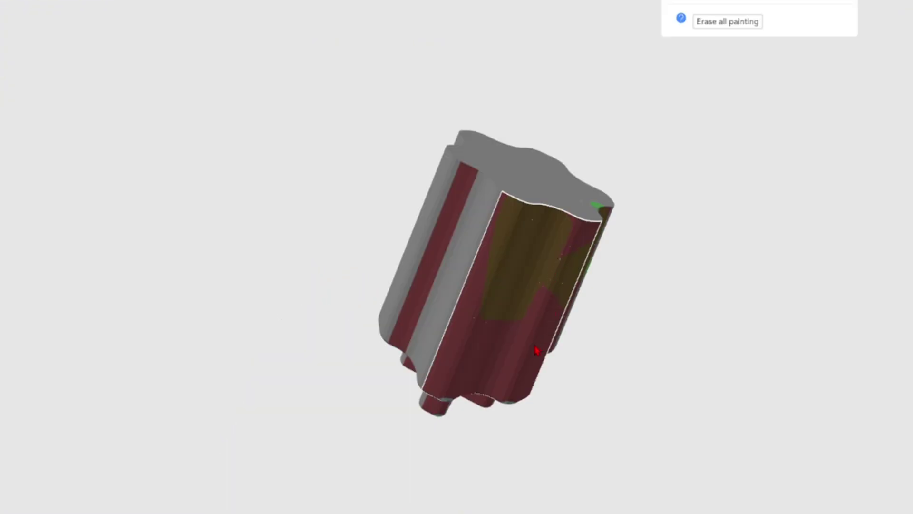
# Step: Fill the highlighted overhang faces around the screwdriver's tip part with support painting
pyautogui.click(535, 347)
pyautogui.scroll(5, 463, 233)
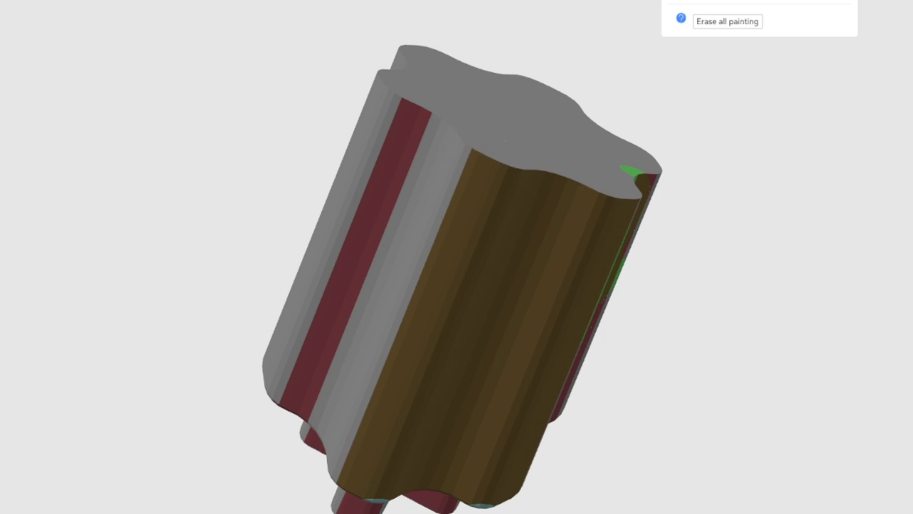
pyautogui.click(392, 161)
pyautogui.moveTo(678, 108); pyautogui.dragTo(611, 99)
pyautogui.click(594, 309)
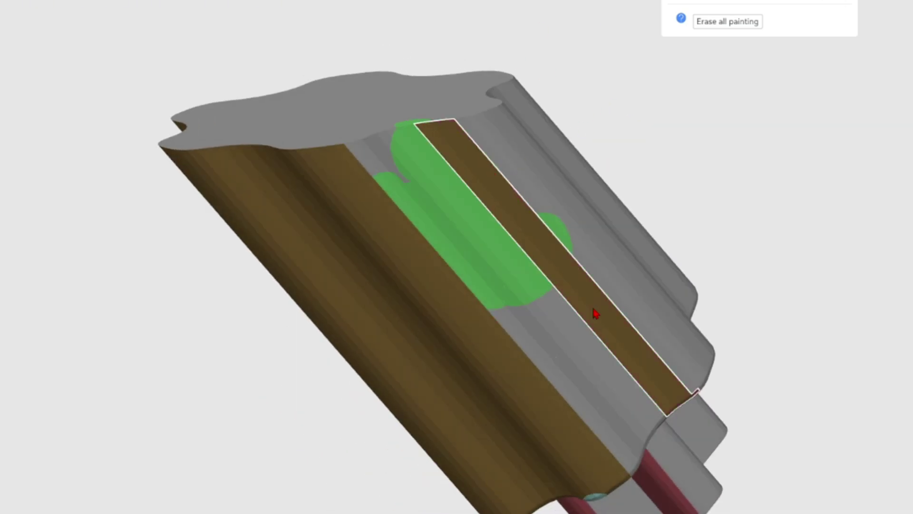
pyautogui.moveTo(723, 457); pyautogui.dragTo(762, 408)
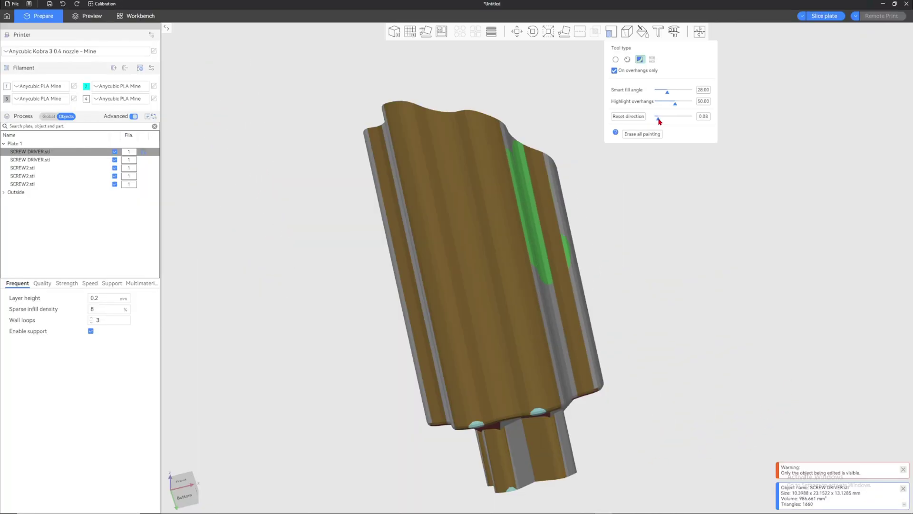
# Step: Try the section view on the painted part, reset it to 0.00, and exit support painting
pyautogui.moveTo(661, 120)
pyautogui.mouseDown()
pyautogui.moveTo(679, 121)
pyautogui.moveTo(643, 122)
pyautogui.mouseUp()
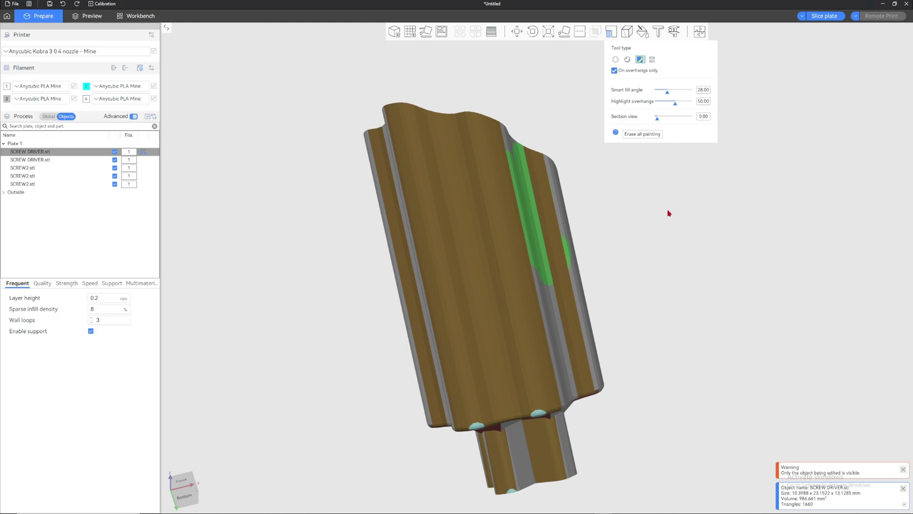
pyautogui.moveTo(667, 214)
pyautogui.mouseDown()
pyautogui.moveTo(676, 259)
pyautogui.moveTo(668, 272)
pyautogui.moveTo(669, 235)
pyautogui.mouseUp()
pyautogui.press('Escape')
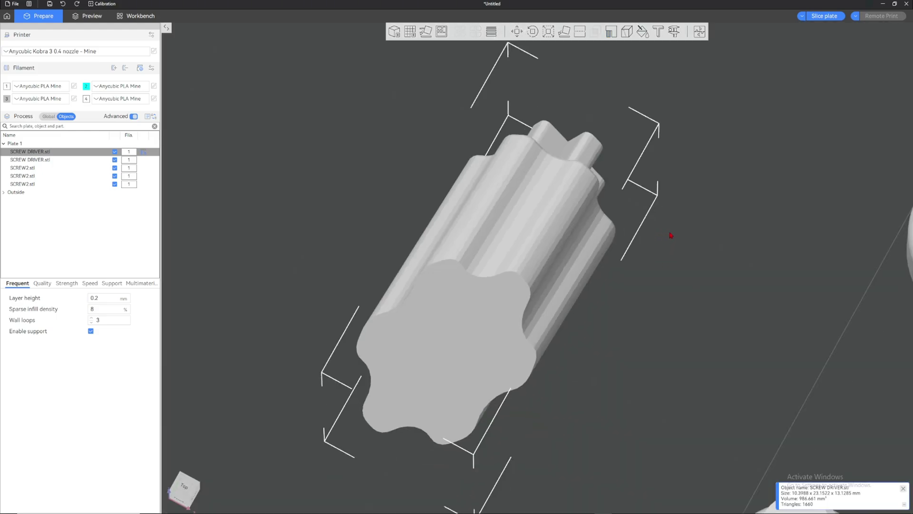
# Step: Slice the plate, view the objects in the preview, and return to the Prepare view
pyautogui.scroll(-3, 670, 235)
pyautogui.click(824, 16)
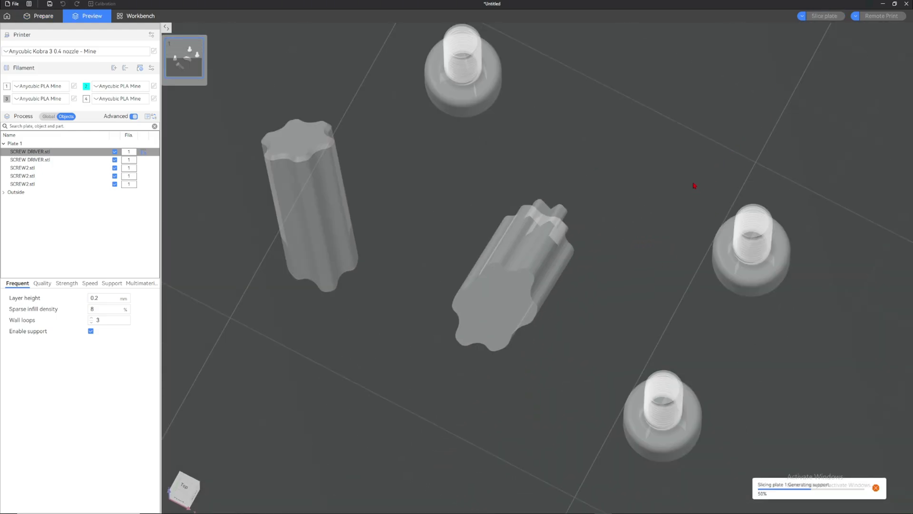
pyautogui.moveTo(694, 185); pyautogui.dragTo(693, 151)
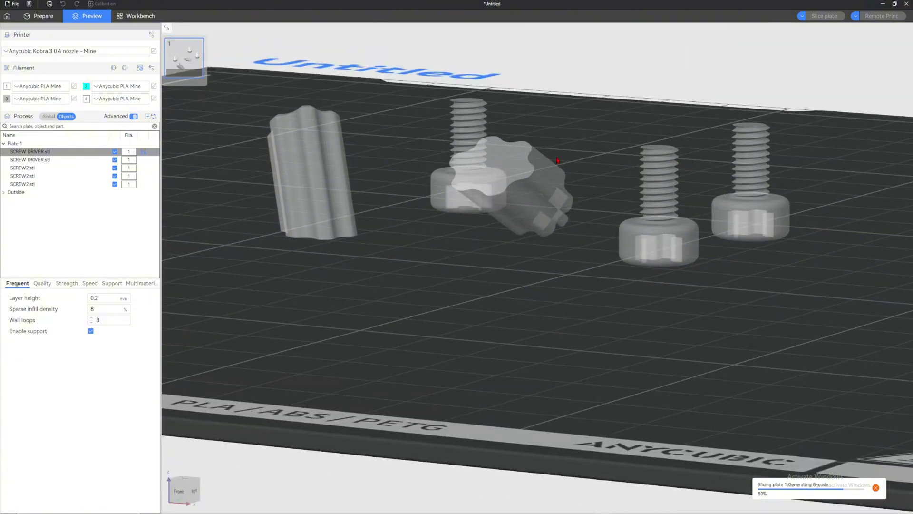
pyautogui.moveTo(595, 125); pyautogui.dragTo(621, 138)
pyautogui.press('Tab')
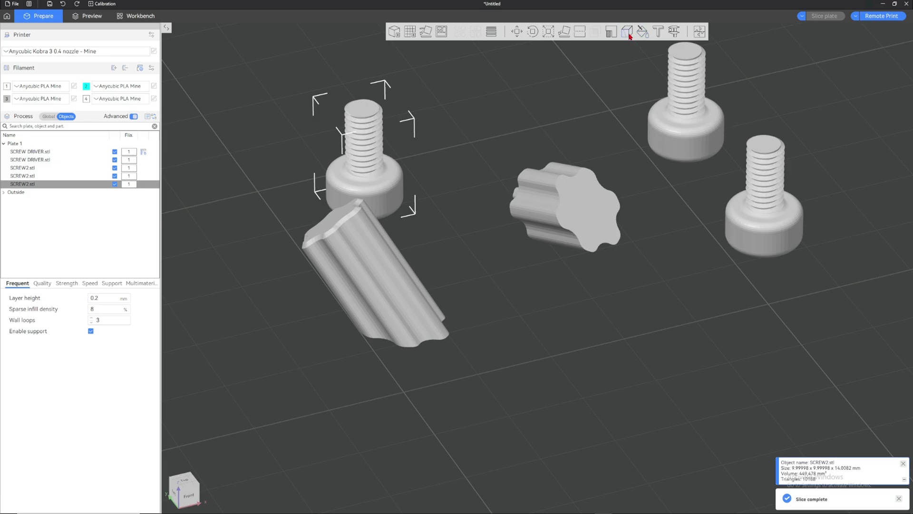
# Step: Paint a diagonal seam stroke across the side of one bolt's head with the circle brush at size 1.00
pyautogui.click(627, 34)
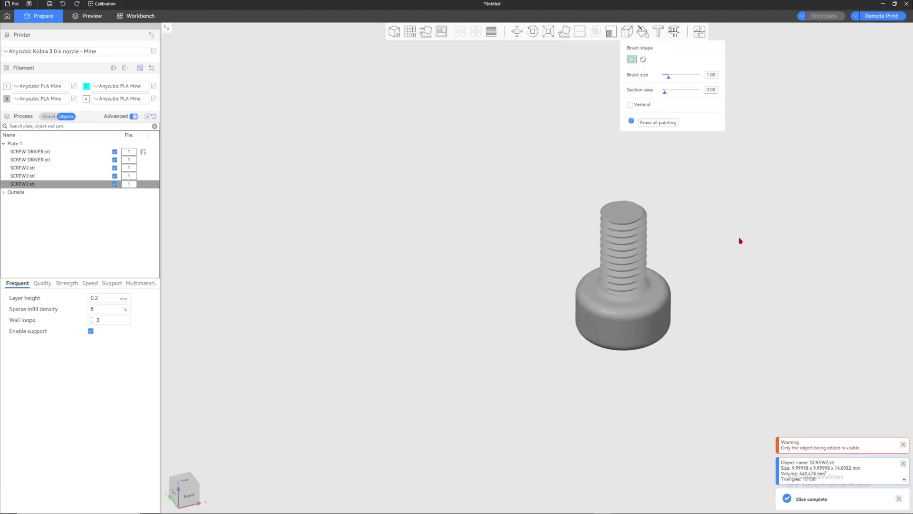
pyautogui.moveTo(741, 241); pyautogui.dragTo(689, 208, button='middle')
pyautogui.press('3')
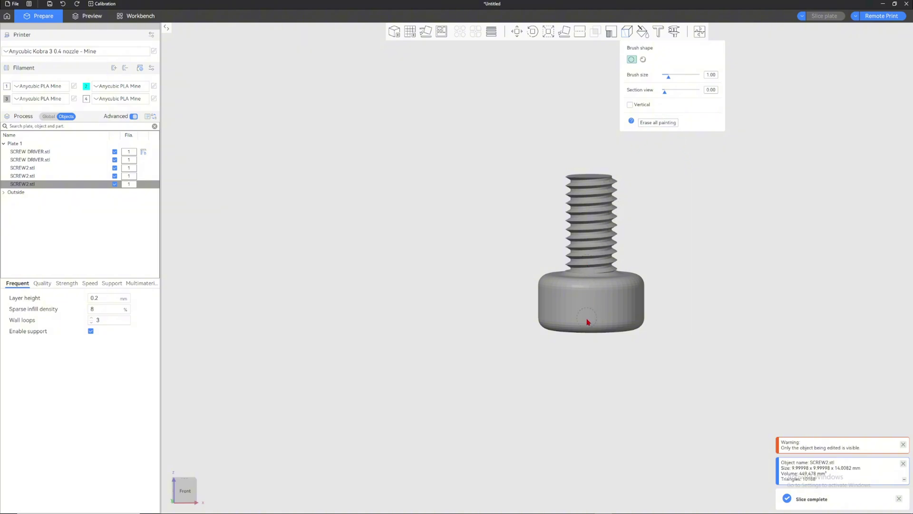
pyautogui.scroll(2, 637, 281)
pyautogui.moveTo(644, 270); pyautogui.dragTo(516, 271, button='middle')
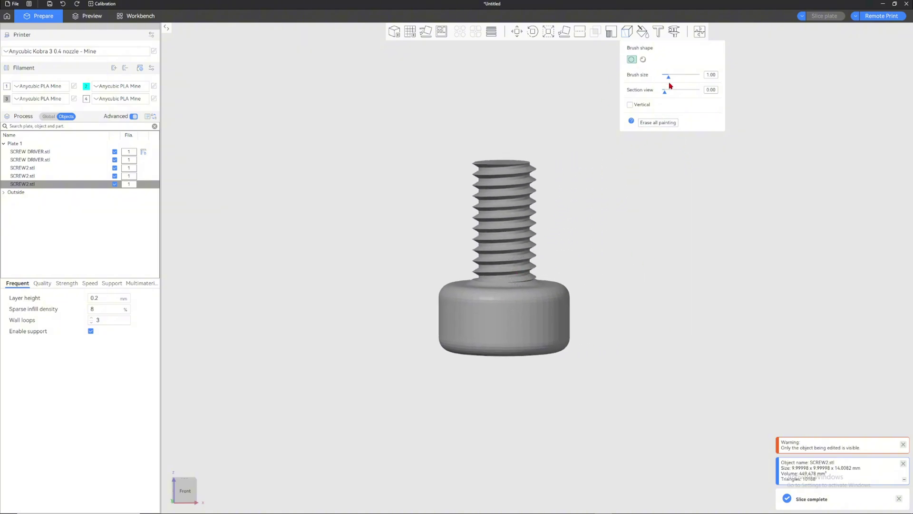
pyautogui.moveTo(504, 348); pyautogui.dragTo(562, 286)
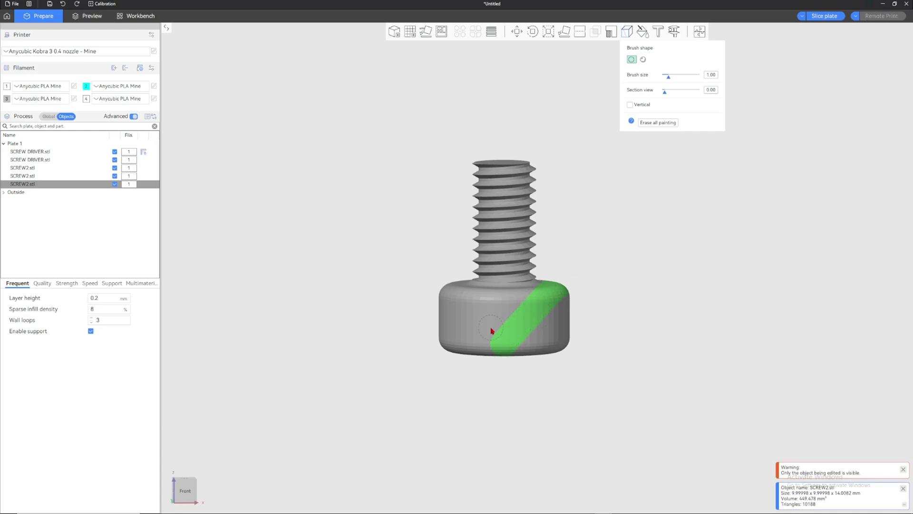
# Step: Erase all seam painting on the bolt, enable Vertical, and paint a straight seam stripe along the thread and down the head
pyautogui.press('5')
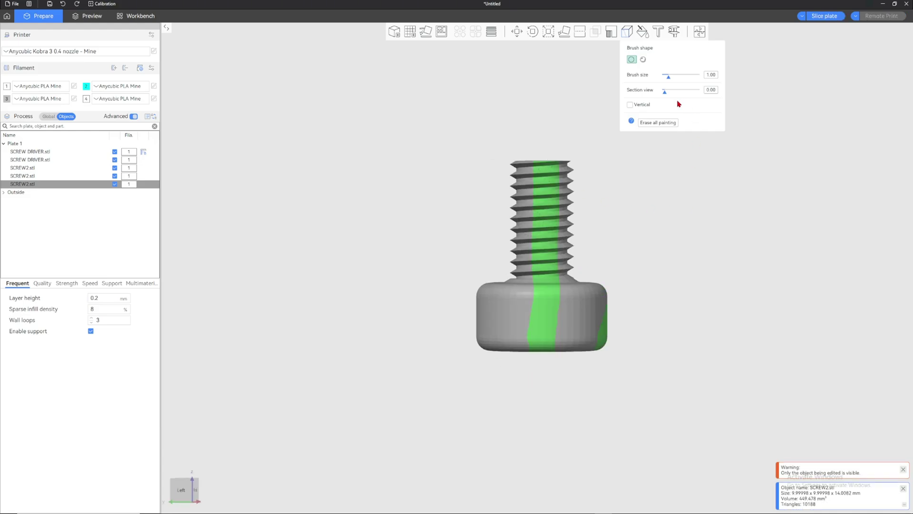
pyautogui.press('4')
pyautogui.click(630, 104)
pyautogui.click(657, 123)
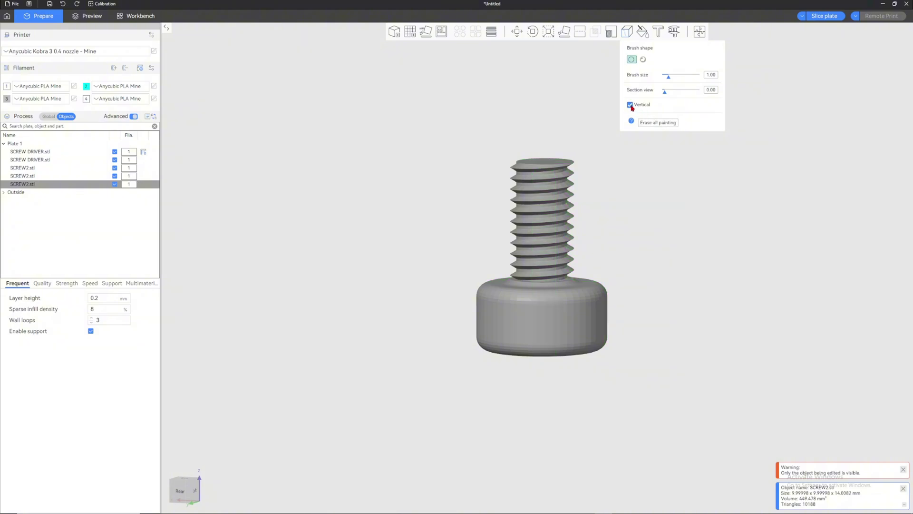
pyautogui.click(545, 166)
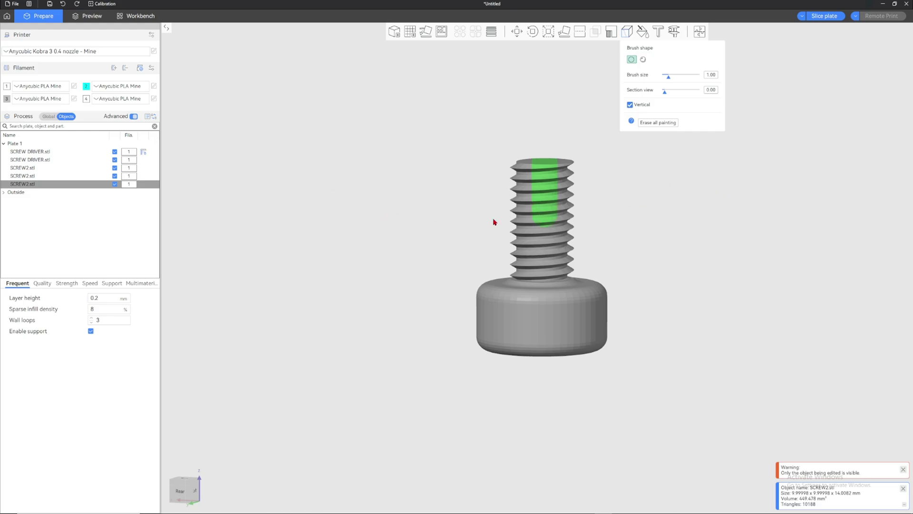
pyautogui.moveTo(457, 259)
pyautogui.mouseDown()
pyautogui.moveTo(458, 316)
pyautogui.moveTo(631, 386)
pyautogui.mouseUp()
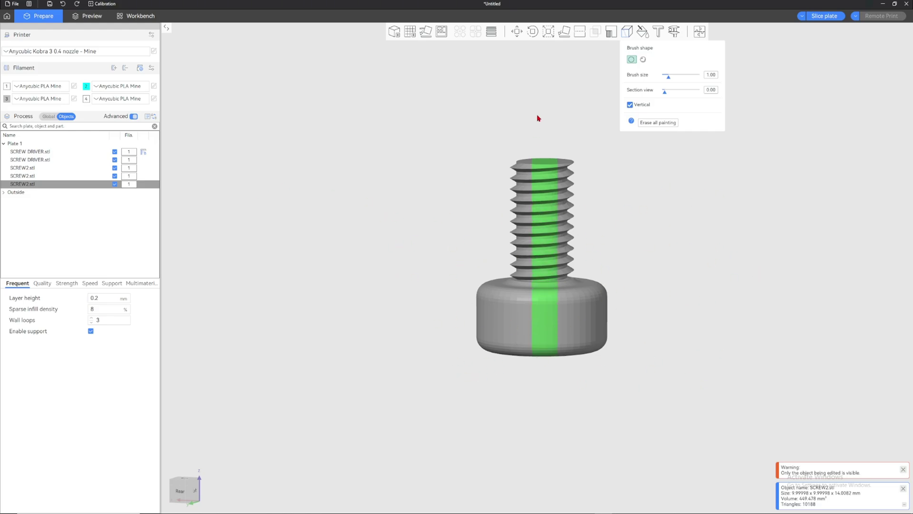
pyautogui.click(642, 31)
pyautogui.moveTo(608, 66); pyautogui.dragTo(539, 89)
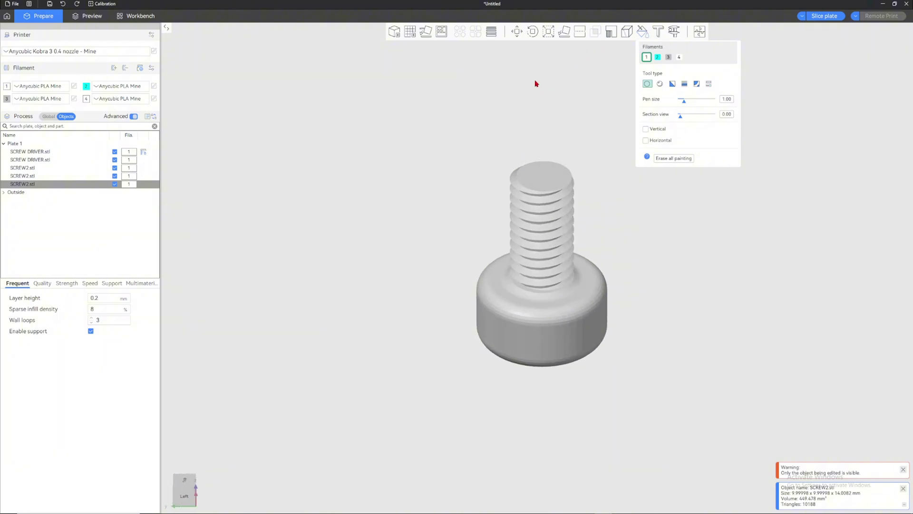
pyautogui.press('Escape')
pyautogui.scroll(-8, 582, 70)
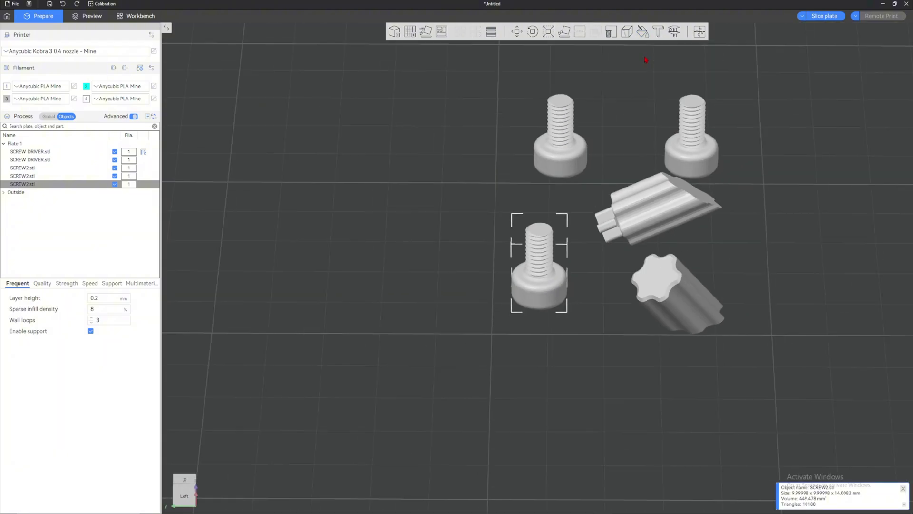
pyautogui.moveTo(646, 59); pyautogui.dragTo(641, 60)
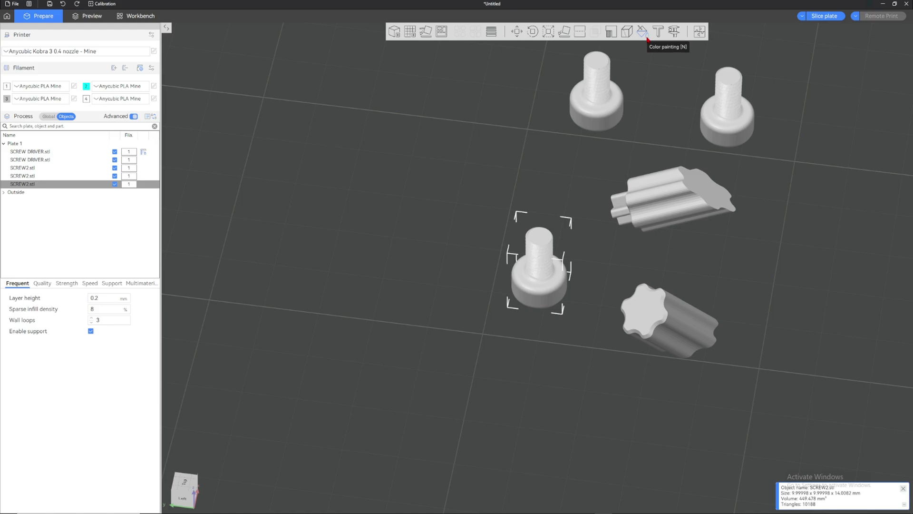
pyautogui.moveTo(652, 52); pyautogui.dragTo(616, 97, button='right')
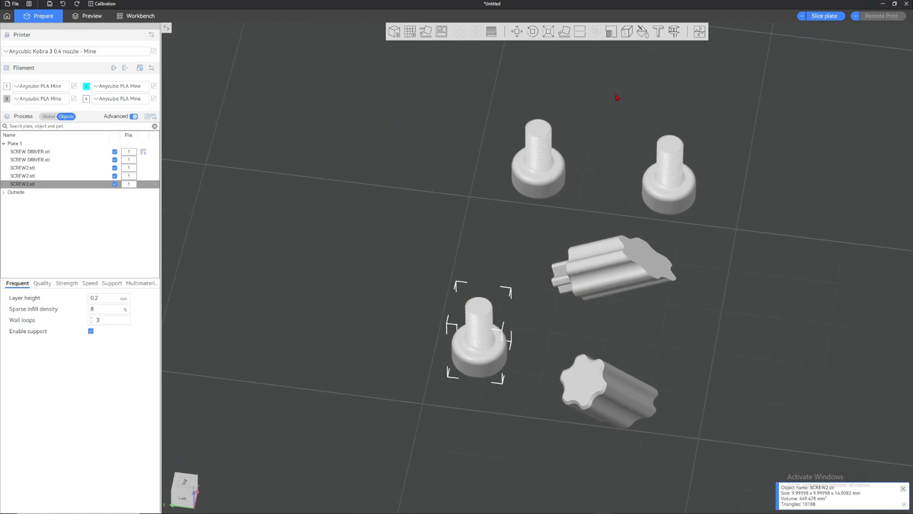
# Step: Remove the extra filaments until only one remains, and add three new ones to make four
pyautogui.click(125, 69)
pyautogui.click(125, 69)
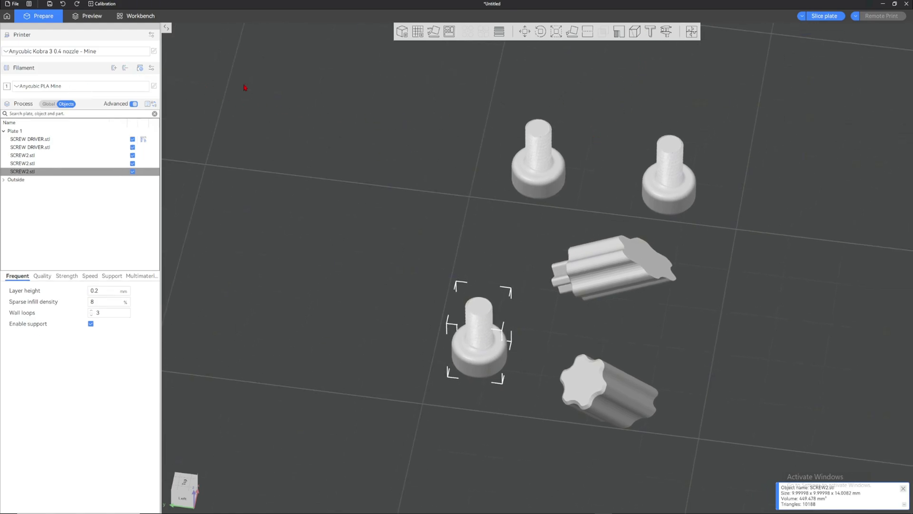
pyautogui.scroll(-5, 582, 122)
pyautogui.moveTo(601, 120); pyautogui.dragTo(629, 72)
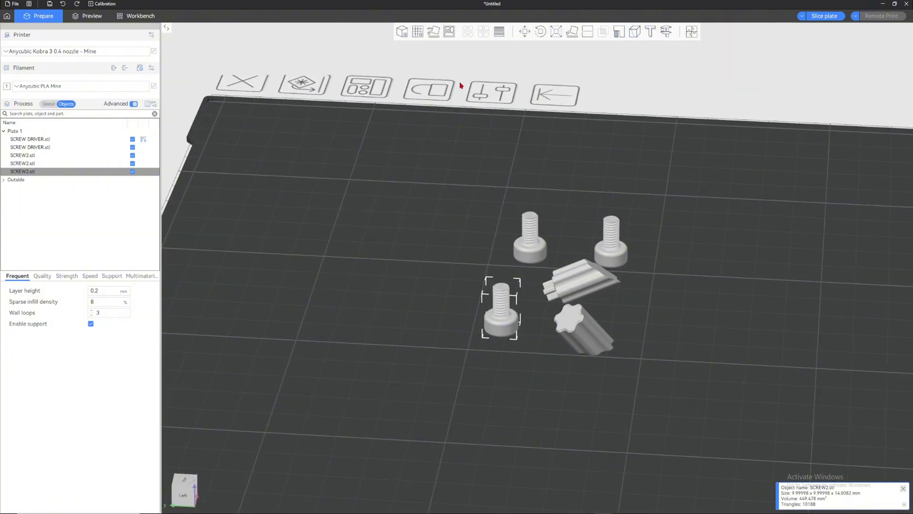
pyautogui.click(114, 68)
pyautogui.click(114, 68)
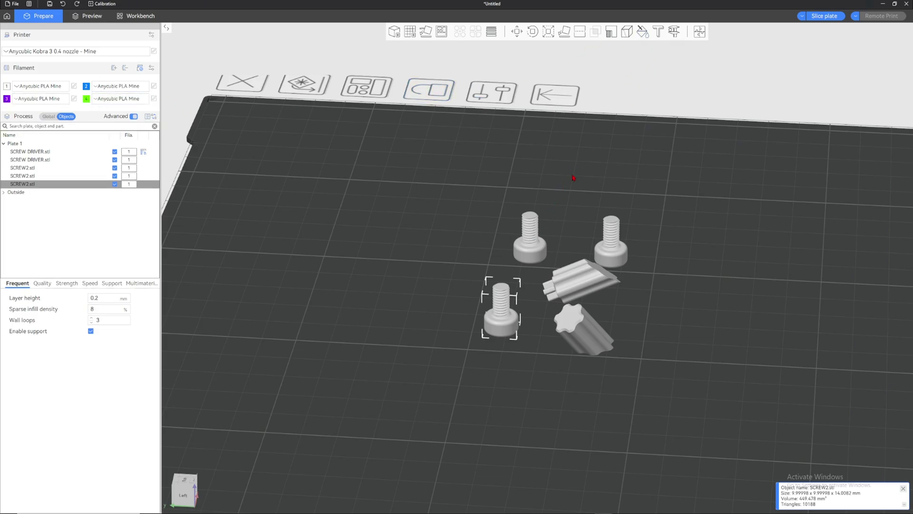
# Step: Start color painting on the bolt and paint the tip of the thread with filament 4 using the circle brush at size 1.00
pyautogui.click(643, 31)
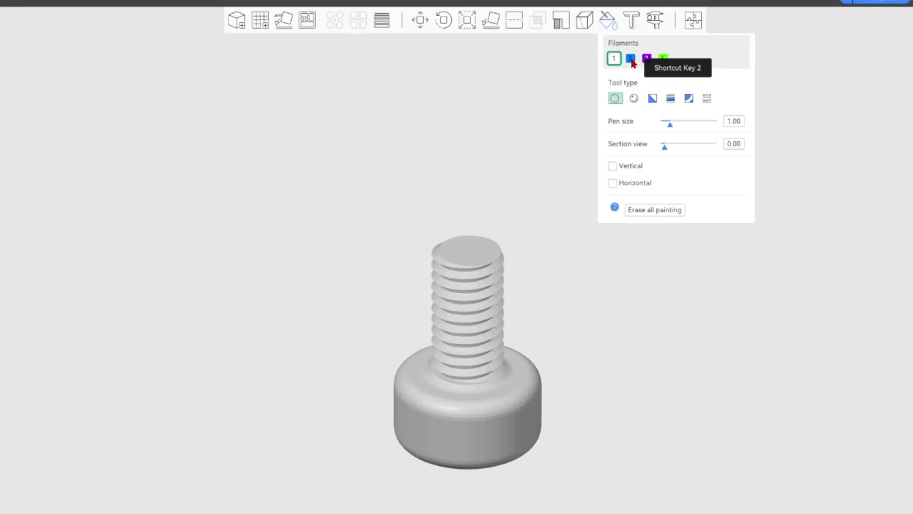
pyautogui.click(631, 60)
pyautogui.click(646, 58)
pyautogui.click(663, 58)
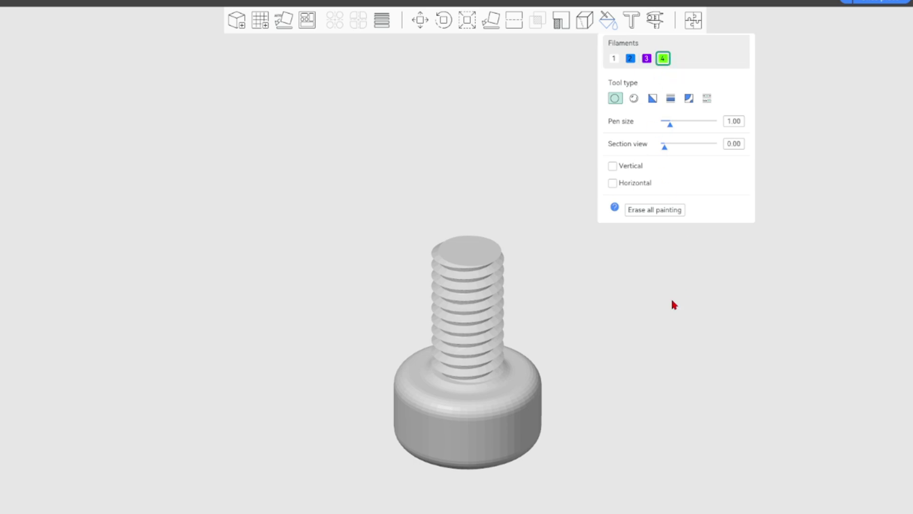
pyautogui.moveTo(672, 304); pyautogui.dragTo(527, 255)
pyautogui.moveTo(404, 237)
pyautogui.mouseDown()
pyautogui.moveTo(394, 242)
pyautogui.moveTo(396, 259)
pyautogui.mouseUp()
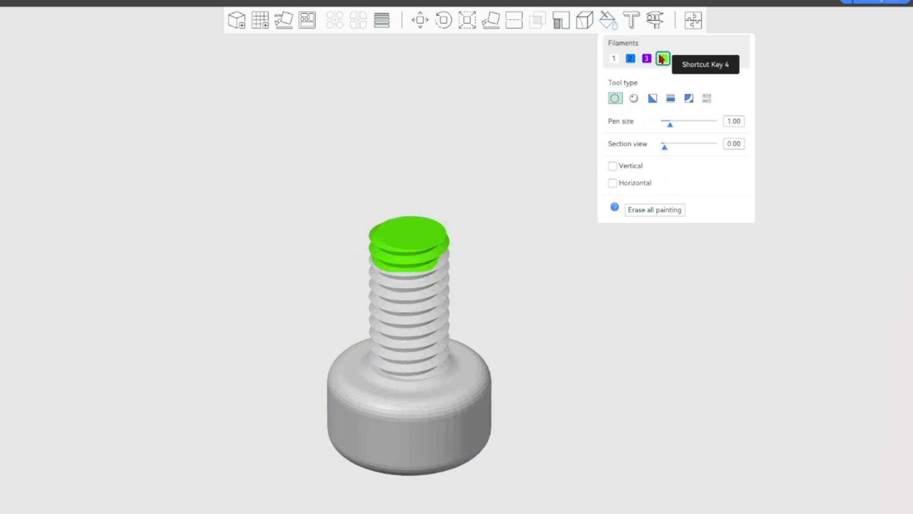
# Step: Paint the upper thread below the tip with filament 3, and the lower thread and adjoining head area with filament 2
pyautogui.click(646, 58)
pyautogui.moveTo(437, 283); pyautogui.dragTo(390, 259)
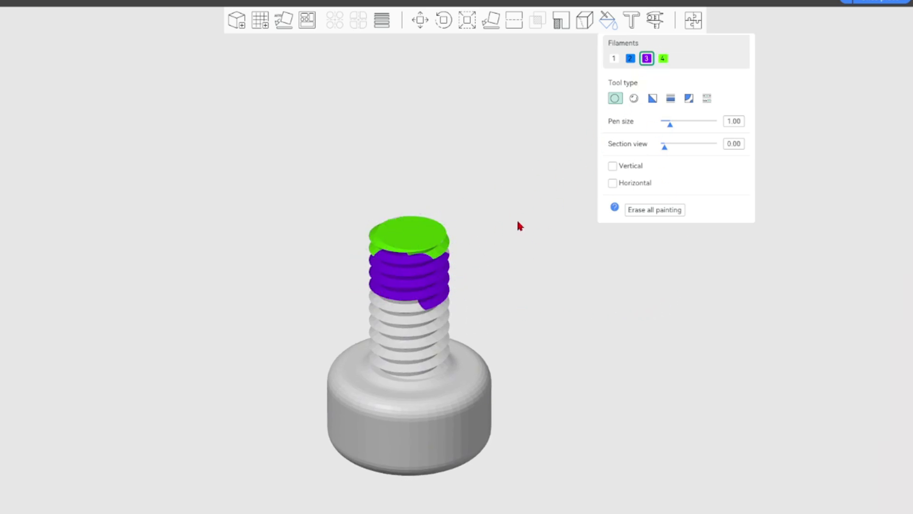
pyautogui.click(630, 58)
pyautogui.moveTo(400, 327); pyautogui.dragTo(404, 339)
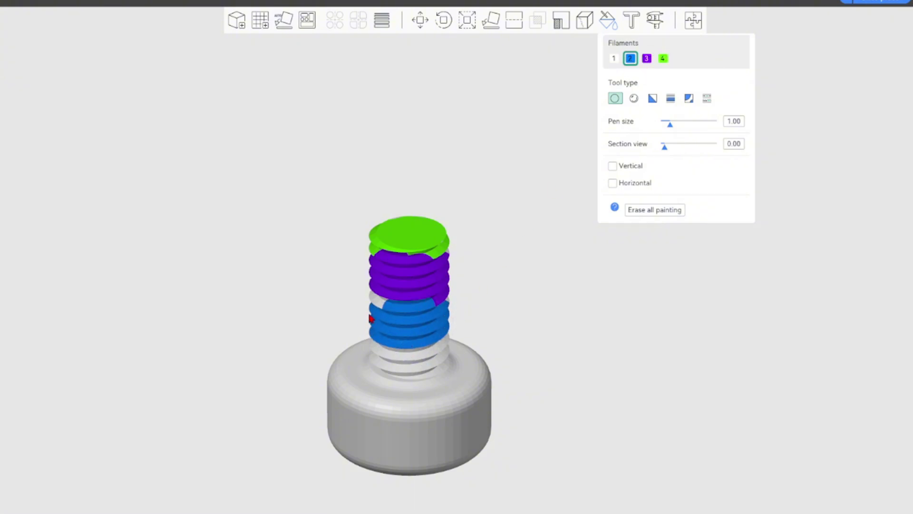
pyautogui.moveTo(400, 374)
pyautogui.mouseDown()
pyautogui.moveTo(434, 356)
pyautogui.moveTo(418, 373)
pyautogui.moveTo(397, 354)
pyautogui.mouseUp()
# Step: Paint individual facets on the side of the bolt's head with the triangle tool and filament 2
pyautogui.hotkey('ctrl', '3')
pyautogui.click(634, 98)
pyautogui.click(653, 98)
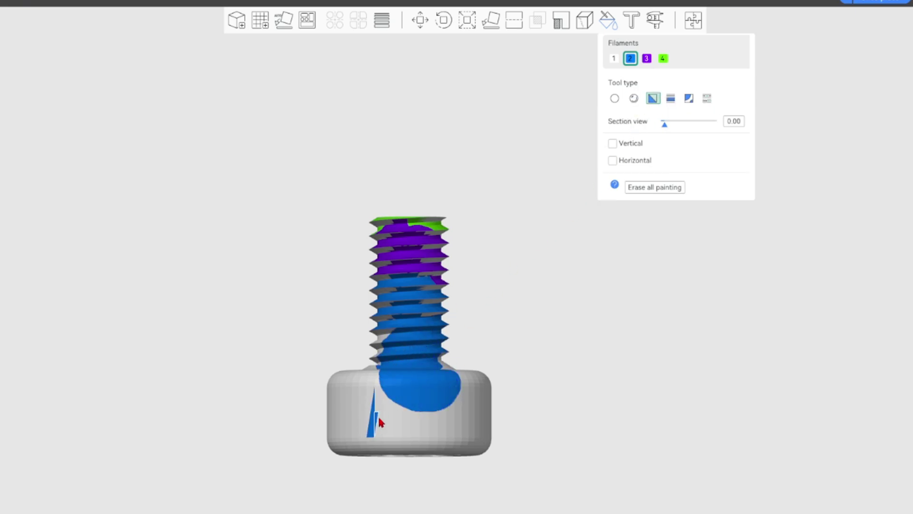
pyautogui.moveTo(379, 419)
pyautogui.mouseDown()
pyautogui.moveTo(409, 426)
pyautogui.moveTo(442, 413)
pyautogui.mouseUp()
pyautogui.moveTo(386, 406); pyautogui.dragTo(375, 397)
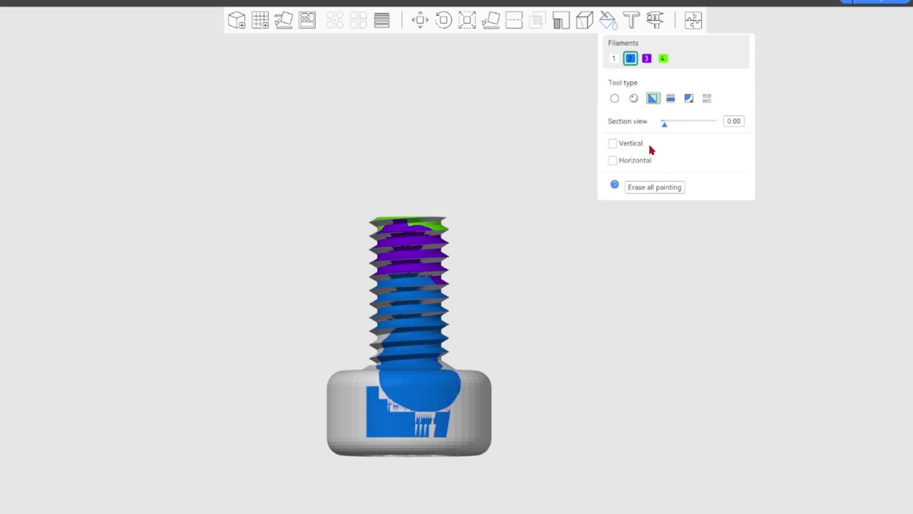
# Step: Paint the lower half of the bolt's head with filament 2 using the height range tool at 0.20
pyautogui.click(670, 98)
pyautogui.moveTo(573, 285); pyautogui.dragTo(640, 278, button='right')
pyautogui.scroll(1, 648, 309)
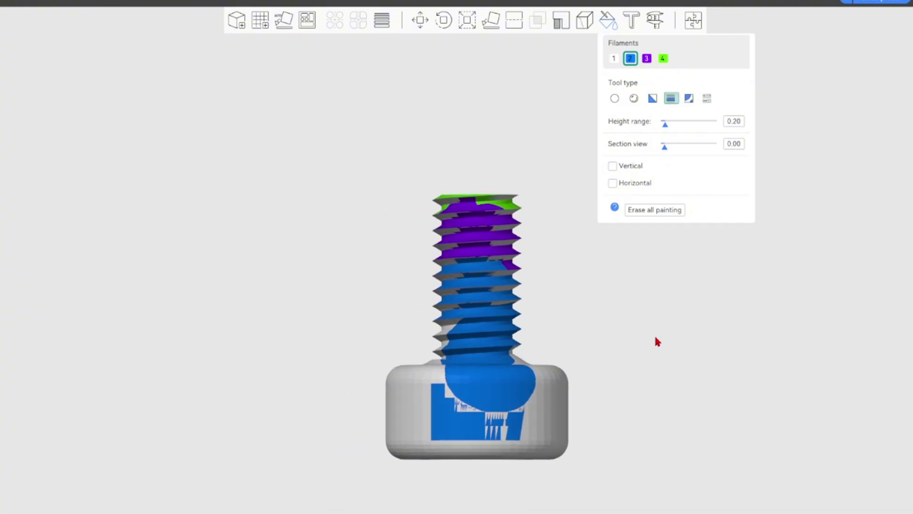
pyautogui.moveTo(656, 342); pyautogui.dragTo(650, 362)
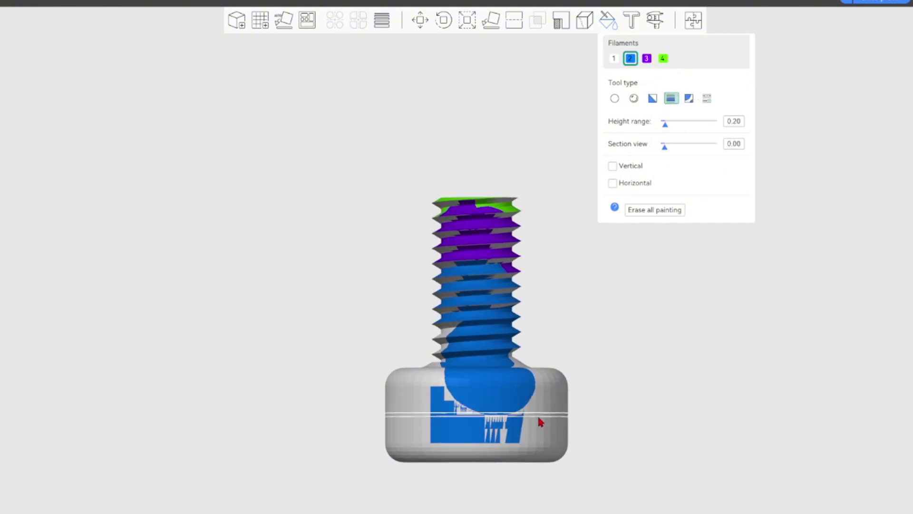
pyautogui.moveTo(539, 415); pyautogui.dragTo(532, 476)
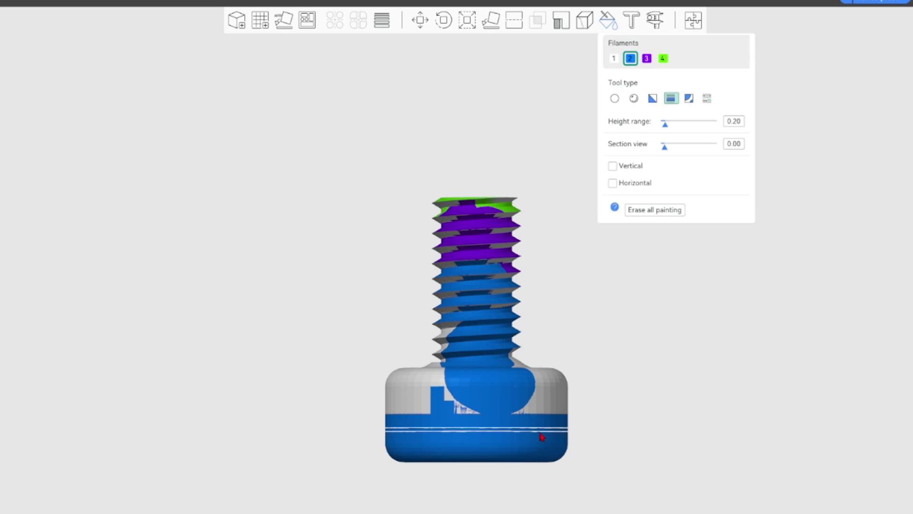
pyautogui.moveTo(538, 429); pyautogui.dragTo(539, 444)
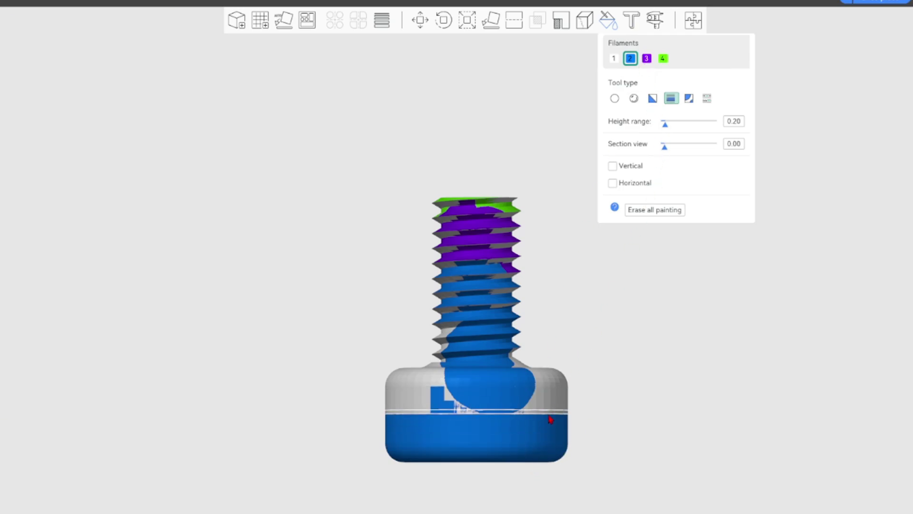
# Step: Paint the upper half of the bolt's head with filament 3 using the height range tool
pyautogui.moveTo(550, 419); pyautogui.dragTo(564, 376)
pyautogui.click(647, 58)
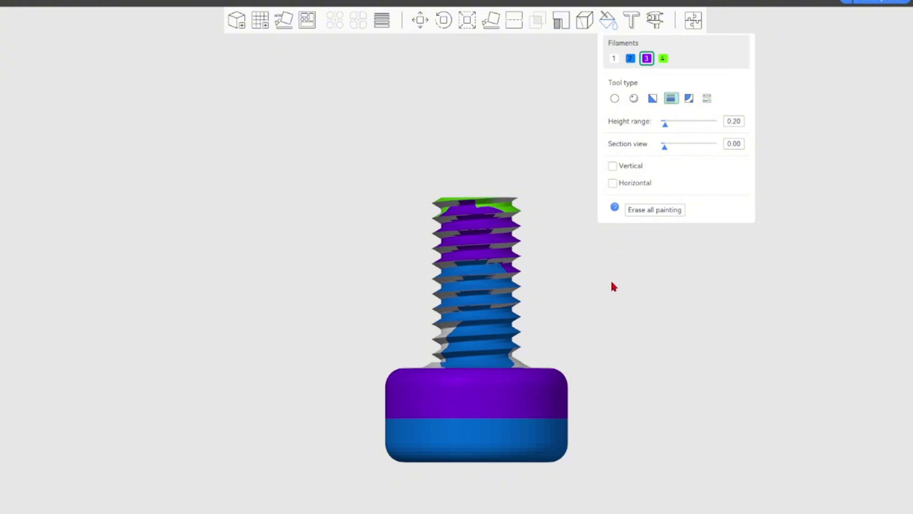
pyautogui.moveTo(611, 282); pyautogui.dragTo(632, 322)
# Step: Paint over unpainted undersides of the upper thread turns with filament 3 using the circle brush at size 1.00
pyautogui.scroll(5, 586, 302)
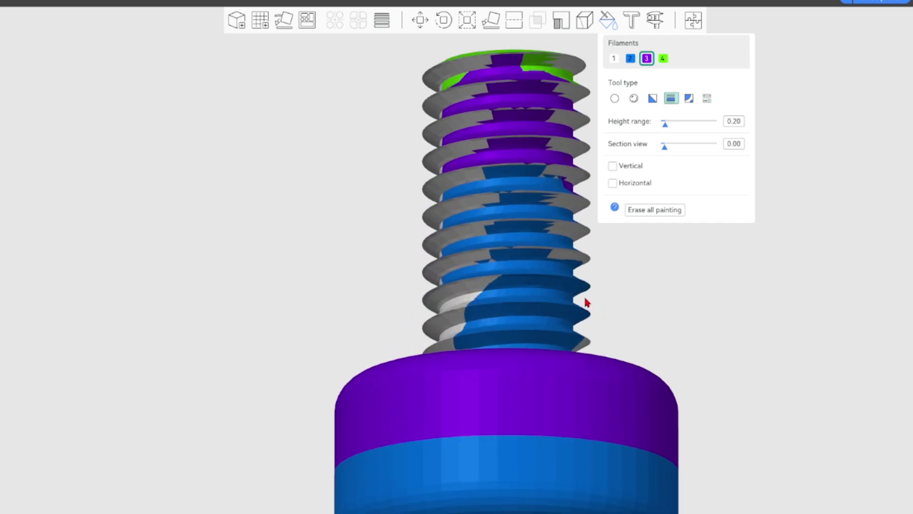
pyautogui.scroll(2, 586, 302)
pyautogui.moveTo(587, 301); pyautogui.dragTo(490, 511, button='right')
pyautogui.click(616, 102)
pyautogui.scroll(3, 543, 267)
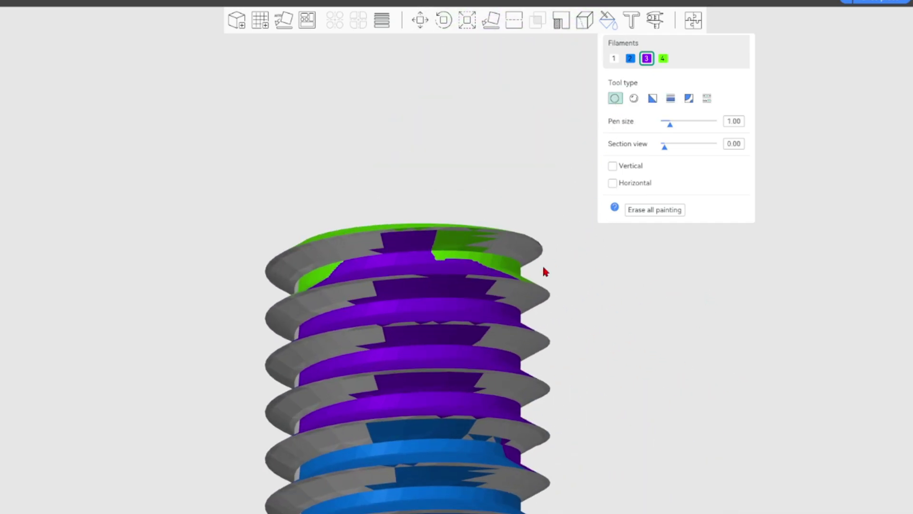
pyautogui.scroll(2, 445, 304)
pyautogui.moveTo(453, 306)
pyautogui.mouseDown()
pyautogui.moveTo(429, 328)
pyautogui.moveTo(660, 326)
pyautogui.mouseUp()
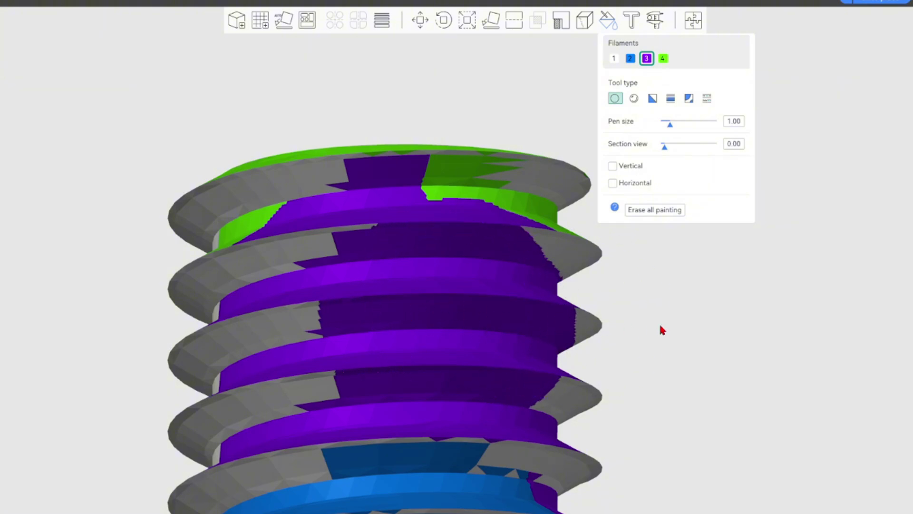
# Step: Paint the topmost thread turns all the way around with filament 3 using the height range tool at 0.20
pyautogui.scroll(-5, 661, 327)
pyautogui.click(670, 98)
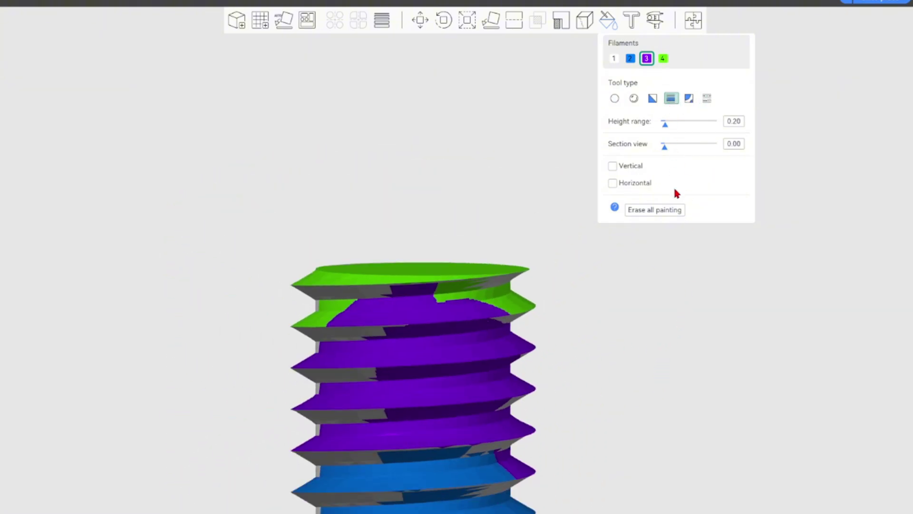
pyautogui.scroll(-3, 661, 188)
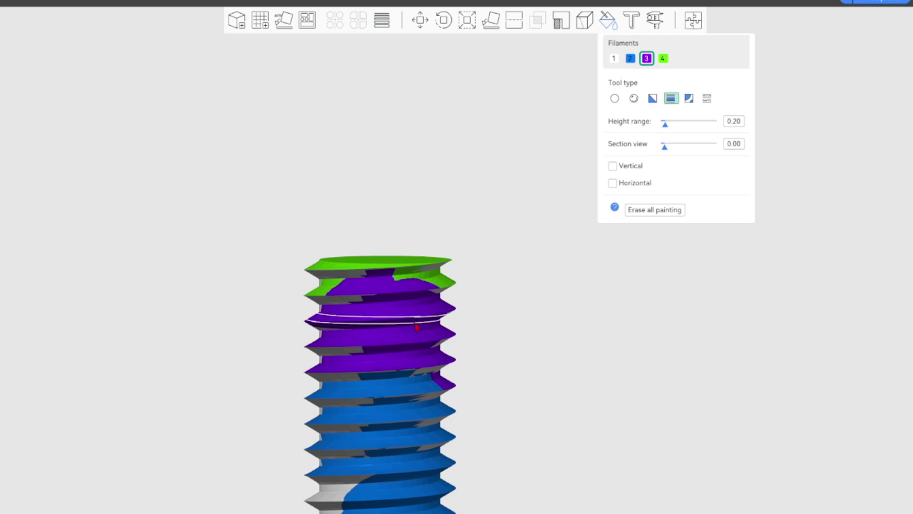
pyautogui.moveTo(417, 322); pyautogui.dragTo(419, 272)
pyautogui.moveTo(427, 225); pyautogui.dragTo(599, 204)
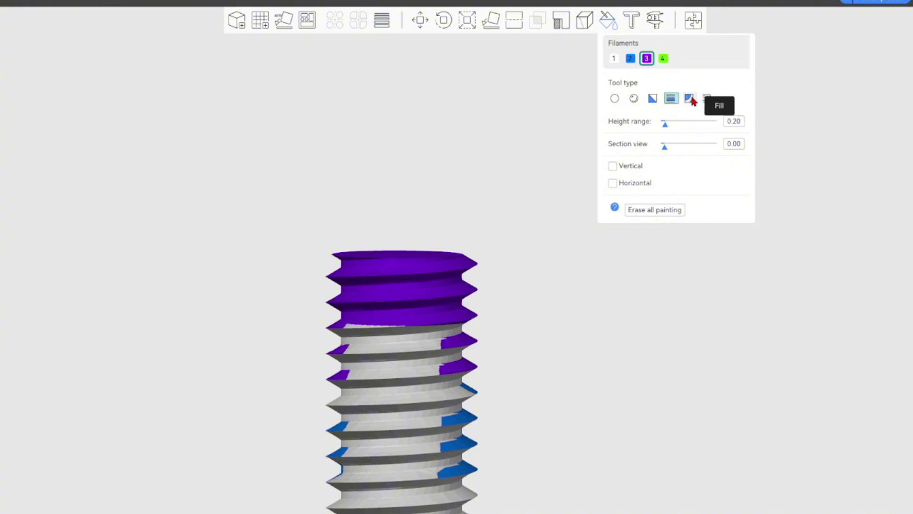
# Step: Fill the unpainted thread faces below the purple area with filament 3, using the Fill tool with edge detection at a 30.00 smart fill angle
pyautogui.click(689, 98)
pyautogui.scroll(4, 573, 375)
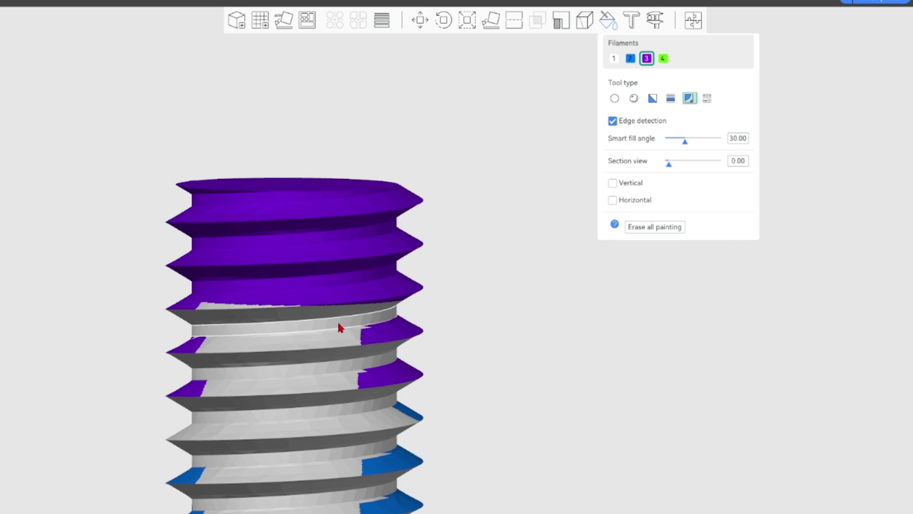
pyautogui.scroll(3, 341, 326)
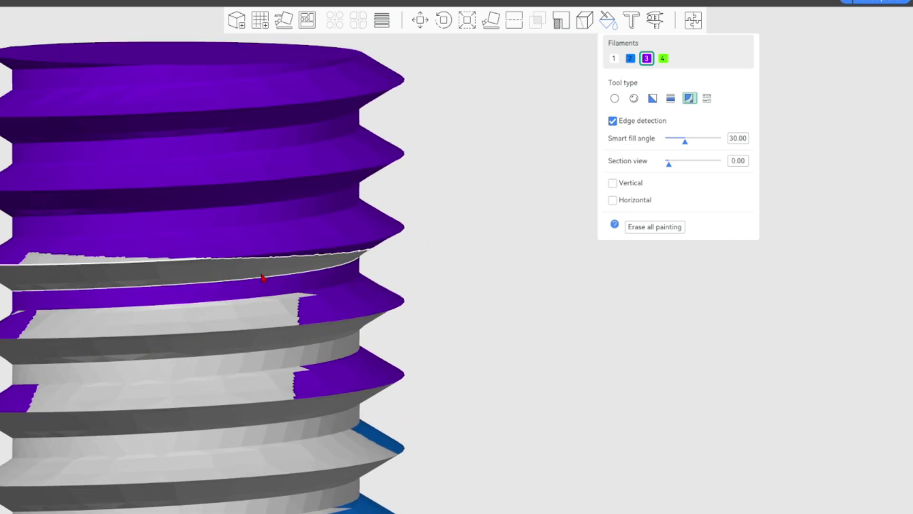
pyautogui.click(261, 276)
pyautogui.click(97, 325)
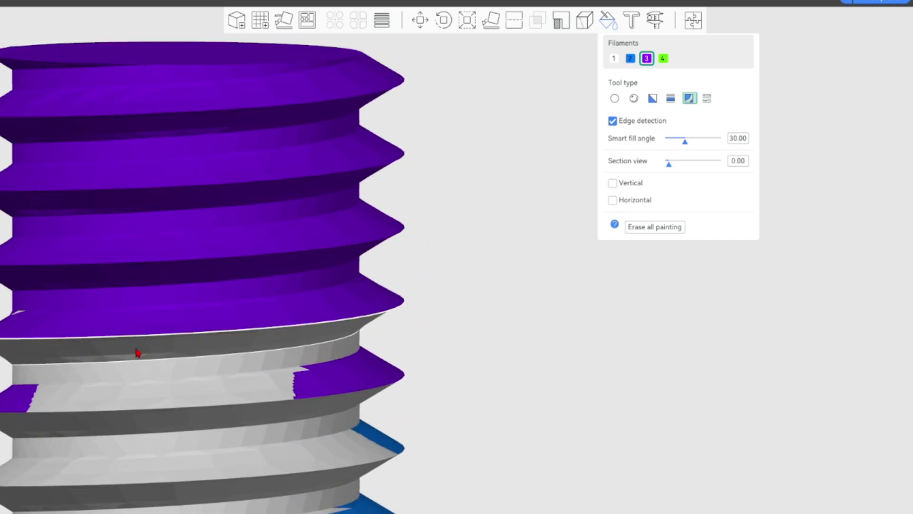
pyautogui.click(191, 393)
pyautogui.scroll(-2, 333, 394)
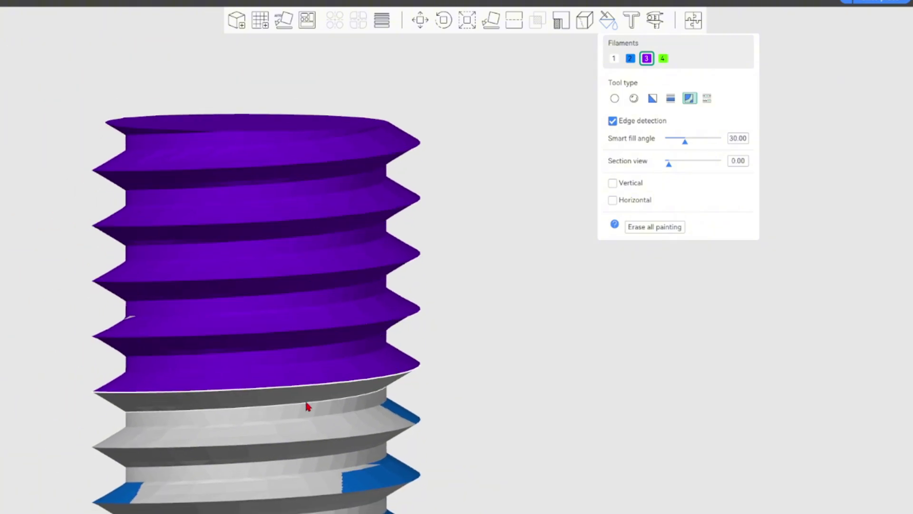
pyautogui.click(246, 397)
# Step: Set the smart fill angle to 90.00, keeping edge detection on
pyautogui.moveTo(509, 340)
pyautogui.mouseDown()
pyautogui.moveTo(601, 338)
pyautogui.moveTo(633, 350)
pyautogui.mouseUp()
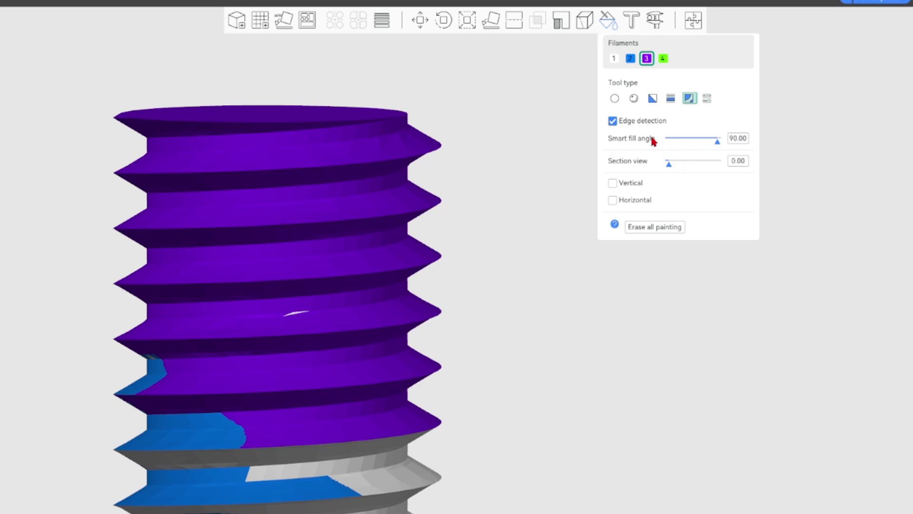
pyautogui.moveTo(628, 300); pyautogui.dragTo(576, 247, button='right')
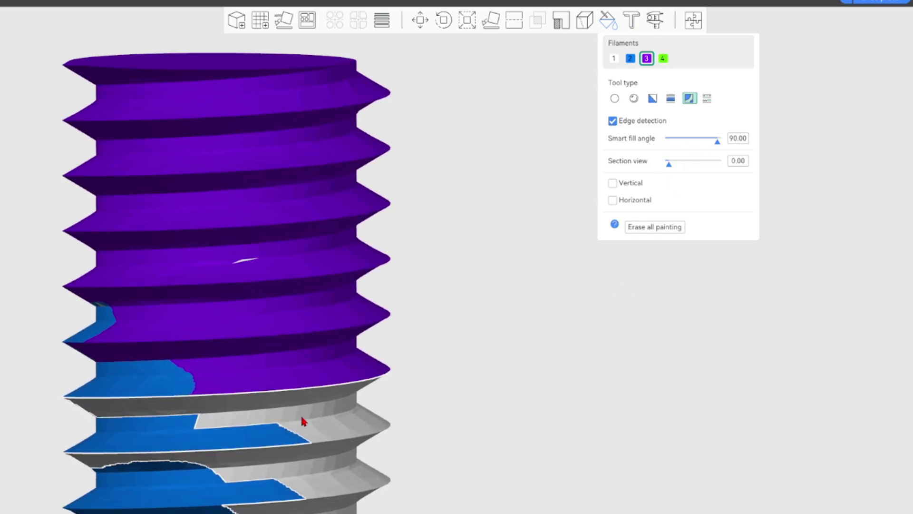
# Step: Fill the remaining unpainted lower thread faces with filament 3 using the Fill tool with edge detection
pyautogui.click(345, 438)
pyautogui.scroll(-4, 419, 436)
pyautogui.moveTo(480, 400); pyautogui.dragTo(440, 401)
pyautogui.moveTo(489, 386); pyautogui.dragTo(595, 397)
pyautogui.scroll(2, 367, 342)
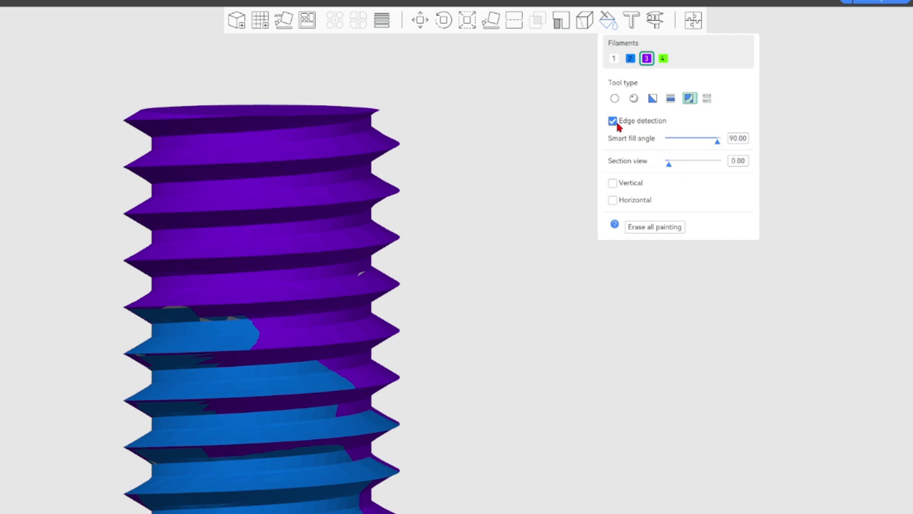
# Step: Try the Gap Fill tool on the painted bolt by adjusting its gap area
pyautogui.click(616, 122)
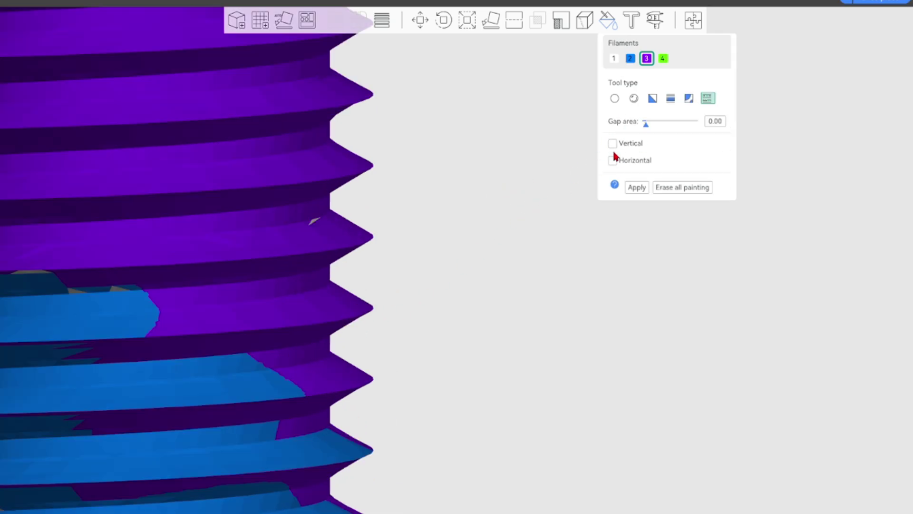
pyautogui.moveTo(644, 127); pyautogui.dragTo(637, 128)
pyautogui.scroll(5, 341, 232)
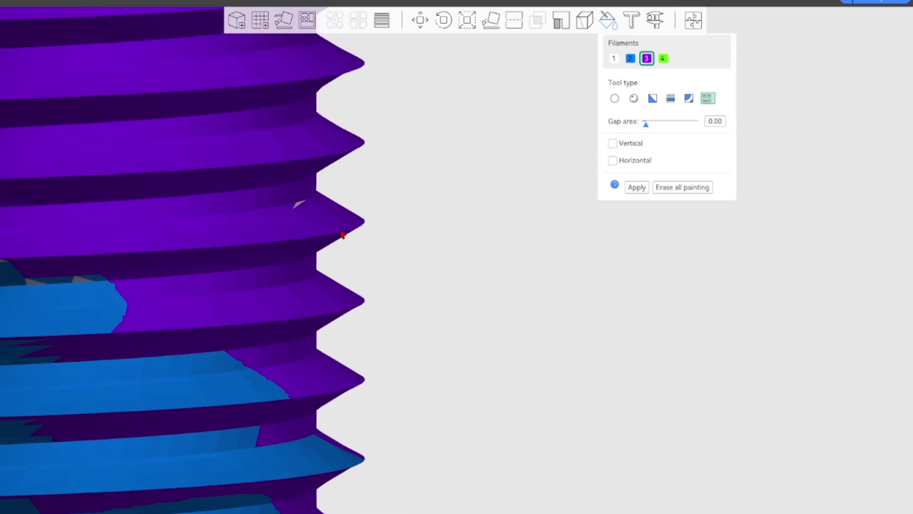
pyautogui.moveTo(340, 232); pyautogui.dragTo(762, 300, button='right')
pyautogui.moveTo(649, 129); pyautogui.dragTo(726, 133)
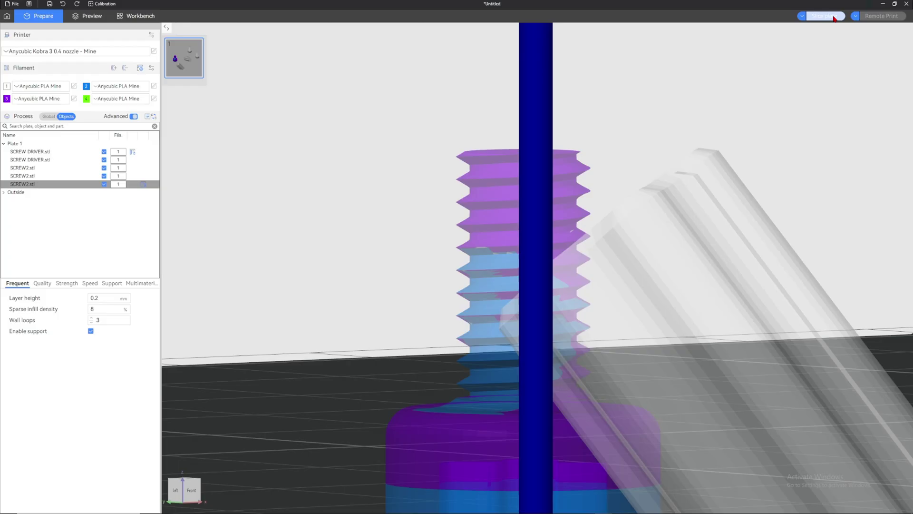
# Step: Slice the plate containing the color-painted bolt
pyautogui.hotkey('ctrl', 'r')
pyautogui.moveTo(738, 138); pyautogui.dragTo(660, 184)
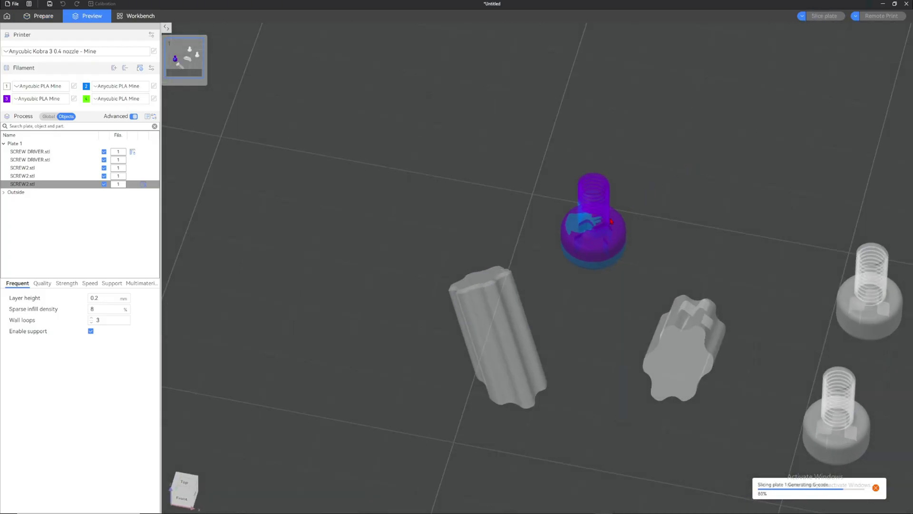
pyautogui.moveTo(612, 221); pyautogui.dragTo(253, 198)
pyautogui.moveTo(253, 199); pyautogui.dragTo(476, 194, button='right')
pyautogui.moveTo(435, 221); pyautogui.dragTo(423, 234)
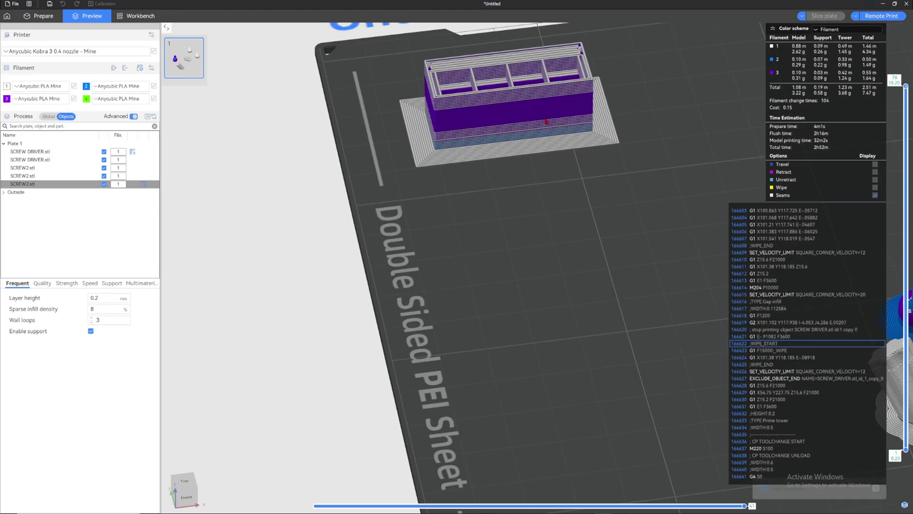
# Step: Examine the prime tower, the painted bolt's colors and the multicolor supports under the cut screwdriver piece in the sliced preview
pyautogui.moveTo(565, 146); pyautogui.dragTo(489, 200, button='right')
pyautogui.moveTo(516, 174); pyautogui.dragTo(508, 172)
pyautogui.moveTo(704, 328); pyautogui.dragTo(509, 237, button='right')
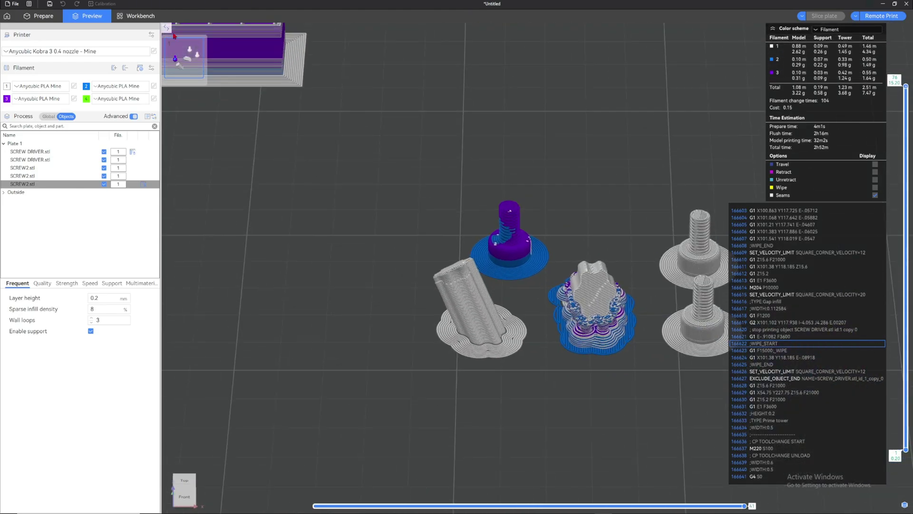
pyautogui.scroll(3, 510, 238)
pyautogui.moveTo(512, 244); pyautogui.dragTo(511, 235)
pyautogui.moveTo(511, 235); pyautogui.dragTo(505, 321, button='right')
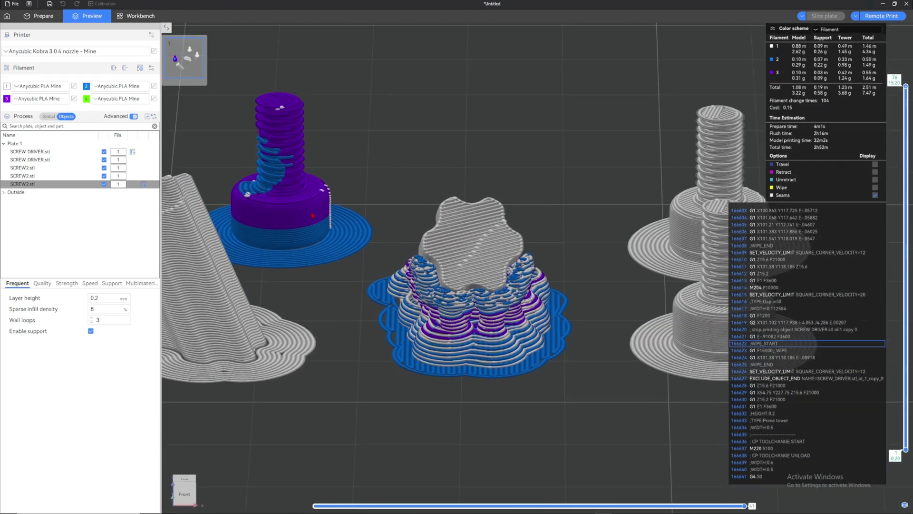
pyautogui.scroll(4, 506, 321)
pyautogui.moveTo(531, 342); pyautogui.dragTo(444, 317)
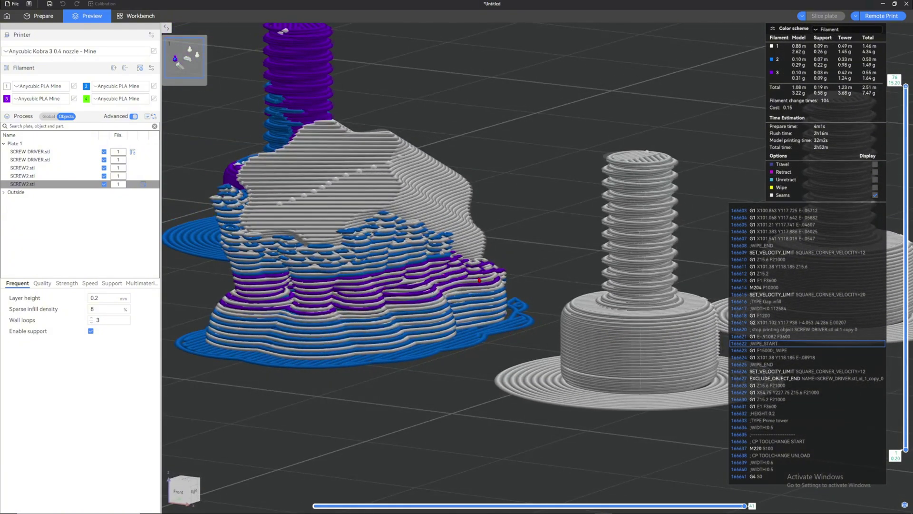
pyautogui.moveTo(479, 280); pyautogui.dragTo(571, 284)
pyautogui.scroll(-5, 571, 284)
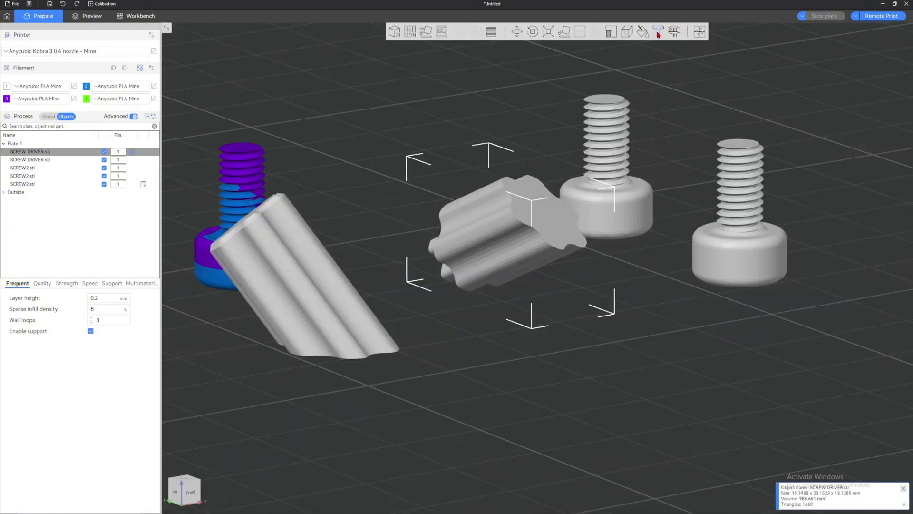
# Step: Add an embossed text part to the cut screwdriver piece and reposition it on the model
pyautogui.click(658, 32)
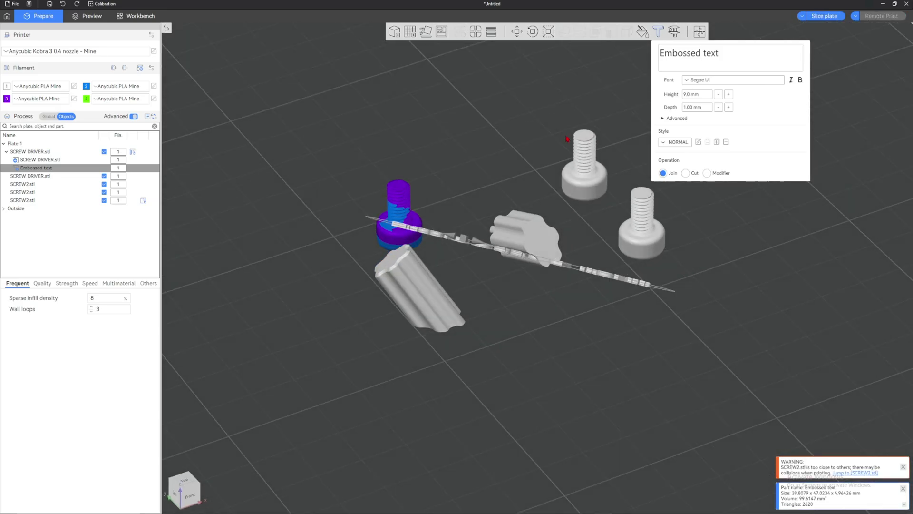
pyautogui.moveTo(475, 186); pyautogui.dragTo(477, 183)
pyautogui.moveTo(609, 274); pyautogui.dragTo(578, 192)
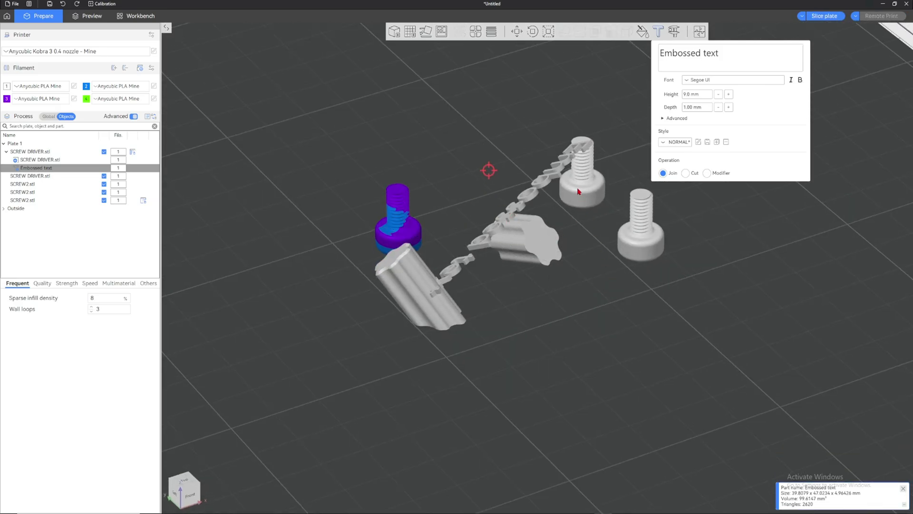
pyautogui.click(493, 142)
pyautogui.moveTo(493, 143); pyautogui.dragTo(514, 149, button='right')
pyautogui.moveTo(573, 194); pyautogui.dragTo(546, 129)
pyautogui.moveTo(619, 122); pyautogui.dragTo(546, 159)
pyautogui.click(665, 171)
pyautogui.scroll(2, 666, 170)
pyautogui.moveTo(546, 159); pyautogui.dragTo(709, 144, button='right')
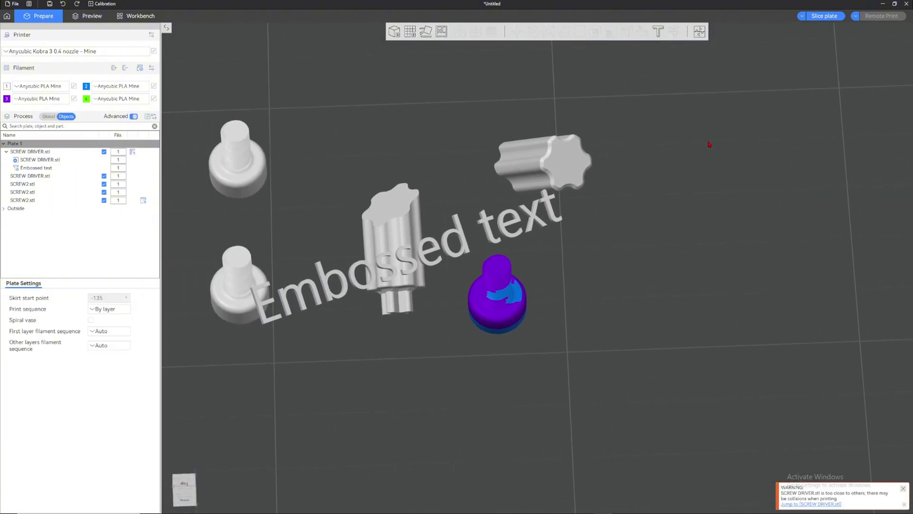
# Step: Replace the embossed text's wording with "Scratch3dprinting"
pyautogui.scroll(-1, 570, 200)
pyautogui.click(536, 223)
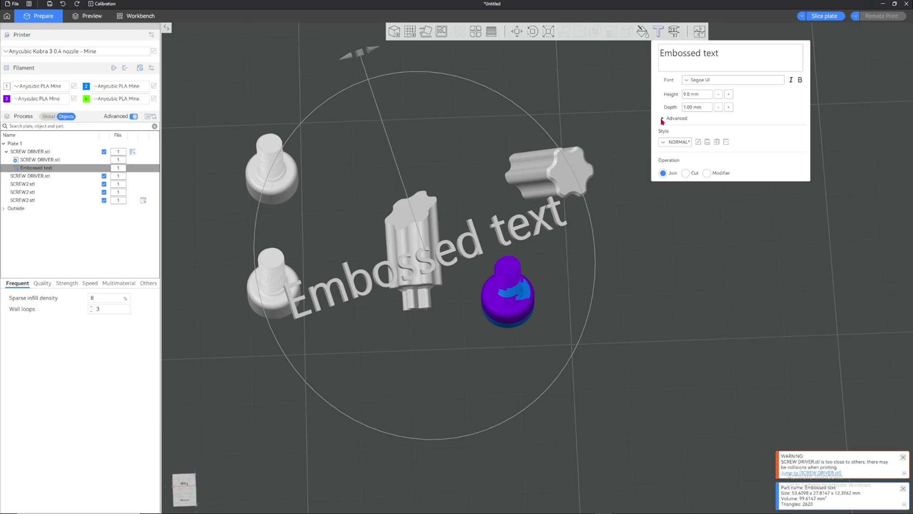
pyautogui.hotkey('ctrl', 'a')
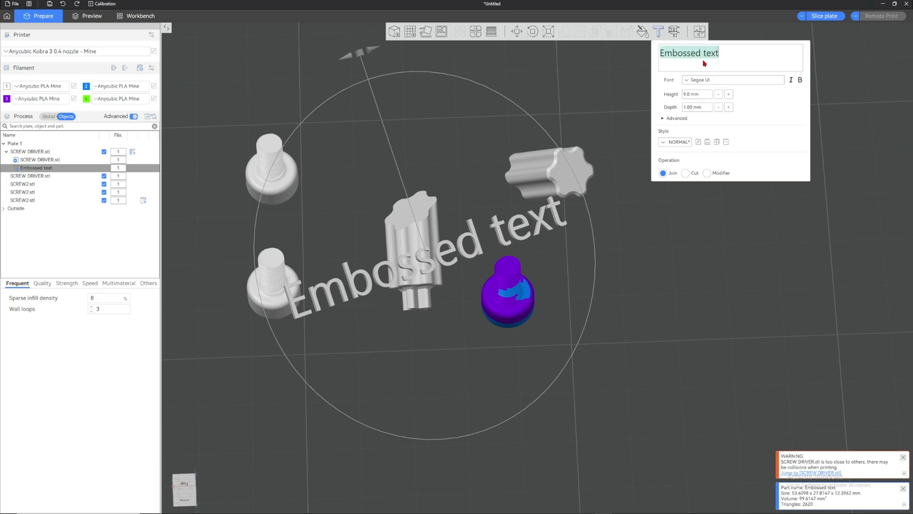
pyautogui.write('dasfdasfhaksjh')
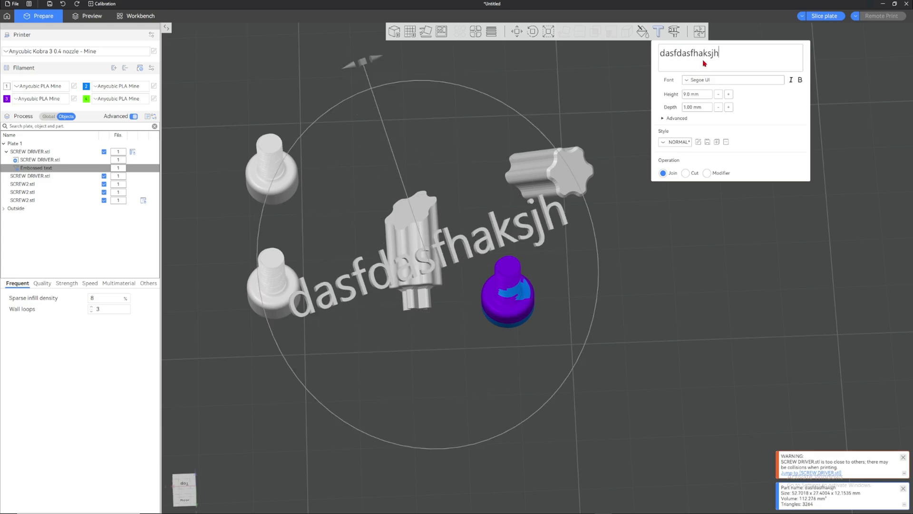
pyautogui.hotkey('ctrl', 'a')
pyautogui.press('BackSpace')
pyautogui.write('Scratch3dprinting')
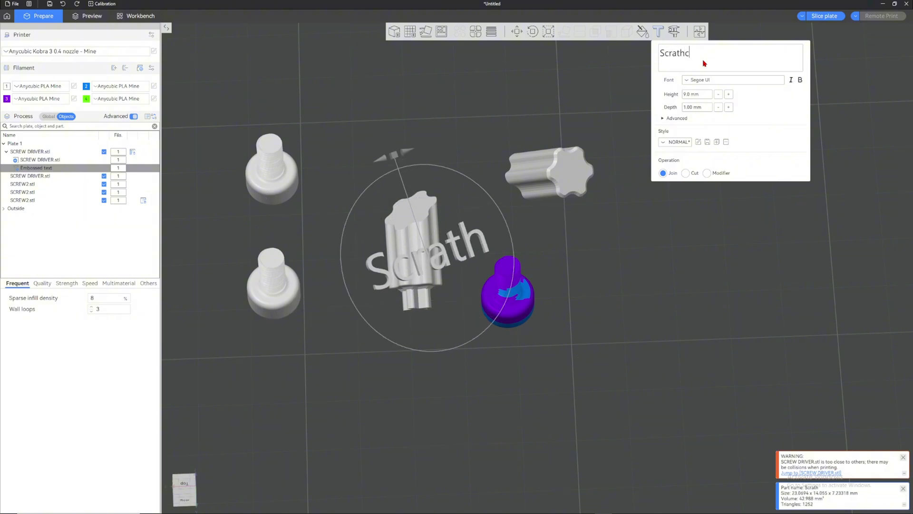
# Step: Try the Segoe MDL2 Assets font and a 9.1 mm height on the text, and delete the embossed text part
pyautogui.click(717, 84)
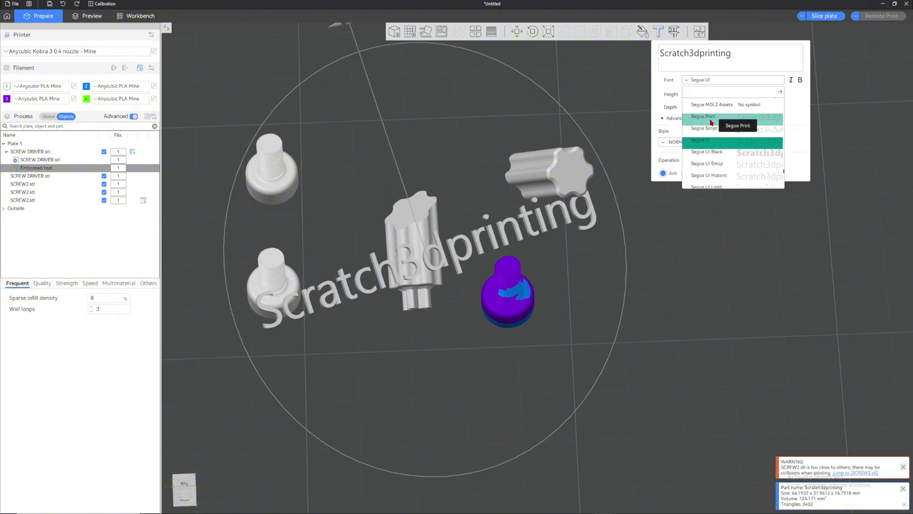
pyautogui.click(718, 108)
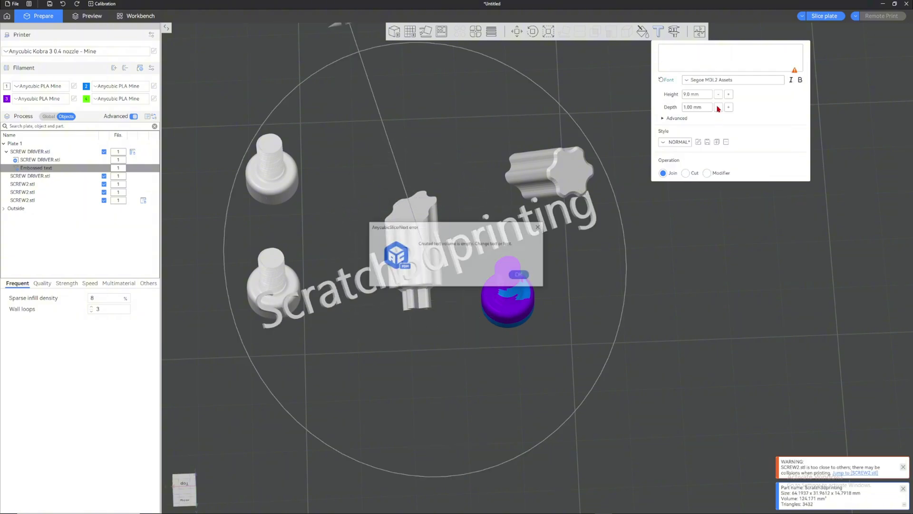
pyautogui.click(538, 228)
pyautogui.click(728, 95)
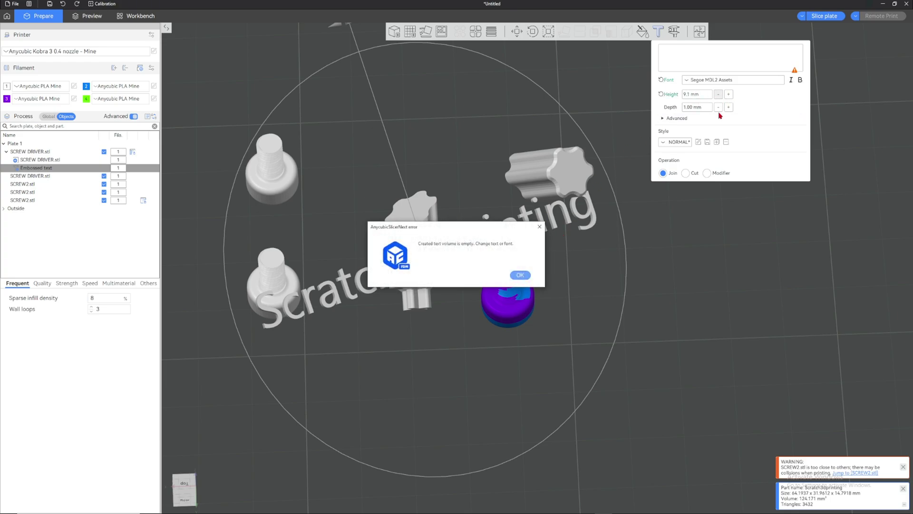
pyautogui.click(539, 226)
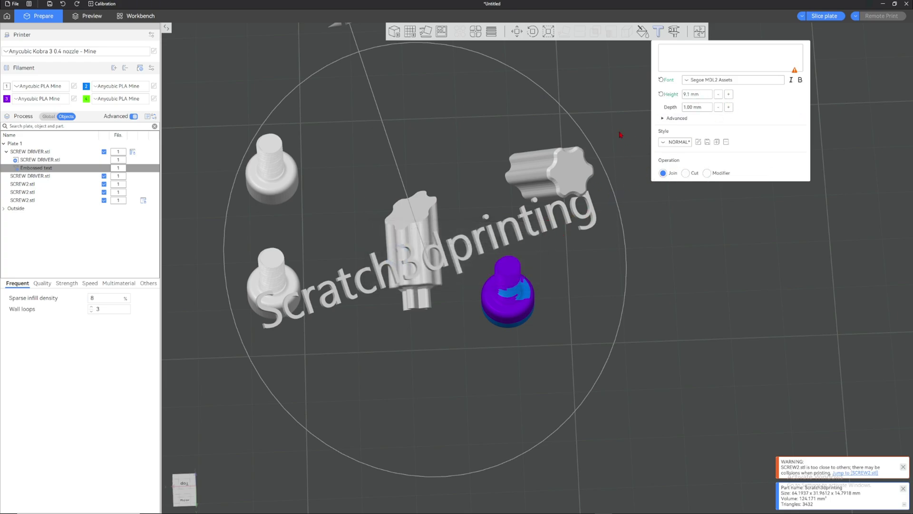
pyautogui.press('Escape')
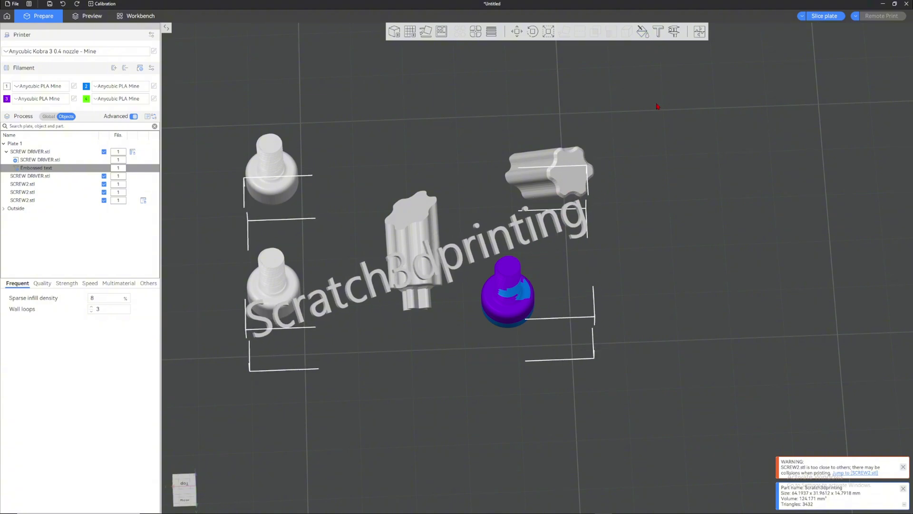
pyautogui.press('Delete')
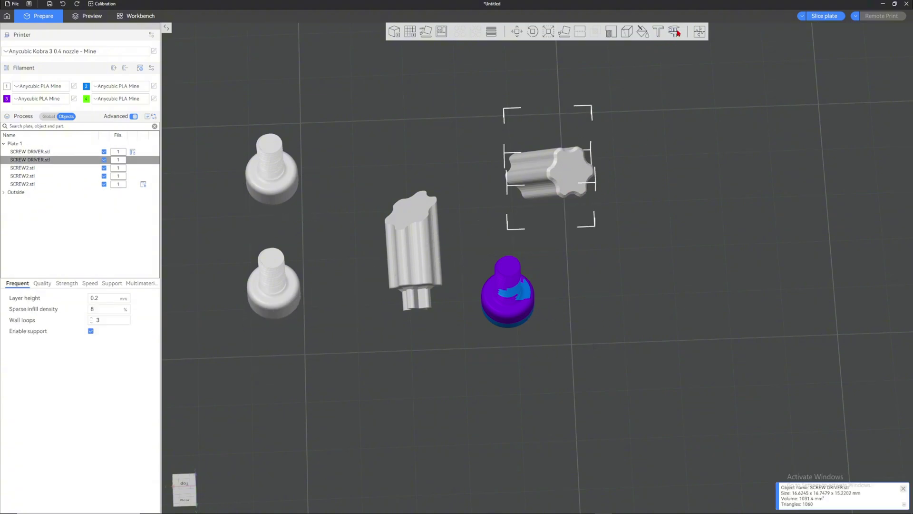
# Step: Measure the angle and distance between the uncut screwdriver's end face and its long side edges
pyautogui.click(675, 31)
pyautogui.click(571, 167)
pyautogui.scroll(2, 571, 167)
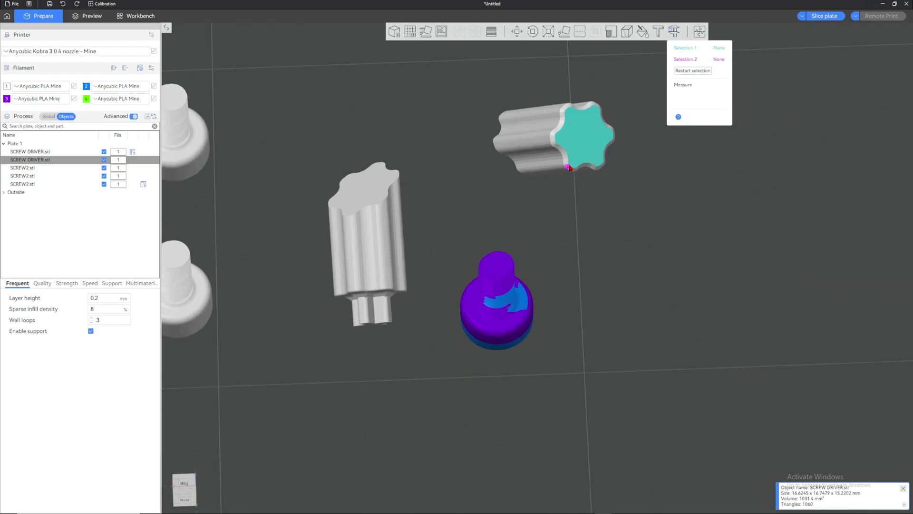
pyautogui.click(528, 112)
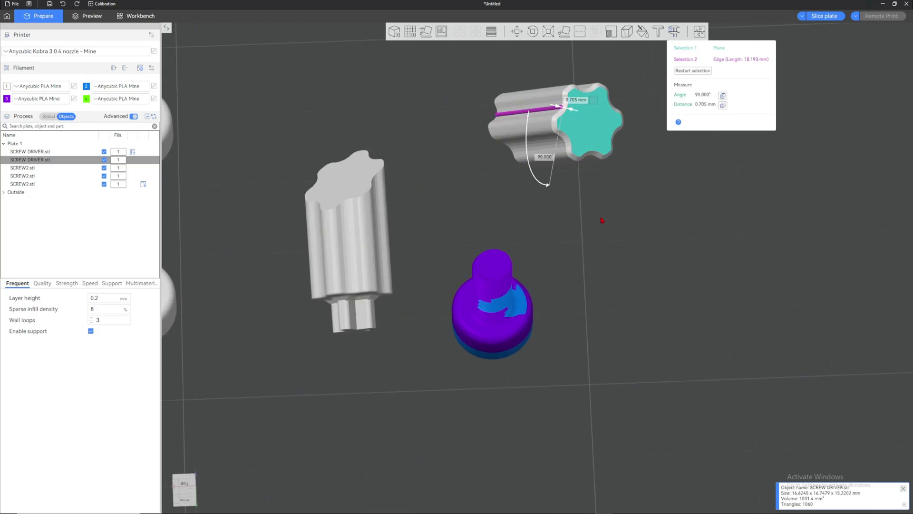
pyautogui.moveTo(602, 220); pyautogui.dragTo(587, 125)
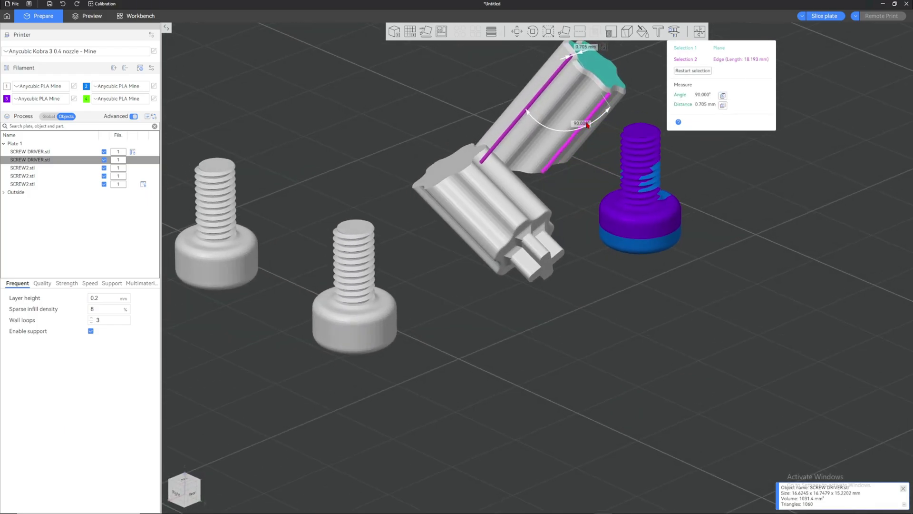
pyautogui.click(539, 120)
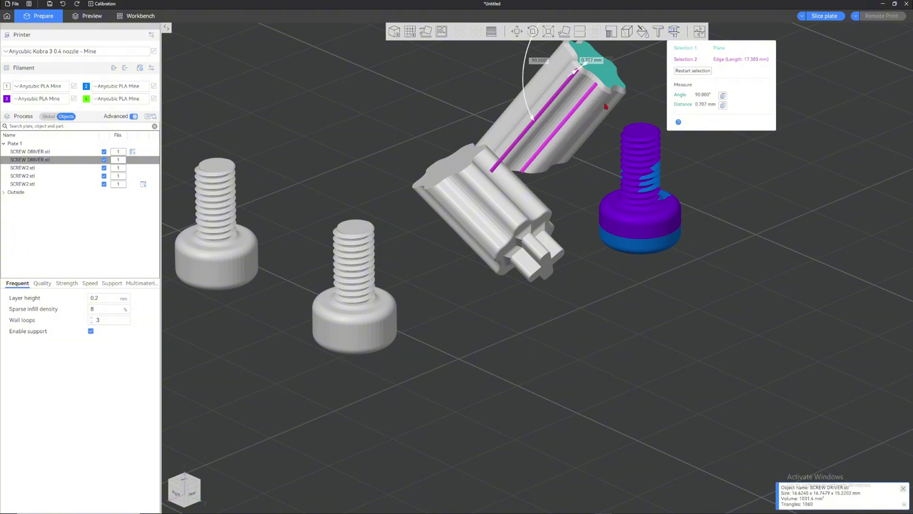
pyautogui.click(675, 32)
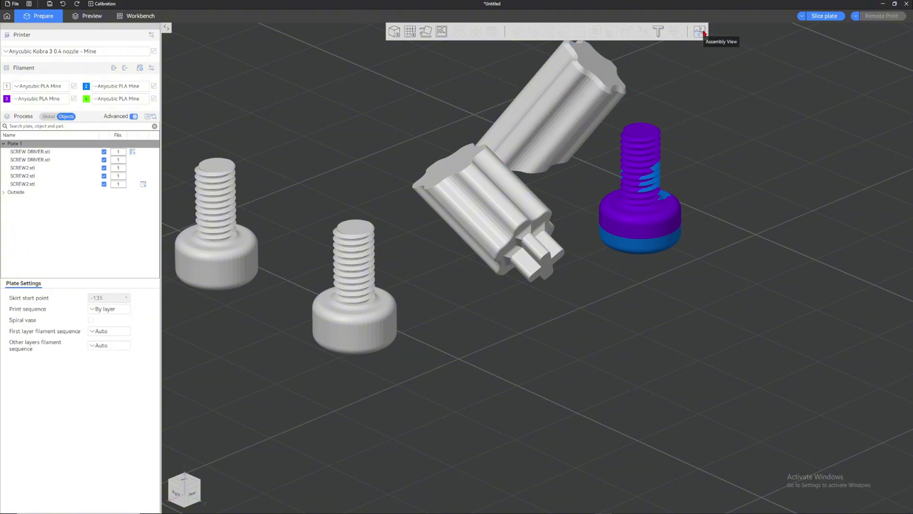
# Step: Examine the bolts and screwdriver parts in the Assembly View, select the painted bolt, and return to the plate
pyautogui.click(703, 32)
pyautogui.moveTo(601, 166); pyautogui.dragTo(606, 233, button='right')
pyautogui.scroll(3, 606, 233)
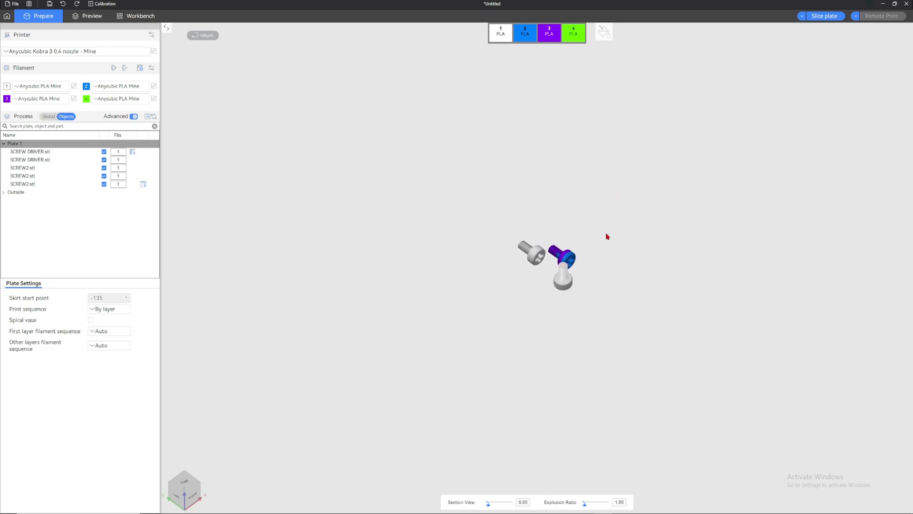
pyautogui.moveTo(606, 233); pyautogui.dragTo(573, 213)
pyautogui.moveTo(572, 217); pyautogui.dragTo(482, 168, button='right')
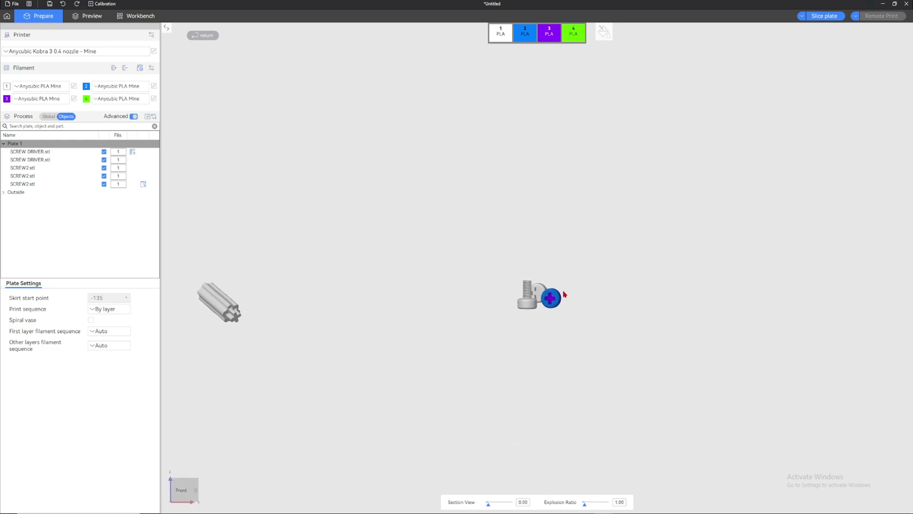
pyautogui.click(546, 301)
pyautogui.moveTo(570, 271); pyautogui.dragTo(589, 217)
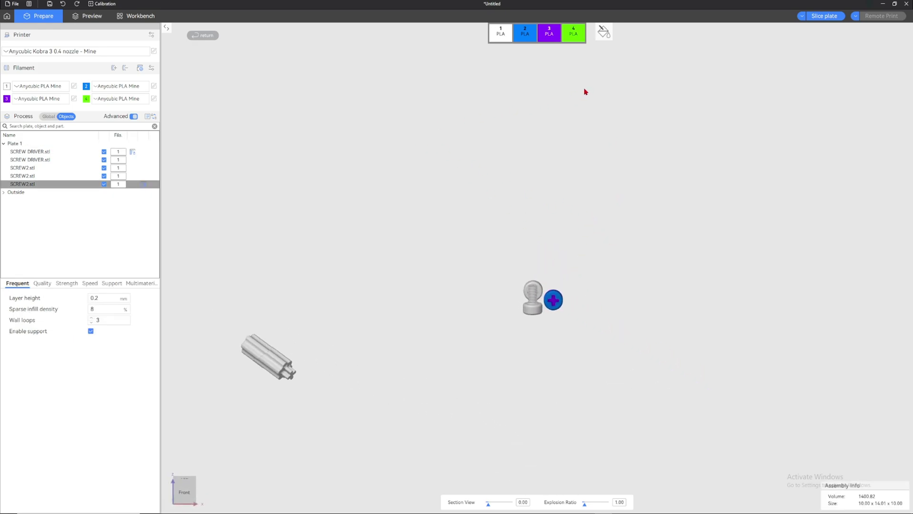
pyautogui.click(208, 35)
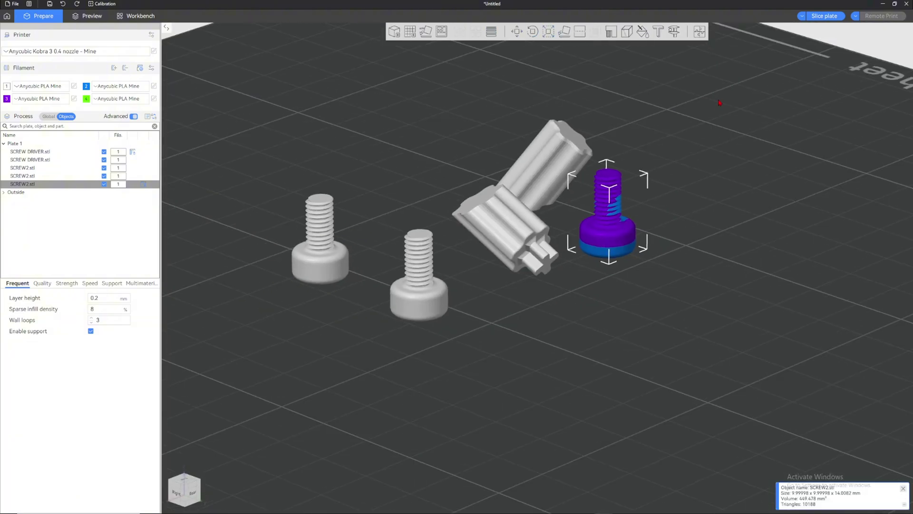
# Step: Auto-orient the cut screwdriver piece between the bolts on the plate
pyautogui.scroll(-3, 482, 60)
pyautogui.moveTo(558, 68); pyautogui.dragTo(538, 73)
pyautogui.moveTo(538, 72); pyautogui.dragTo(463, 86, button='right')
pyautogui.scroll(-1, 494, 119)
pyautogui.click(527, 181)
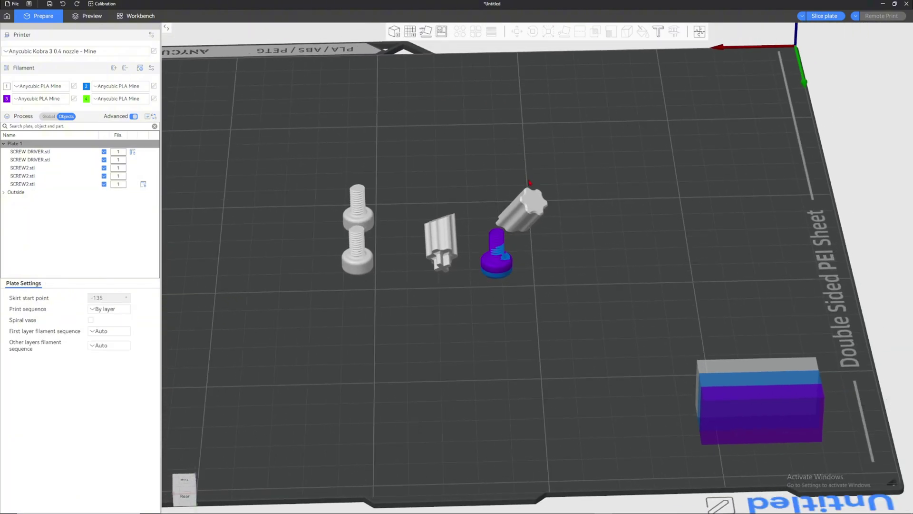
pyautogui.click(533, 207)
pyautogui.moveTo(525, 115); pyautogui.dragTo(550, 22, button='right')
pyautogui.click(490, 81)
pyautogui.click(475, 167)
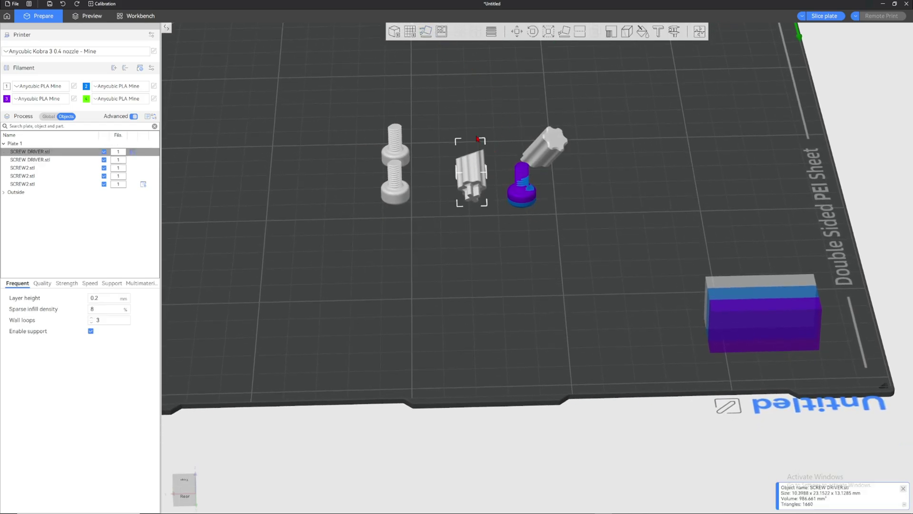
pyautogui.click(426, 32)
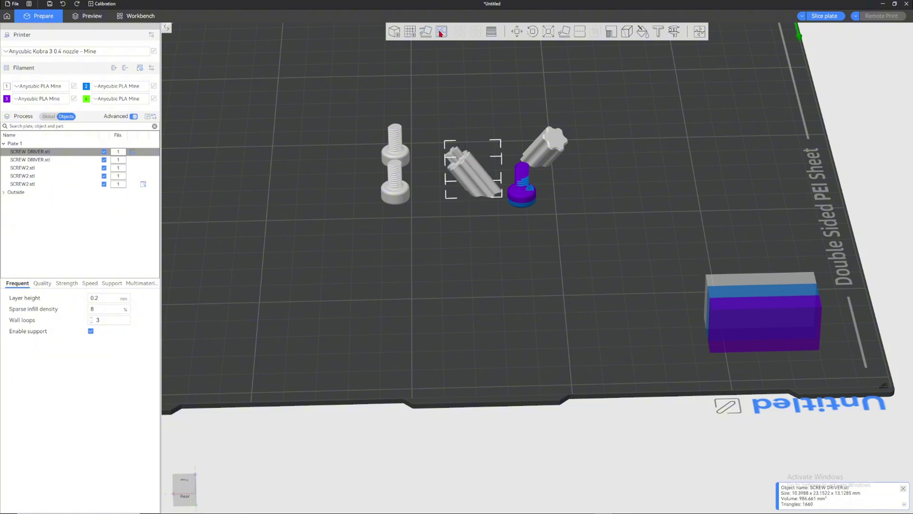
# Step: Move the cut screwdriver piece toward the painted bolt and auto-arrange all objects on the plate
pyautogui.rightClick(440, 32)
pyautogui.click(533, 45)
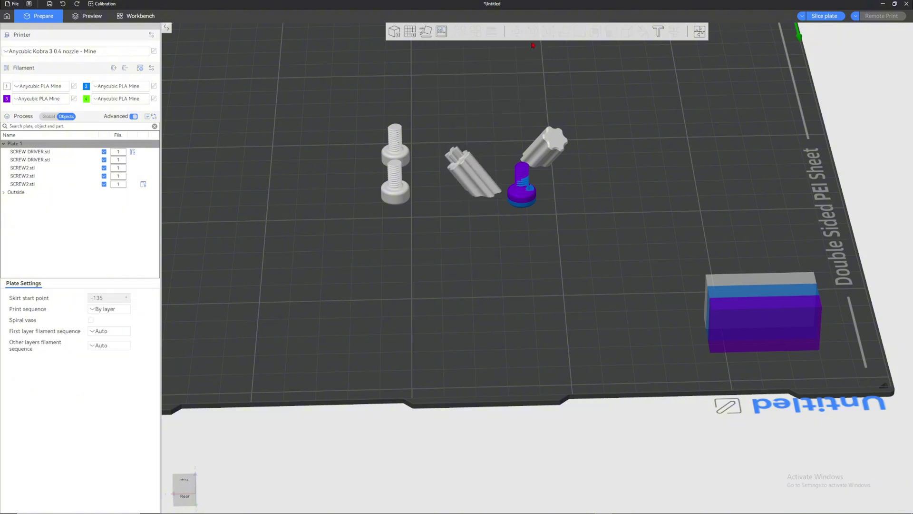
pyautogui.moveTo(465, 171); pyautogui.dragTo(487, 160)
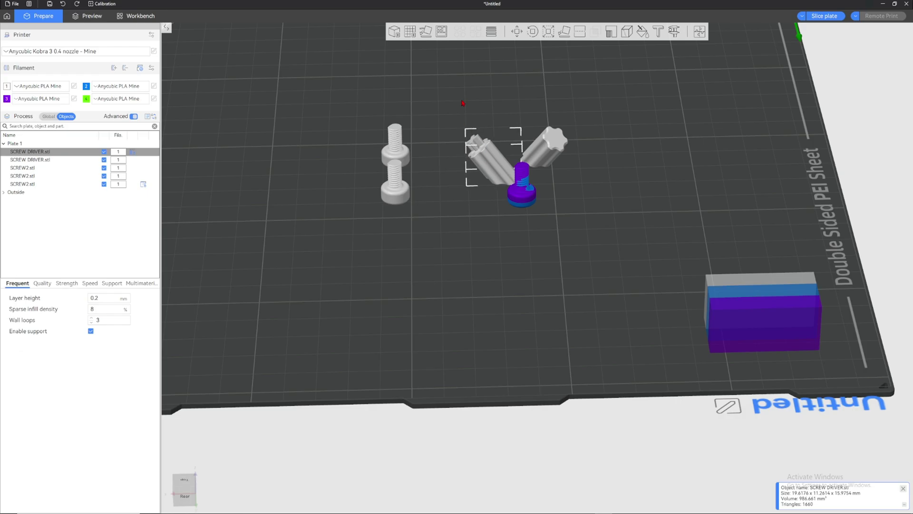
pyautogui.press('a')
pyautogui.moveTo(498, 107); pyautogui.dragTo(500, 175, button='right')
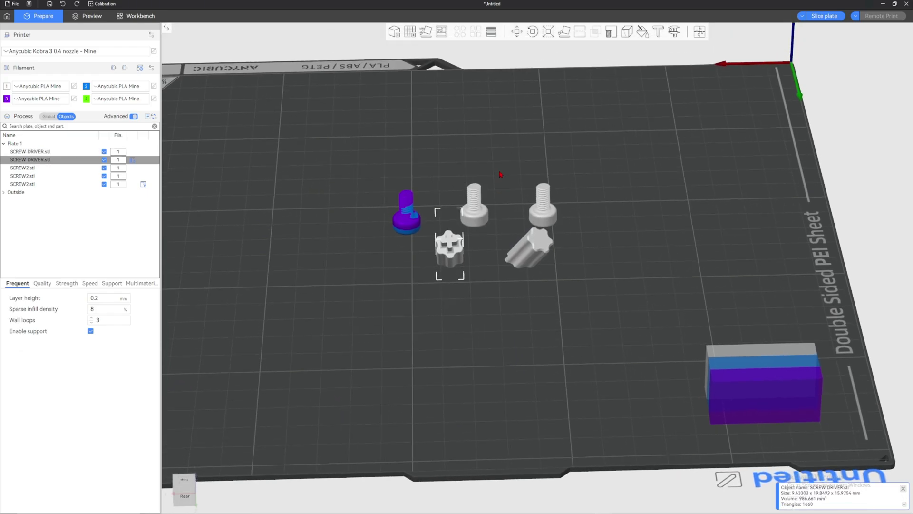
pyautogui.moveTo(527, 131); pyautogui.dragTo(558, 74)
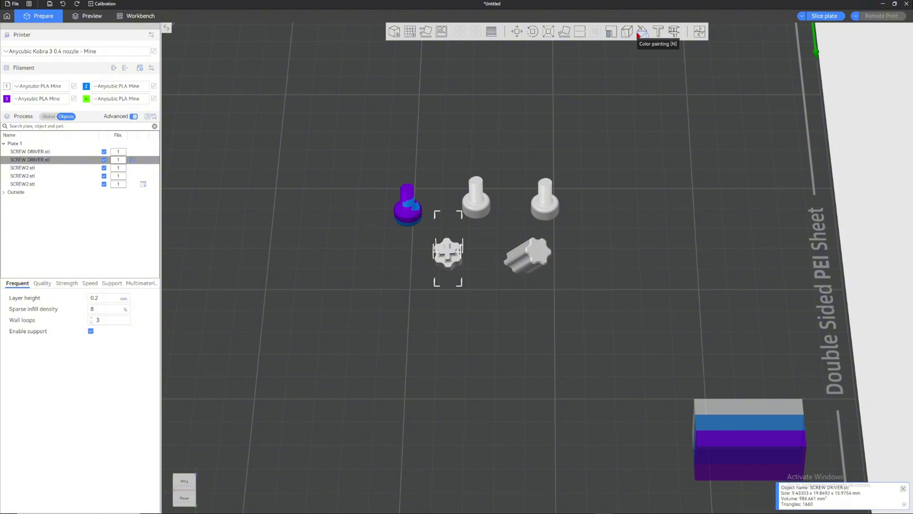
pyautogui.click(604, 84)
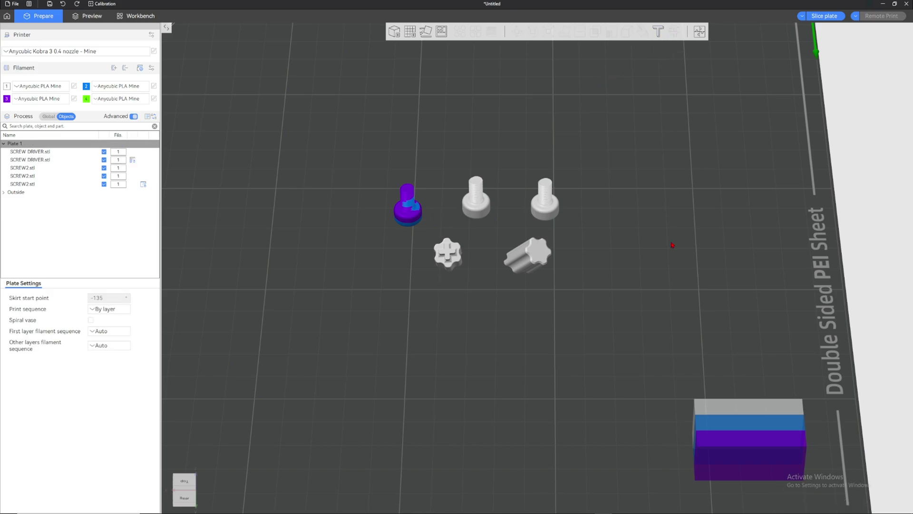
# Step: Preview the sliced plate and set its color scheme to Temperature
pyautogui.scroll(-5, 587, 104)
pyautogui.moveTo(595, 130); pyautogui.dragTo(576, 128)
pyautogui.click(92, 16)
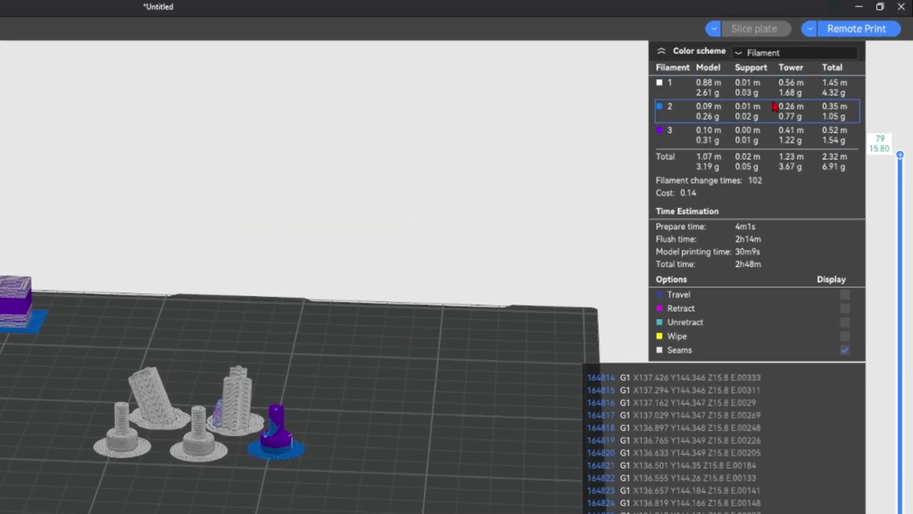
pyautogui.click(766, 57)
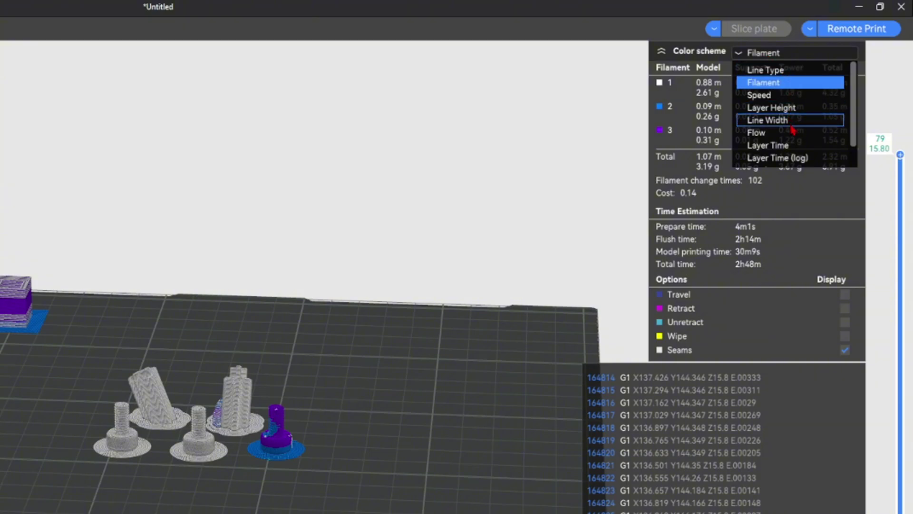
pyautogui.scroll(-1, 794, 130)
pyautogui.click(782, 162)
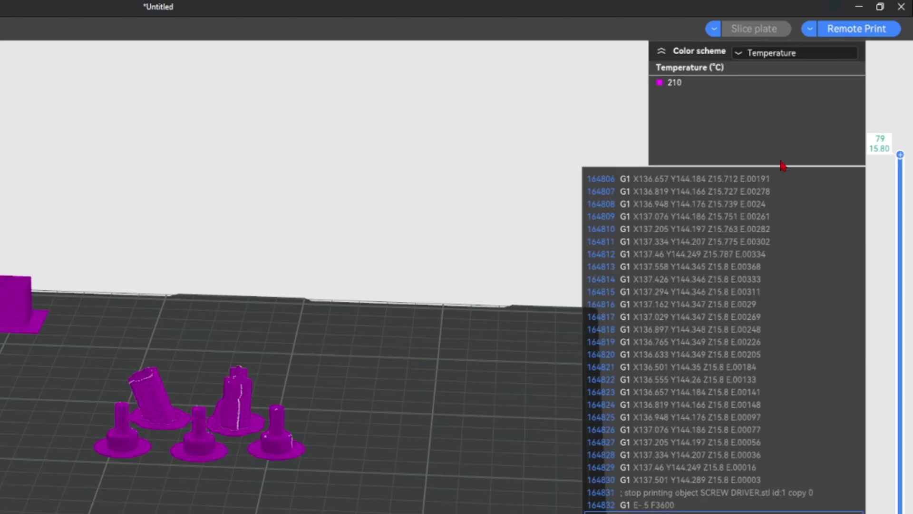
# Step: Switch the preview's color scheme to Line Type and return it to Filament
pyautogui.click(761, 55)
pyautogui.scroll(1, 774, 83)
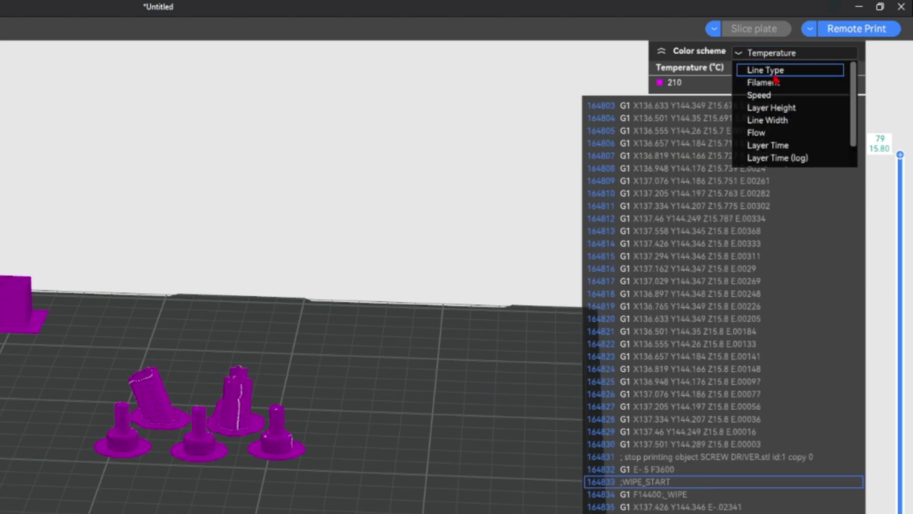
pyautogui.click(775, 72)
pyautogui.moveTo(417, 192); pyautogui.dragTo(391, 242)
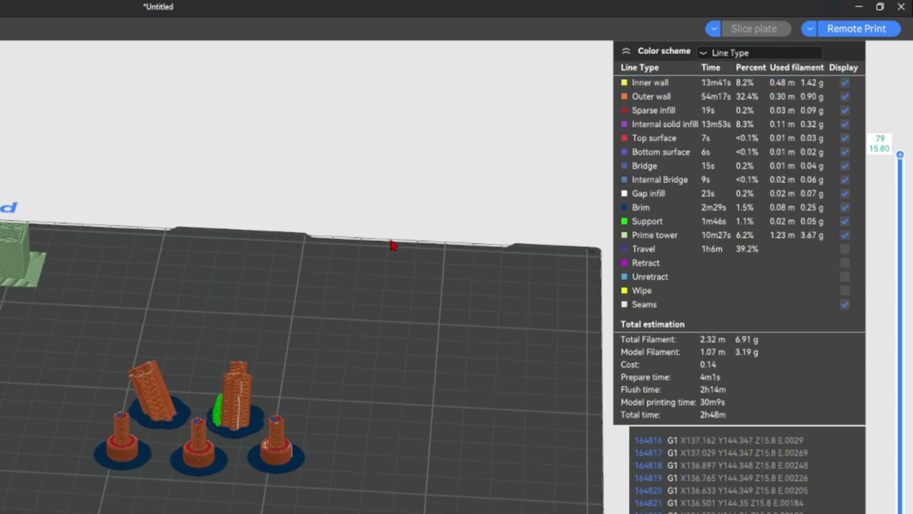
pyautogui.click(773, 53)
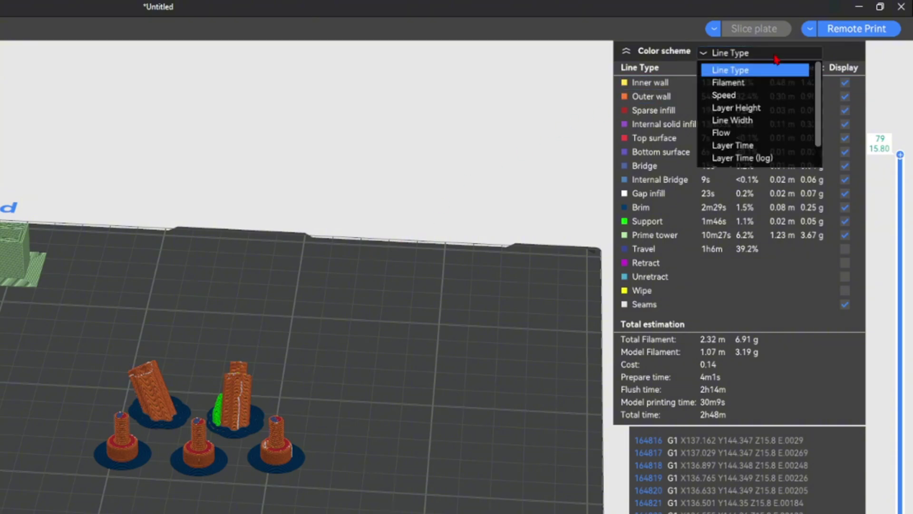
pyautogui.click(755, 85)
pyautogui.moveTo(457, 323); pyautogui.dragTo(402, 383)
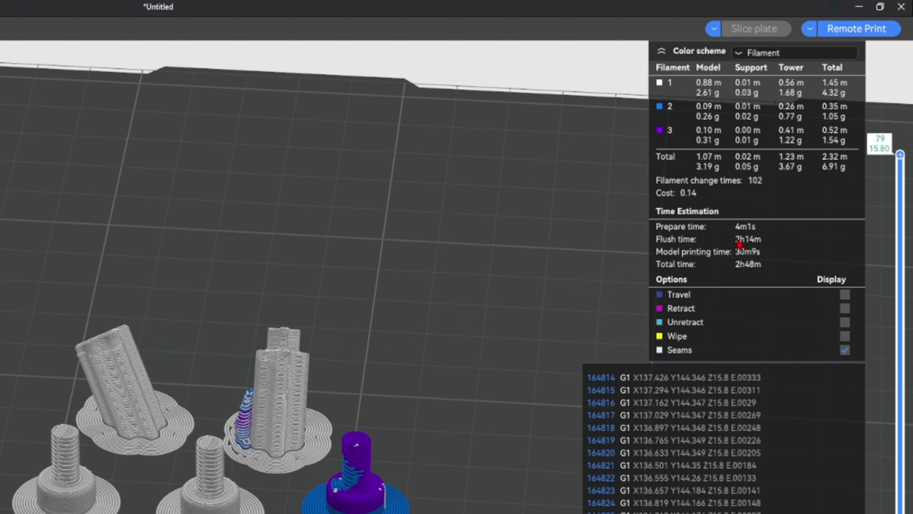
# Step: Color the preview by Line Type and view the available layer actions for the topmost layer, 79
pyautogui.click(773, 53)
pyautogui.click(761, 69)
pyautogui.scroll(4, 316, 396)
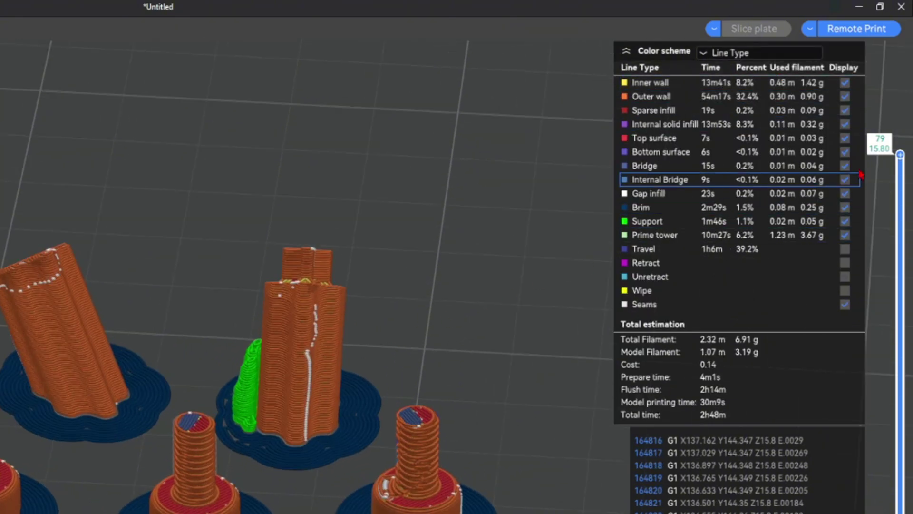
pyautogui.moveTo(902, 159)
pyautogui.mouseDown()
pyautogui.moveTo(901, 416)
pyautogui.moveTo(887, 227)
pyautogui.moveTo(902, 160)
pyautogui.mouseUp()
pyautogui.rightClick(902, 160)
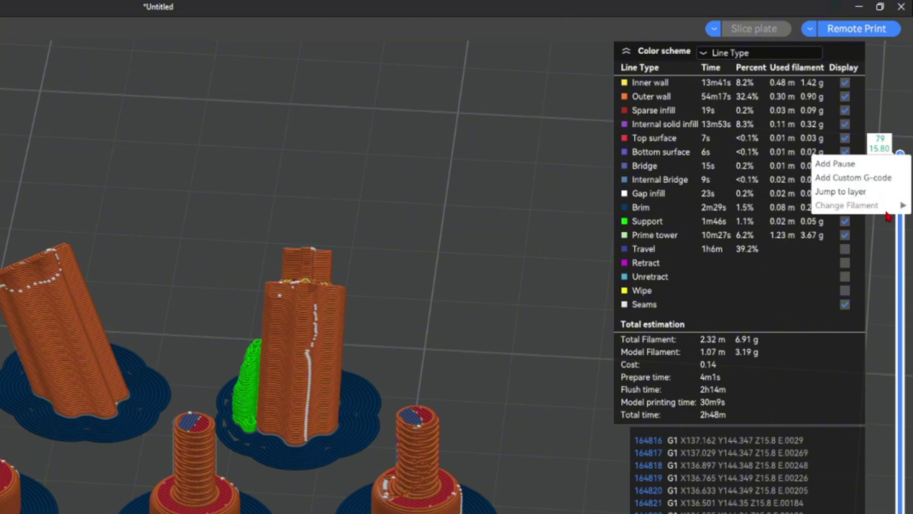
pyautogui.click(897, 237)
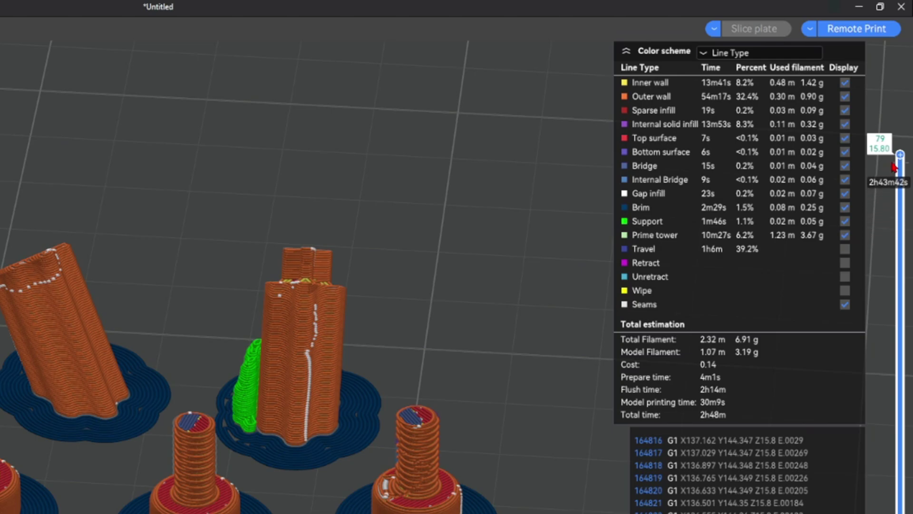
# Step: Inspect the models' internal layers and narrow the previewed range to layers 16 through 25
pyautogui.scroll(-2, 903, 202)
pyautogui.moveTo(903, 201); pyautogui.dragTo(880, 385)
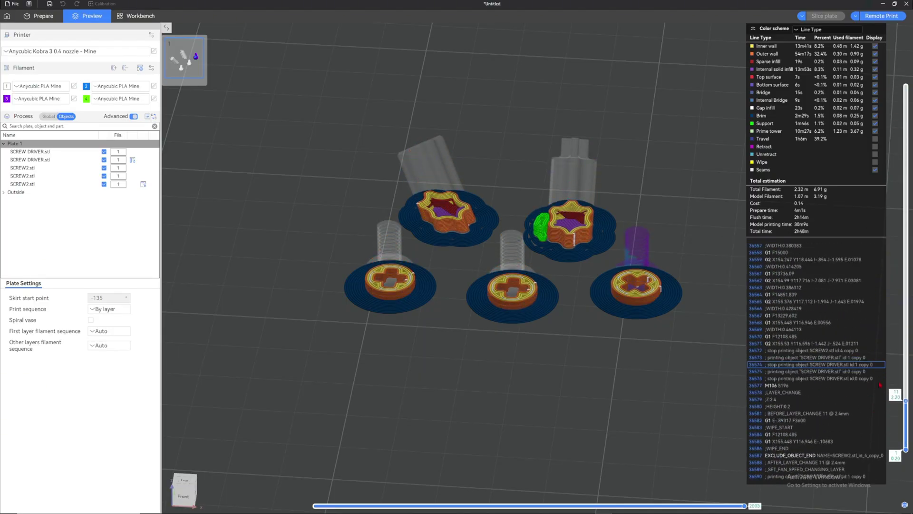
pyautogui.scroll(5, 630, 267)
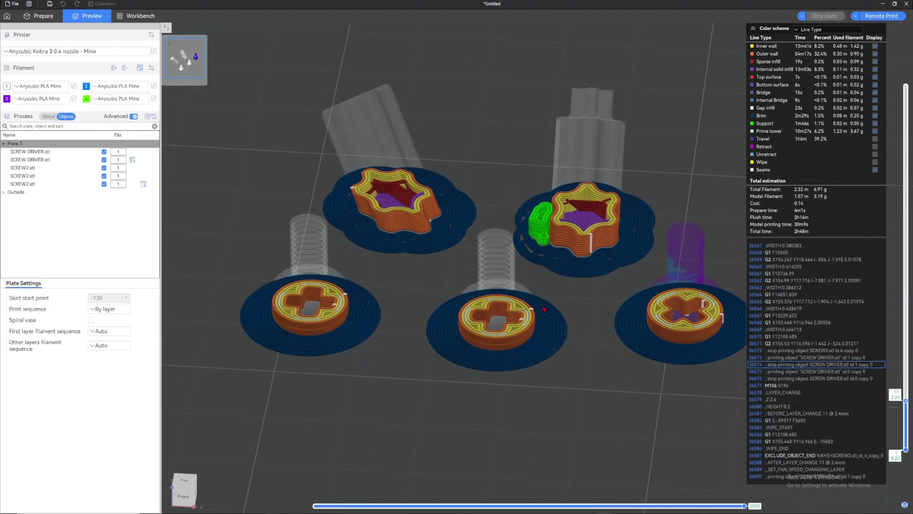
pyautogui.moveTo(905, 401); pyautogui.dragTo(906, 364)
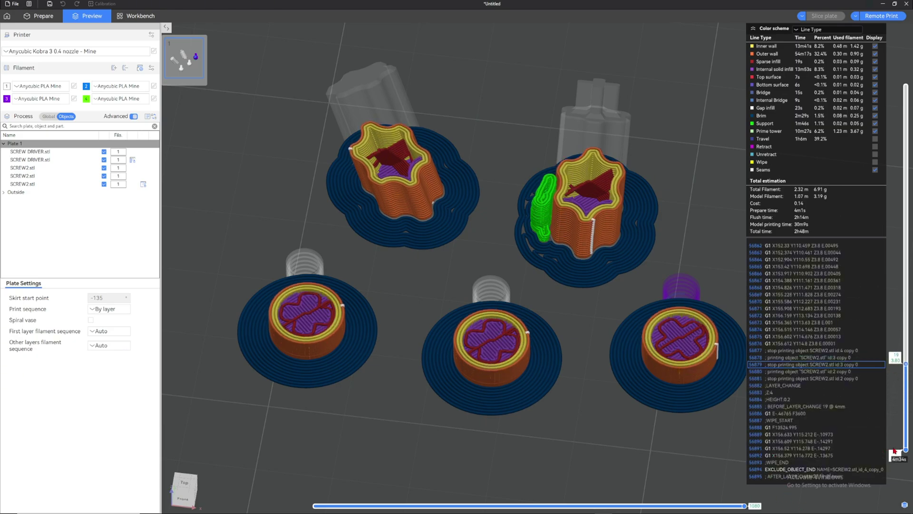
pyautogui.moveTo(906, 449); pyautogui.dragTo(907, 337)
pyautogui.moveTo(672, 275); pyautogui.dragTo(674, 418)
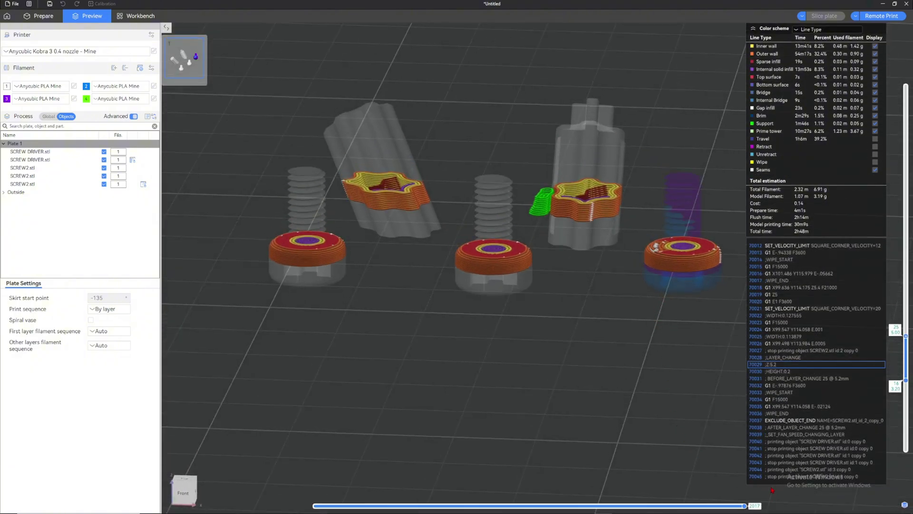
# Step: Scrub through the individual toolpath moves of layer 25 and raise the preview's upper limit to layer 27
pyautogui.moveTo(743, 507); pyautogui.dragTo(484, 507)
pyautogui.scroll(3, 524, 471)
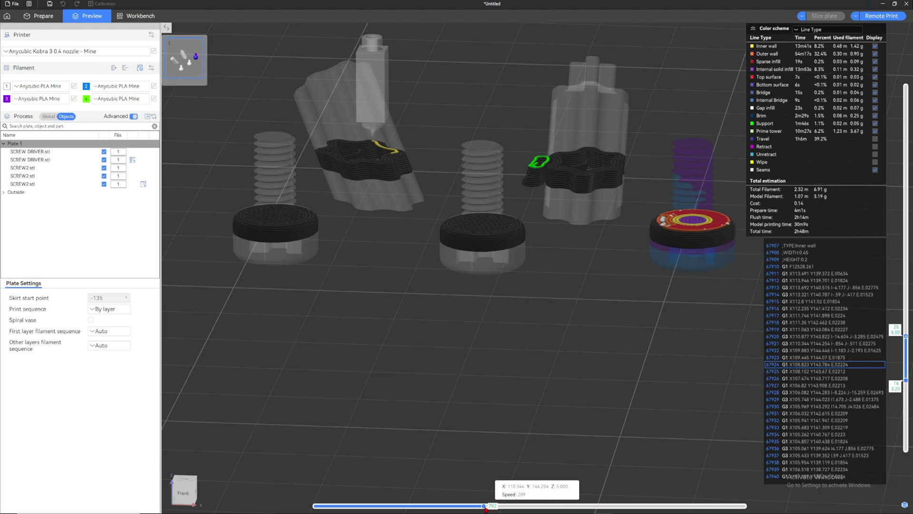
pyautogui.moveTo(486, 508); pyautogui.dragTo(555, 507)
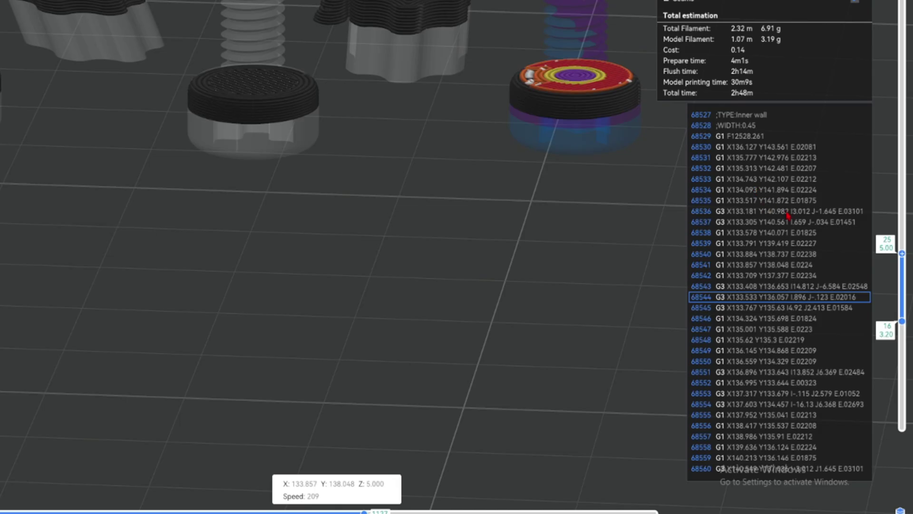
pyautogui.press('Up')
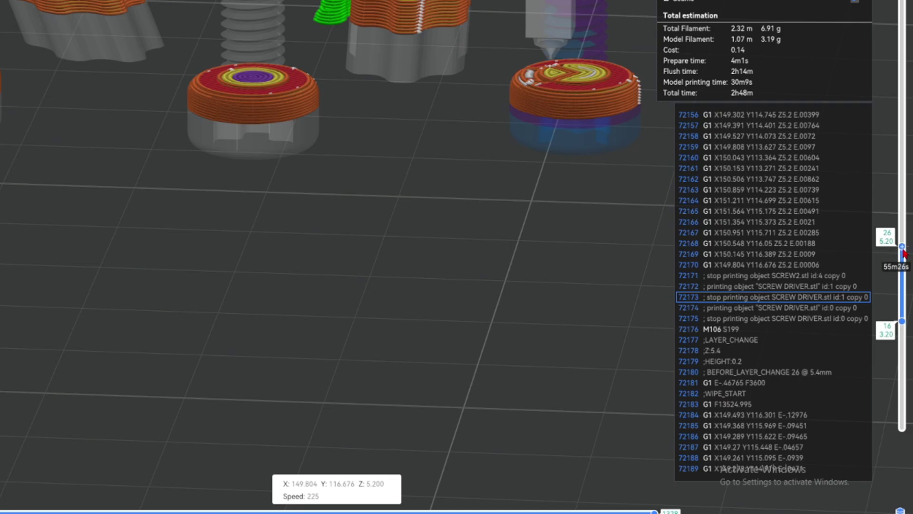
pyautogui.press('Up')
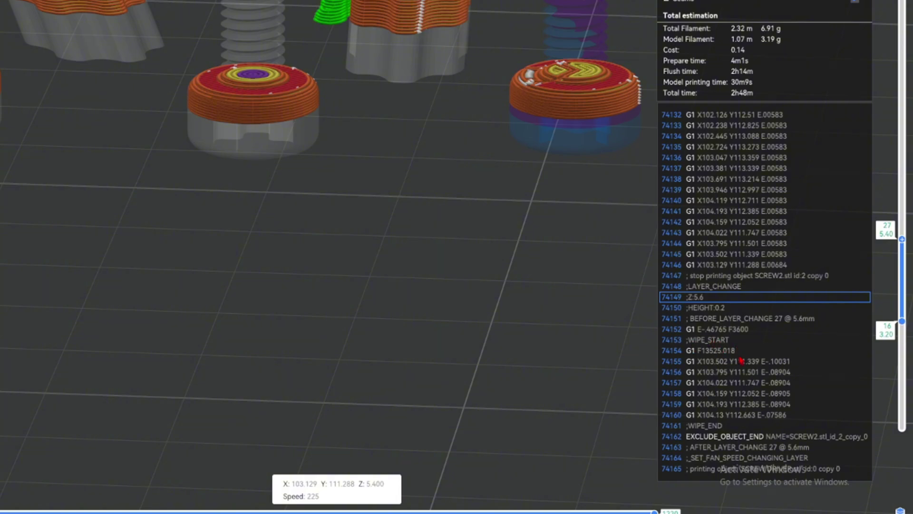
pyautogui.scroll(-8, 422, 295)
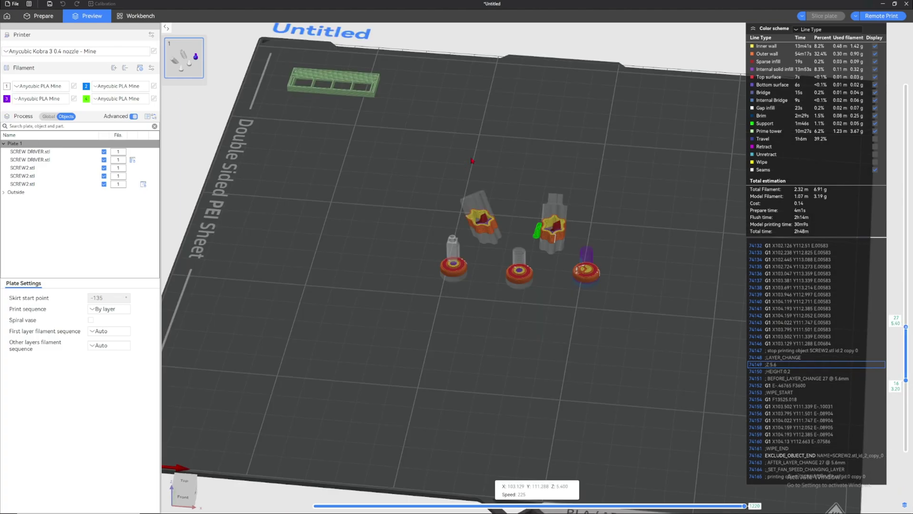
pyautogui.scroll(-5, 522, 216)
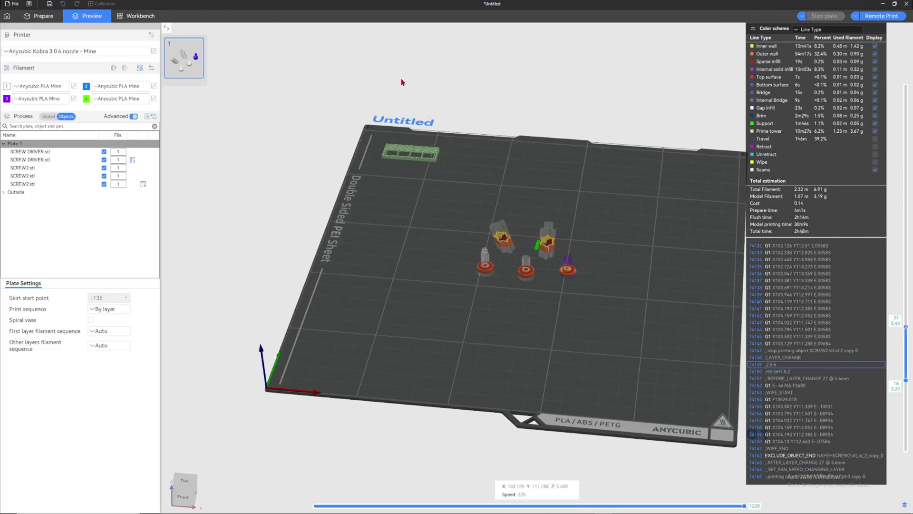
# Step: Examine the print task, camera, print settings and printer details of the Anycubic Kobra 3 in the Workbench
pyautogui.click(127, 18)
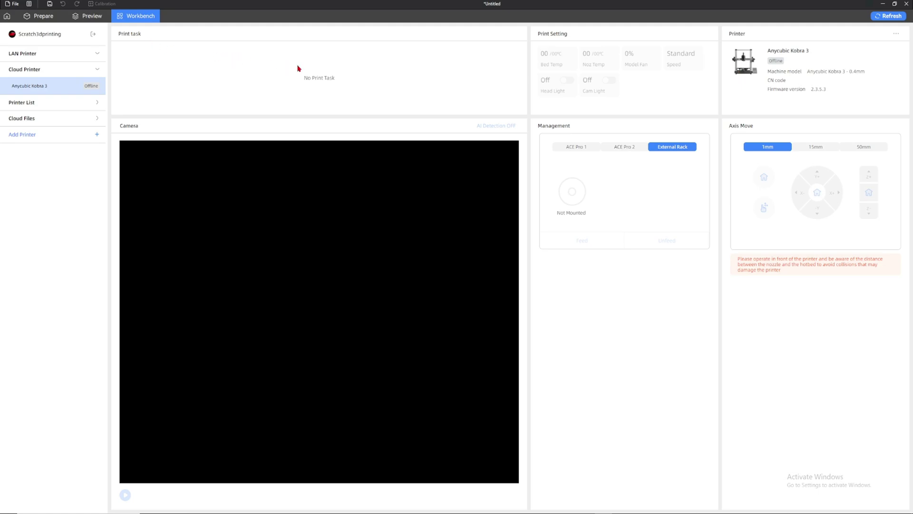
pyautogui.moveTo(297, 67); pyautogui.dragTo(373, 77)
pyautogui.click(546, 44)
pyautogui.moveTo(545, 33); pyautogui.dragTo(602, 38)
pyautogui.click(547, 64)
pyautogui.moveTo(727, 42); pyautogui.dragTo(849, 106)
pyautogui.click(851, 109)
# Step: View the filament management for External Rack and ACE Pro 1
pyautogui.moveTo(549, 139); pyautogui.dragTo(627, 160)
pyautogui.click(585, 149)
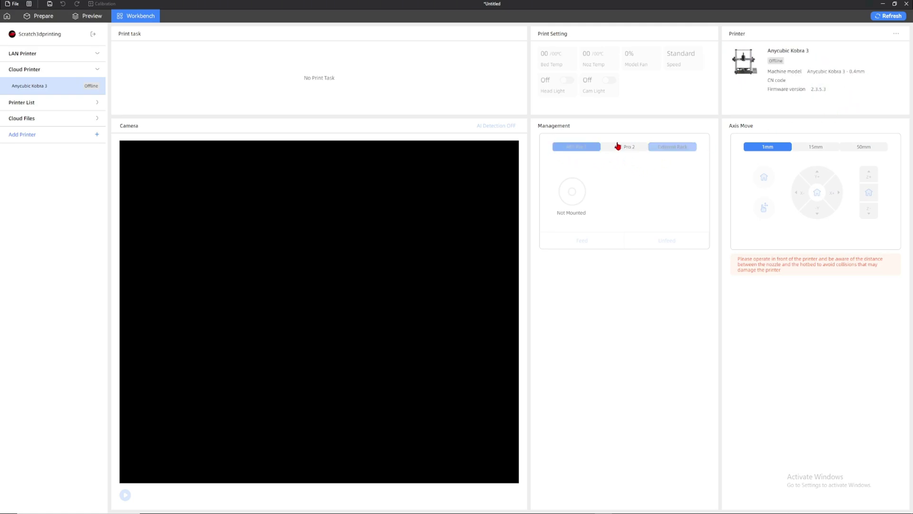
pyautogui.click(672, 148)
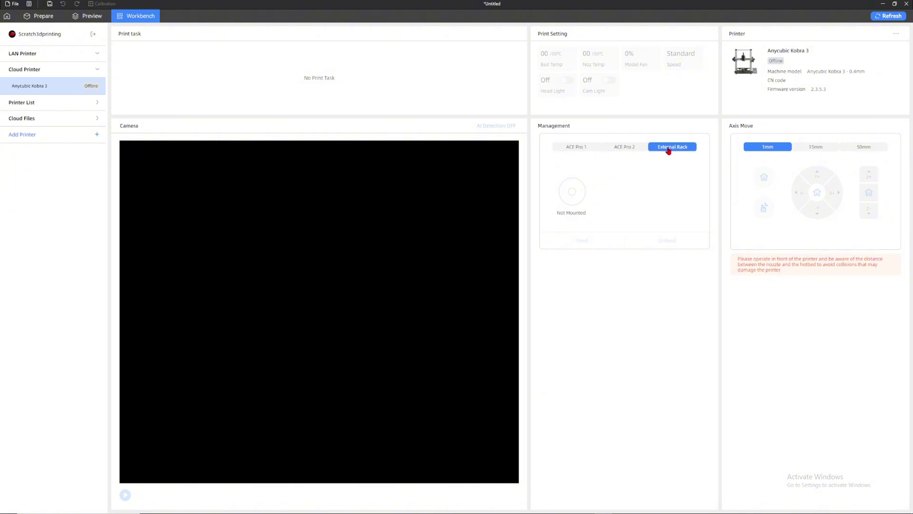
pyautogui.click(575, 148)
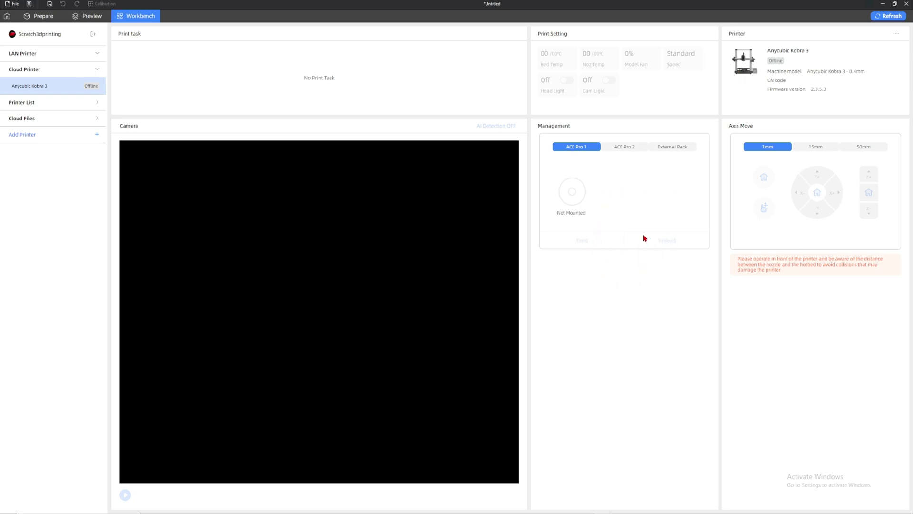
pyautogui.moveTo(643, 235); pyautogui.dragTo(614, 169)
pyautogui.click(614, 171)
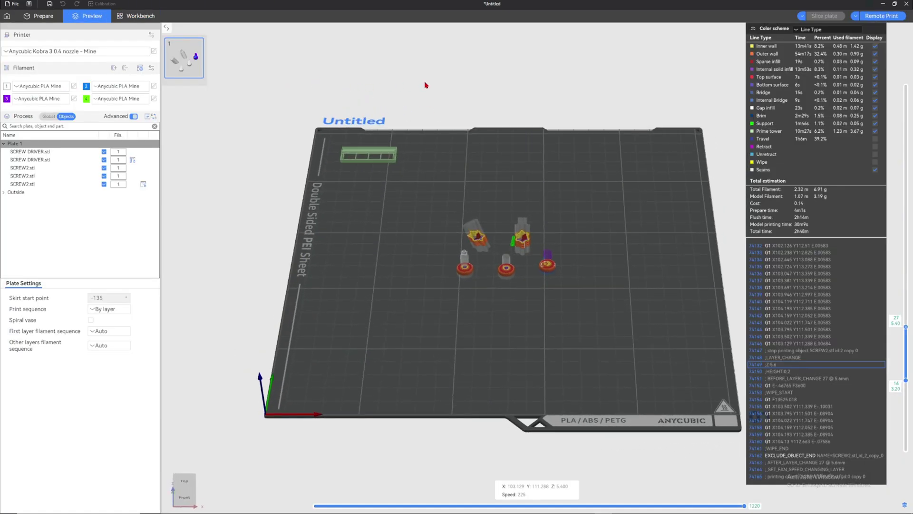
# Step: Generate a PLA temperature calibration tower from 230 to 190 in steps of 5, discarding the modified filament settings
pyautogui.click(43, 16)
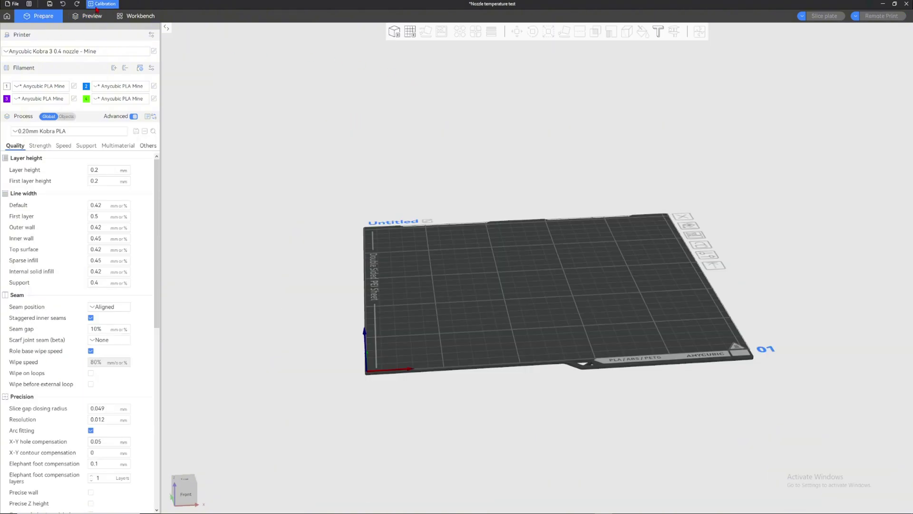
pyautogui.click(97, 9)
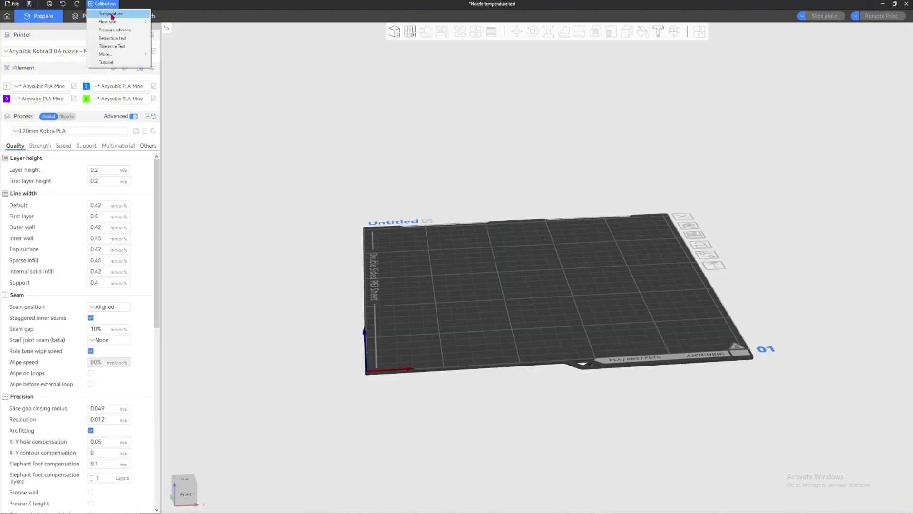
pyautogui.click(111, 16)
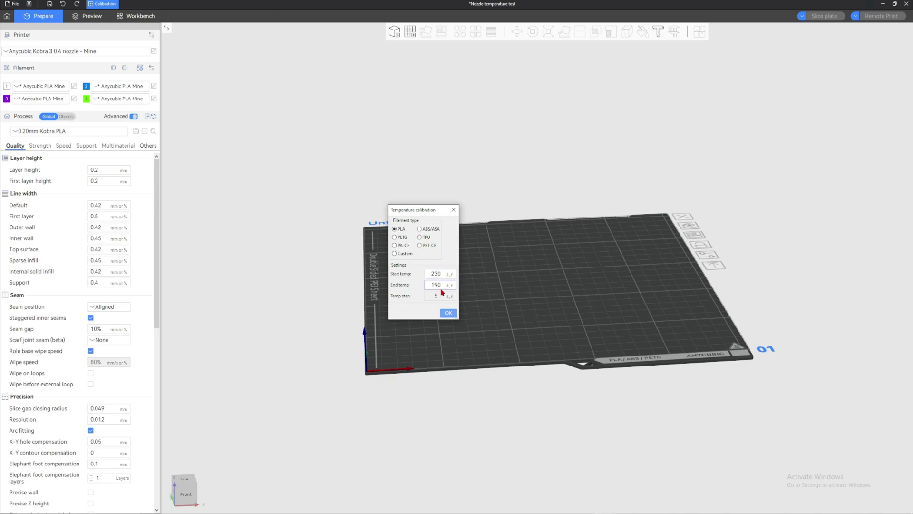
pyautogui.click(448, 313)
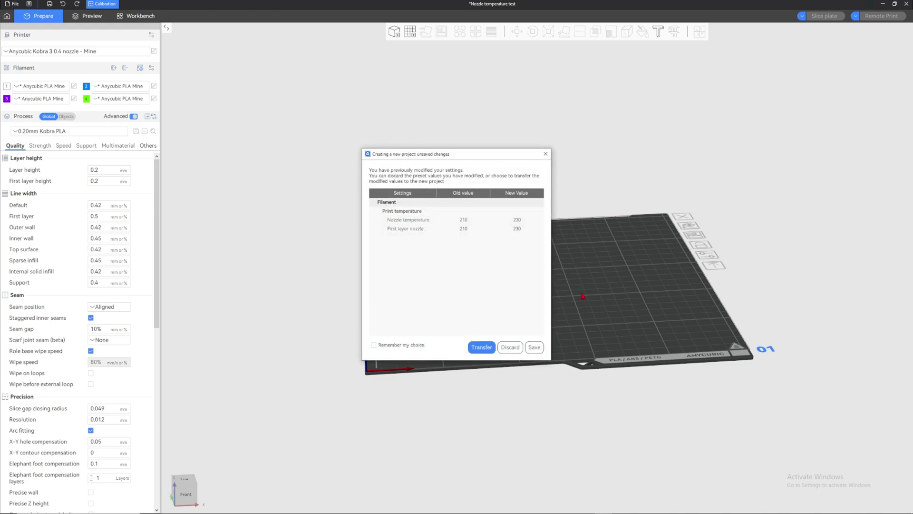
pyautogui.click(510, 347)
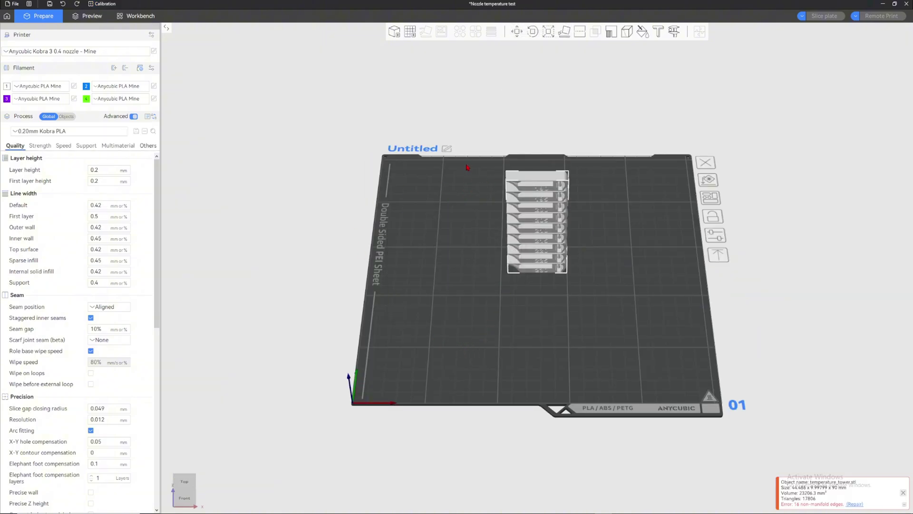
# Step: Look over the temperature tower on the plate and show the process settings by object
pyautogui.moveTo(465, 199); pyautogui.dragTo(457, 228, button='middle')
pyautogui.moveTo(456, 228); pyautogui.dragTo(428, 192)
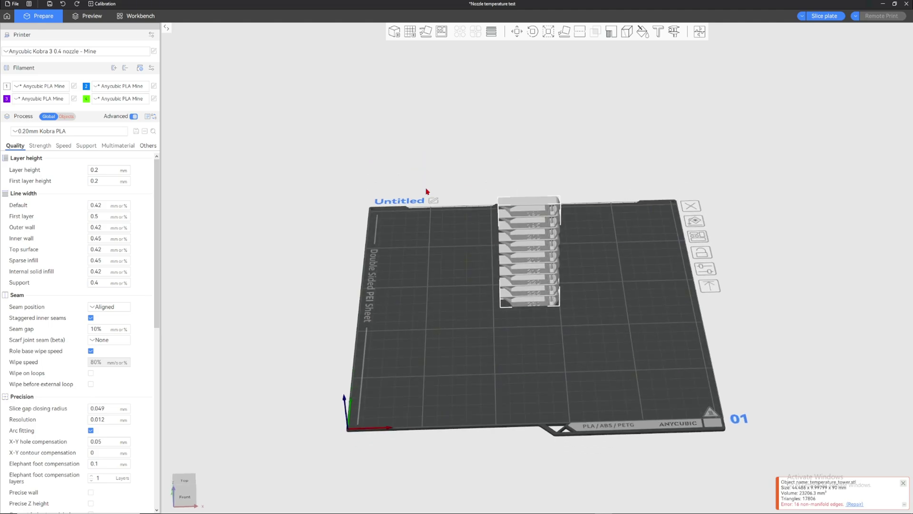
pyautogui.click(67, 116)
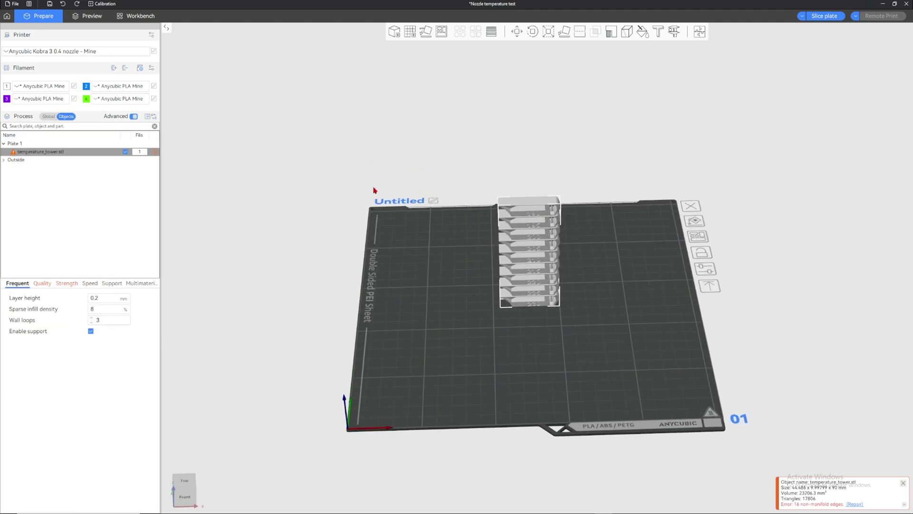
# Step: Slice the plate with the temperature tower and inspect the sliced tower from the front
pyautogui.click(824, 15)
pyautogui.scroll(5, 550, 202)
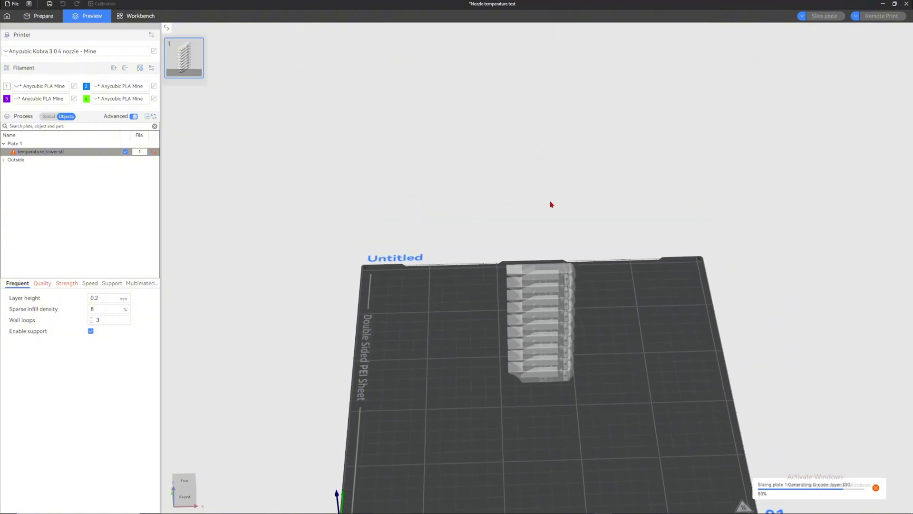
pyautogui.scroll(4, 594, 265)
pyautogui.moveTo(594, 266); pyautogui.dragTo(608, 218)
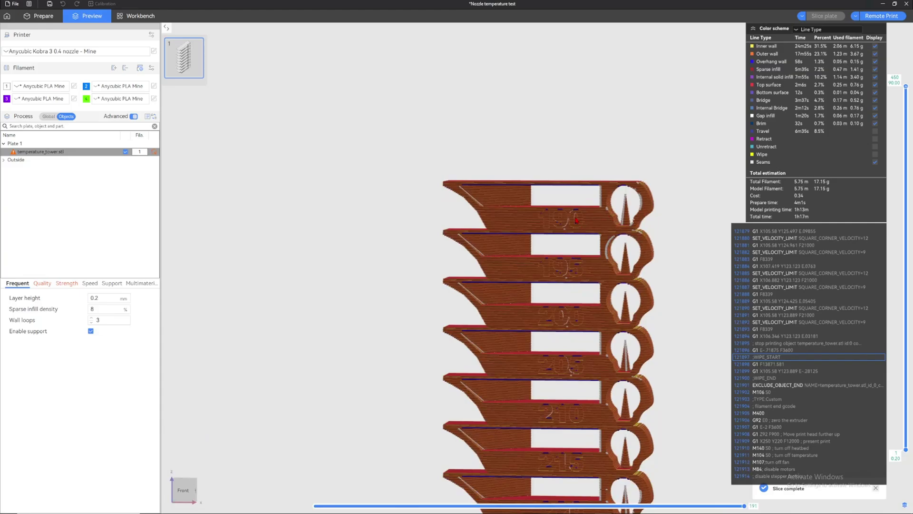
pyautogui.scroll(-5, 596, 227)
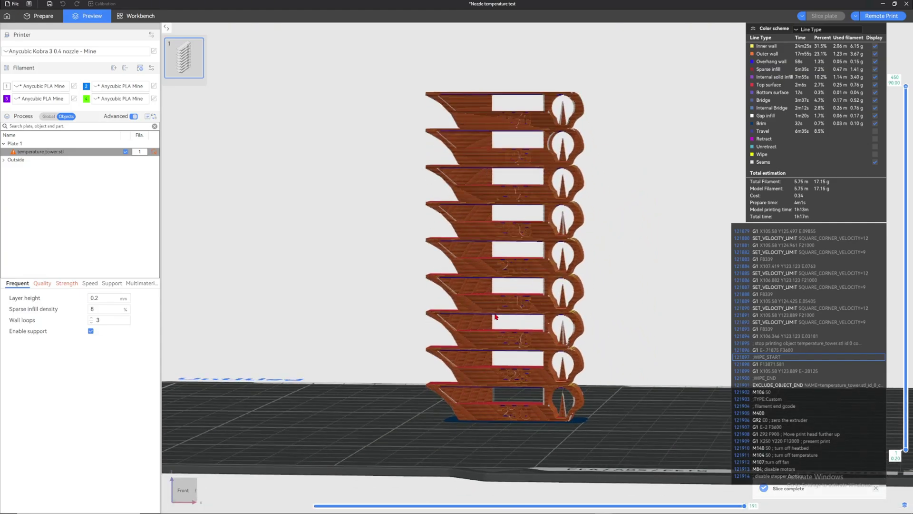
# Step: Return to Prepare and generate the Pass 1 flow rate calibration test, discarding the modified filament settings
pyautogui.click(43, 16)
pyautogui.click(102, 4)
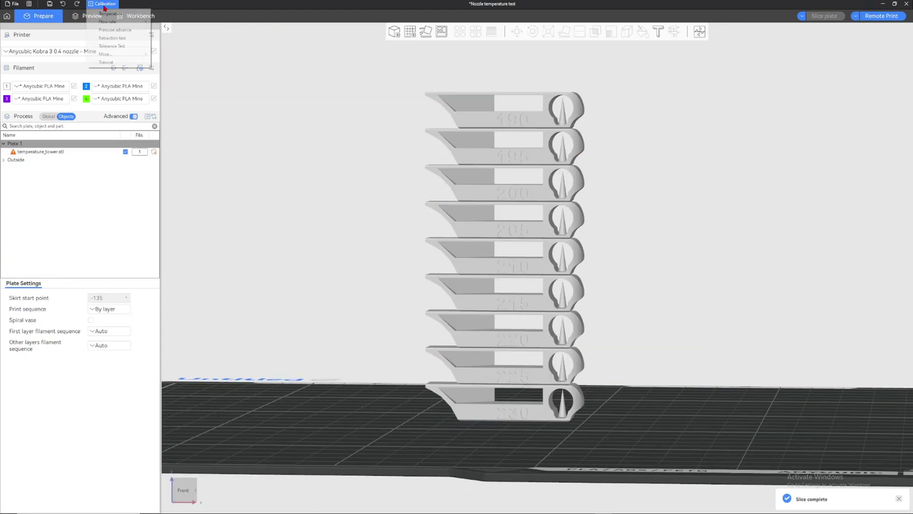
pyautogui.moveTo(118, 23)
pyautogui.click(171, 23)
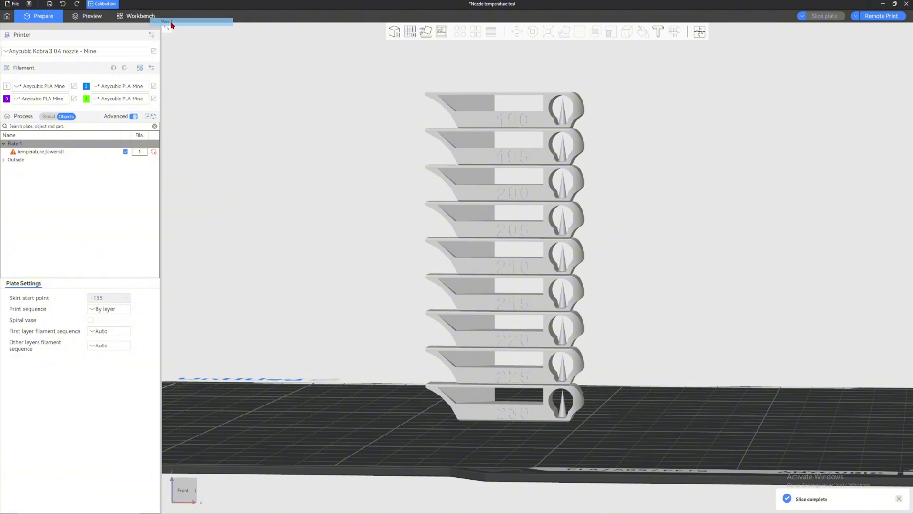
pyautogui.click(524, 284)
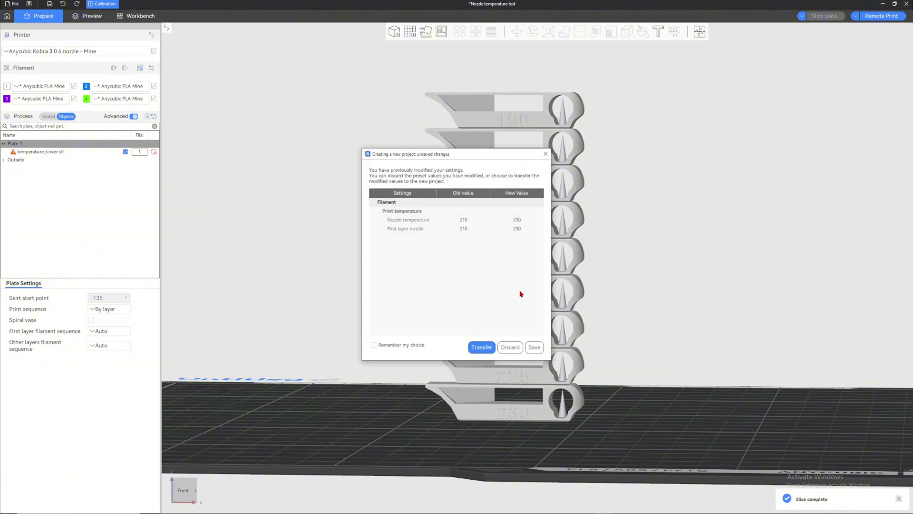
pyautogui.click(510, 347)
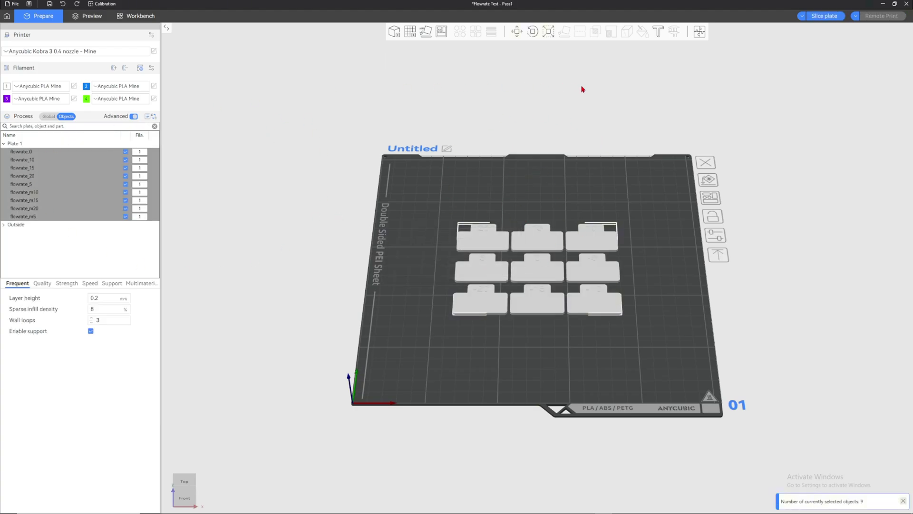
# Step: Slice the flow rate test plate and inspect the numbered blocks in the preview from above
pyautogui.click(824, 16)
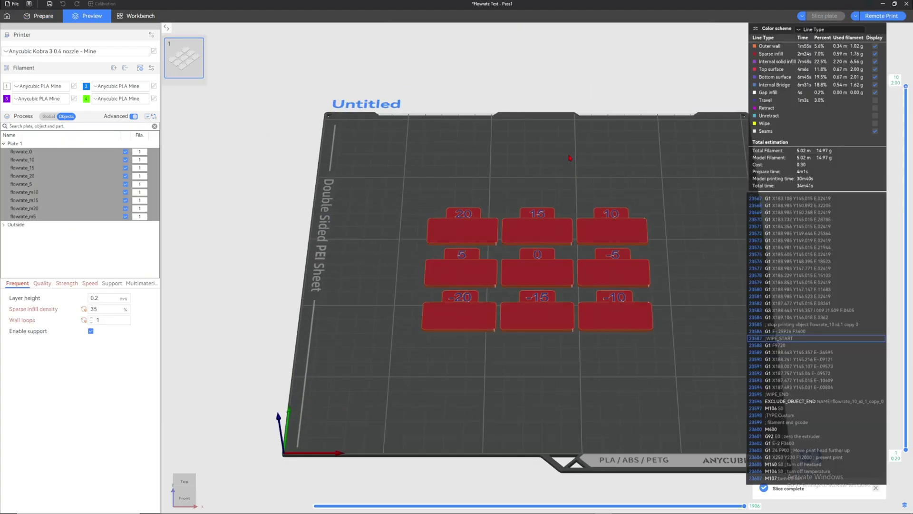
pyautogui.moveTo(569, 185); pyautogui.dragTo(569, 199)
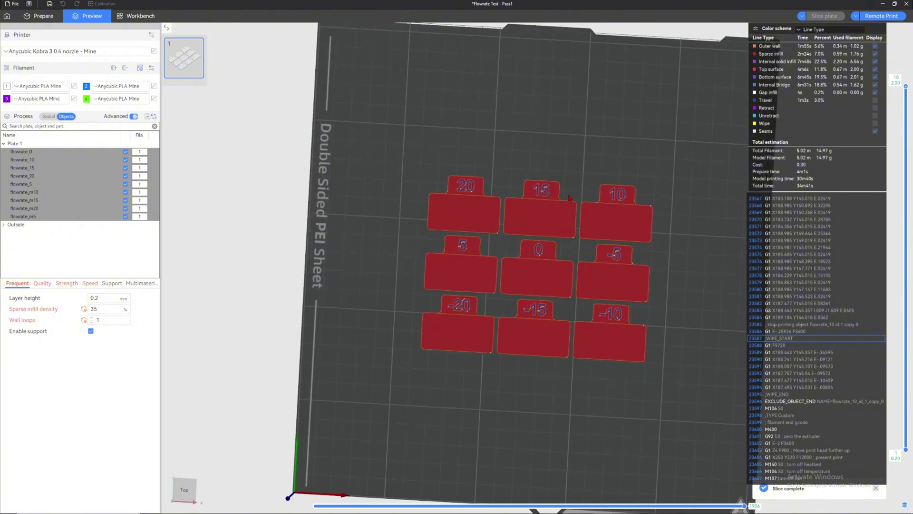
pyautogui.scroll(2, 569, 197)
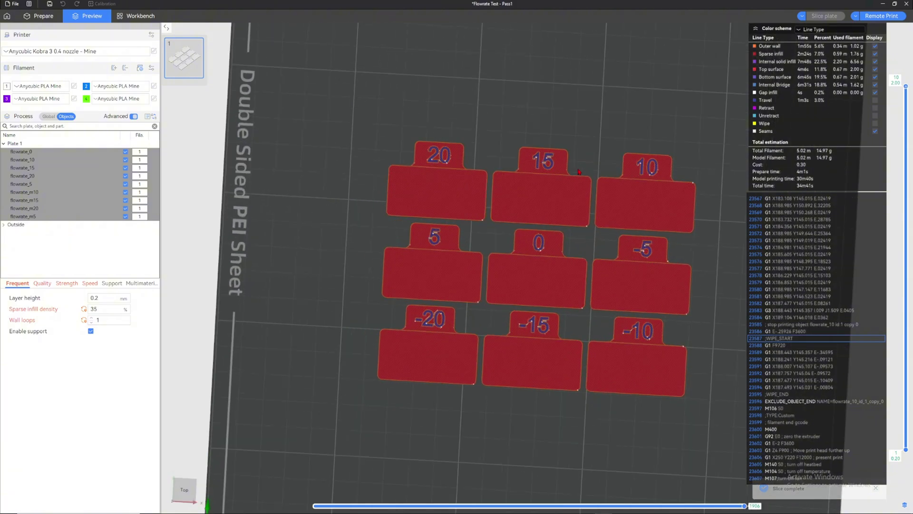
pyautogui.scroll(-4, 579, 171)
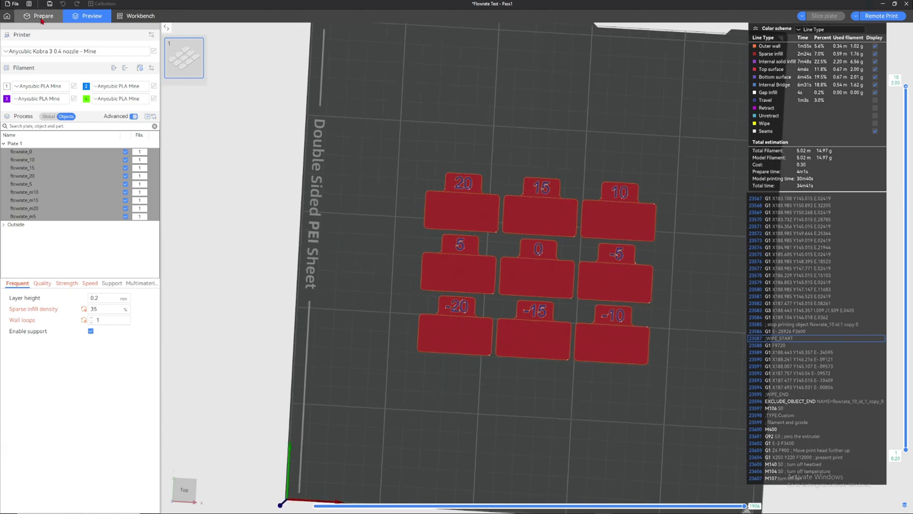
# Step: Return to Prepare, show the global process settings and look over the flow rate blocks on the plate
pyautogui.click(39, 16)
pyautogui.moveTo(510, 136); pyautogui.dragTo(510, 120)
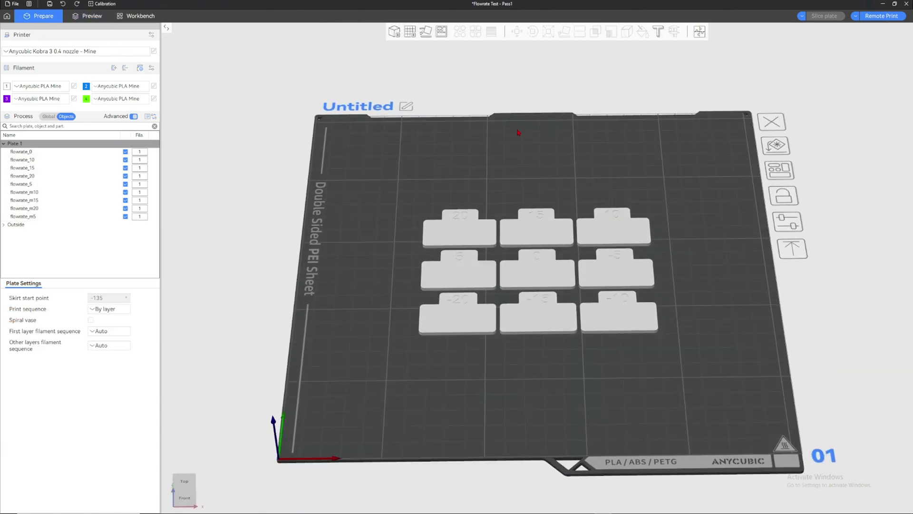
pyautogui.scroll(-2, 518, 132)
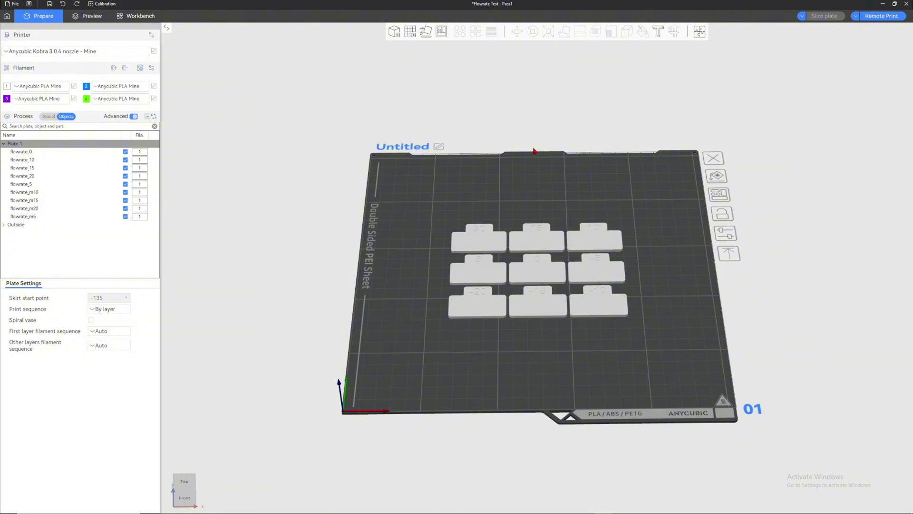
pyautogui.click(44, 119)
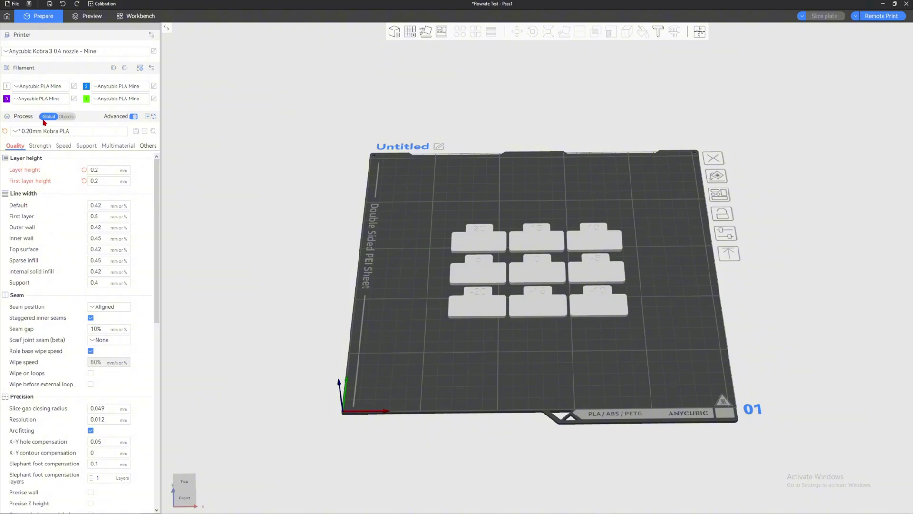
pyautogui.moveTo(537, 138); pyautogui.dragTo(540, 167)
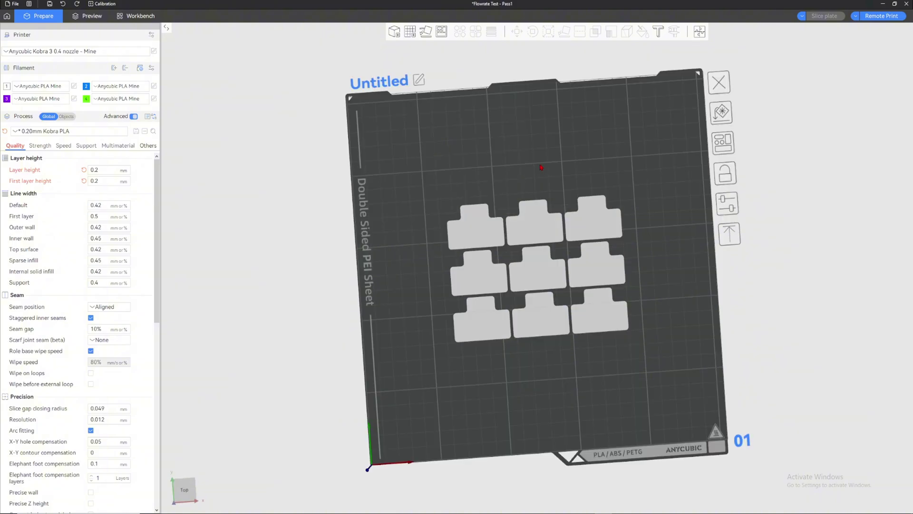